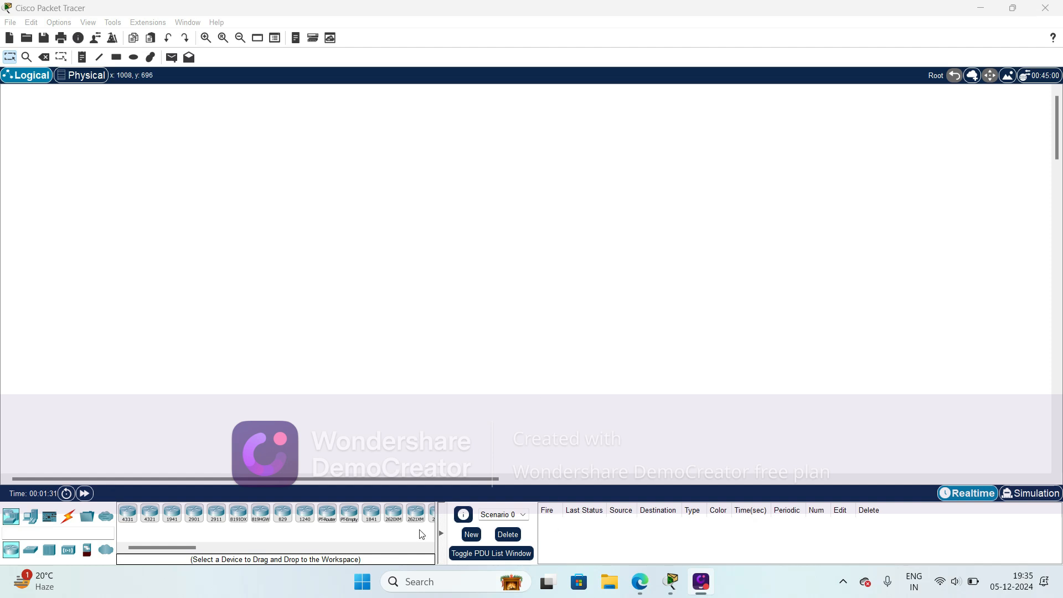
# - Place four Router-PT devices: one near the upper centre of the workspace and three in a triangle to its left
pyautogui.click(325, 519)
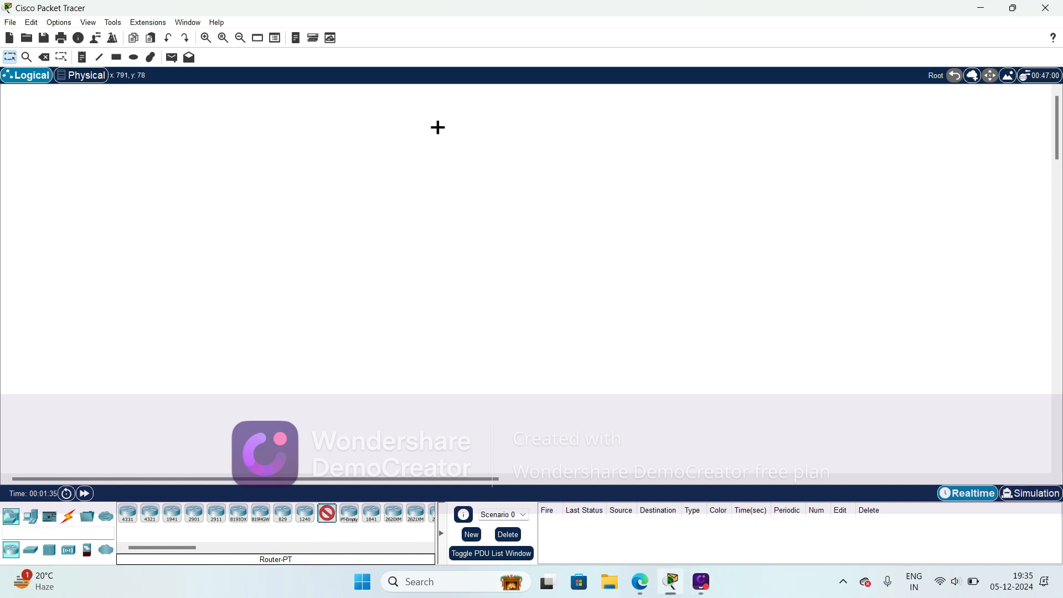
pyautogui.click(465, 107)
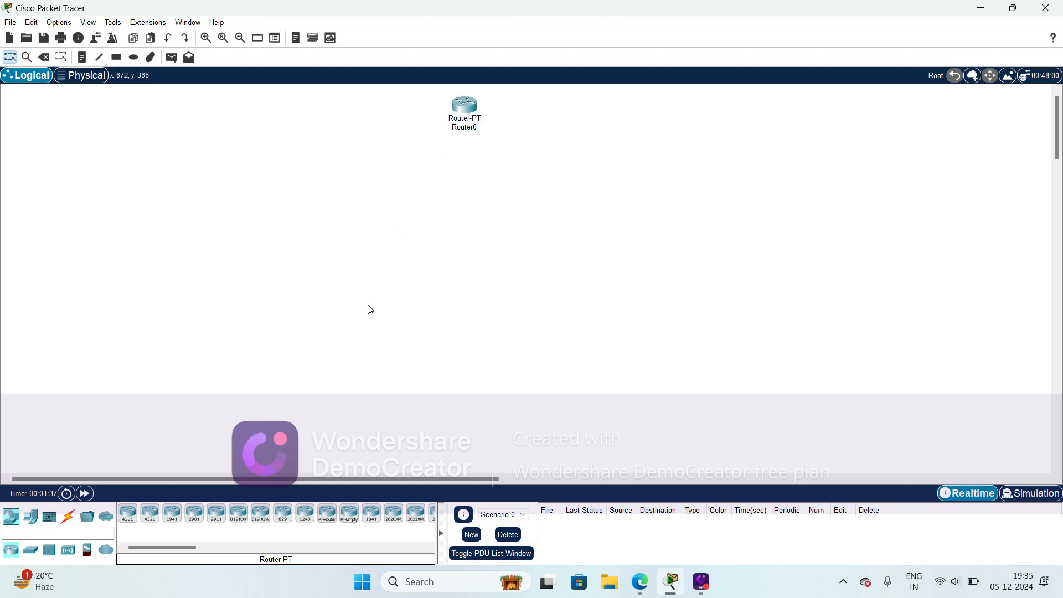
pyautogui.click(326, 518)
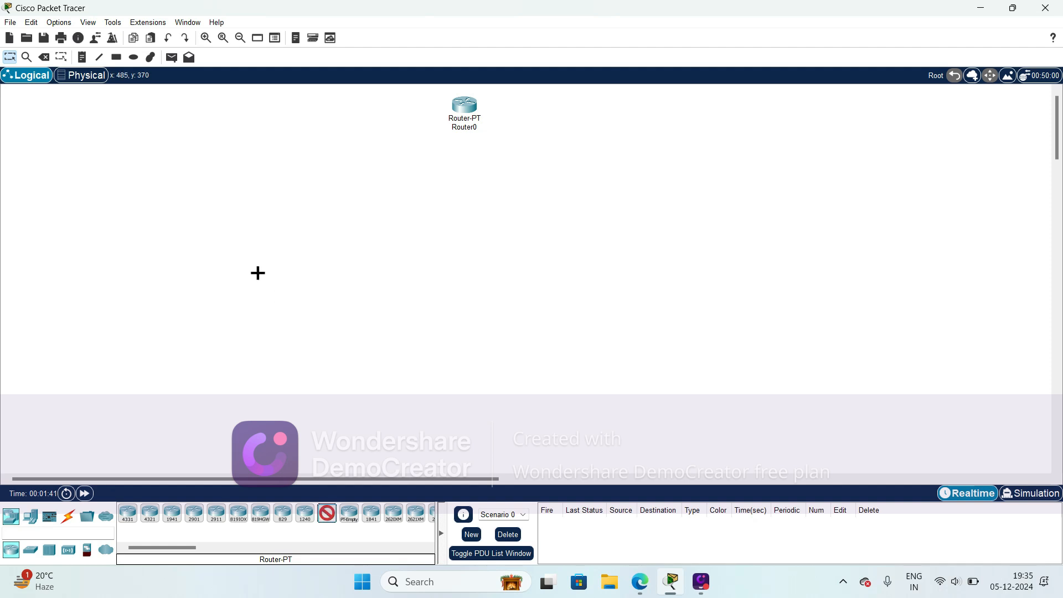
pyautogui.click(178, 176)
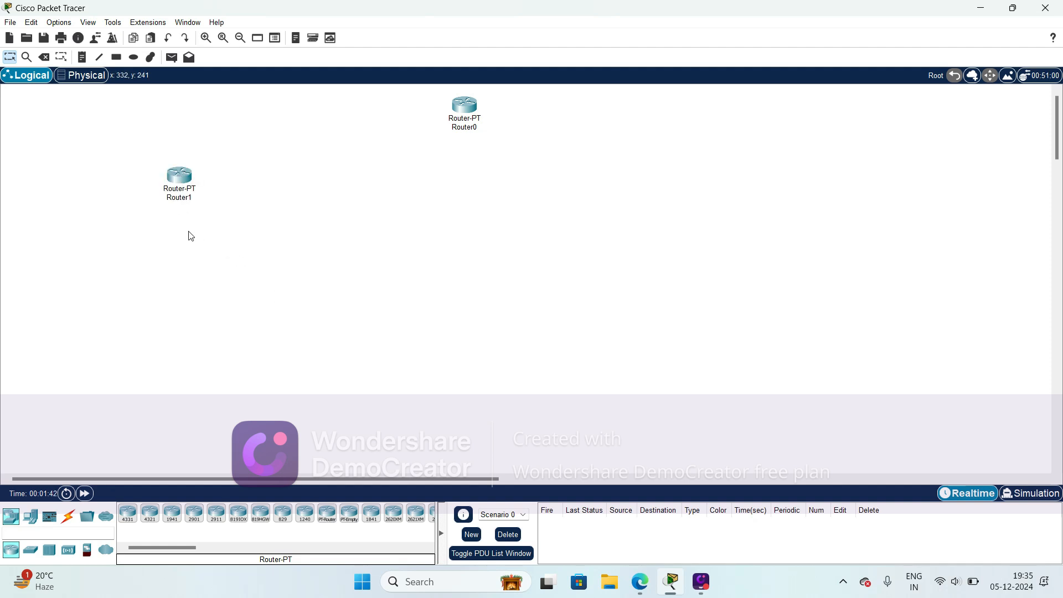
pyautogui.click(326, 514)
pyautogui.click(301, 173)
pyautogui.click(327, 514)
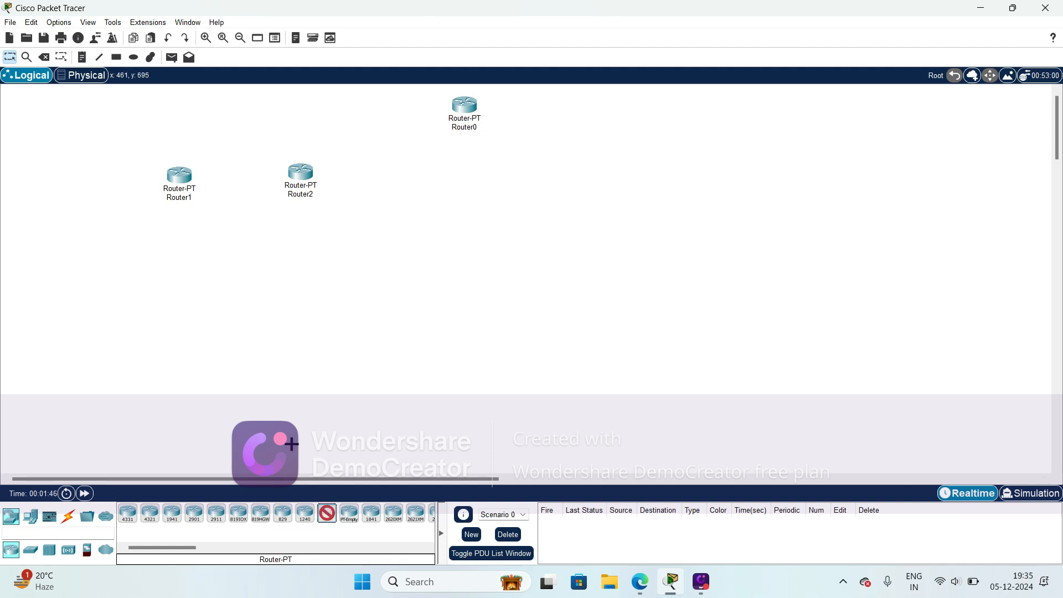
pyautogui.click(235, 284)
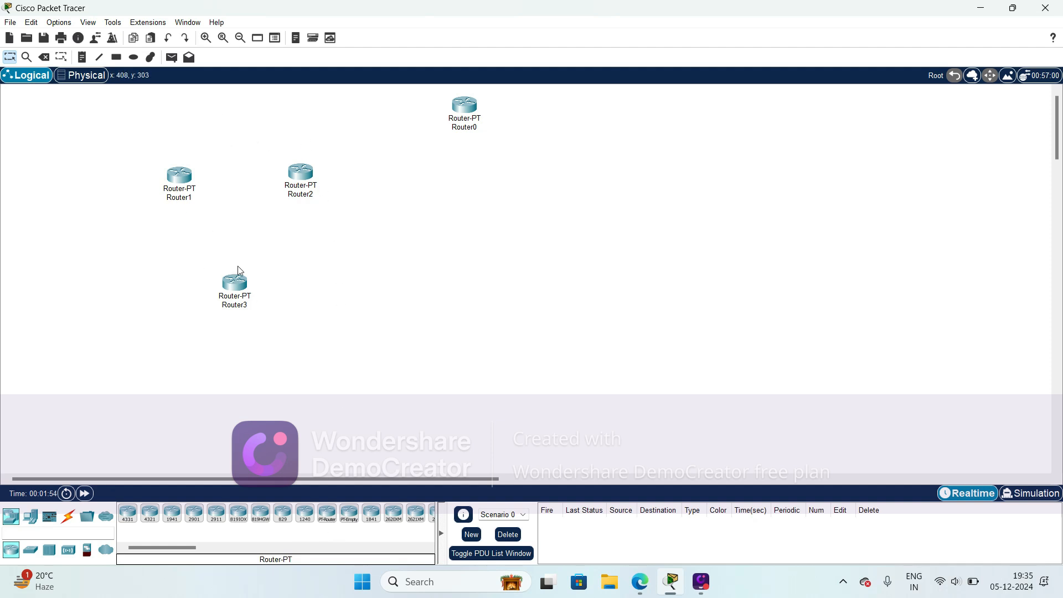
# - Add three more Router-PT devices in a triangle beneath Router0 and adjust their positions to space the triangle out
pyautogui.click(322, 522)
pyautogui.click(474, 164)
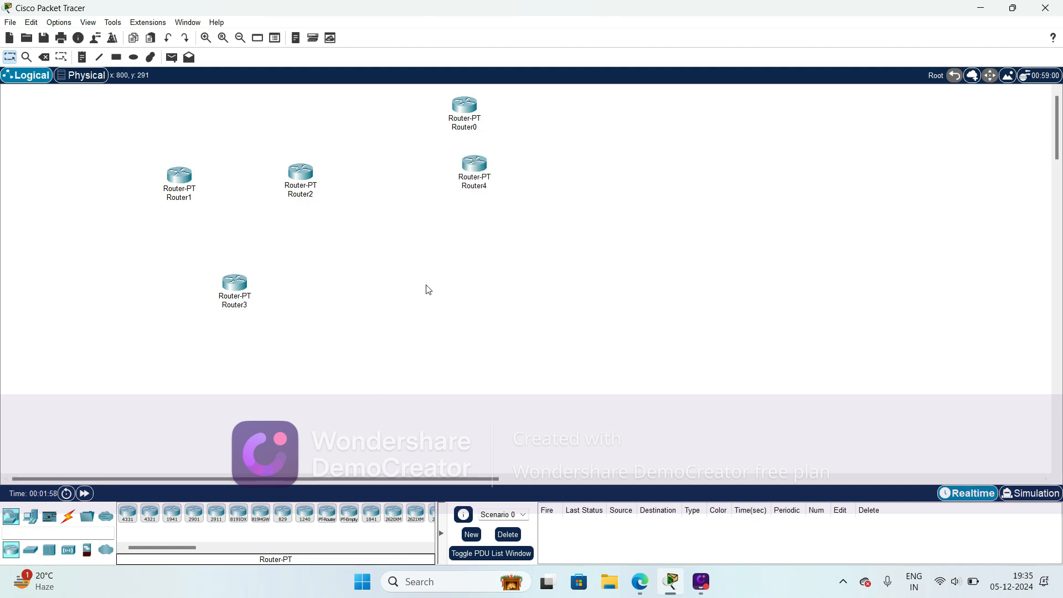
pyautogui.click(326, 521)
pyautogui.click(426, 289)
pyautogui.click(327, 513)
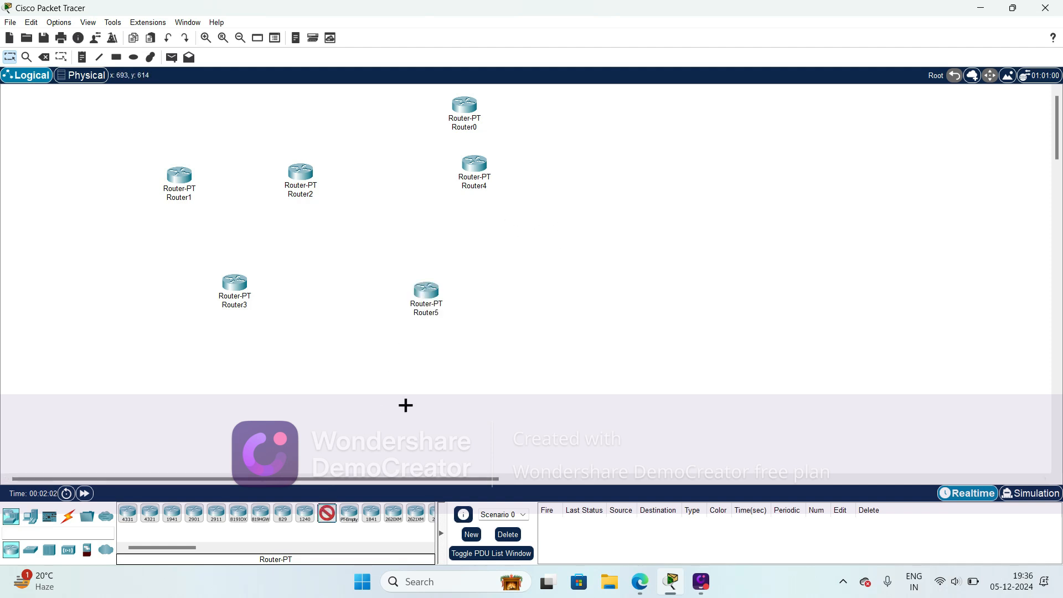
pyautogui.click(552, 297)
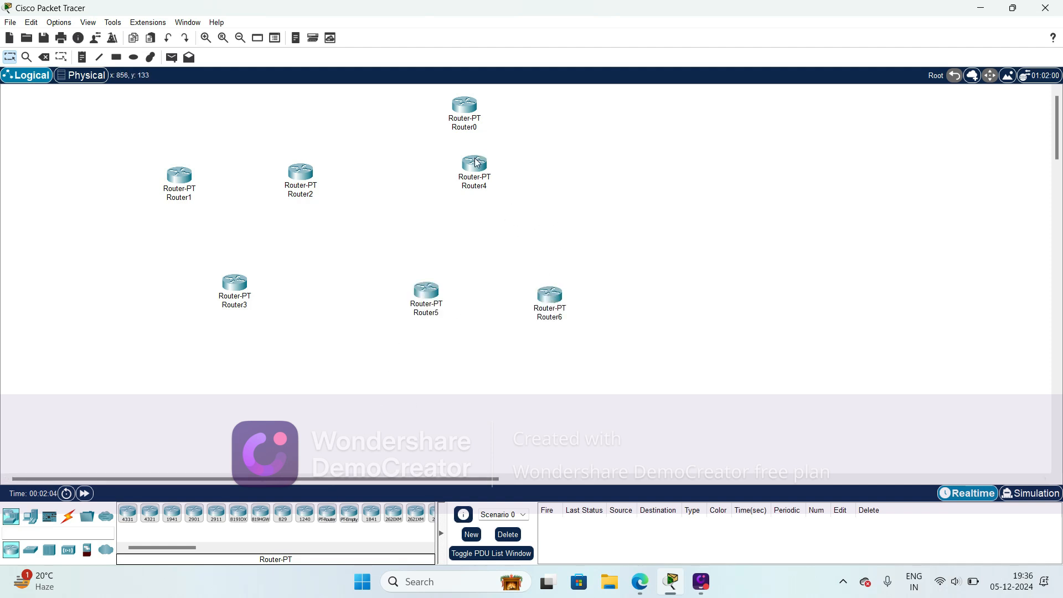
pyautogui.moveTo(477, 162); pyautogui.dragTo(478, 178)
pyautogui.moveTo(440, 287); pyautogui.dragTo(417, 297)
pyautogui.moveTo(552, 302); pyautogui.dragTo(558, 302)
# - Add a third triangle of three Router-PT devices on the right side of the workspace
pyautogui.click(328, 515)
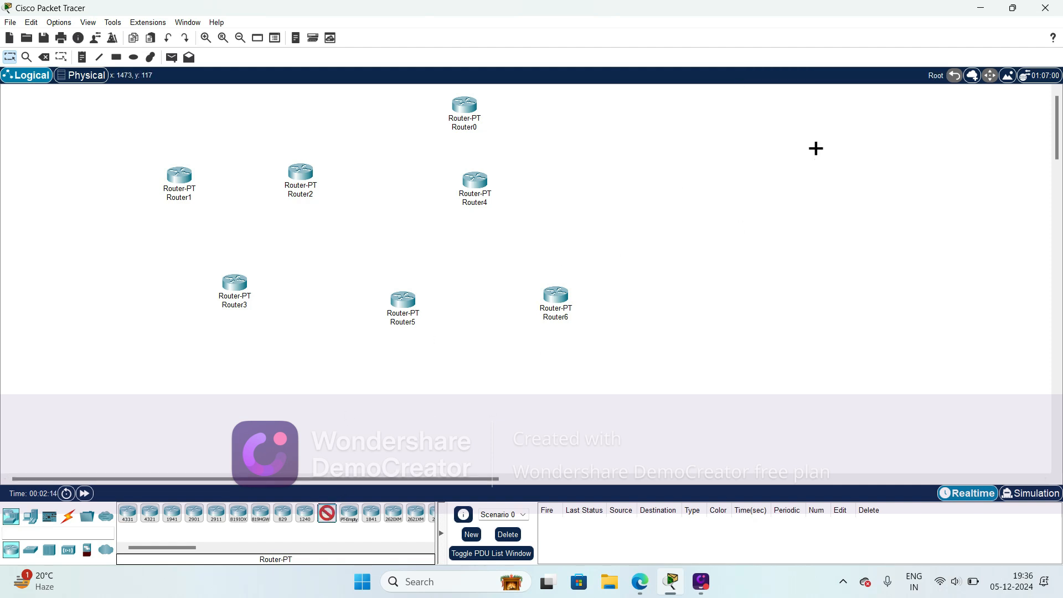
pyautogui.click(816, 149)
pyautogui.click(329, 520)
pyautogui.click(977, 146)
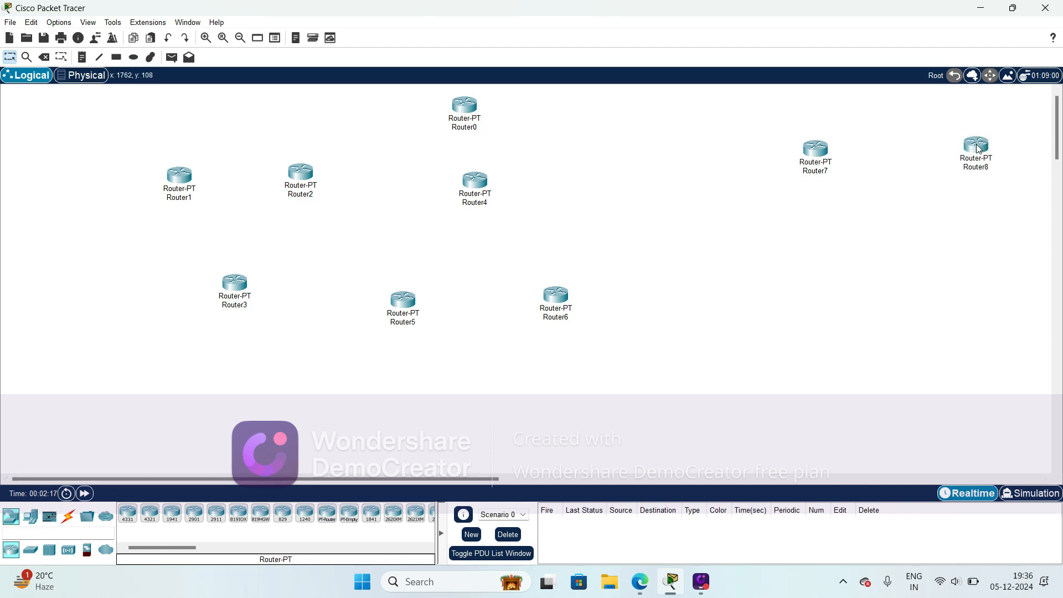
pyautogui.click(327, 519)
pyautogui.click(884, 284)
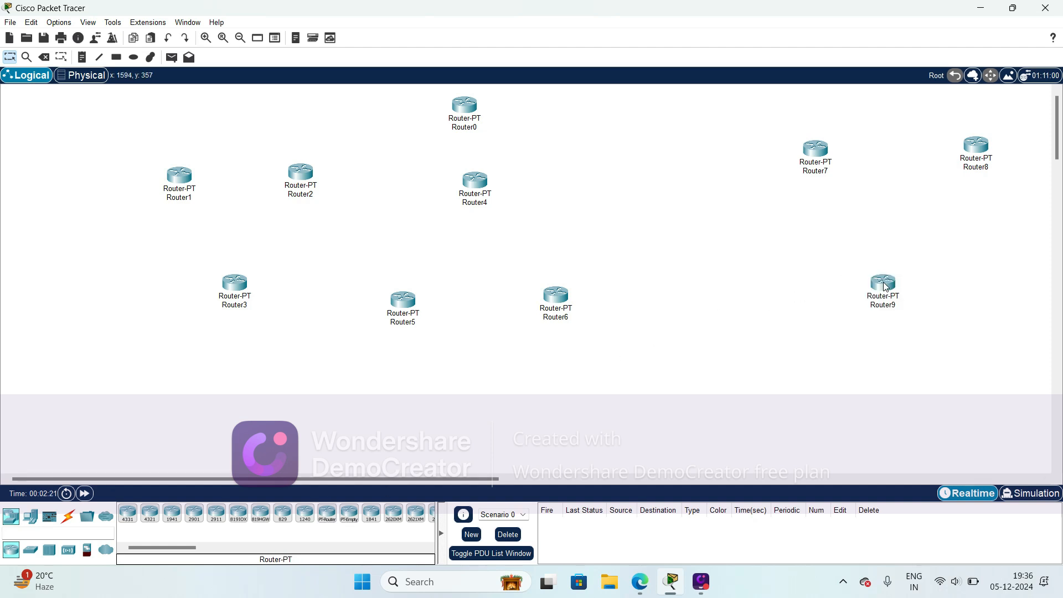
# - Shift Router7, Router8 and Router9 toward the middle group, keeping them in a triangle
pyautogui.moveTo(818, 156); pyautogui.dragTo(774, 168)
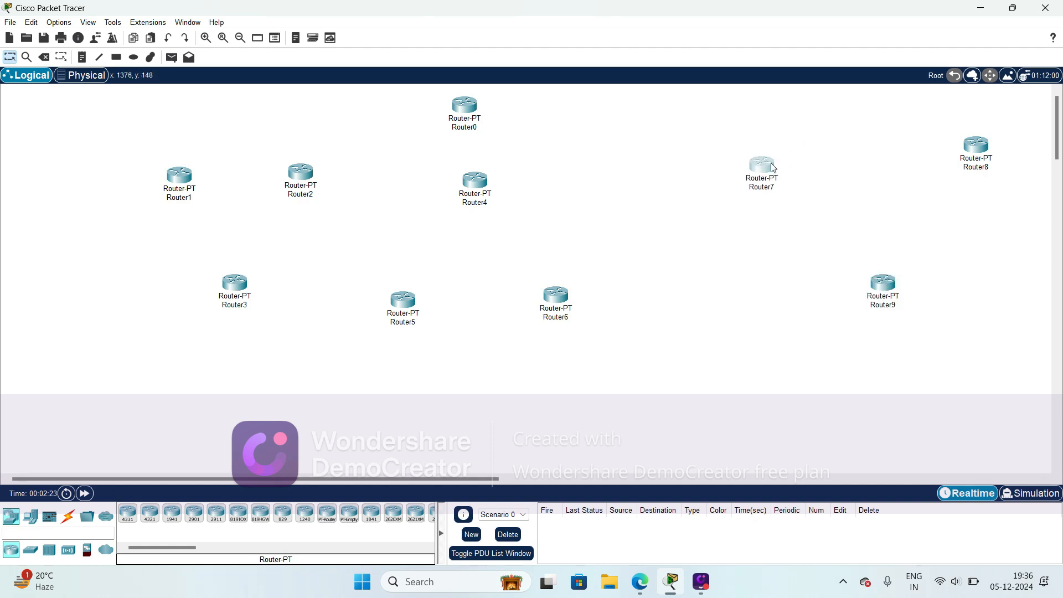
pyautogui.moveTo(984, 148)
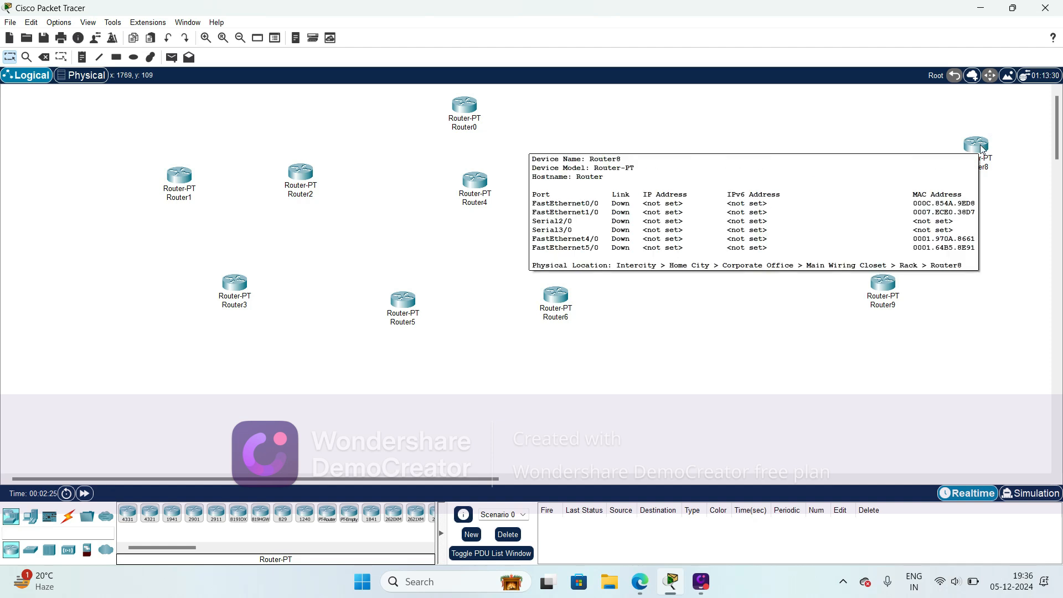
pyautogui.moveTo(976, 153); pyautogui.dragTo(942, 154)
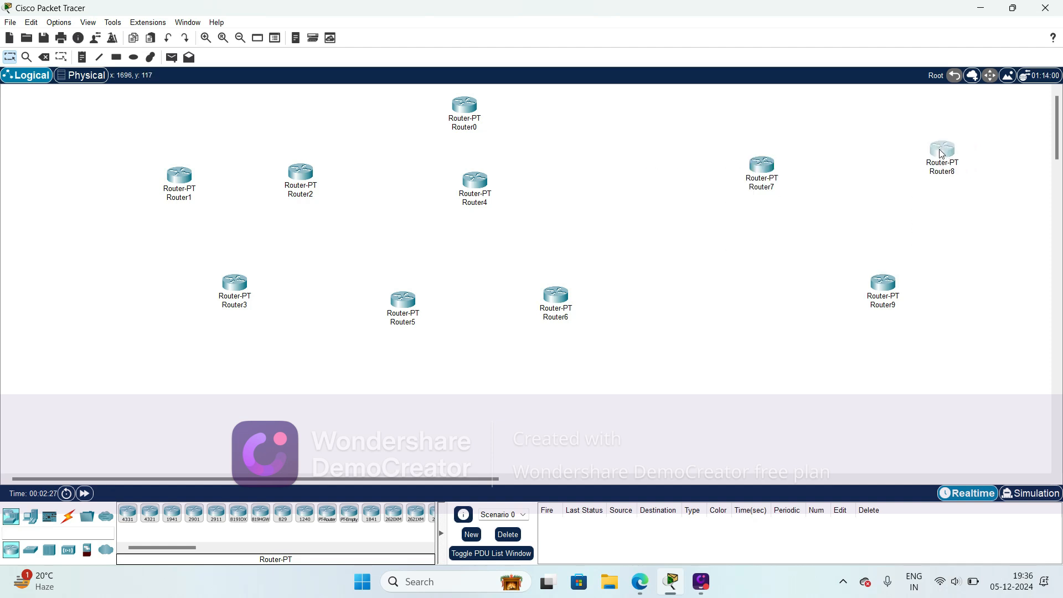
pyautogui.moveTo(885, 284); pyautogui.dragTo(846, 291)
pyautogui.moveTo(767, 183); pyautogui.dragTo(753, 183)
pyautogui.moveTo(844, 299); pyautogui.dragTo(827, 306)
pyautogui.moveTo(940, 154); pyautogui.dragTo(909, 159)
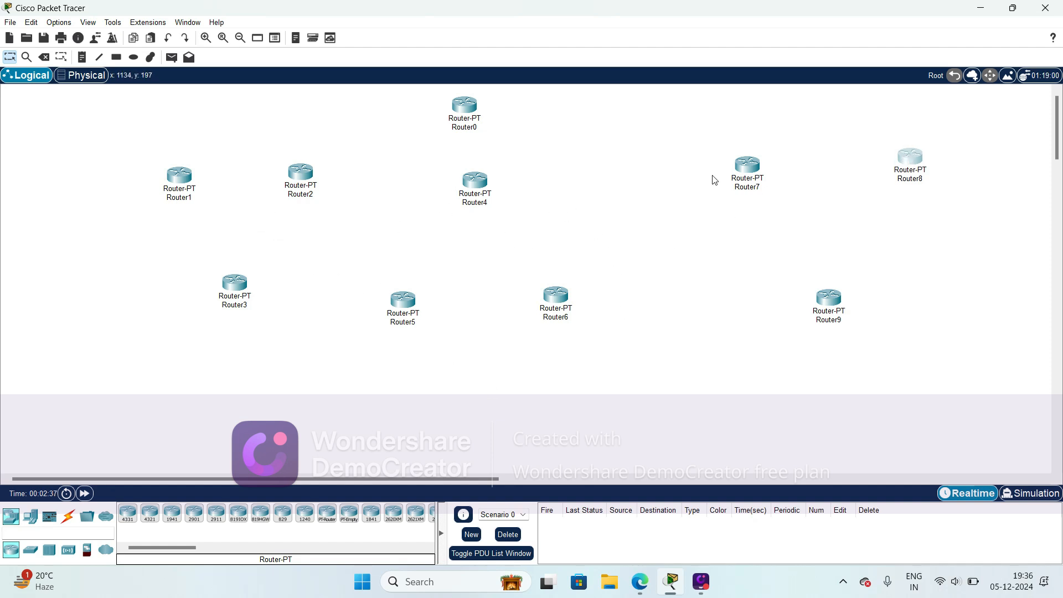
pyautogui.click(910, 221)
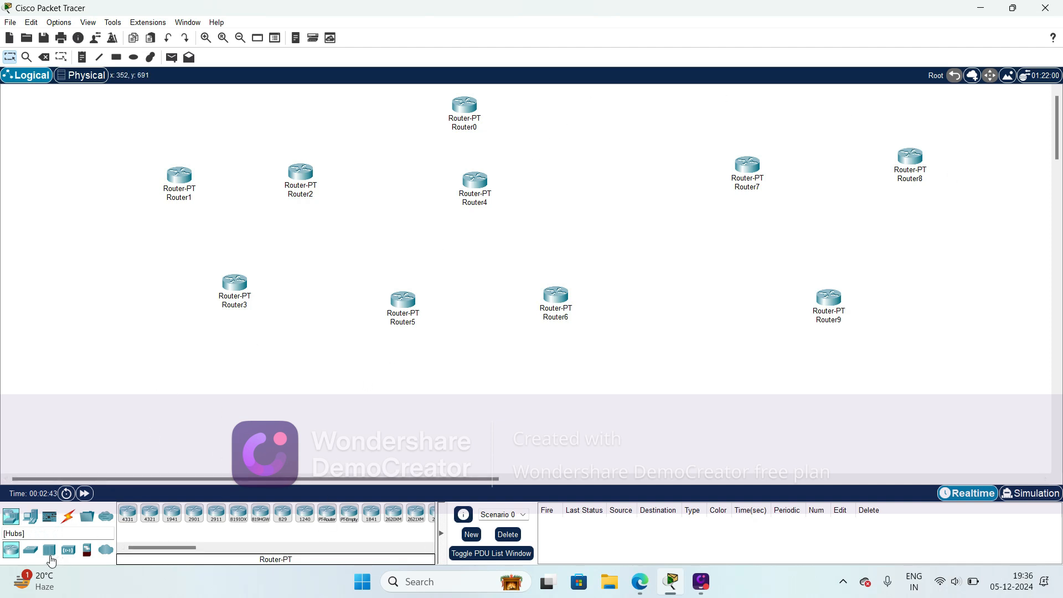
# - Place three Switch-PT devices, one beneath each of the three router triangles
pyautogui.click(29, 551)
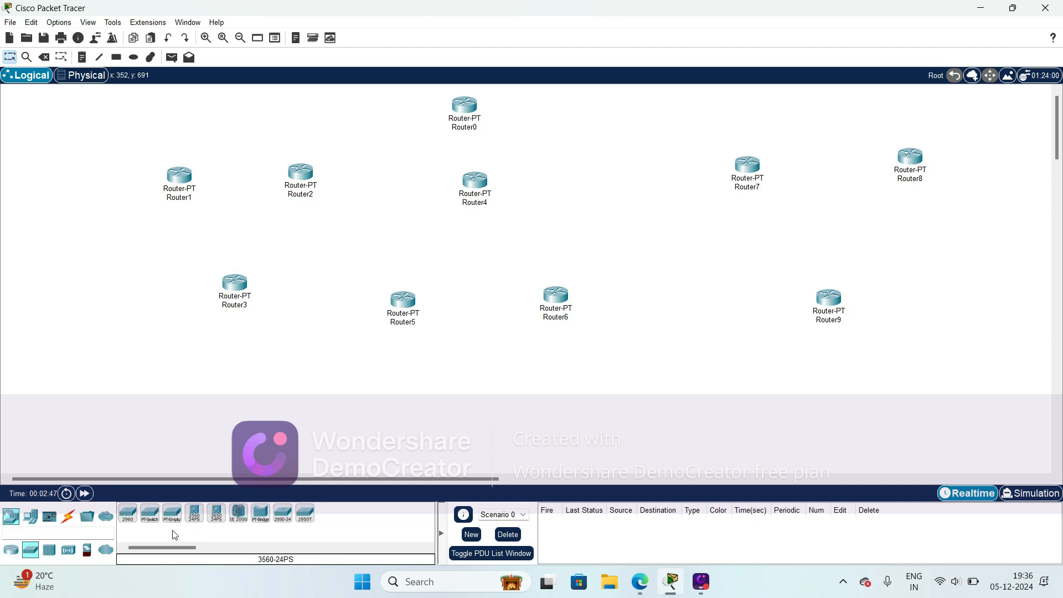
pyautogui.click(150, 513)
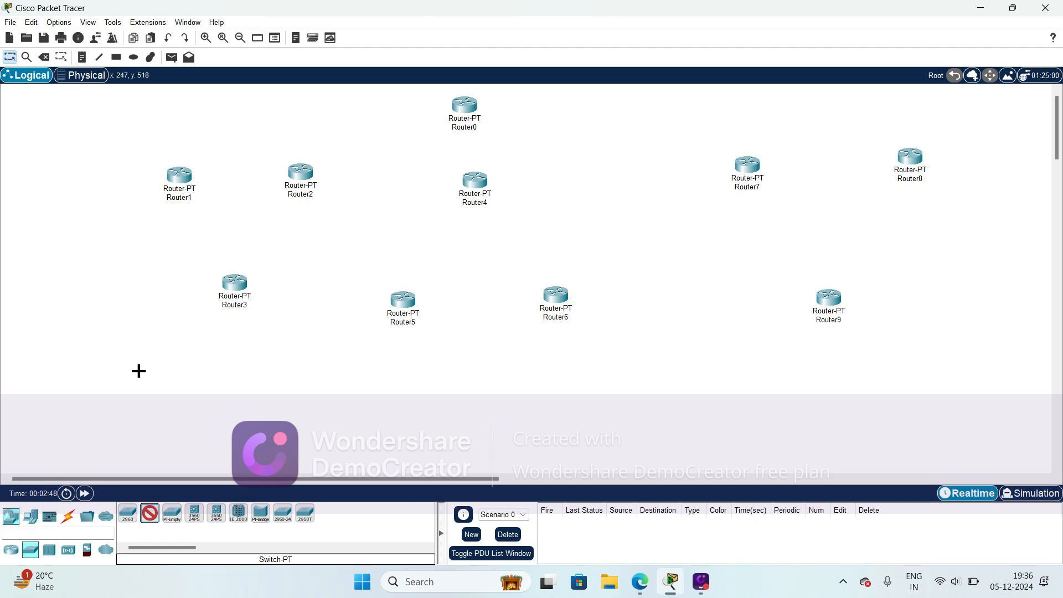
pyautogui.click(225, 394)
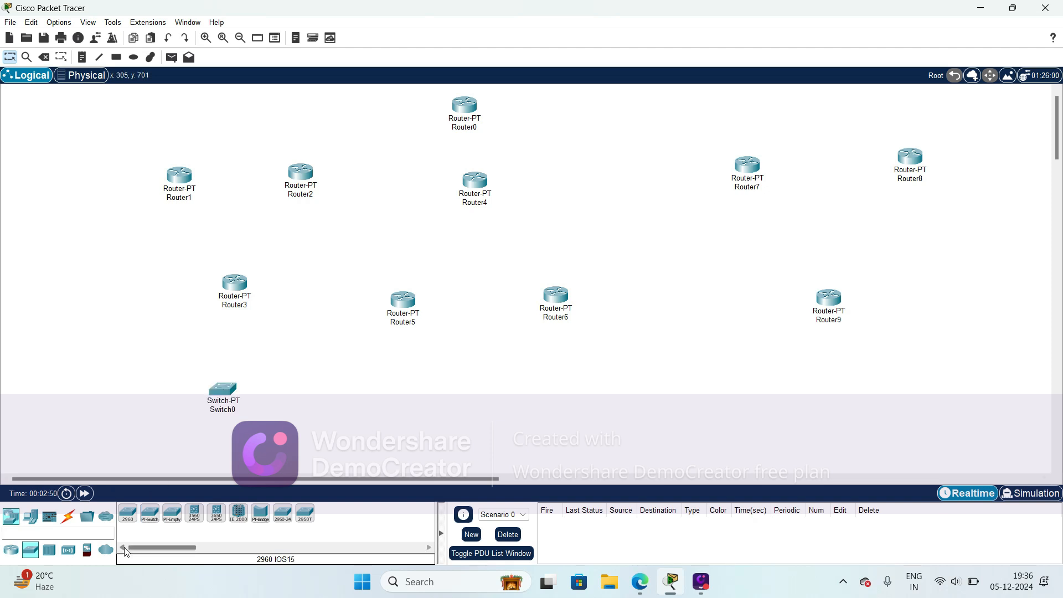
pyautogui.click(150, 515)
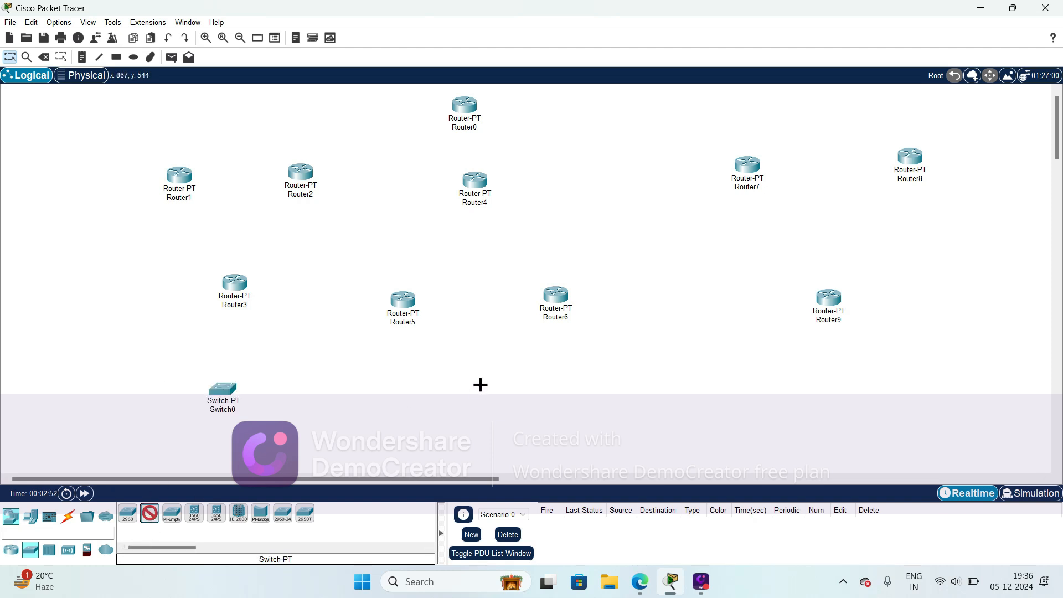
pyautogui.click(480, 385)
pyautogui.click(149, 513)
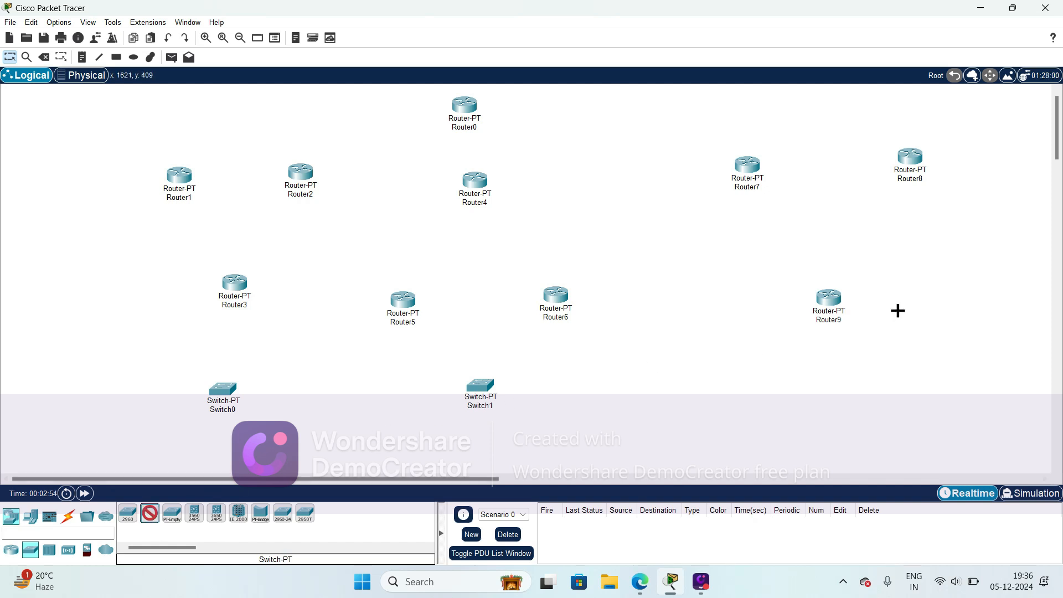
pyautogui.click(837, 380)
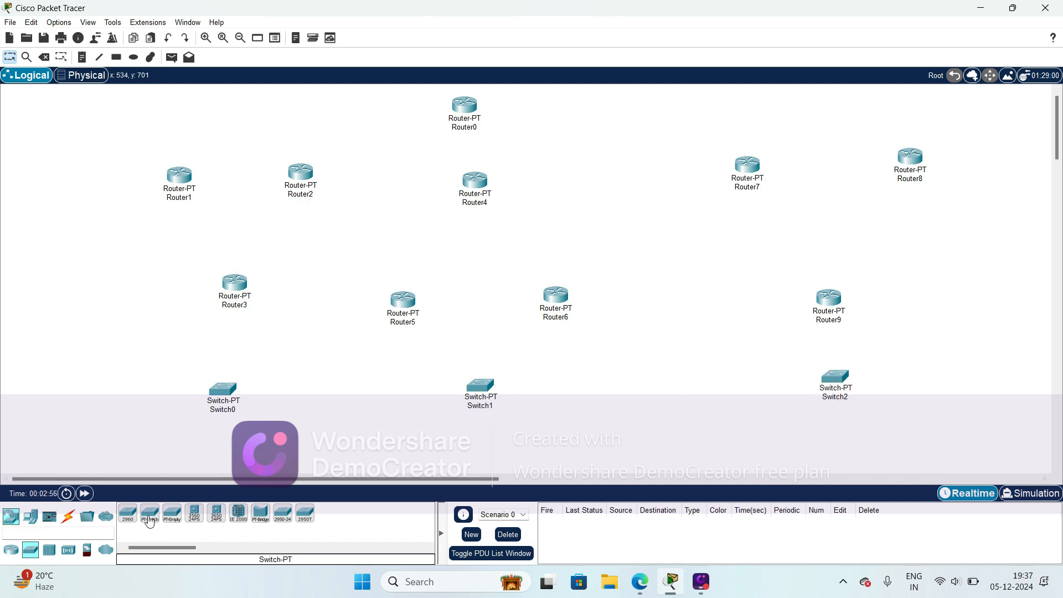
# - Place a PC-PT beneath each of the three switches and move Router9 higher above Switch2
pyautogui.click(11, 550)
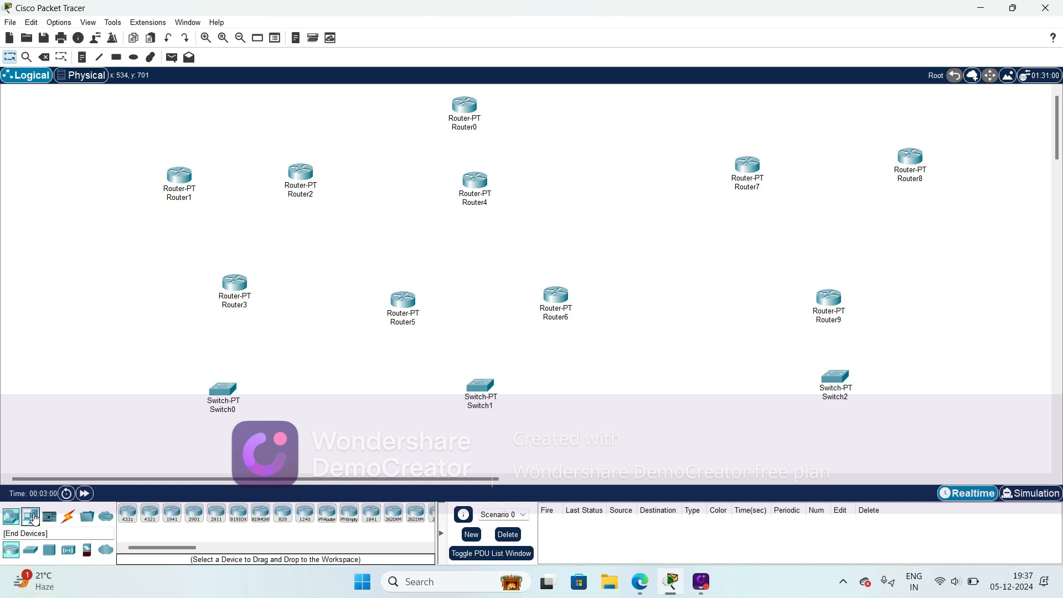
pyautogui.click(30, 518)
pyautogui.click(127, 517)
pyautogui.click(216, 456)
pyautogui.click(129, 513)
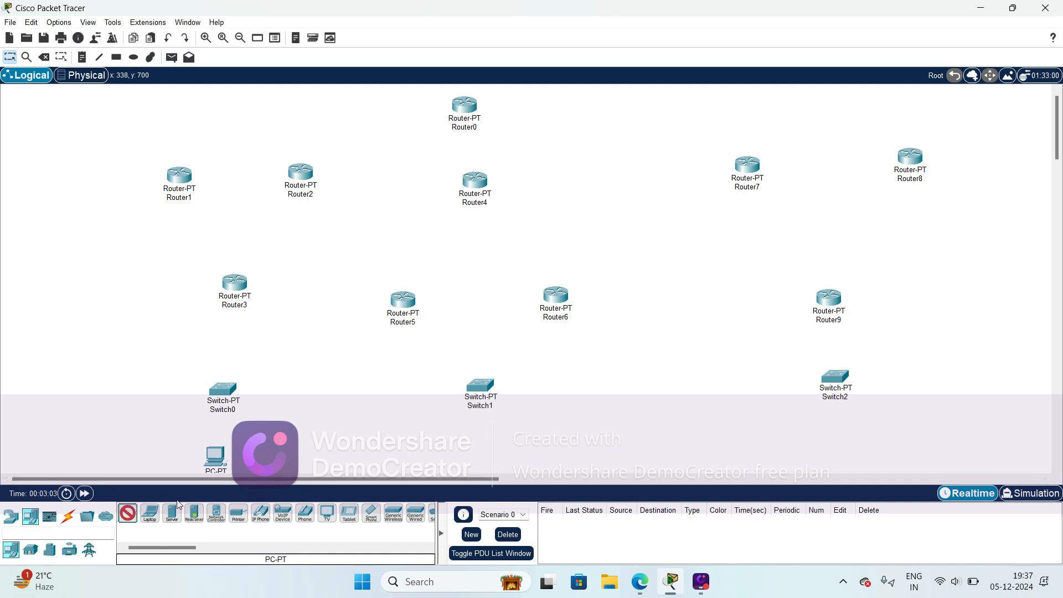
pyautogui.click(476, 442)
pyautogui.click(128, 514)
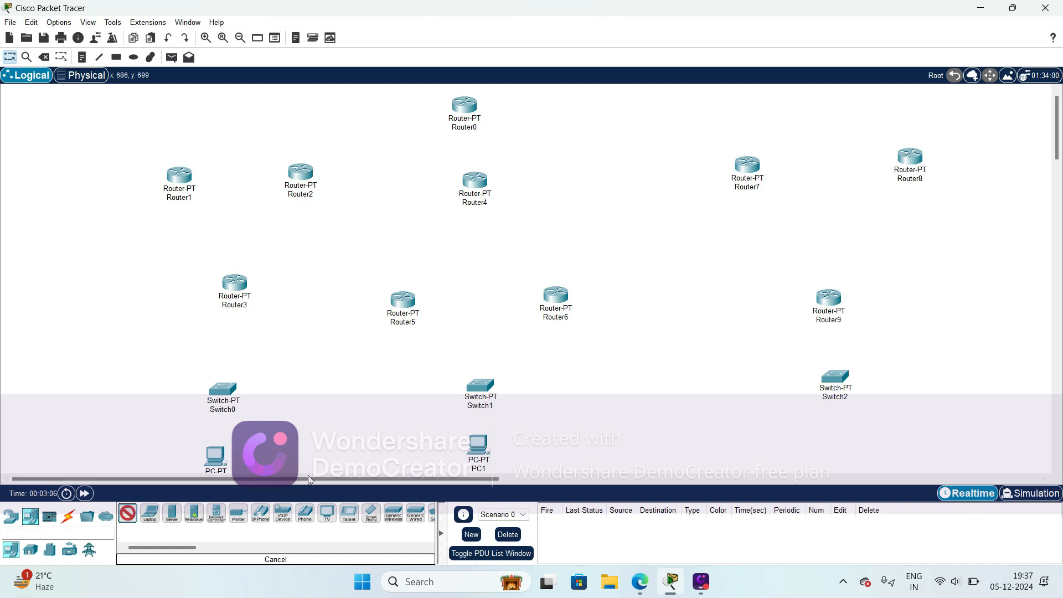
pyautogui.click(840, 443)
pyautogui.moveTo(832, 323); pyautogui.dragTo(835, 255)
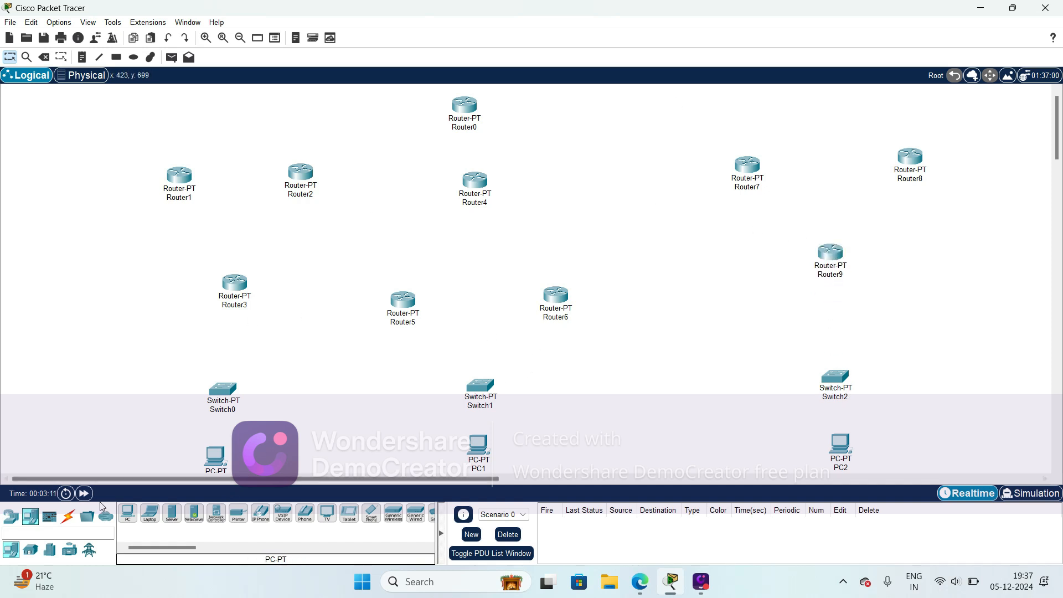
pyautogui.click(68, 516)
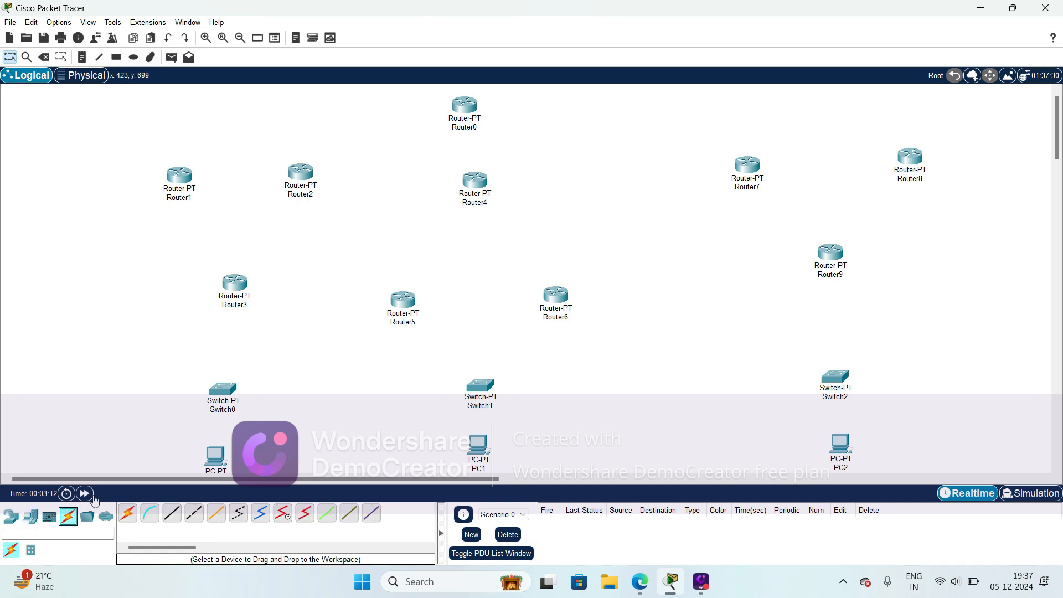
pyautogui.click(126, 516)
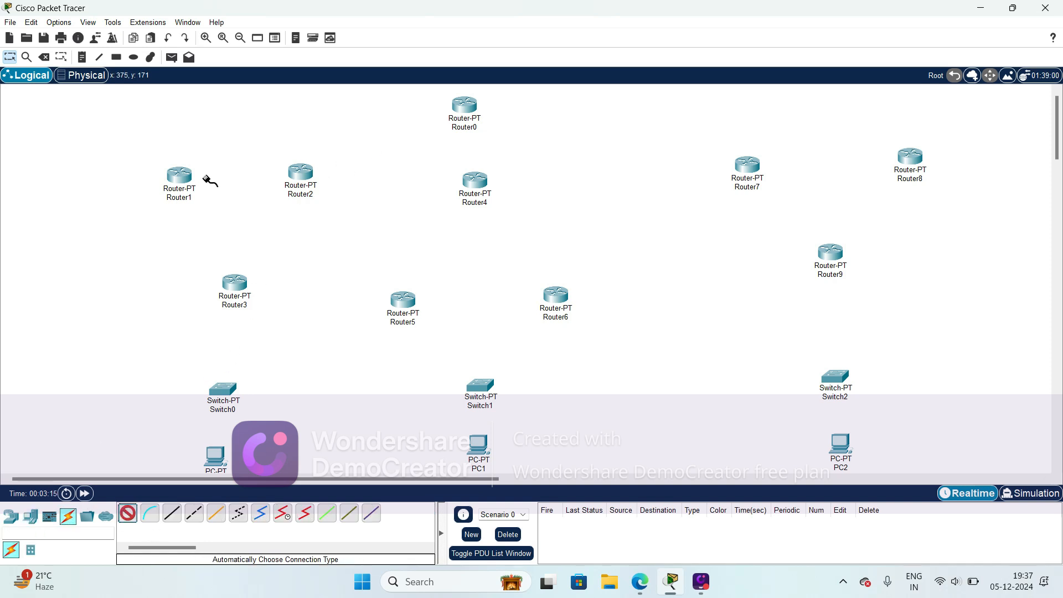
pyautogui.click(188, 180)
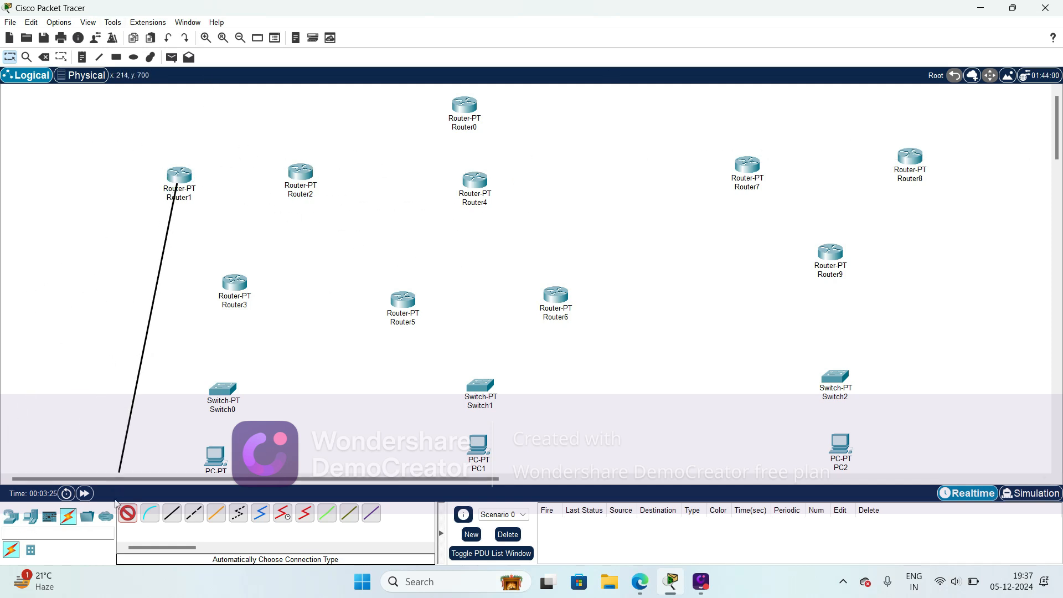
pyautogui.click(43, 58)
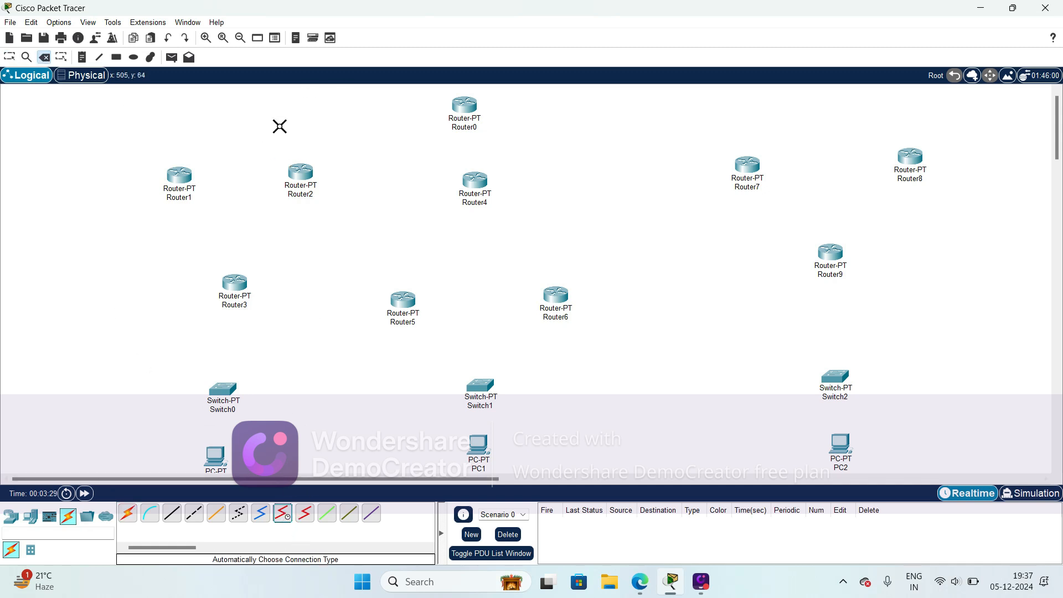
# - Connect Router1 to Router2 with a Serial DCE cable between their serial ports
pyautogui.click(283, 514)
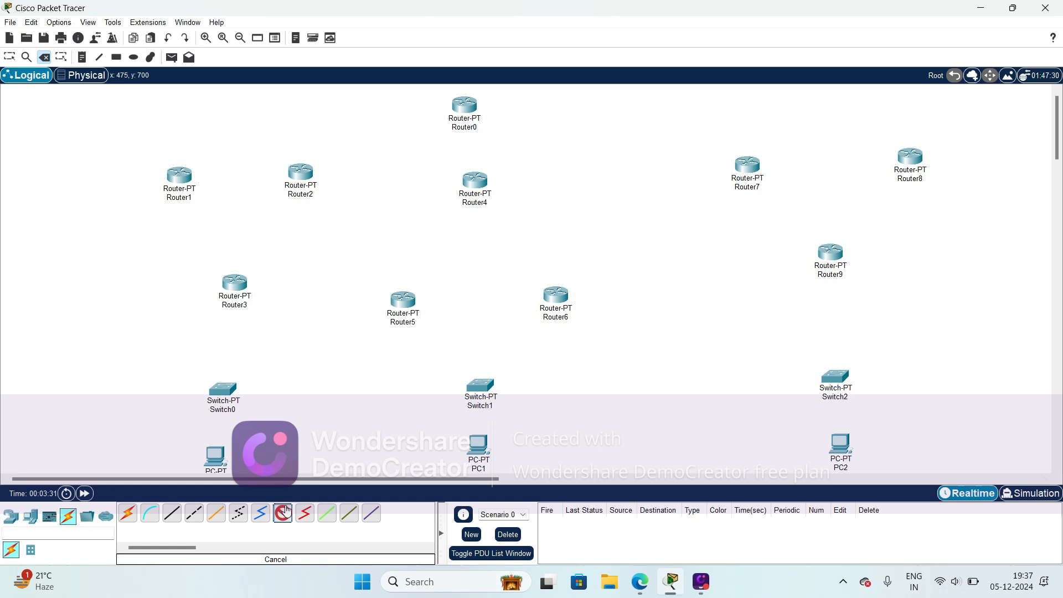
pyautogui.click(183, 175)
pyautogui.click(234, 234)
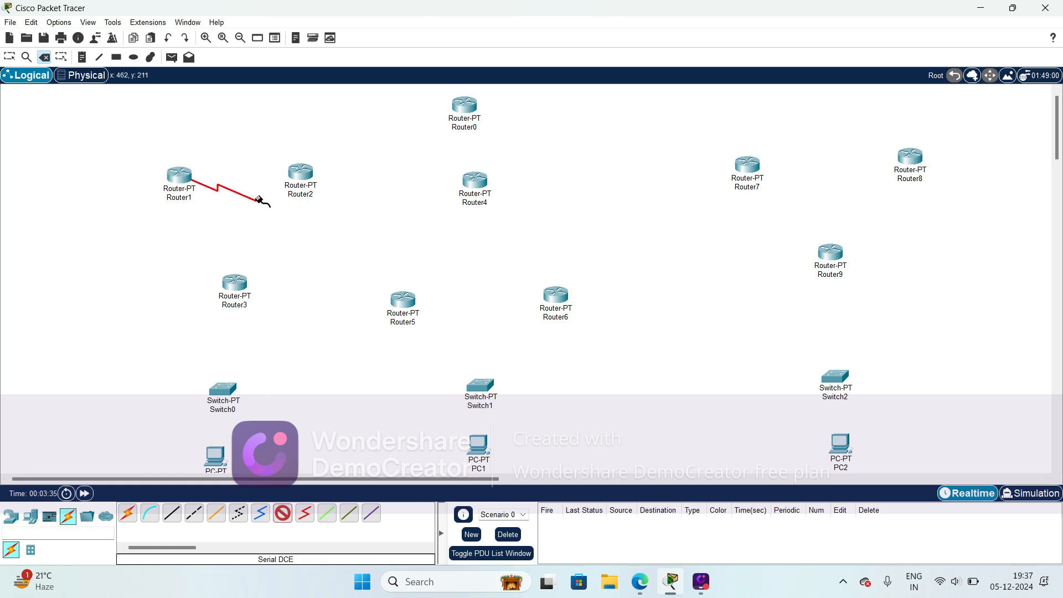
pyautogui.click(298, 173)
pyautogui.click(331, 233)
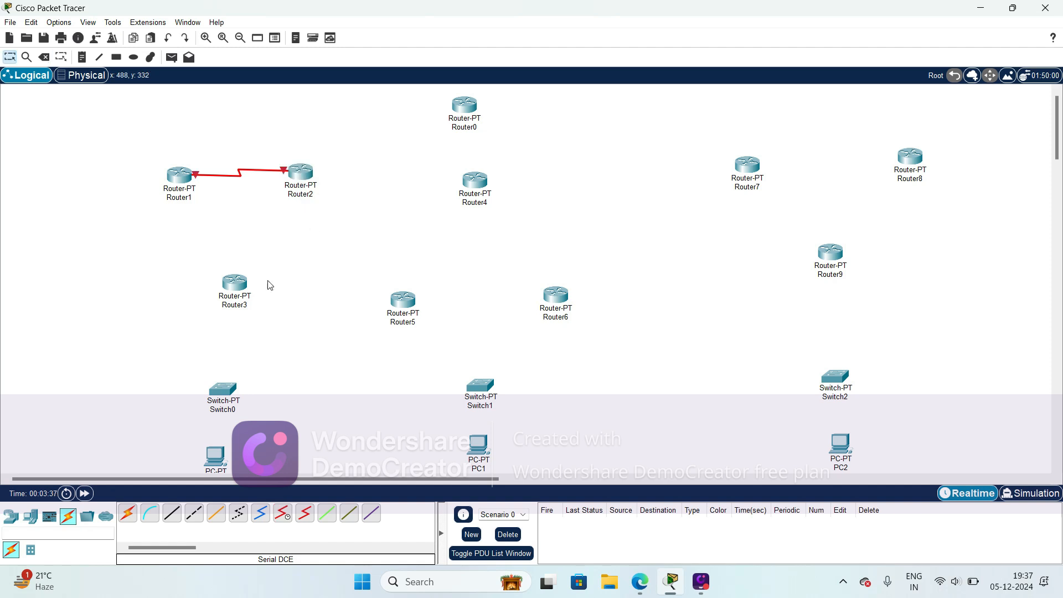
# - Connect Router1 to Router3 with a Serial DCE cable between their serial ports
pyautogui.click(285, 521)
pyautogui.click(166, 182)
pyautogui.click(230, 247)
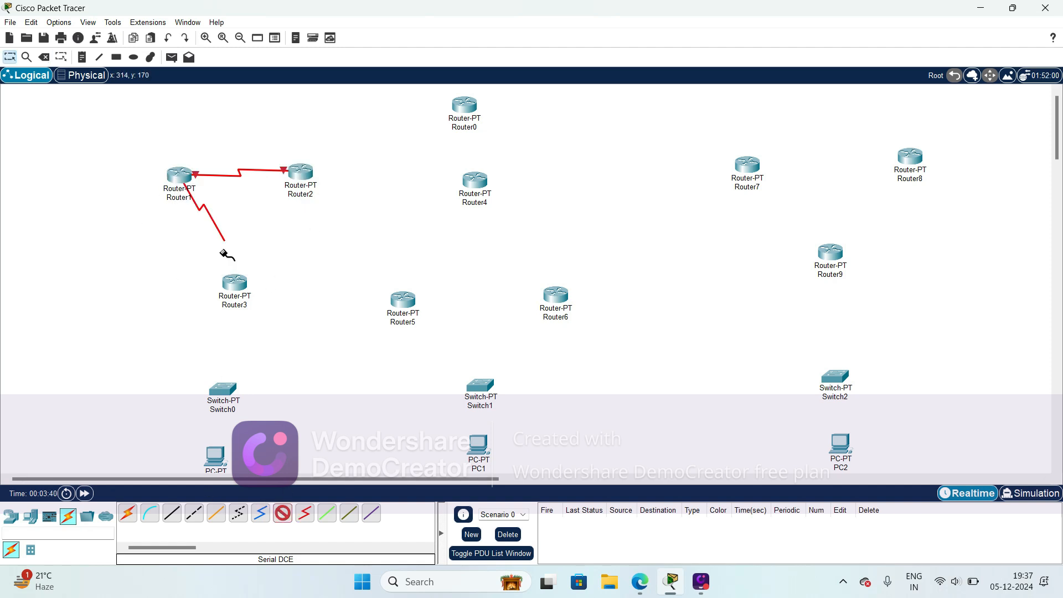
pyautogui.click(231, 289)
pyautogui.click(278, 363)
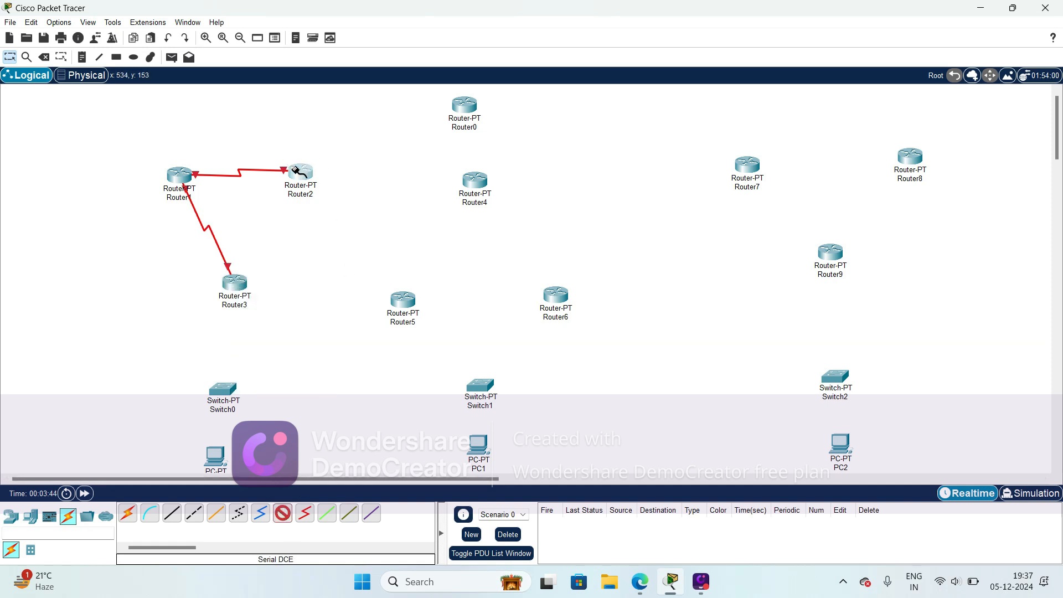
# - Connect Router2's remaining serial port to Router3's Serial2/0 port with a Serial DCE cable
pyautogui.click(298, 170)
pyautogui.click(332, 230)
pyautogui.click(236, 285)
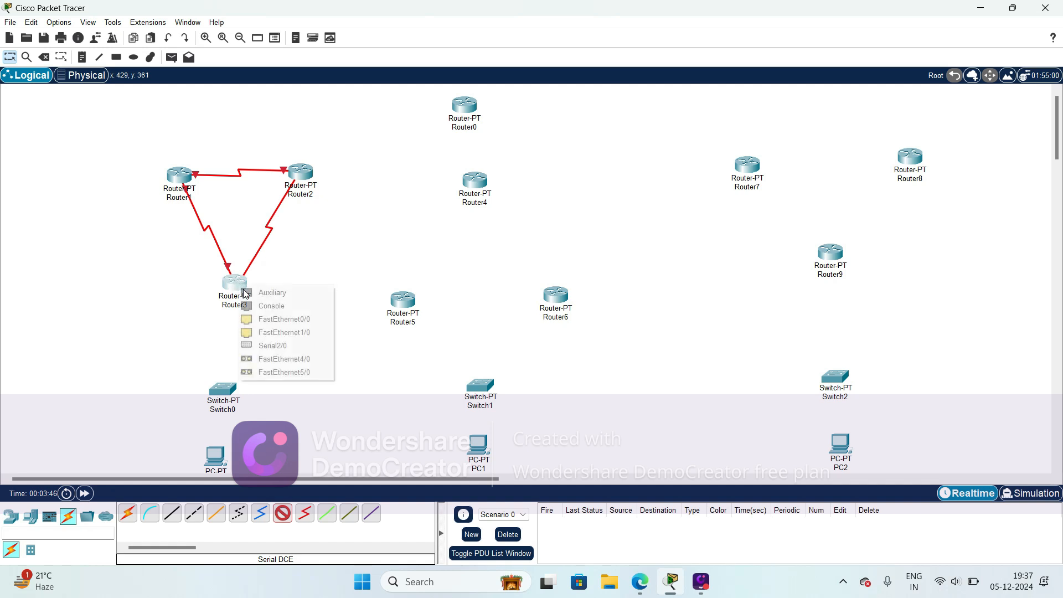
pyautogui.click(282, 346)
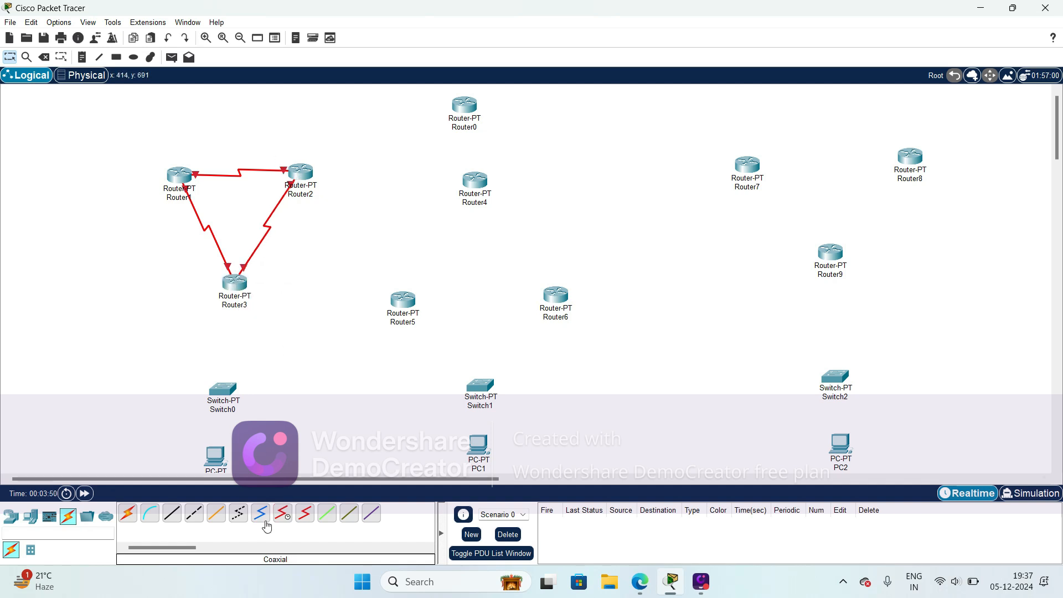
# - Connect Router4's Serial2/0 port to Router5's Serial2/0 port with a Serial DCE cable
pyautogui.click(283, 518)
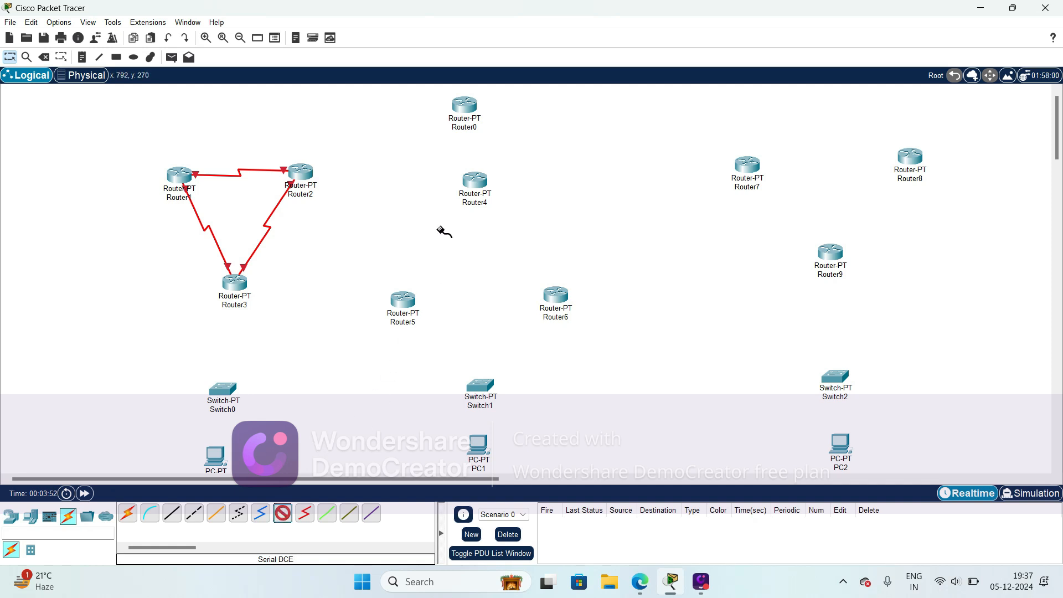
pyautogui.click(475, 183)
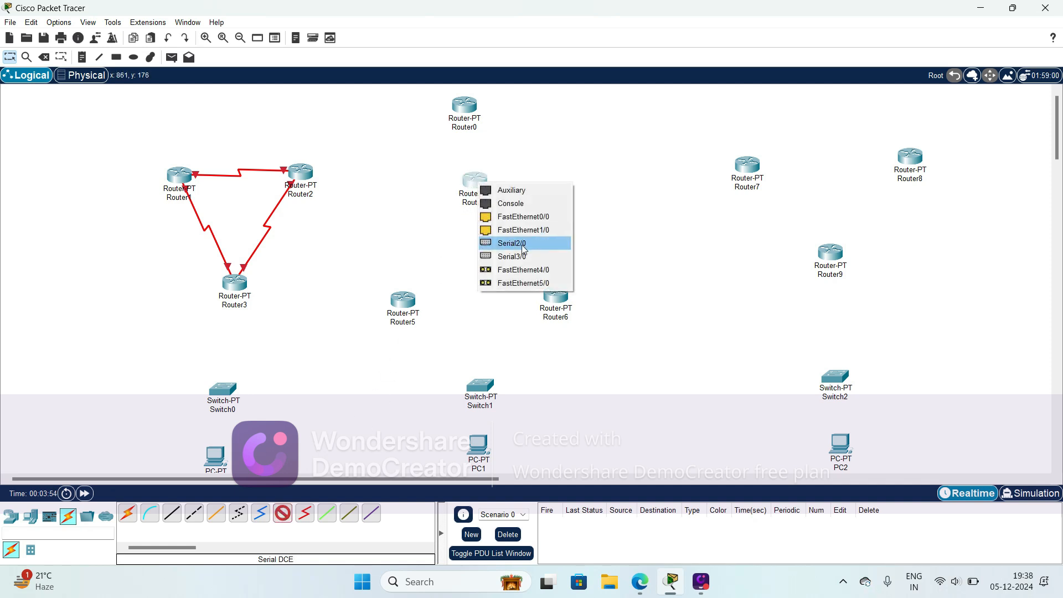
pyautogui.click(507, 240)
pyautogui.click(396, 301)
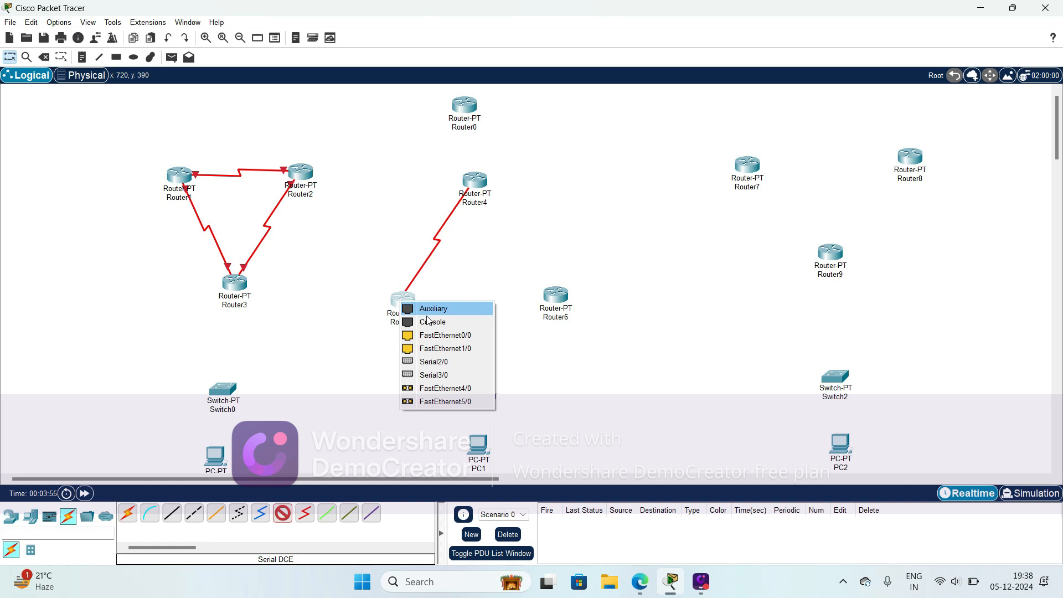
pyautogui.click(442, 361)
# - Connect Router5's Serial3/0 port to Router6's Serial3/0 port with a Serial DCE cable
pyautogui.click(283, 515)
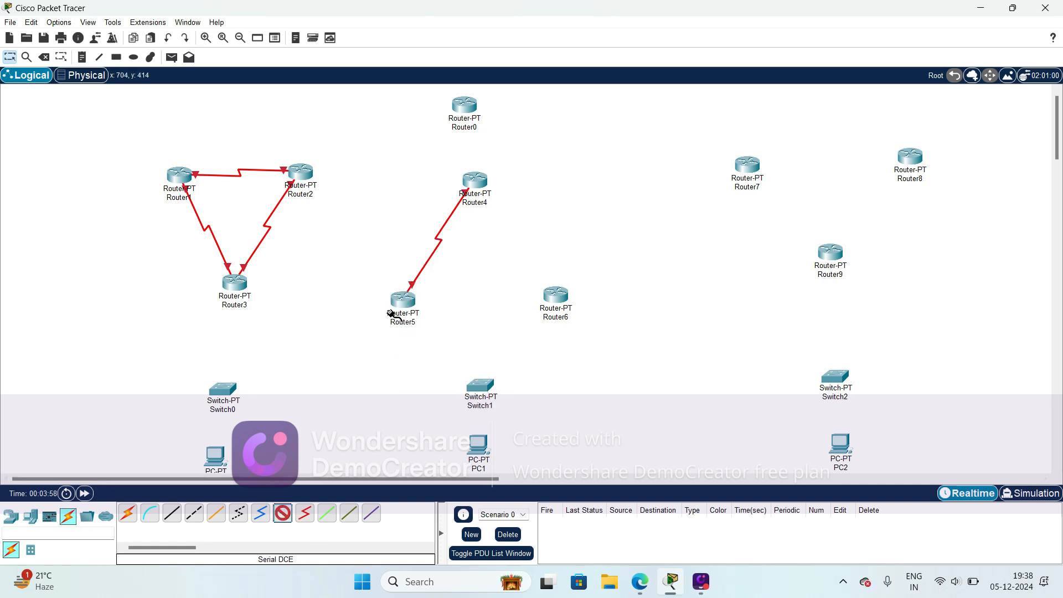
pyautogui.click(407, 302)
pyautogui.click(443, 363)
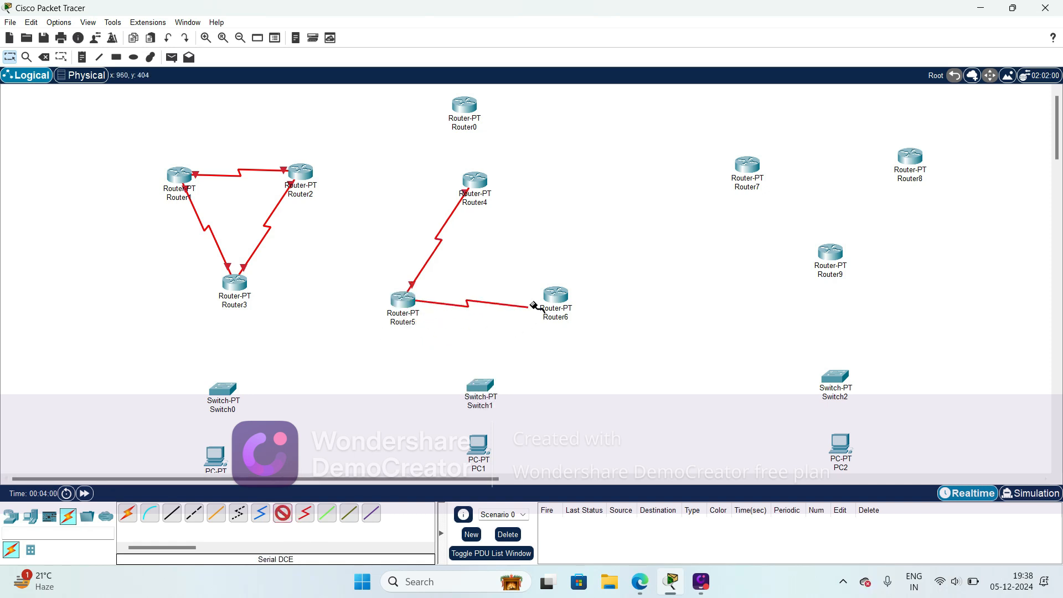
pyautogui.click(562, 293)
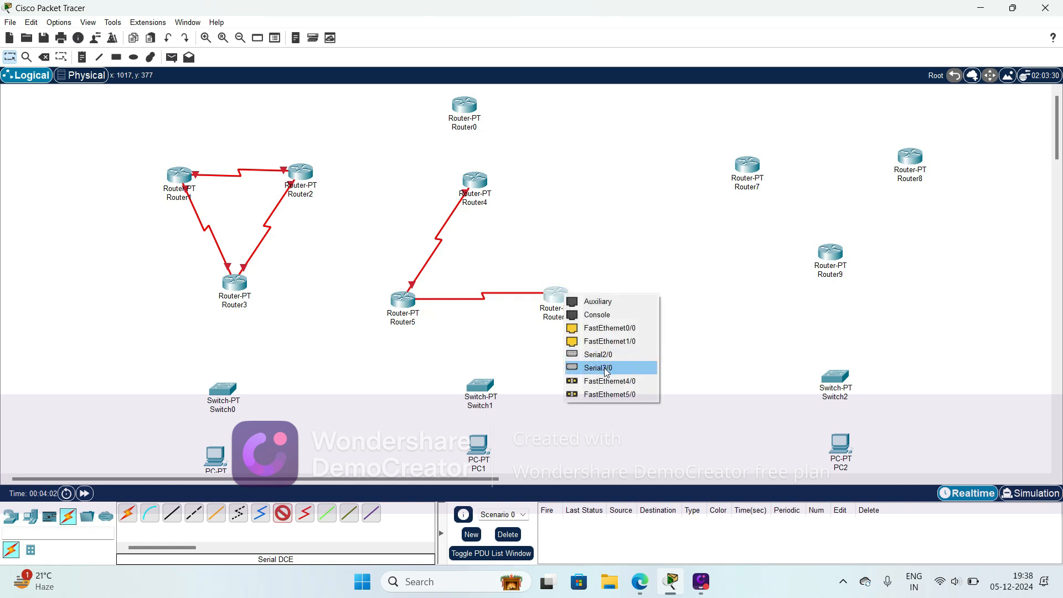
pyautogui.click(605, 368)
# - Connect Router4's Serial3/0 port to Router6's Serial2/0 port with a Serial DCE cable
pyautogui.click(285, 521)
pyautogui.click(477, 179)
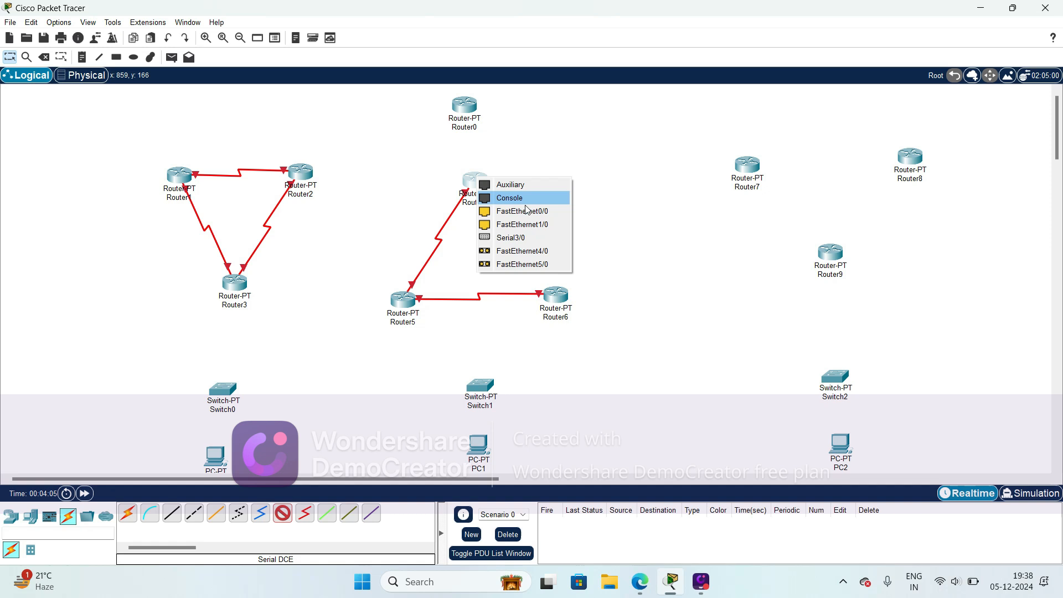
pyautogui.click(522, 245)
pyautogui.click(556, 296)
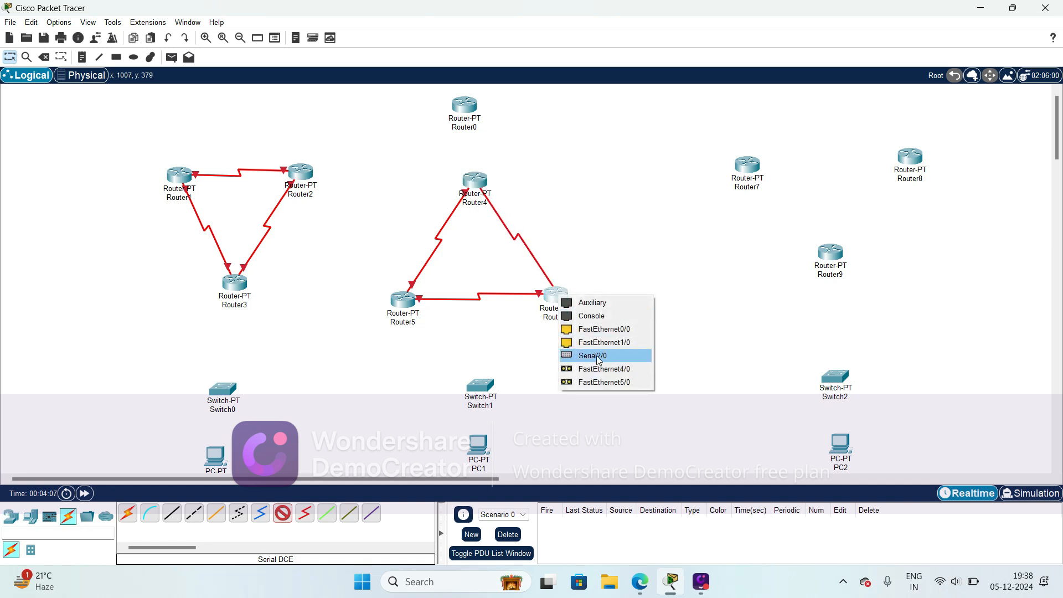
pyautogui.click(598, 356)
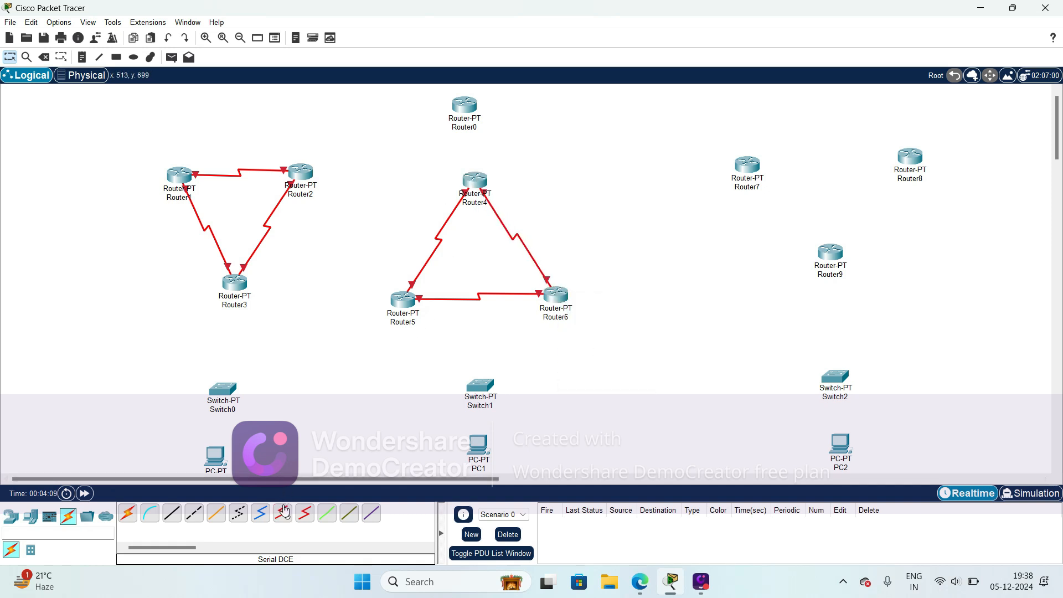
# - Connect Router7's Serial2/0 port to a serial port on Router9 with a Serial DCE cable
pyautogui.click(750, 166)
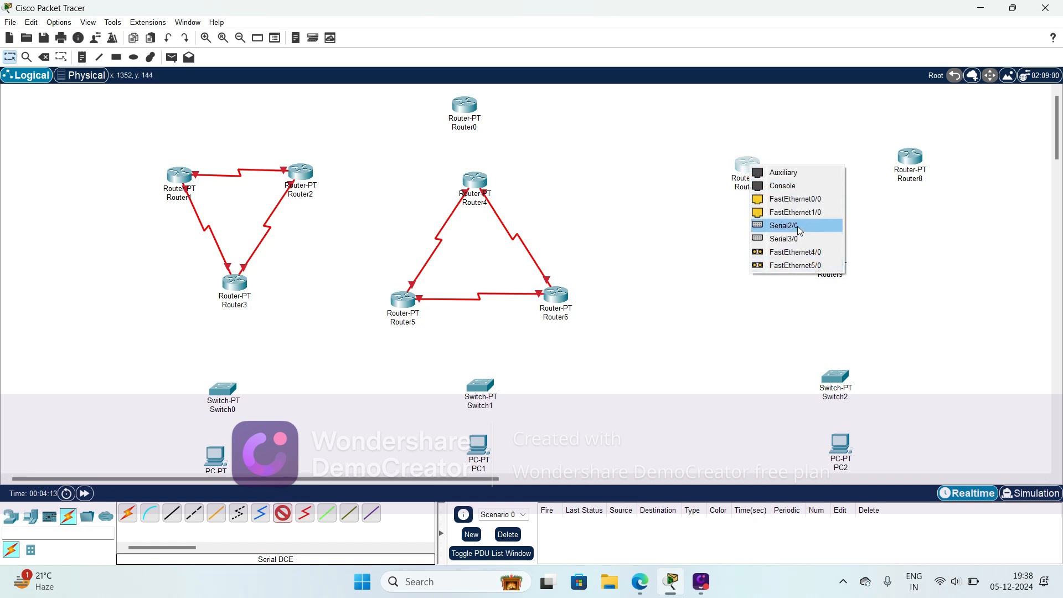
pyautogui.click(798, 226)
pyautogui.click(830, 251)
pyautogui.click(877, 314)
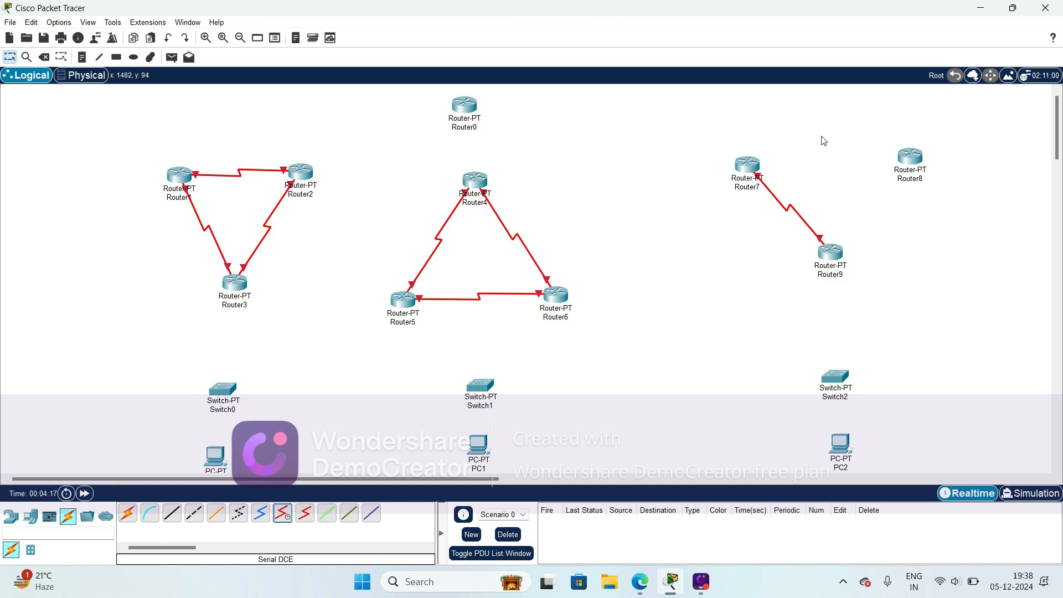
# - Connect Router7's Serial3/0 port to Router8's Serial3/0 port with a Serial DCE cable
pyautogui.click(283, 513)
pyautogui.click(749, 165)
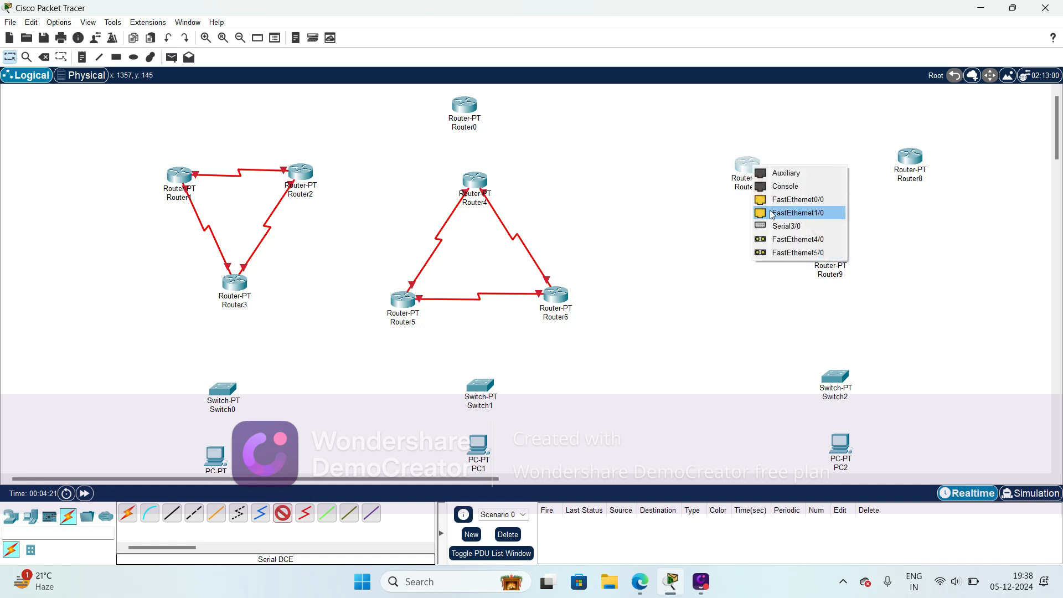
pyautogui.click(786, 226)
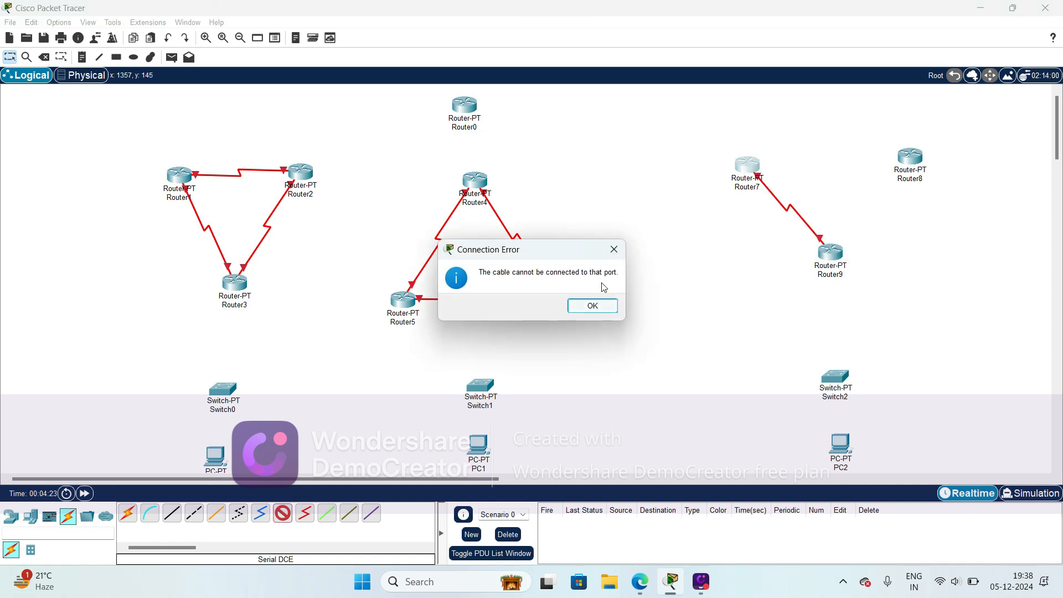
pyautogui.click(614, 249)
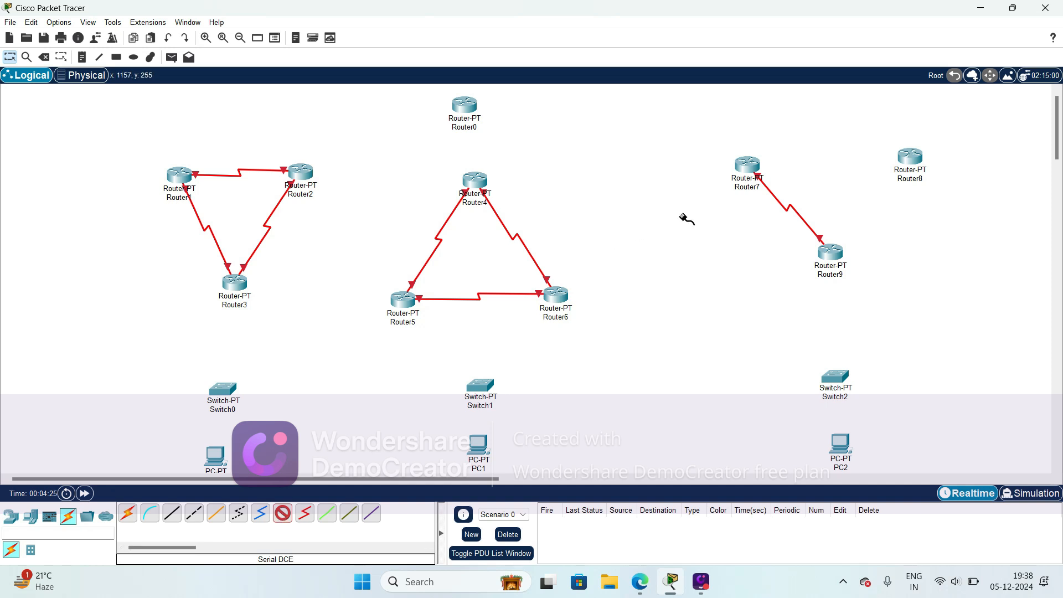
pyautogui.click(760, 170)
pyautogui.click(773, 230)
pyautogui.click(911, 155)
pyautogui.click(911, 155)
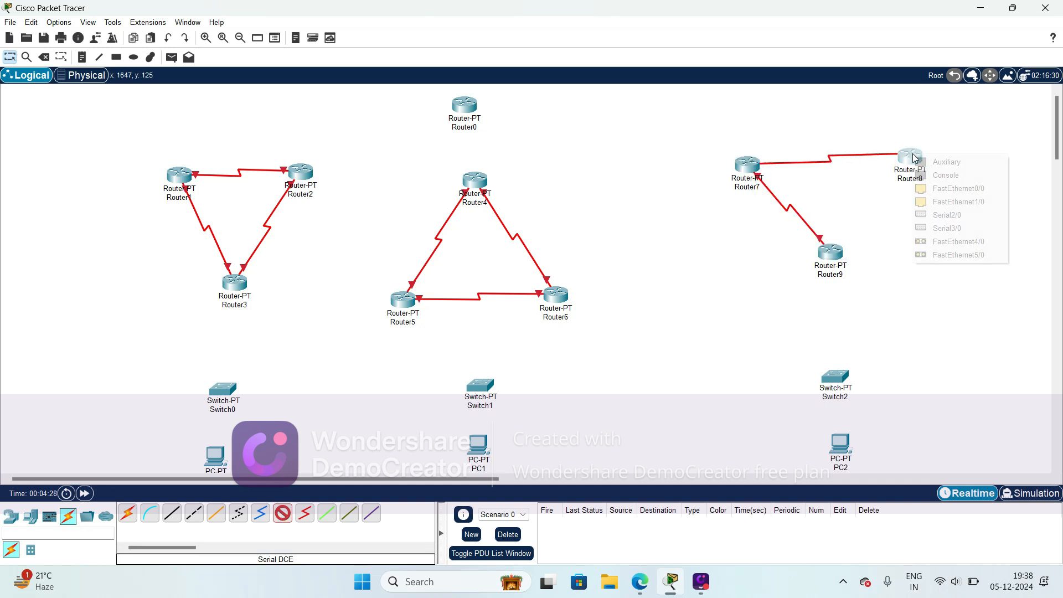
pyautogui.click(942, 226)
# - Connect Router8's Serial2/0 port to Router9's remaining serial port with a Serial DCE cable
pyautogui.click(283, 513)
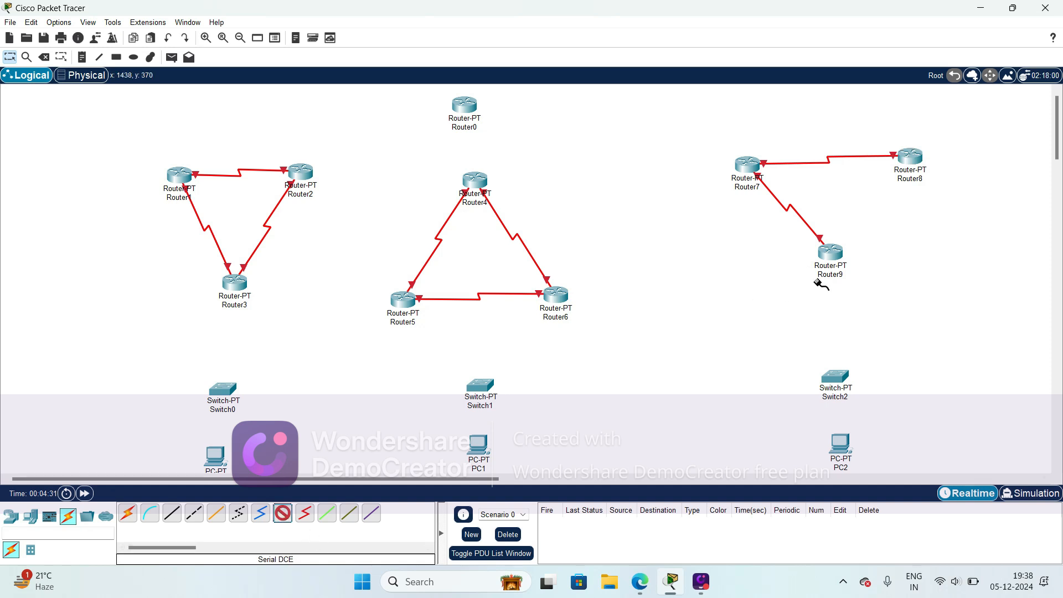
pyautogui.click(911, 157)
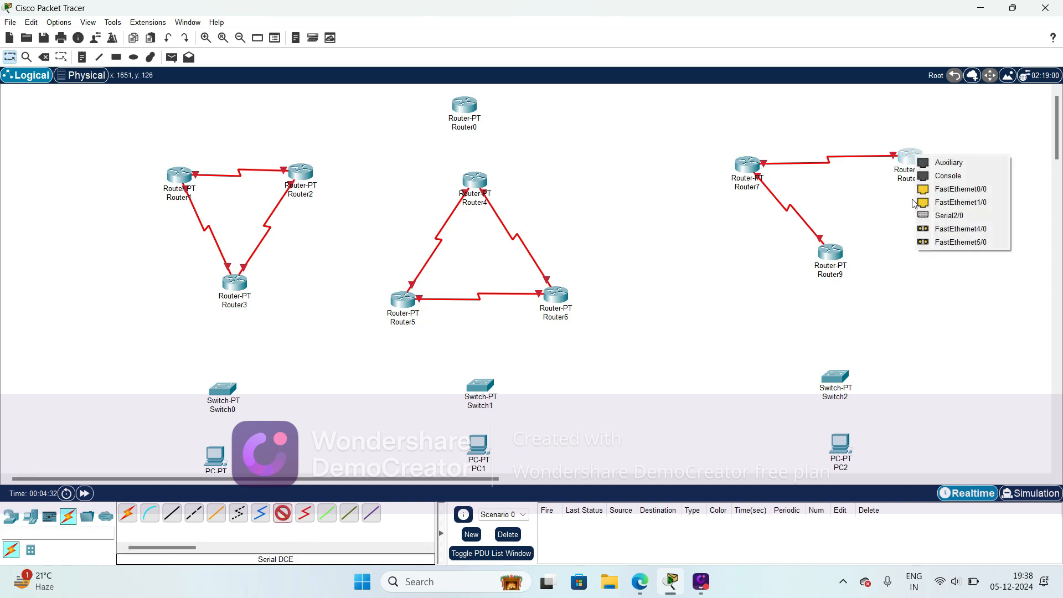
pyautogui.click(943, 218)
pyautogui.click(830, 252)
pyautogui.click(867, 318)
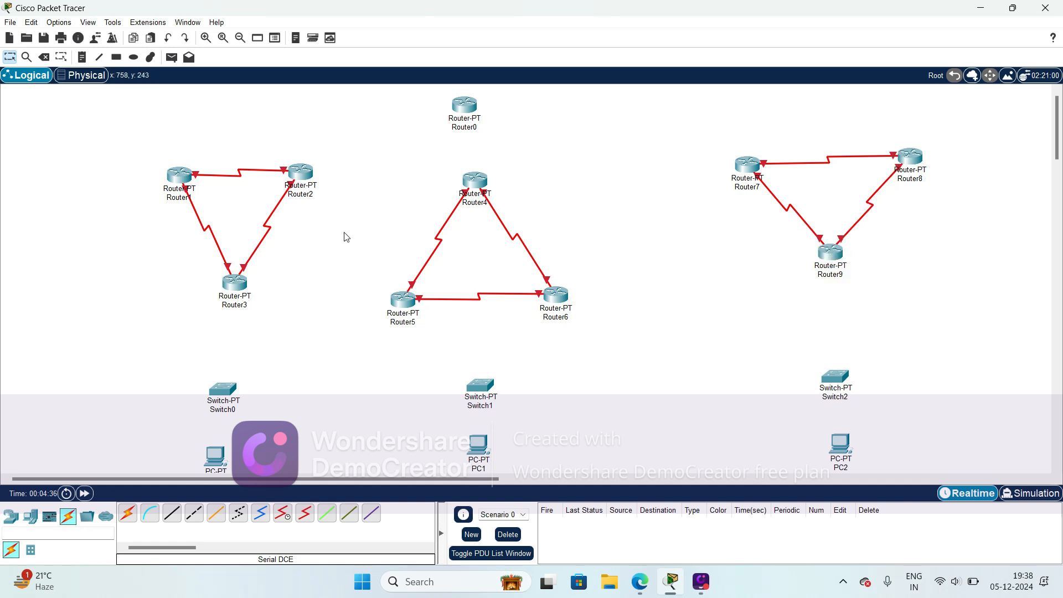
# - Add text notes inside the router triangles: RIP for Routers 1–3, EIGRP for Routers 4–6 and OSPF for Routers 7–9
pyautogui.click(116, 57)
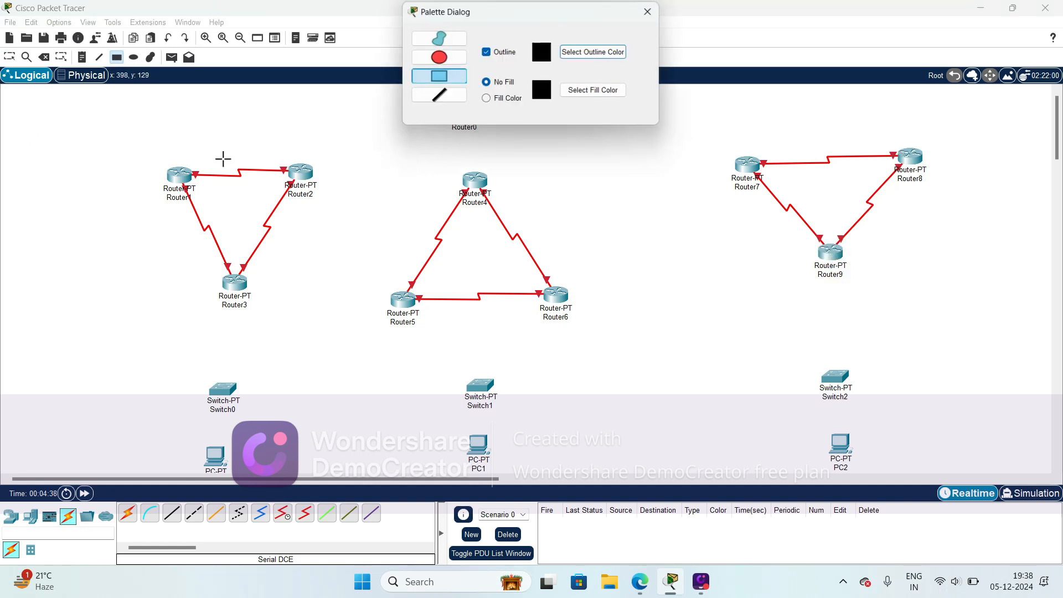
pyautogui.click(653, 10)
pyautogui.click(228, 209)
pyautogui.click(213, 194)
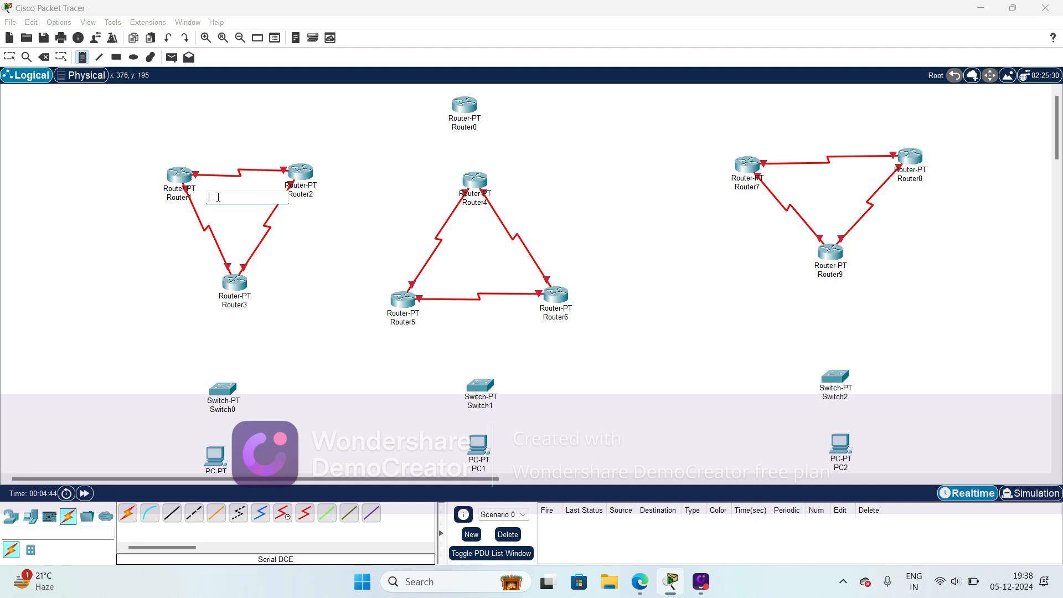
pyautogui.write('n')
pyautogui.click(455, 245)
pyautogui.write('EIGRP')
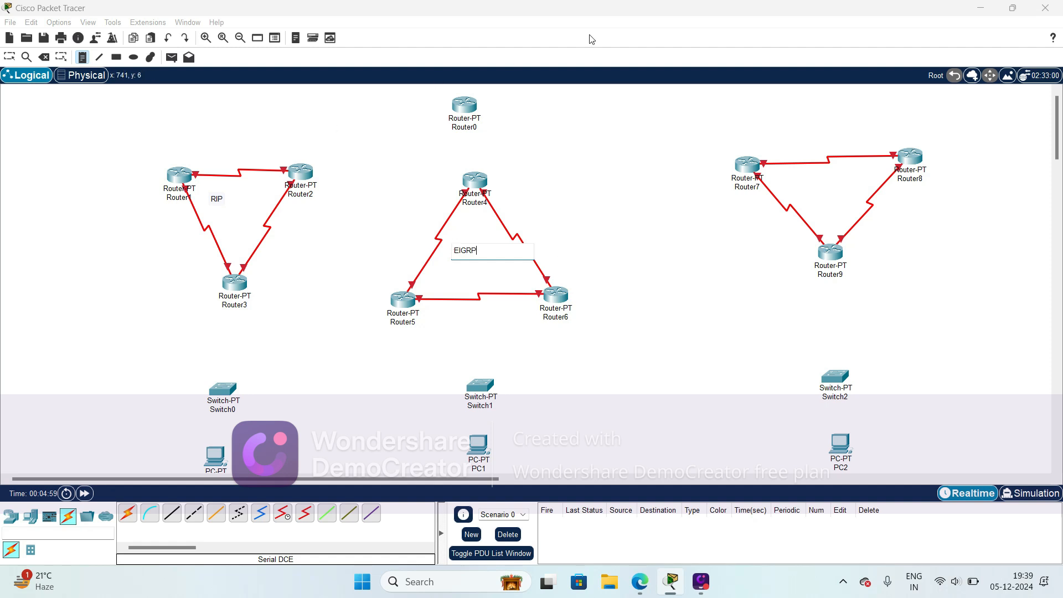
pyautogui.click(812, 184)
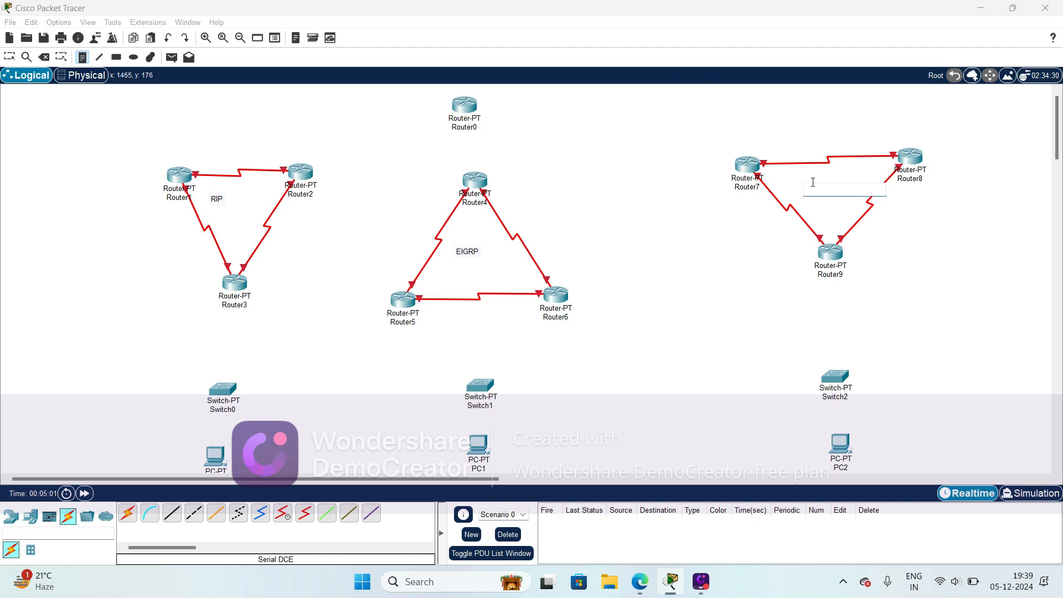
pyautogui.write('OSPF')
pyautogui.click(2, 57)
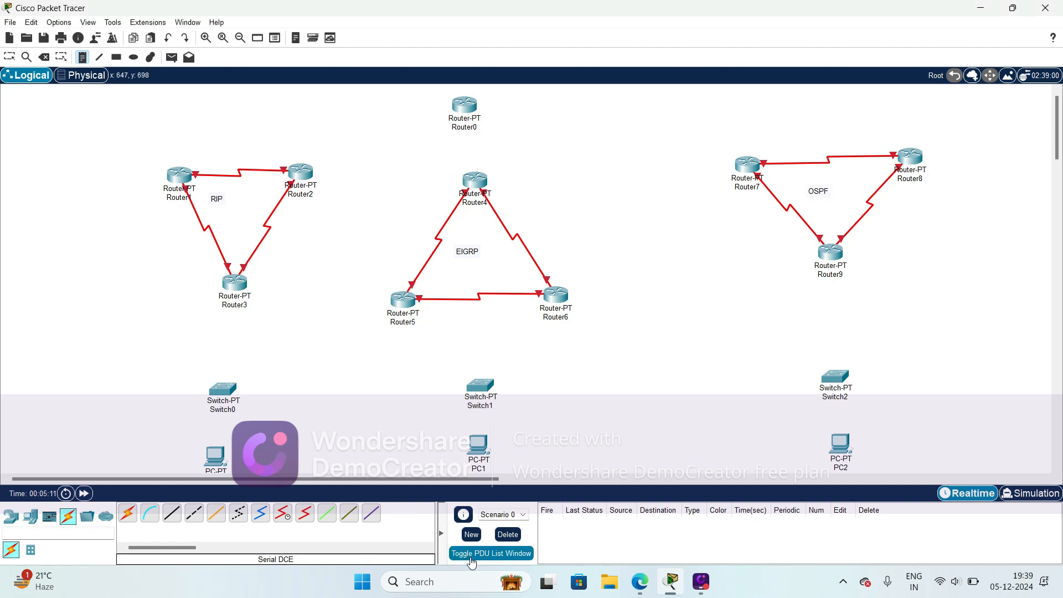
pyautogui.click(282, 520)
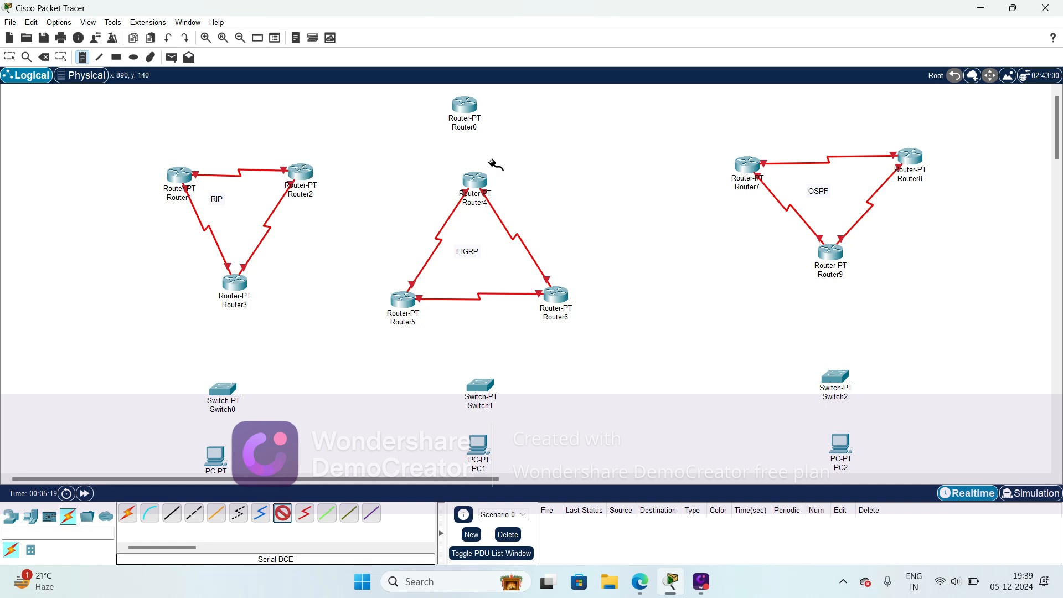
pyautogui.click(307, 176)
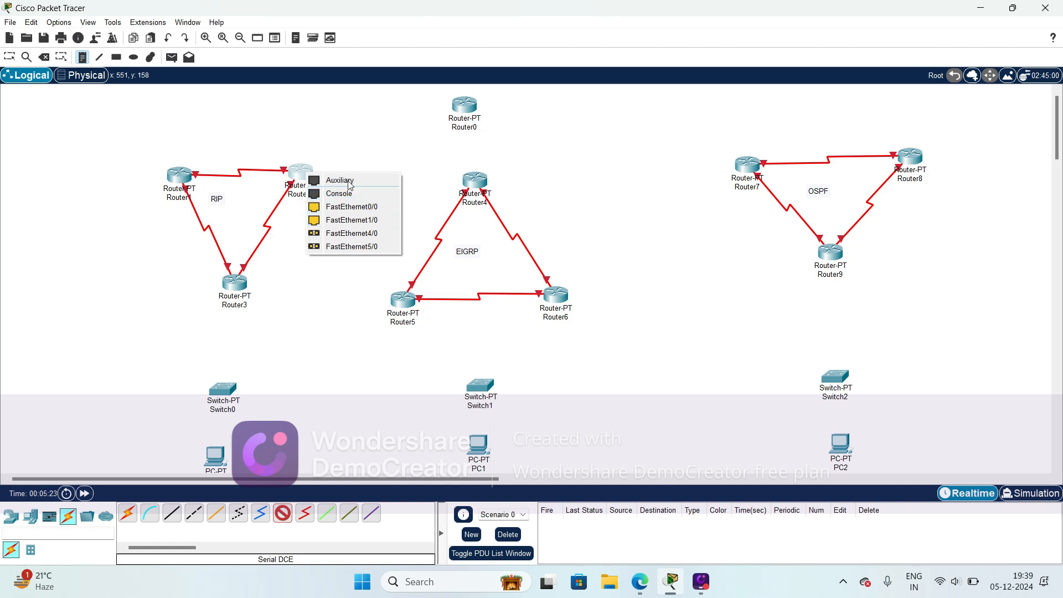
pyautogui.click(283, 135)
pyautogui.click(306, 175)
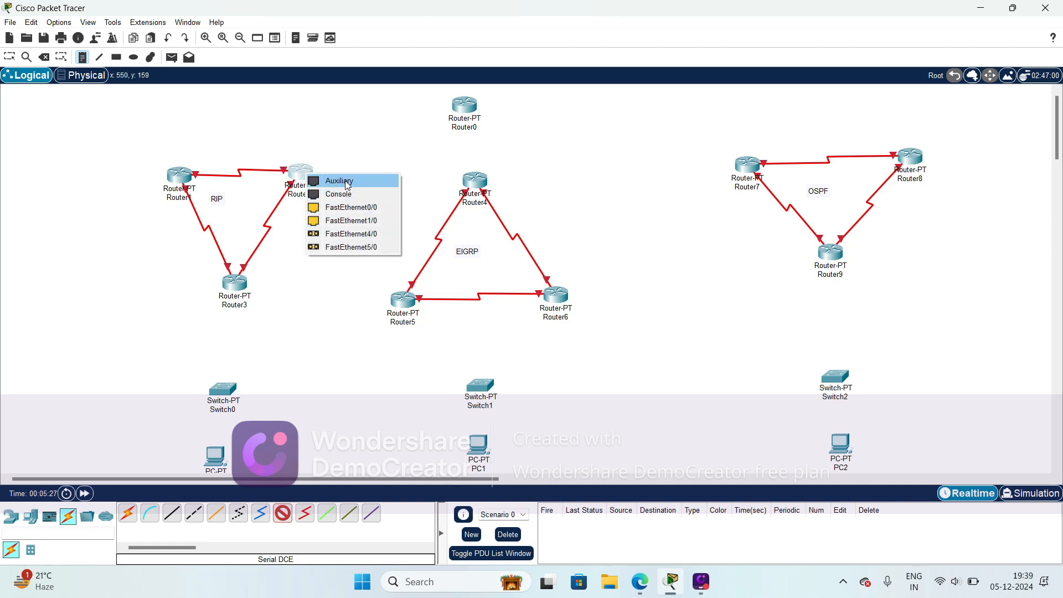
pyautogui.click(330, 276)
# - Power off Router2, install two PT-ROUTER-NM-1S modules in its empty slots, and power it back on
pyautogui.click(11, 58)
pyautogui.click(301, 173)
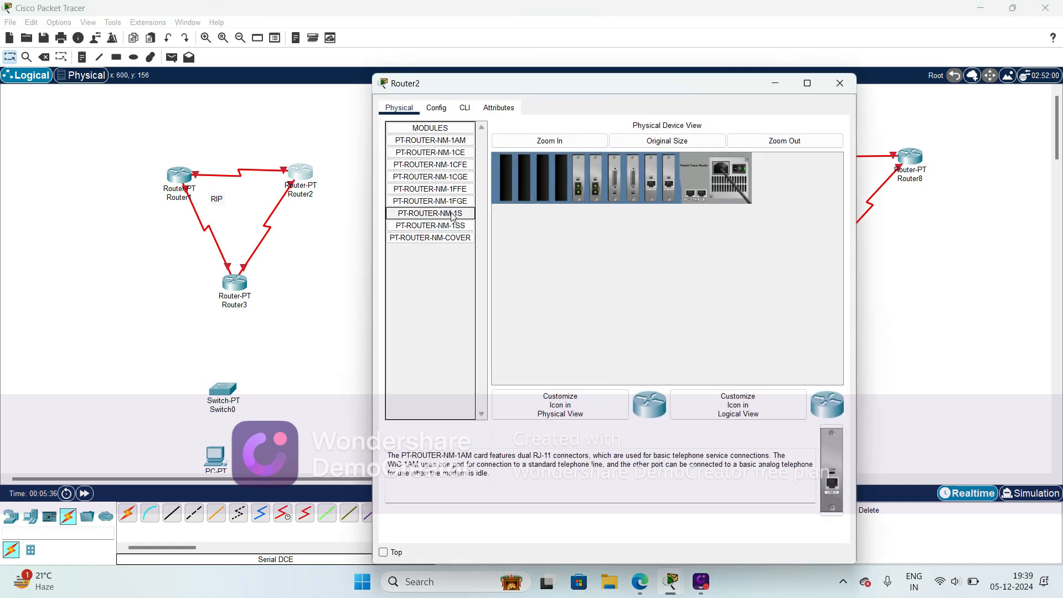
pyautogui.click(453, 216)
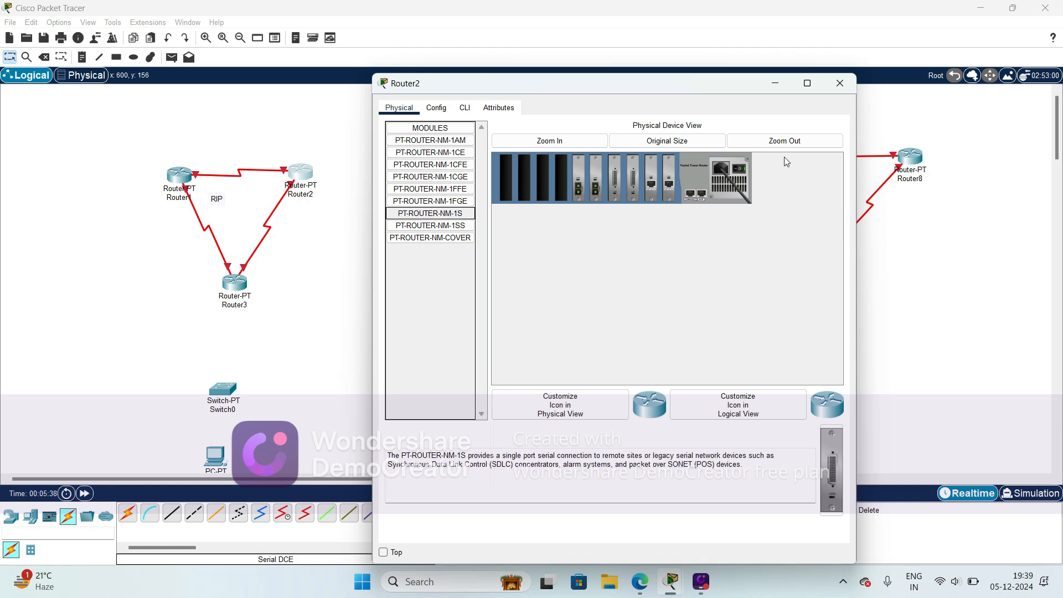
pyautogui.click(742, 168)
pyautogui.moveTo(830, 471); pyautogui.dragTo(561, 181)
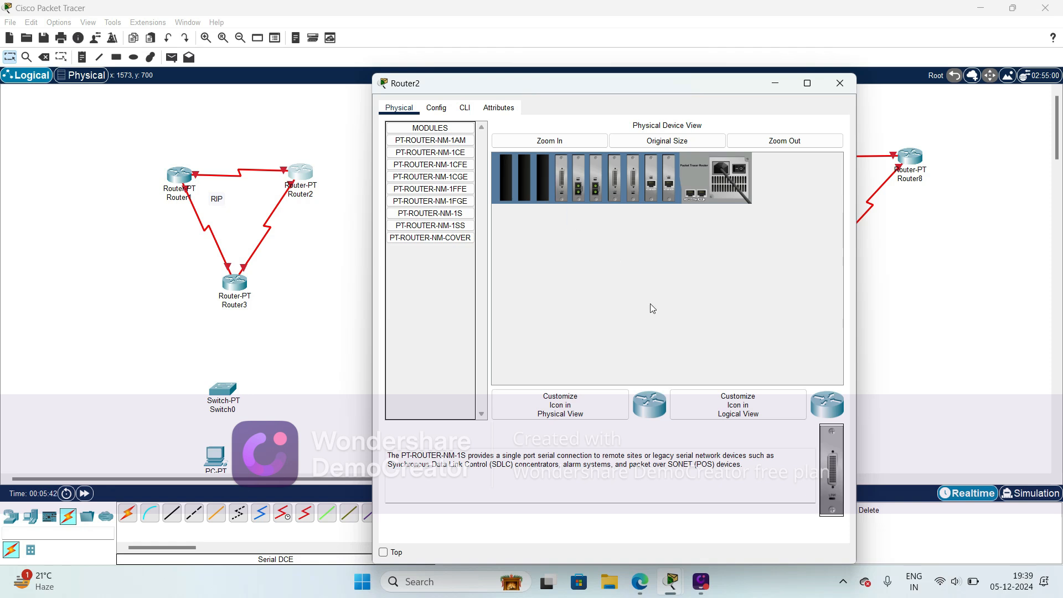
pyautogui.moveTo(833, 450); pyautogui.dragTo(550, 186)
pyautogui.click(739, 171)
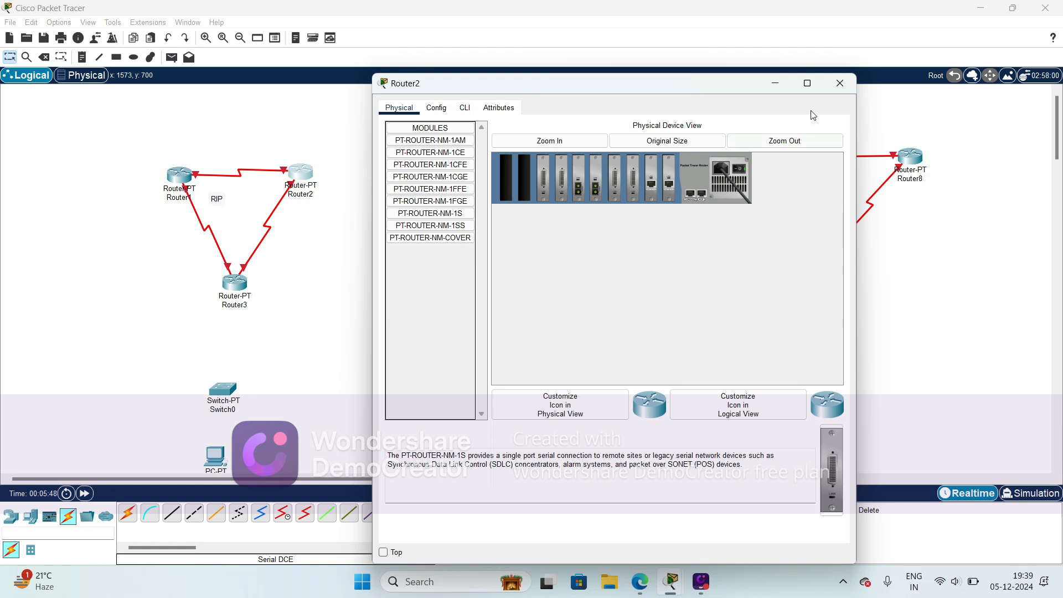
pyautogui.click(838, 84)
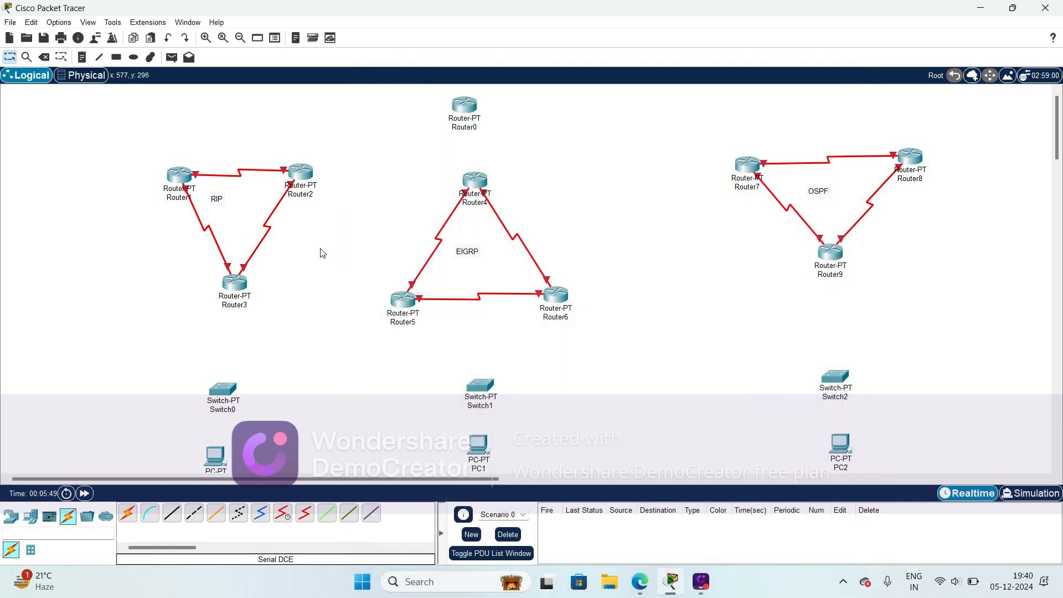
# - Power off Router4, install two PT-ROUTER-NM-1S modules in its empty slots, and power it back on
pyautogui.click(475, 182)
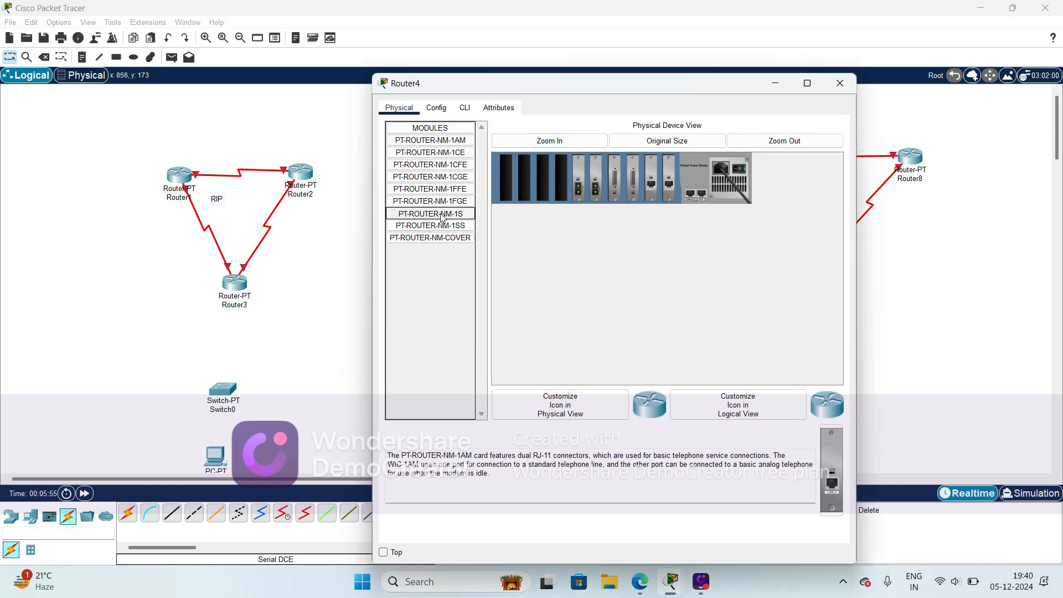
pyautogui.click(437, 213)
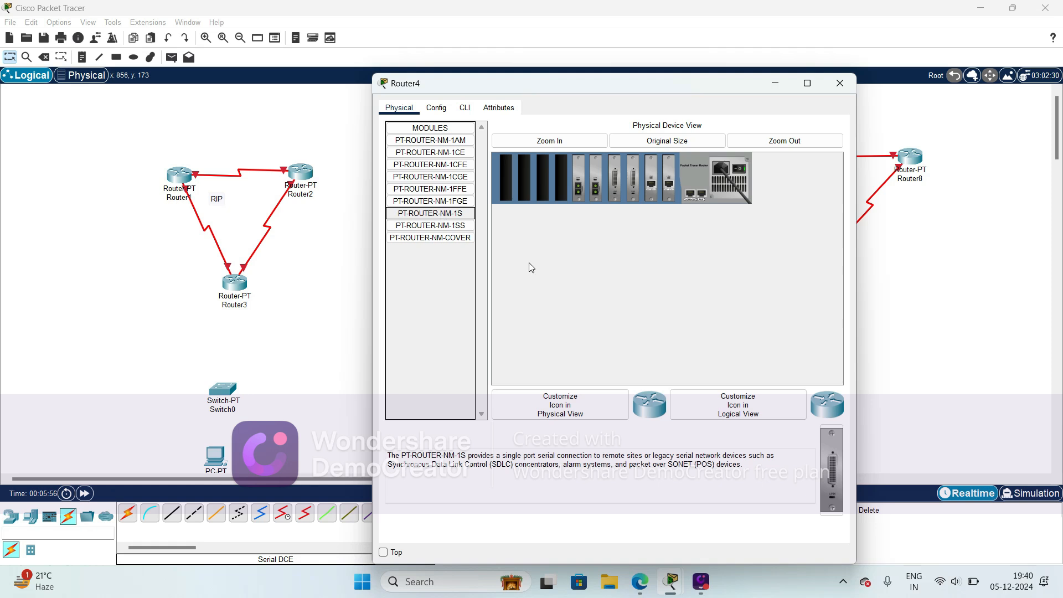
pyautogui.click(740, 170)
pyautogui.moveTo(832, 470); pyautogui.dragTo(565, 175)
pyautogui.moveTo(832, 471); pyautogui.dragTo(543, 181)
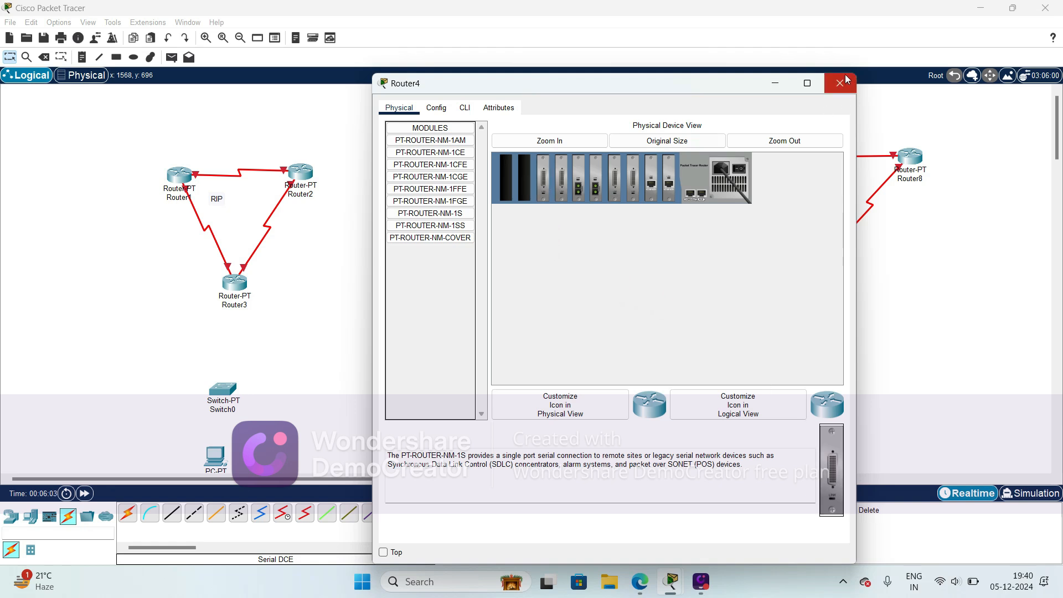
pyautogui.click(738, 172)
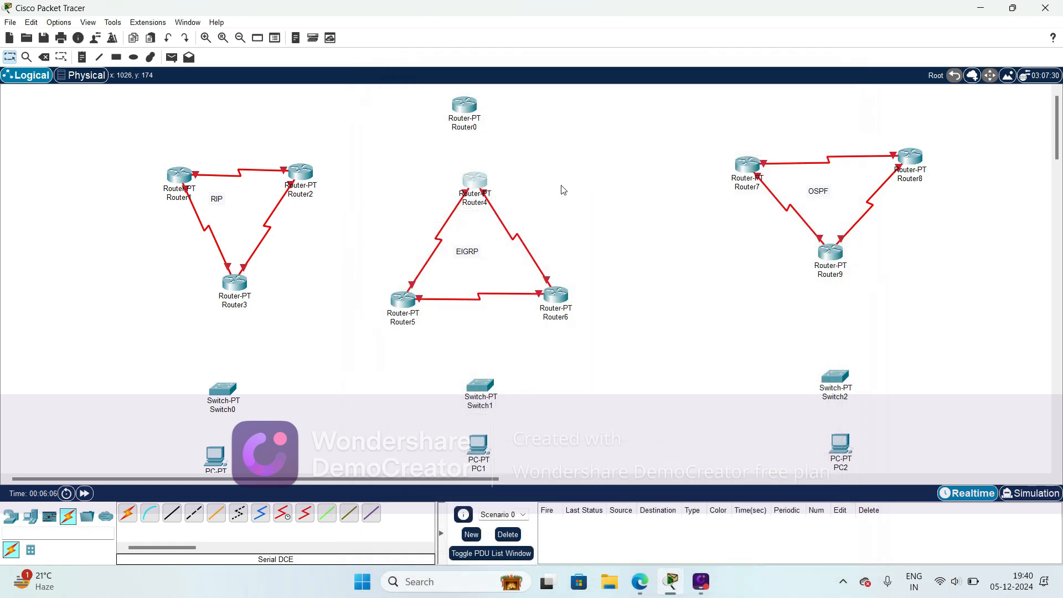
pyautogui.click(840, 83)
# - Power off Router7, install two PT-ROUTER-NM-1S modules in its empty slots, and power it back on
pyautogui.moveTo(755, 167)
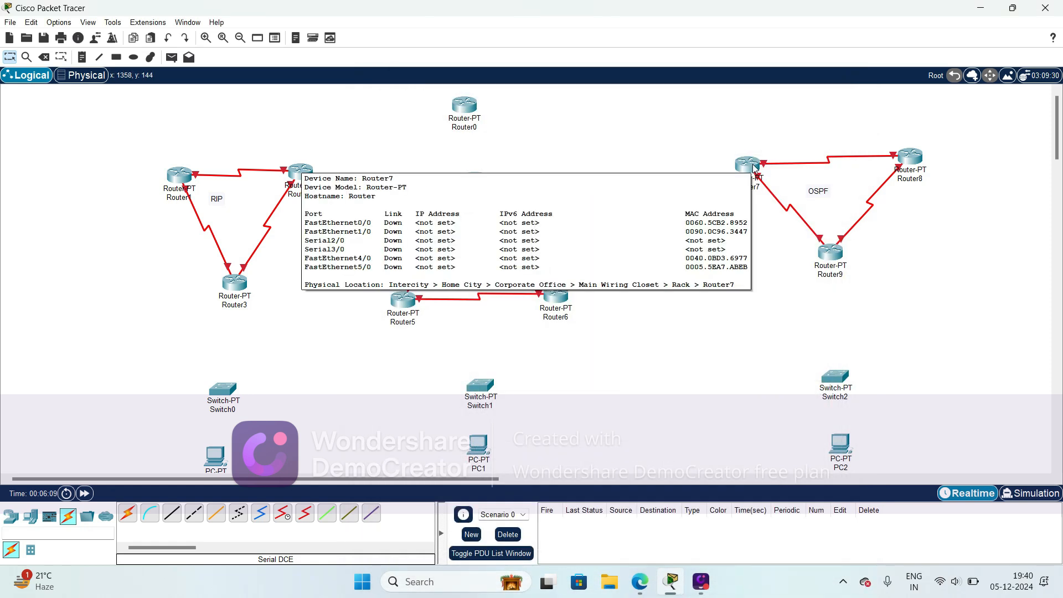
pyautogui.click(749, 164)
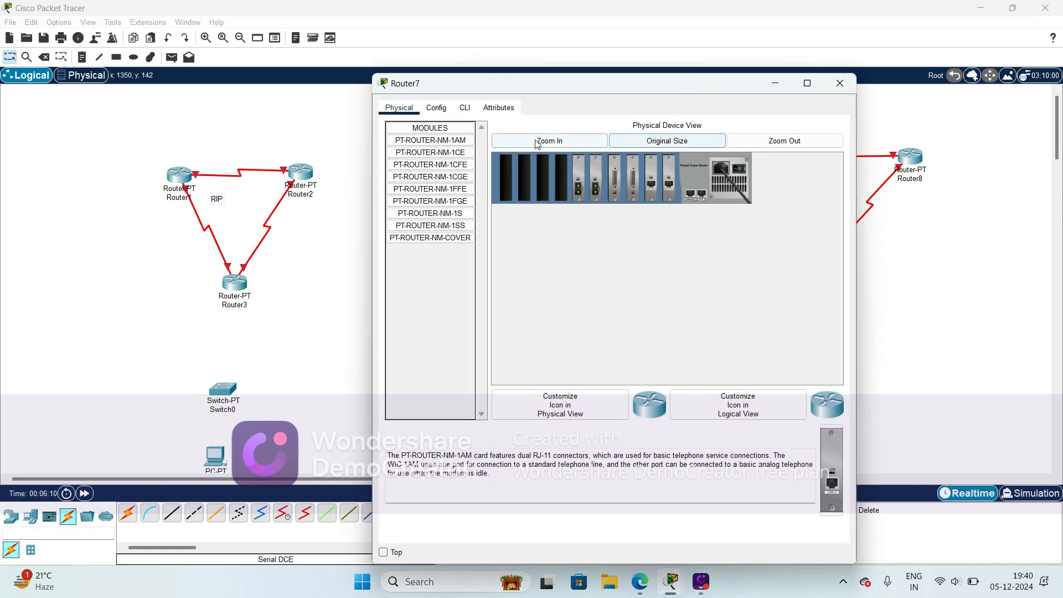
pyautogui.click(453, 213)
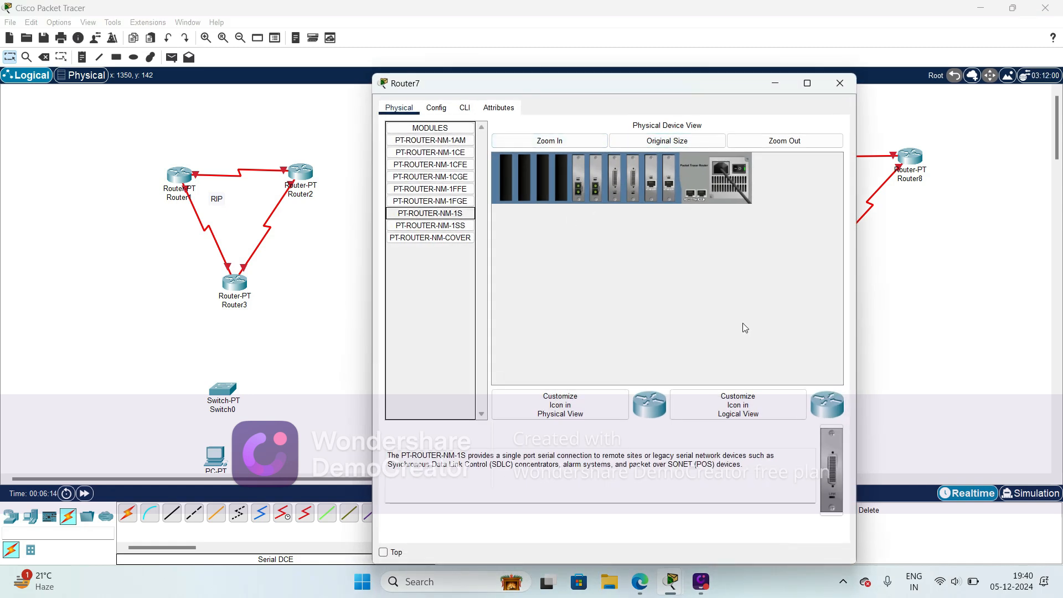
pyautogui.click(736, 171)
pyautogui.moveTo(822, 472); pyautogui.dragTo(561, 178)
pyautogui.moveTo(824, 465); pyautogui.dragTo(543, 177)
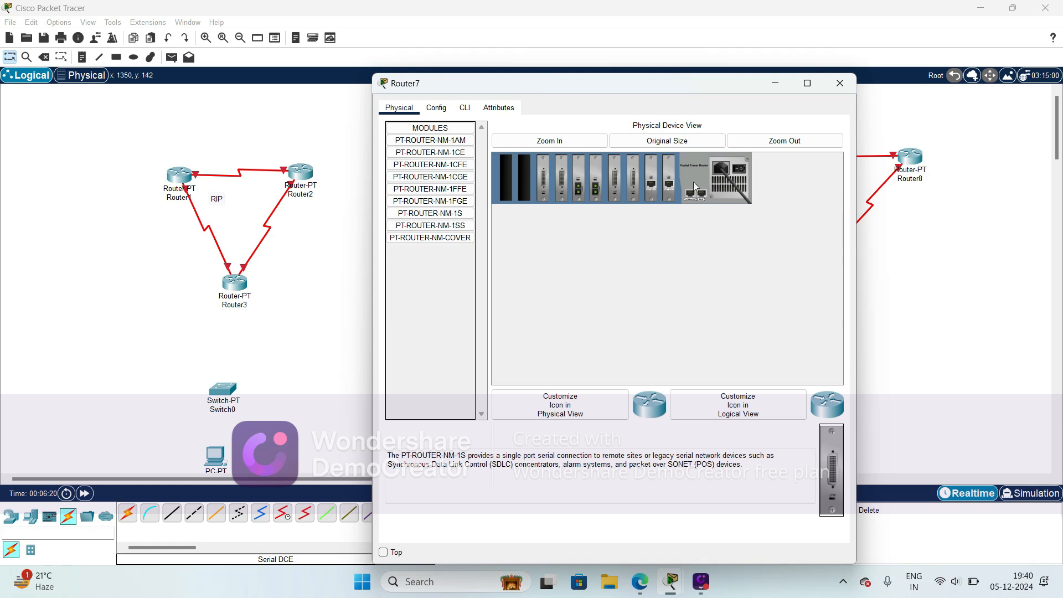
pyautogui.click(741, 171)
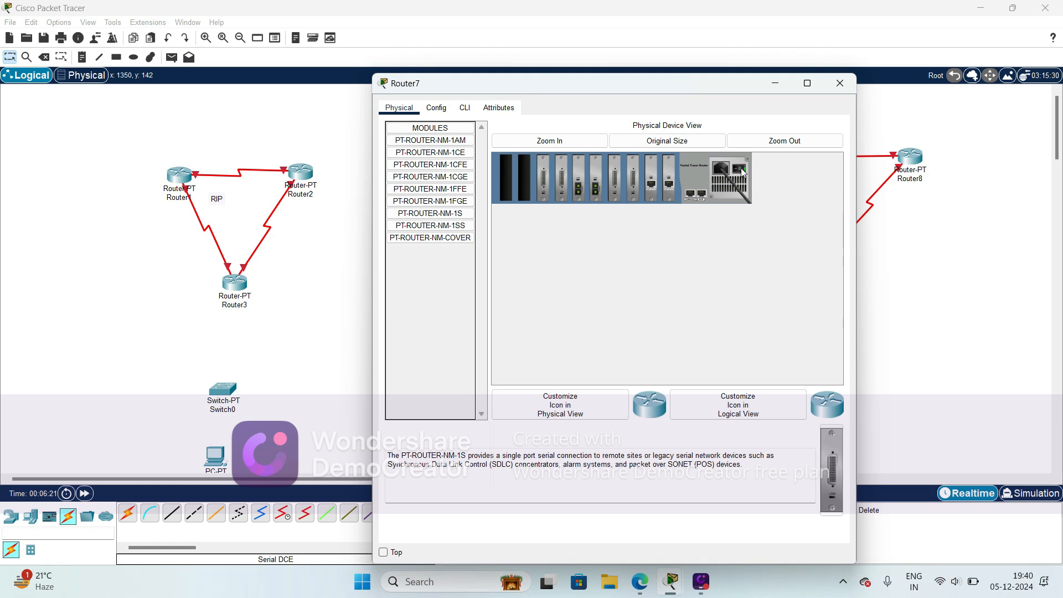
pyautogui.click(841, 84)
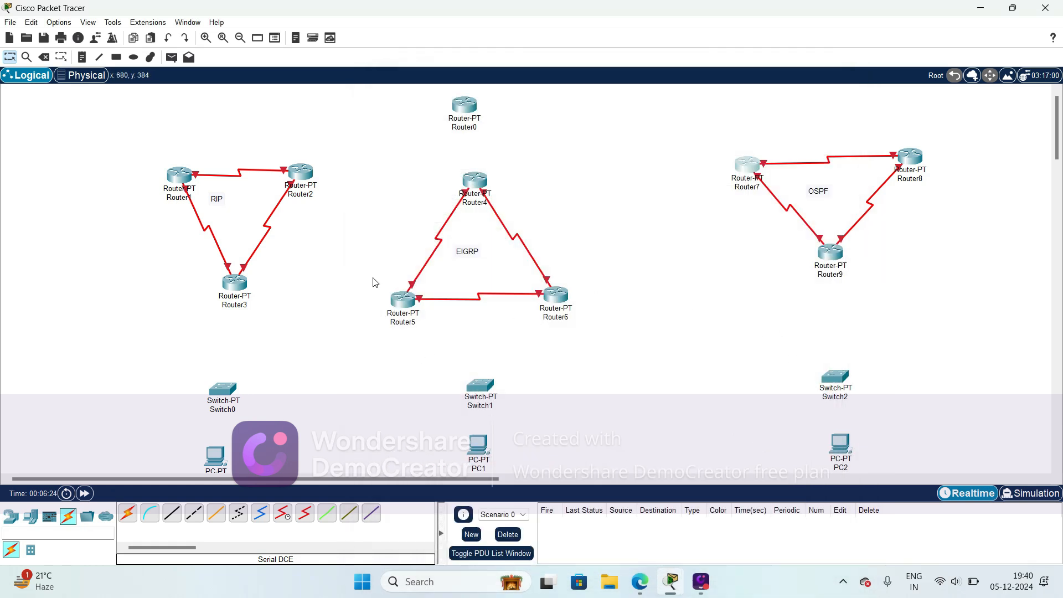
# - Connect Router2's Serial6/0 port to Router0's Serial2/0 port with a Serial DCE cable
pyautogui.click(283, 514)
pyautogui.click(306, 174)
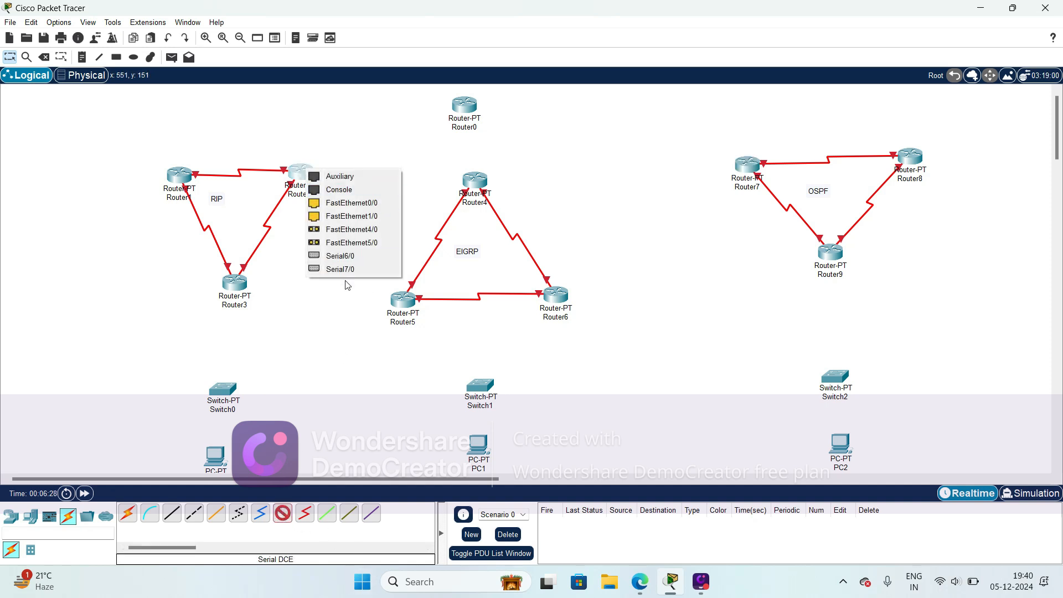
pyautogui.click(349, 257)
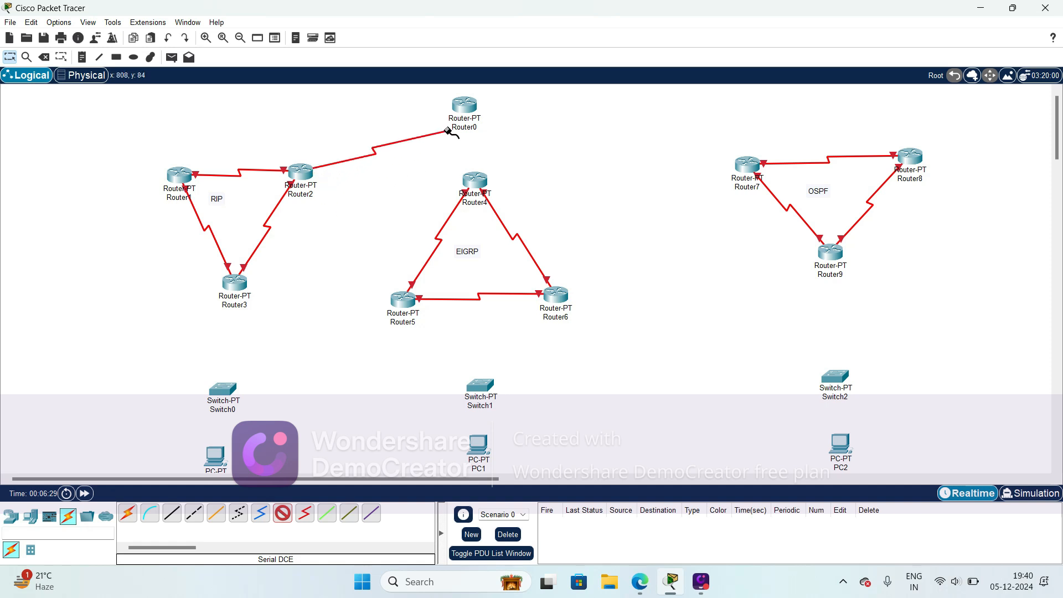
pyautogui.click(466, 106)
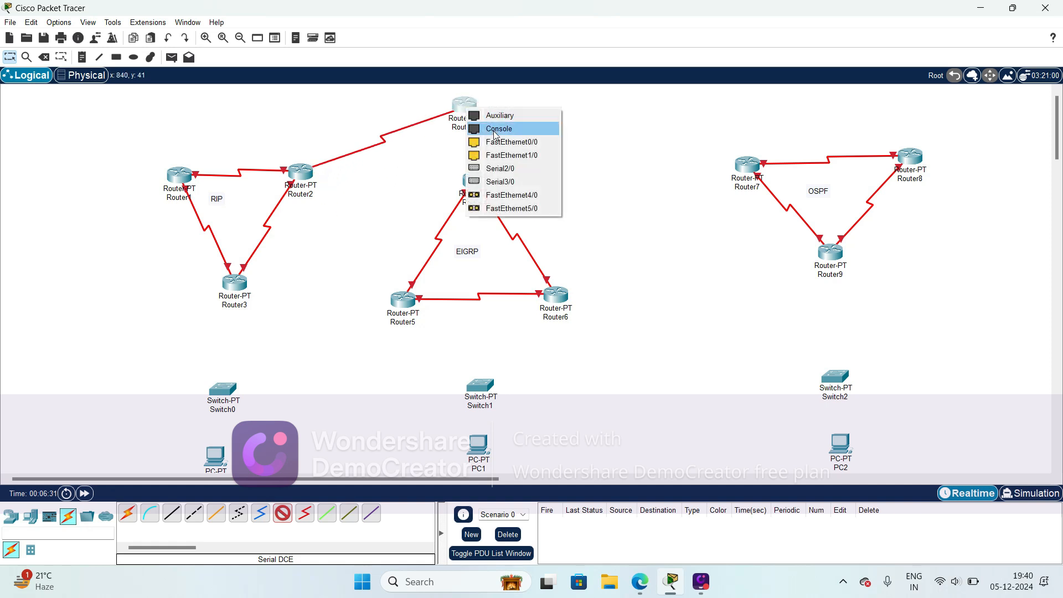
pyautogui.click(497, 169)
# - Connect Router4's Serial6/0 port to Router0's Serial3/0 port with a Serial DCE cable
pyautogui.click(283, 516)
pyautogui.click(473, 183)
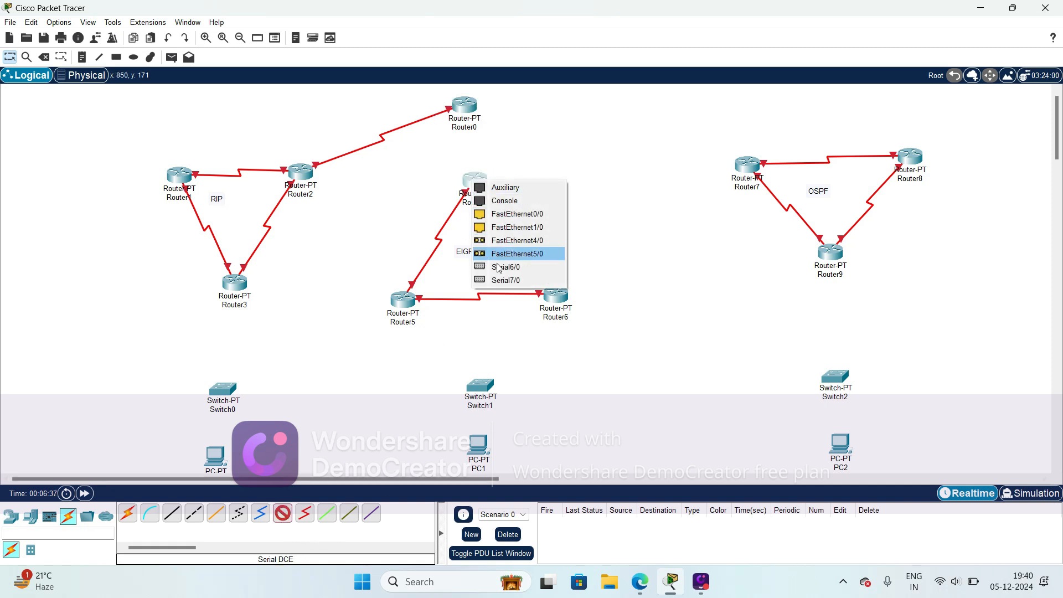
pyautogui.click(506, 265)
pyautogui.click(464, 105)
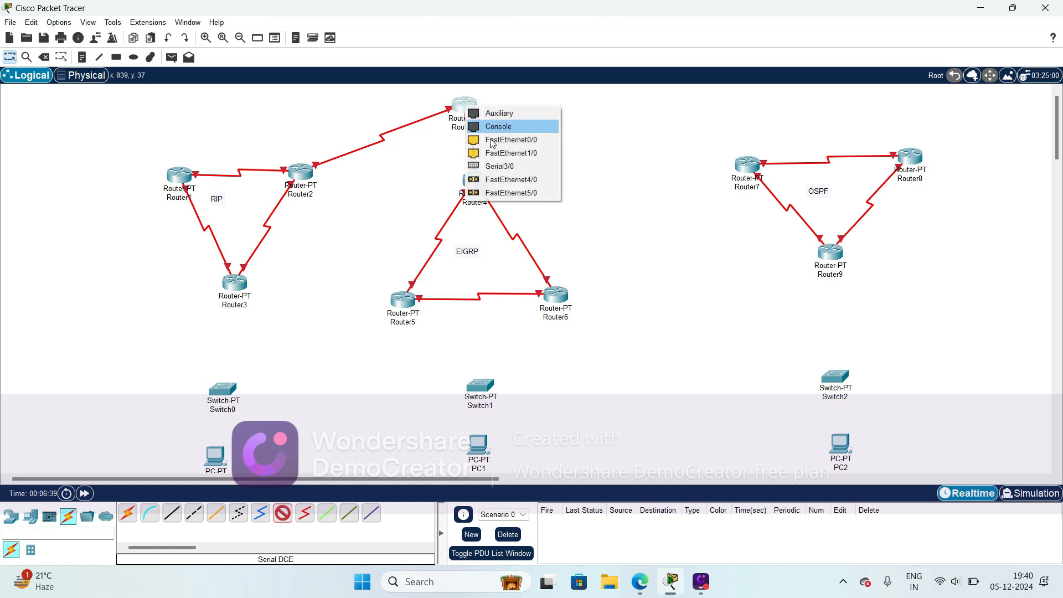
pyautogui.click(499, 166)
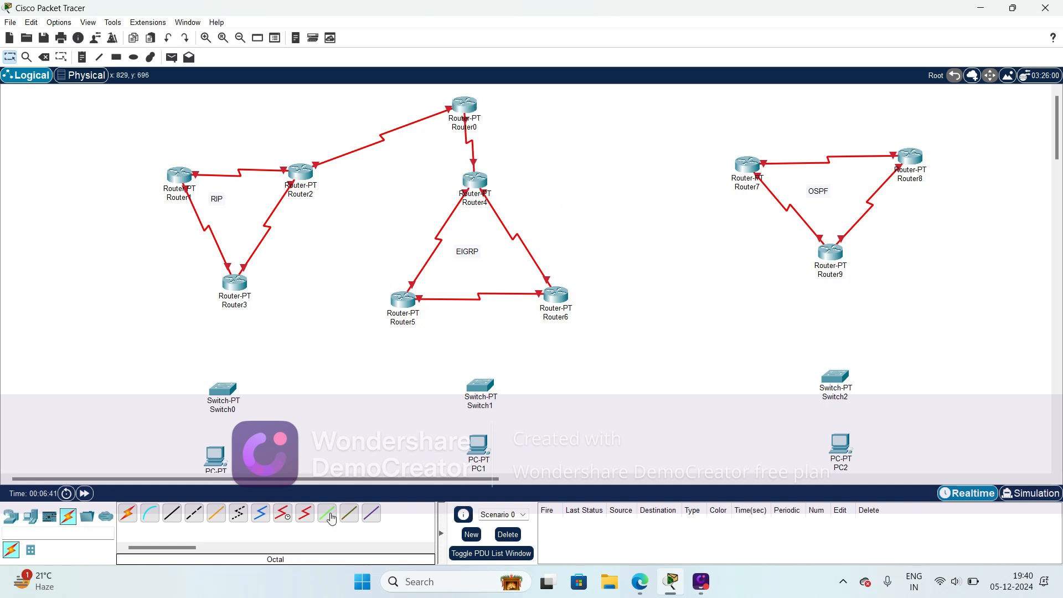
pyautogui.click(284, 515)
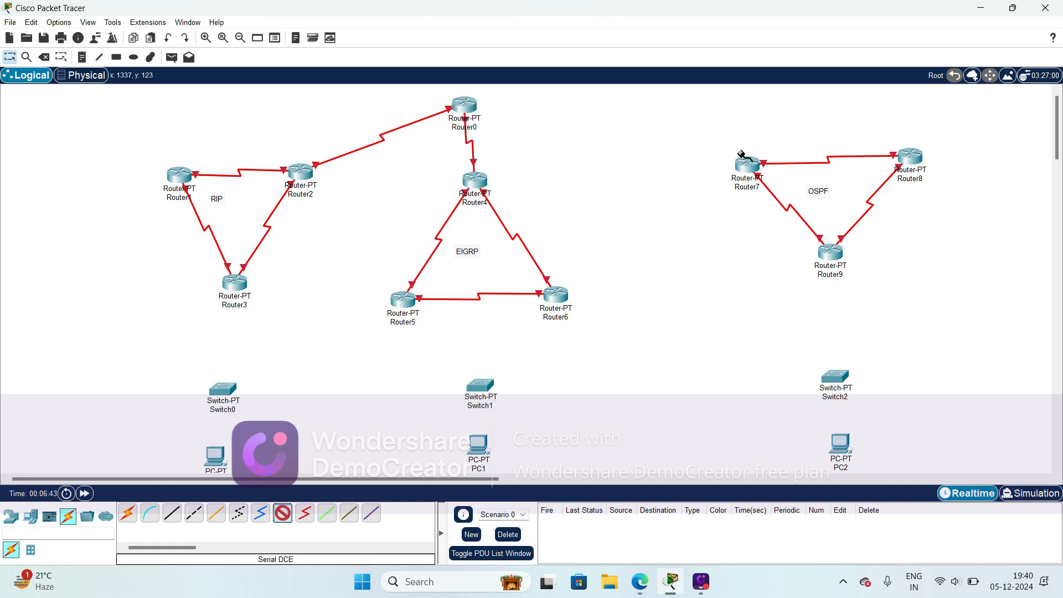
pyautogui.click(751, 165)
pyautogui.click(792, 256)
pyautogui.click(471, 108)
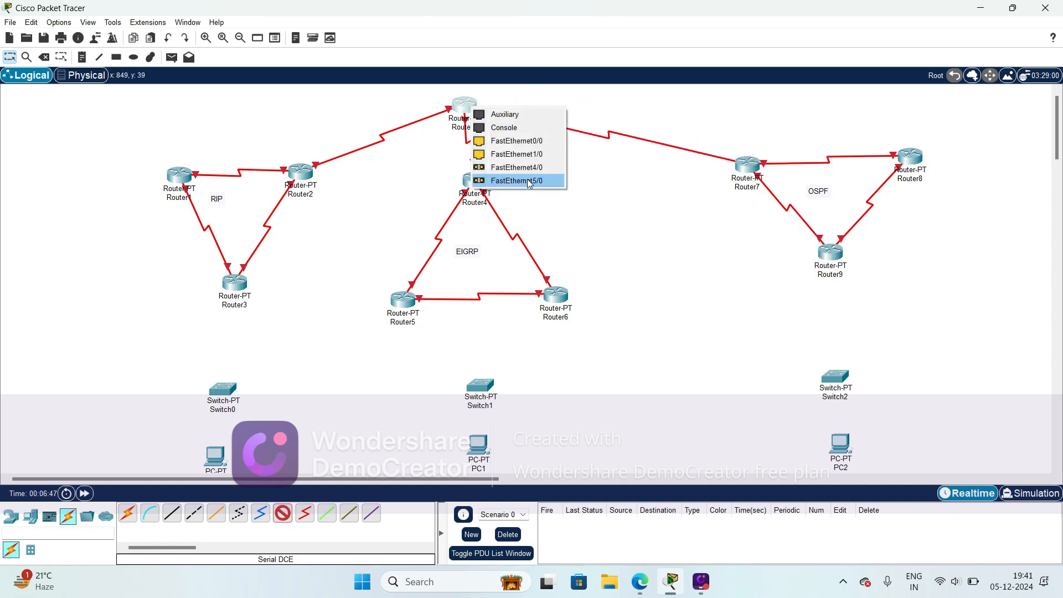
pyautogui.click(317, 121)
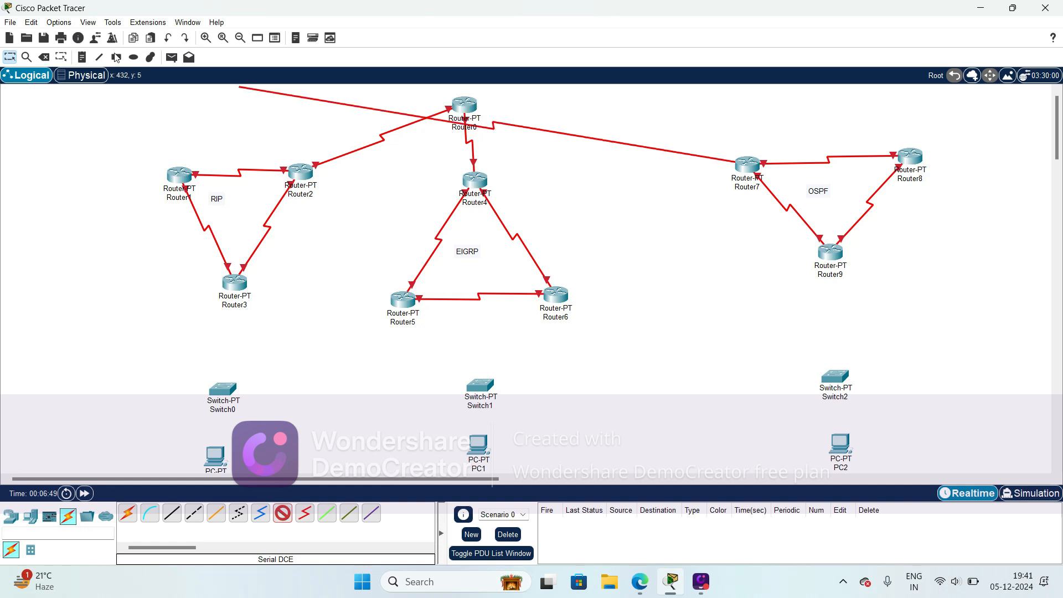
pyautogui.click(47, 59)
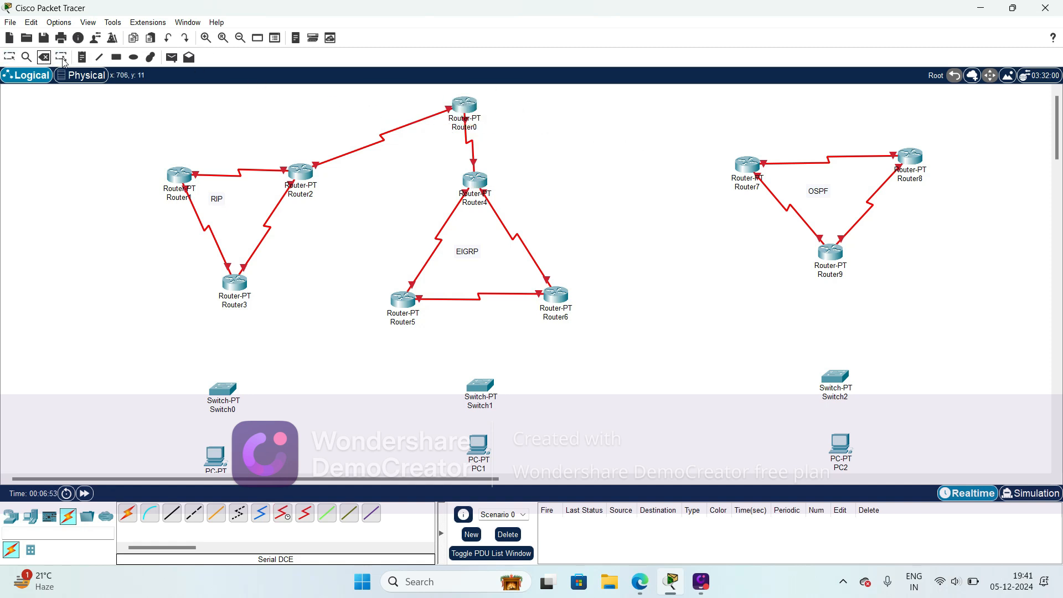
pyautogui.press('Escape')
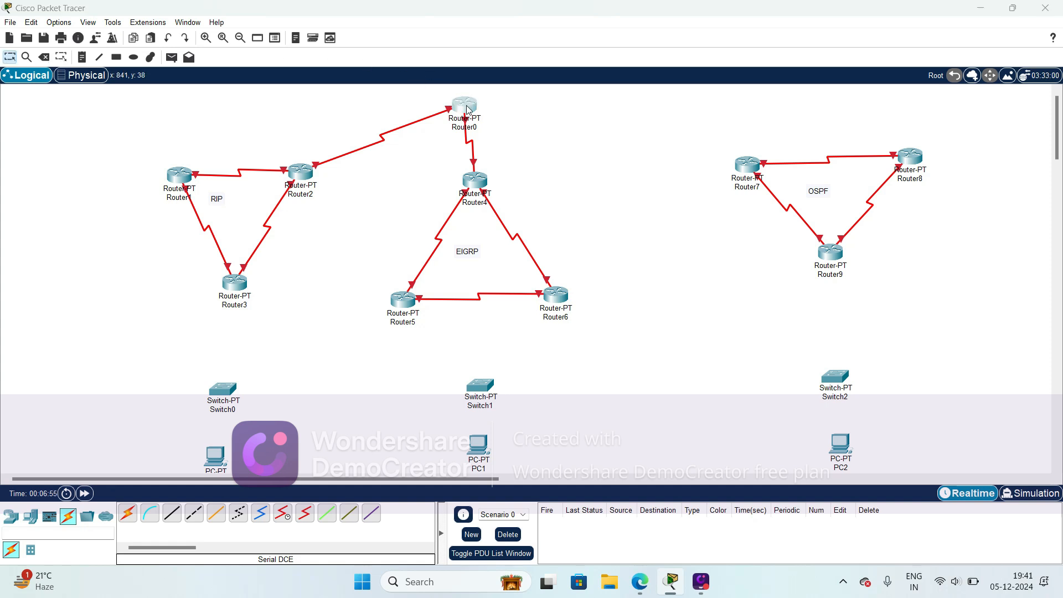
# - Power off Router0, install two PT-ROUTER-NM-1S modules in its empty slots, and power it back on
pyautogui.click(465, 105)
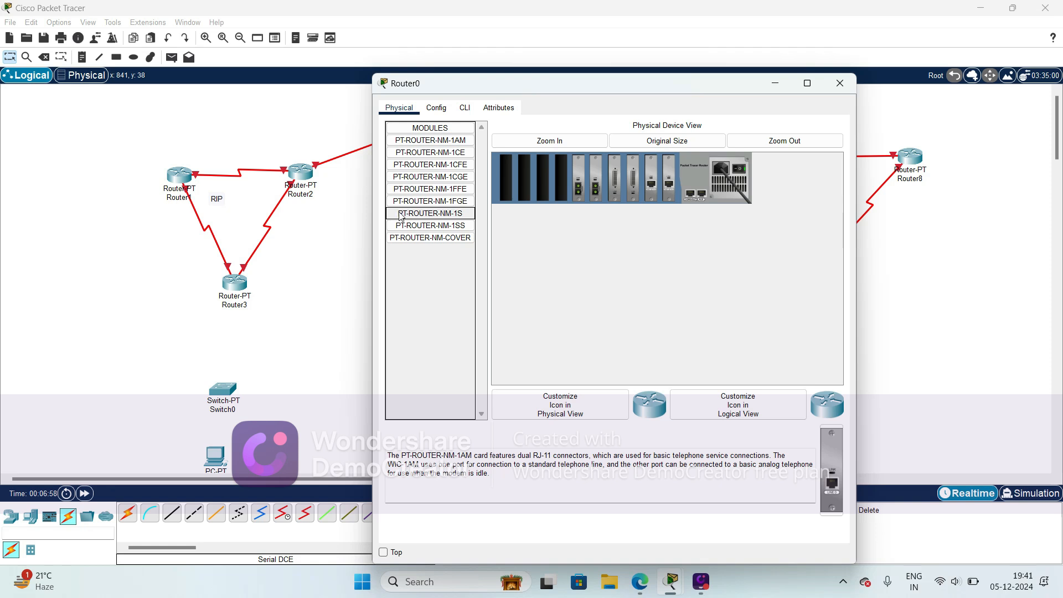
pyautogui.click(451, 217)
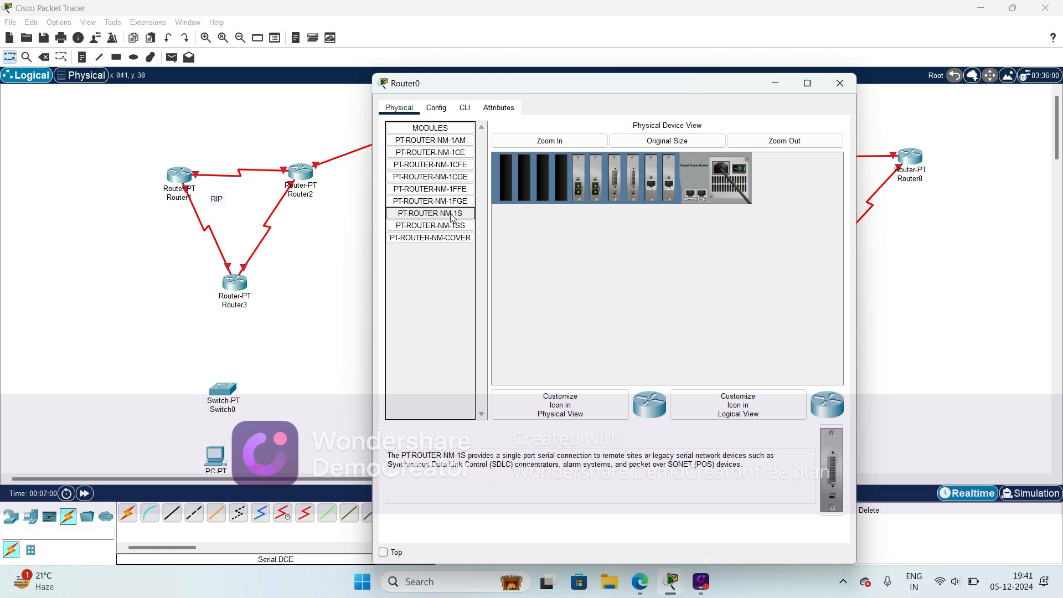
pyautogui.click(742, 172)
pyautogui.moveTo(832, 469); pyautogui.dragTo(562, 178)
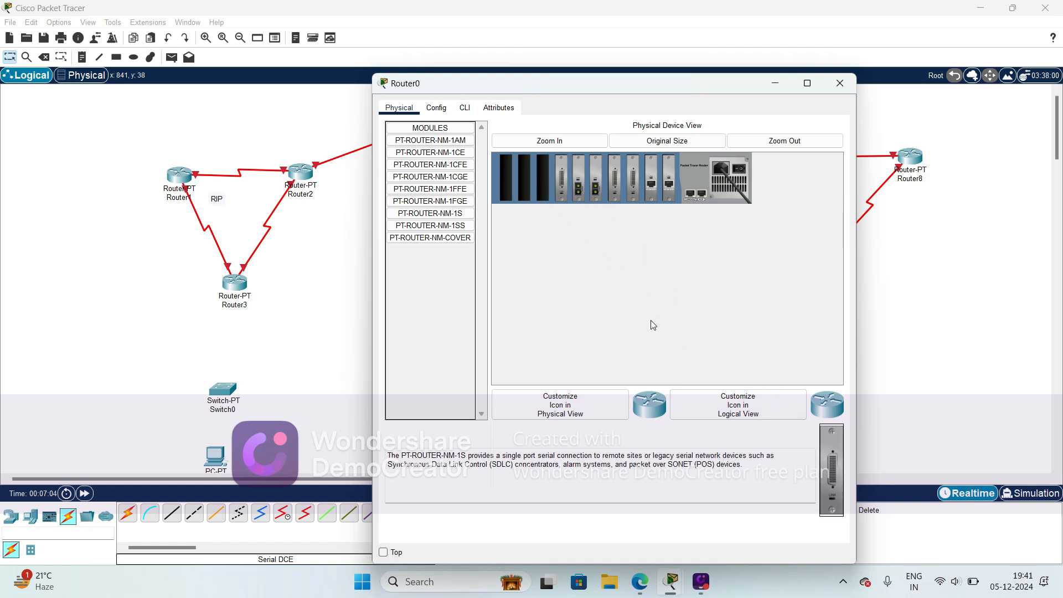
pyautogui.moveTo(833, 483); pyautogui.dragTo(547, 177)
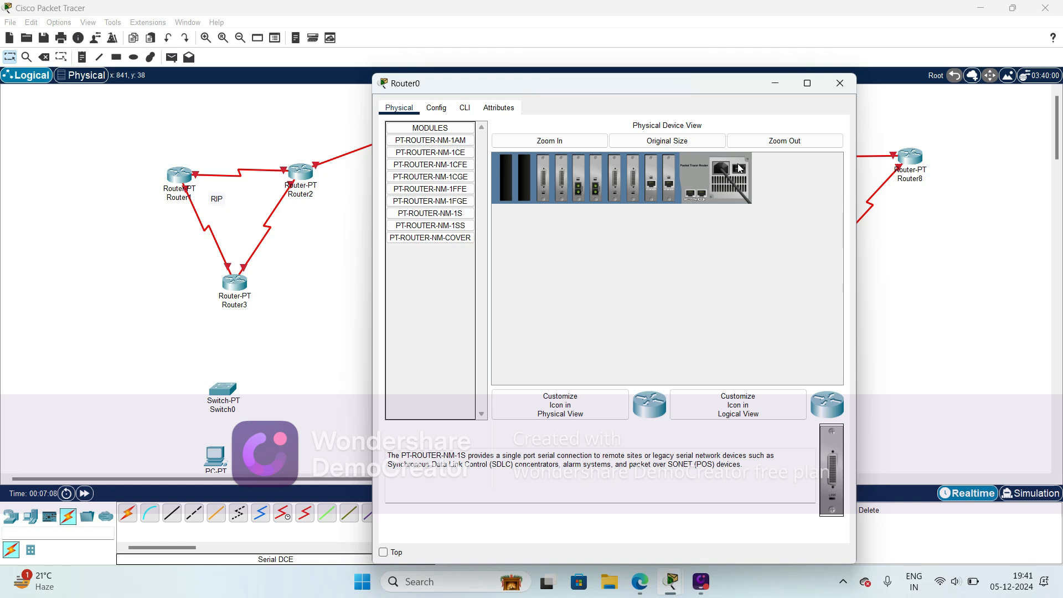
pyautogui.click(841, 84)
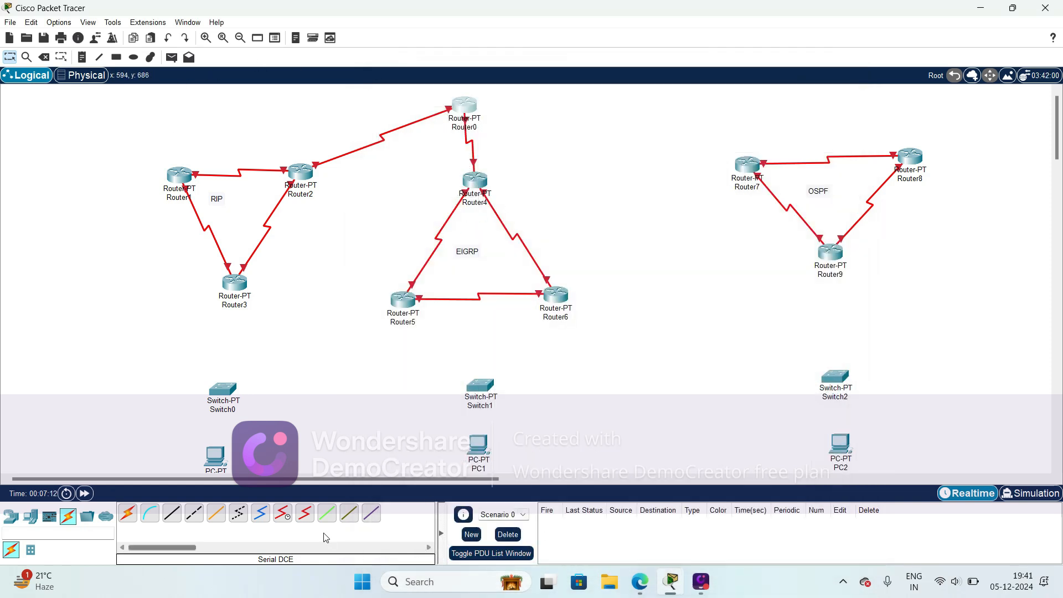
# - Connect a free serial port on Router7 to Router0's Serial6/0 port with a Serial DCE cable
pyautogui.click(282, 514)
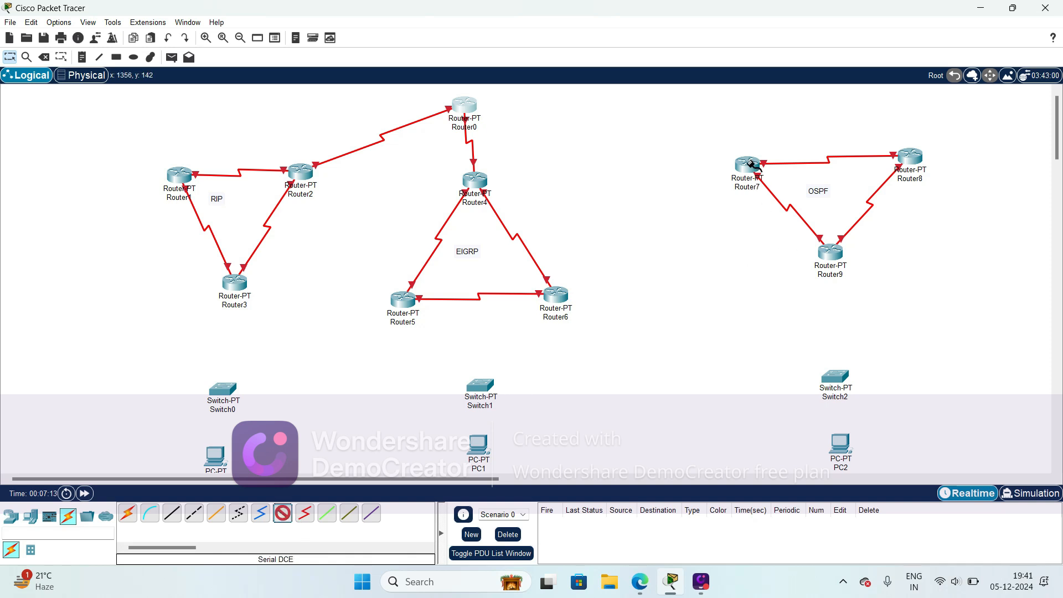
pyautogui.click(748, 162)
pyautogui.click(792, 250)
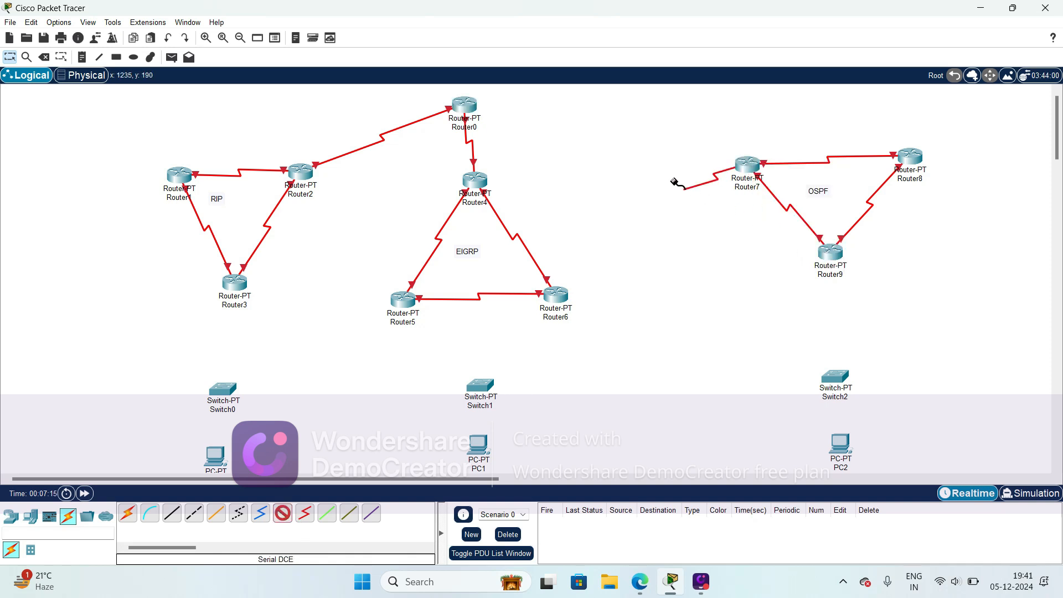
pyautogui.click(465, 107)
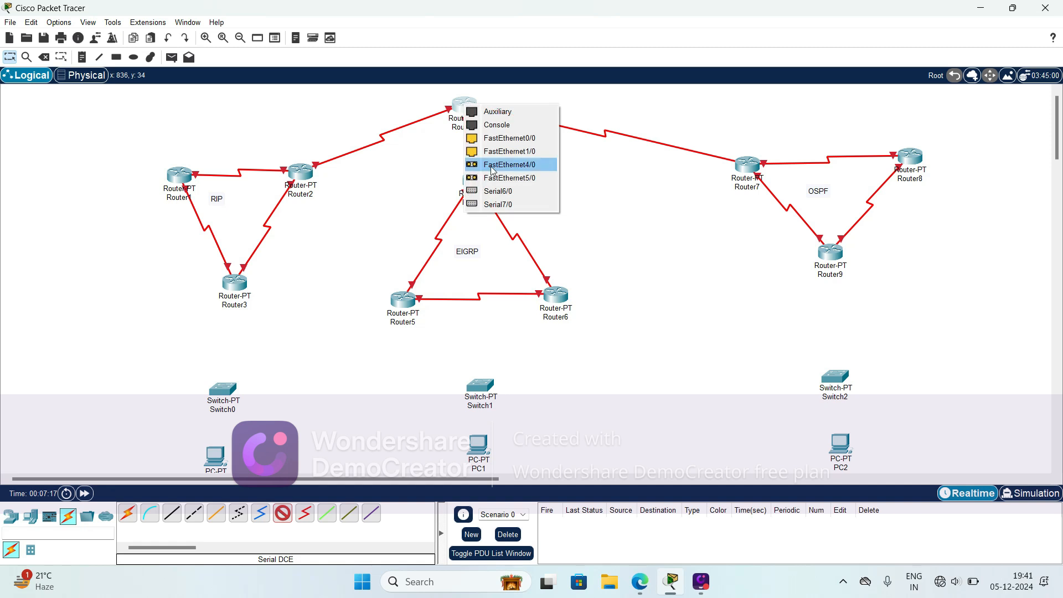
pyautogui.click(510, 191)
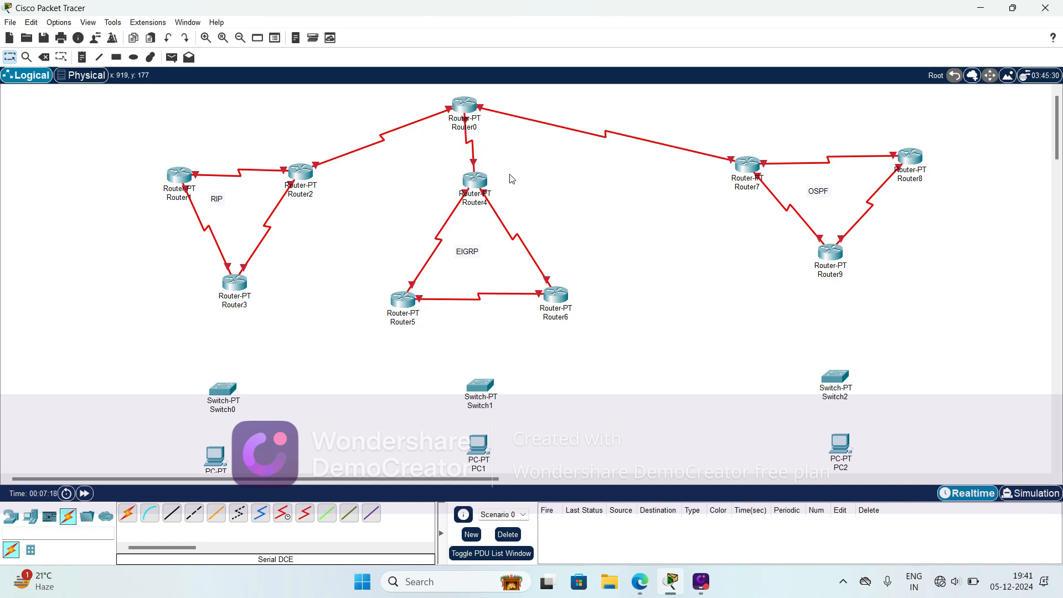
pyautogui.click(749, 170)
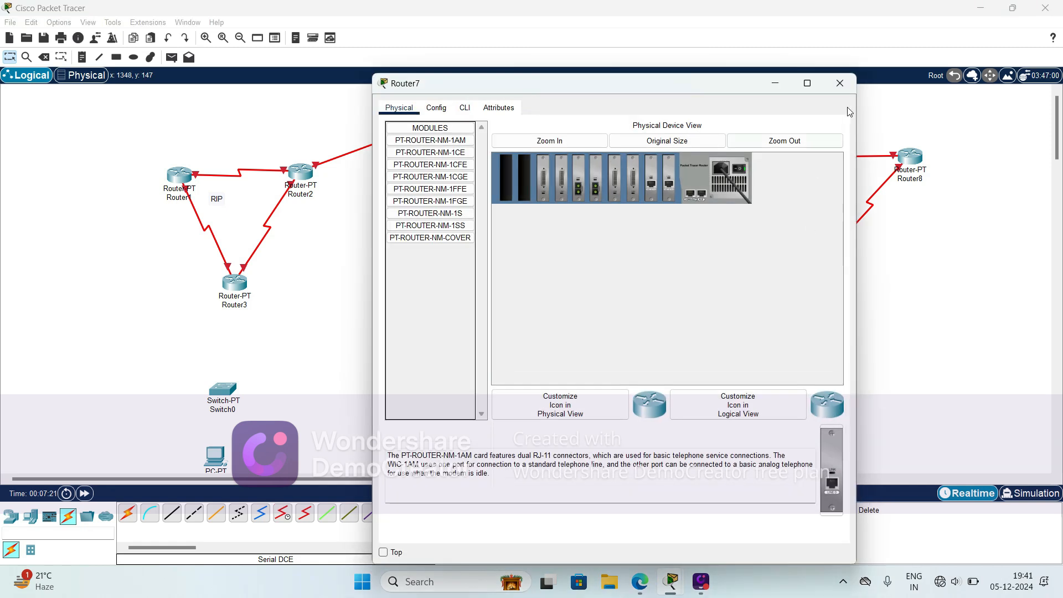
pyautogui.click(838, 83)
# - Tidy the topology layout by moving Router9 slightly down, the three switches slightly up, and Router0 slightly to the right
pyautogui.moveTo(835, 258); pyautogui.dragTo(830, 276)
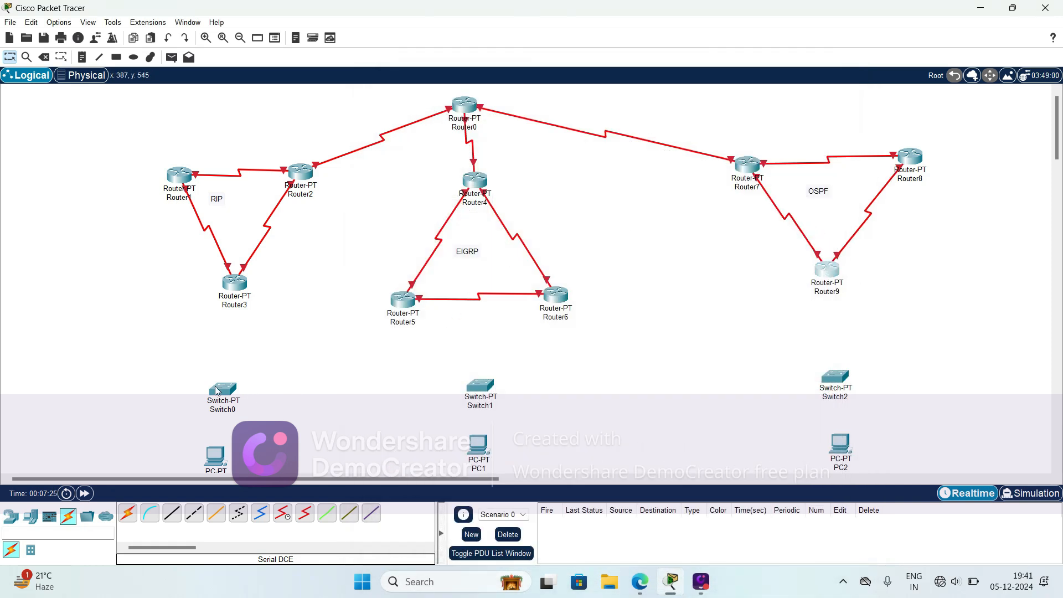
pyautogui.moveTo(216, 391); pyautogui.dragTo(219, 365)
pyautogui.moveTo(481, 395); pyautogui.dragTo(483, 379)
pyautogui.moveTo(826, 379); pyautogui.dragTo(824, 353)
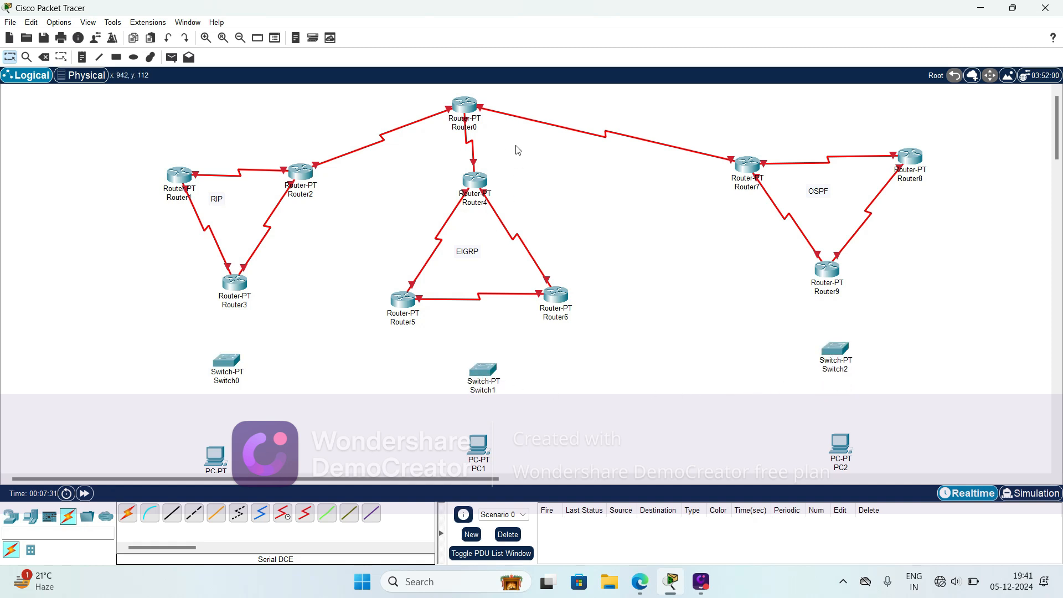
pyautogui.moveTo(468, 113); pyautogui.dragTo(495, 113)
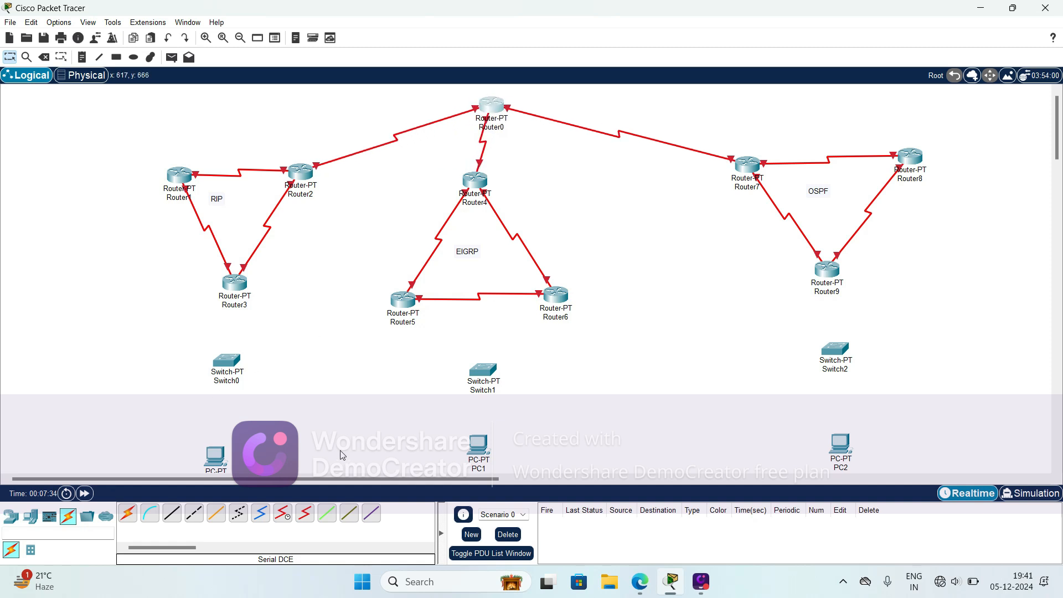
# - Connect Router3 to Switch0 and Switch0 to the PC below it using the automatically chosen connection type
pyautogui.click(128, 514)
pyautogui.click(242, 287)
pyautogui.click(226, 361)
pyautogui.click(127, 516)
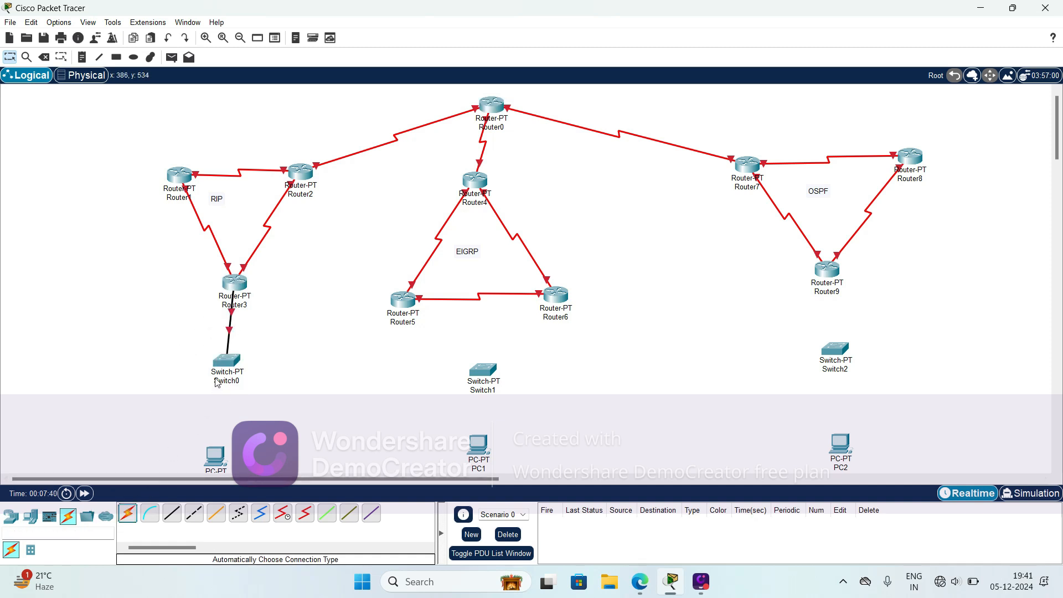
pyautogui.click(227, 361)
pyautogui.click(215, 453)
# - Connect Router5 to Switch1 and Switch1 to PC1 using the automatically chosen connection type
pyautogui.click(126, 517)
pyautogui.click(411, 312)
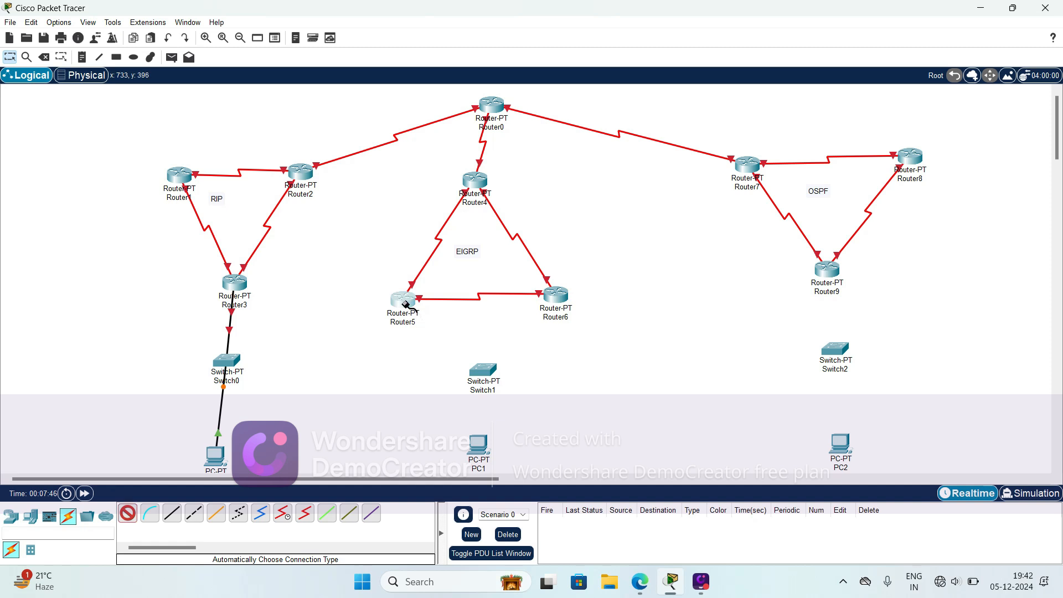
pyautogui.click(483, 370)
pyautogui.click(127, 515)
pyautogui.click(483, 370)
pyautogui.click(478, 445)
# - Connect Router9 to Switch2 and Switch2 to PC2 using the automatically chosen connection type
pyautogui.click(131, 516)
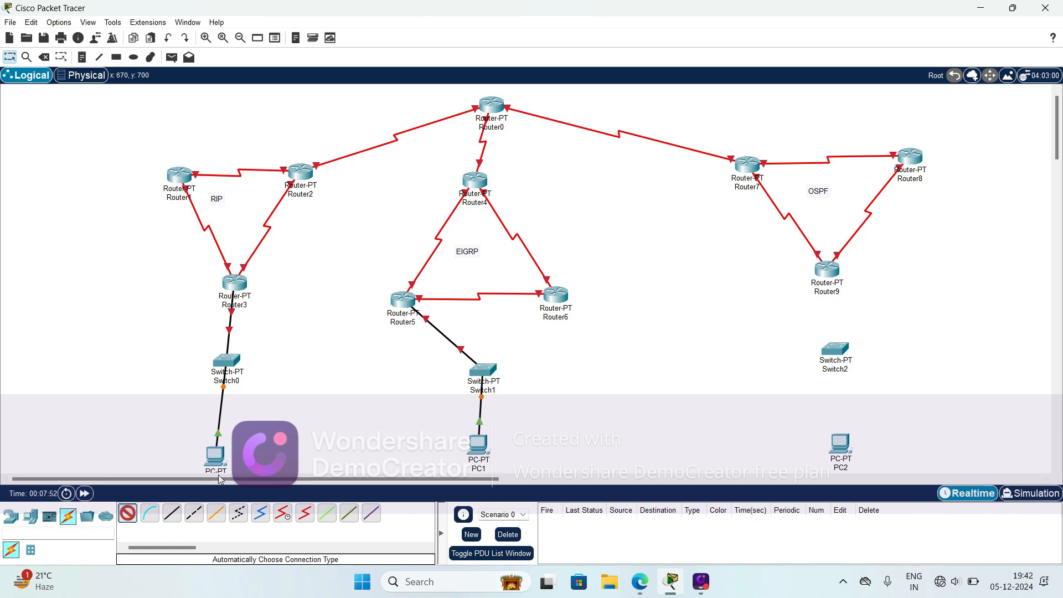
pyautogui.click(827, 270)
pyautogui.click(834, 349)
pyautogui.click(128, 516)
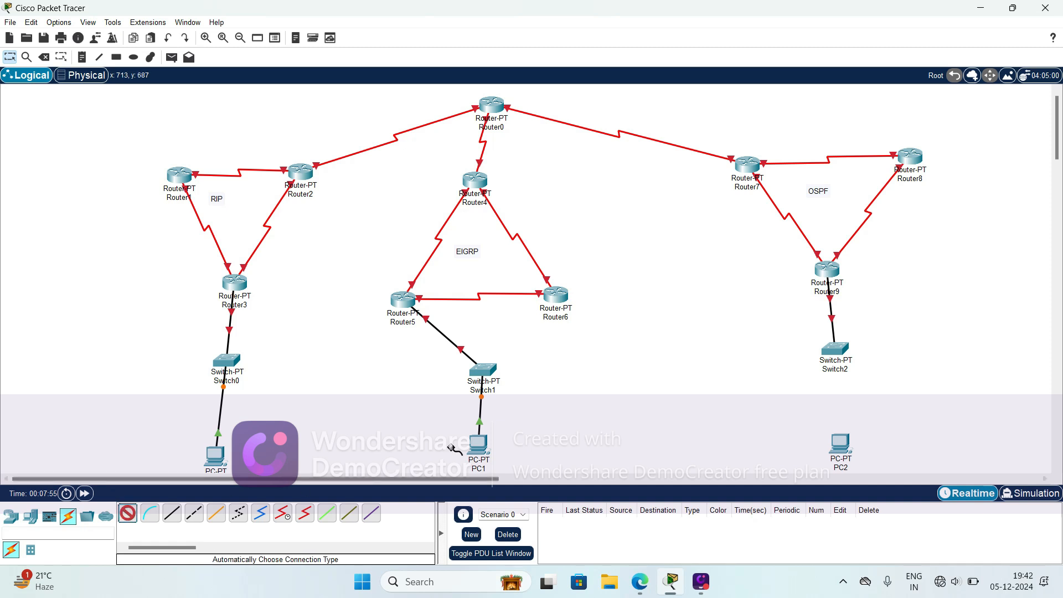
pyautogui.click(835, 350)
pyautogui.click(840, 443)
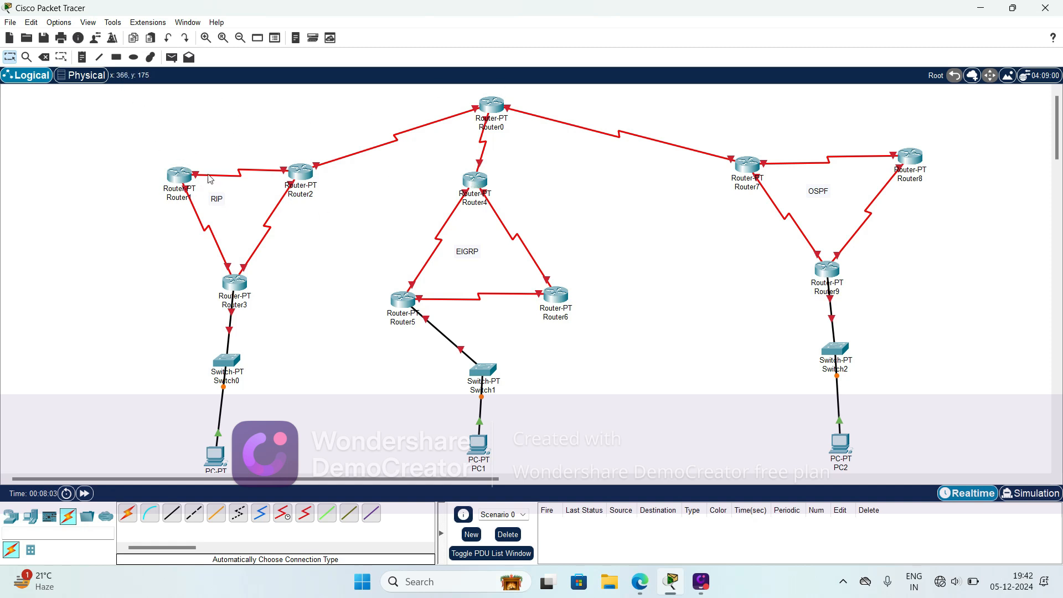
# - Move Router2 slightly down and to the left so it lines up with Router1
pyautogui.moveTo(305, 201); pyautogui.dragTo(305, 202)
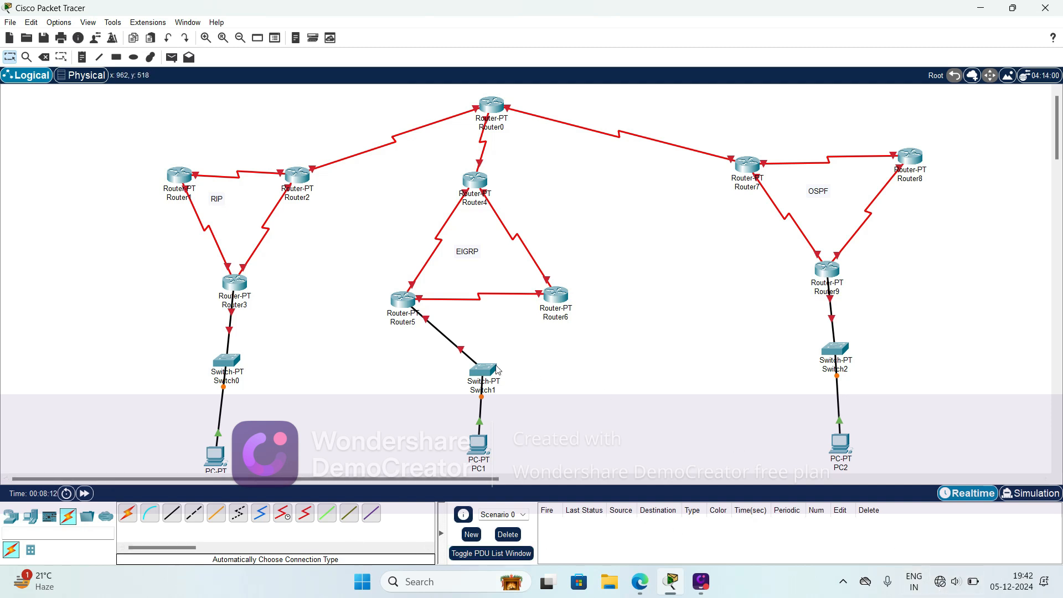
pyautogui.click(179, 175)
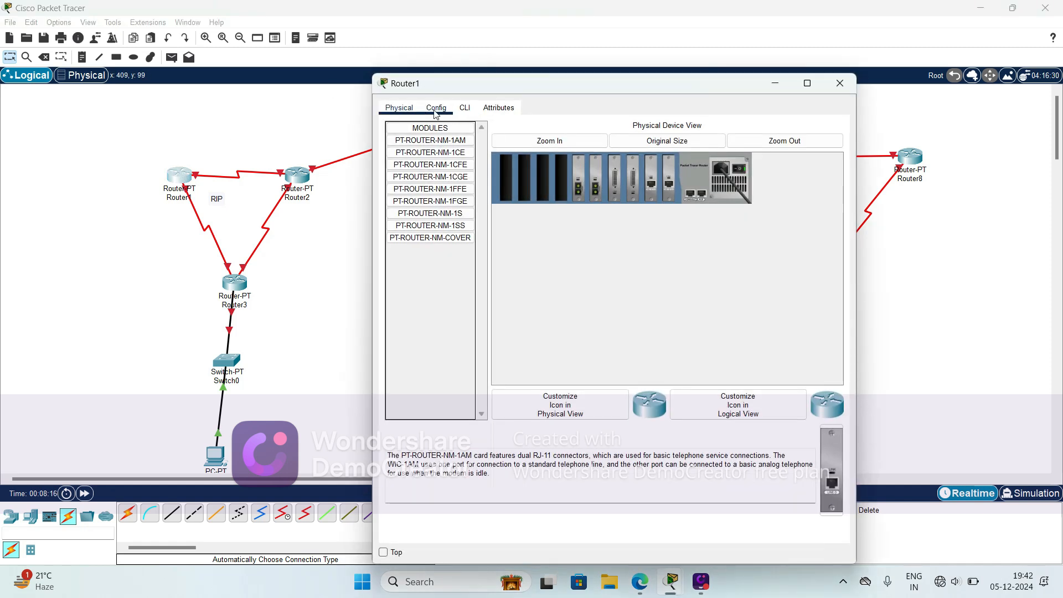
pyautogui.click(258, 101)
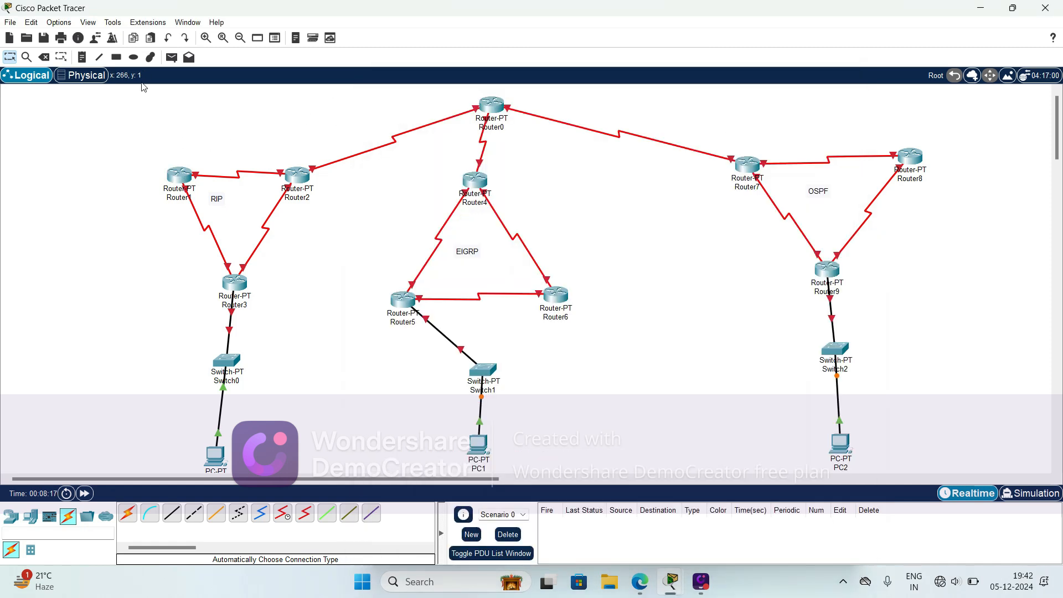
# - Add address notes 10.1 at Router1 and 10.2 at Router2 for their link, and 11.1 at Router1 and 11.2 at Router3 for theirs
pyautogui.click(87, 62)
pyautogui.click(173, 157)
pyautogui.write('10.1')
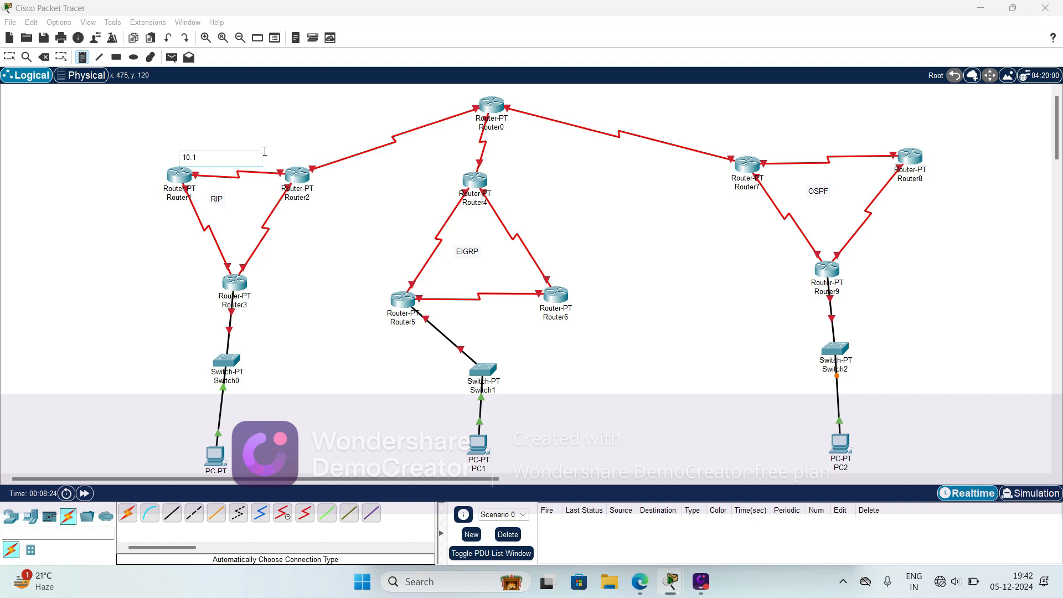
pyautogui.click(265, 150)
pyautogui.click(160, 208)
pyautogui.write('110')
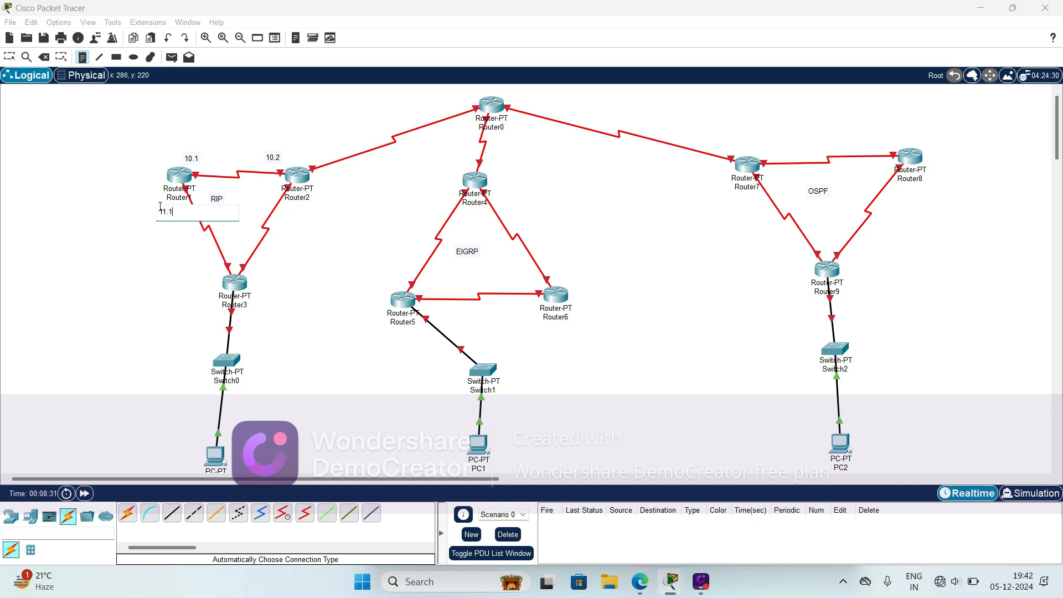
pyautogui.click(195, 272)
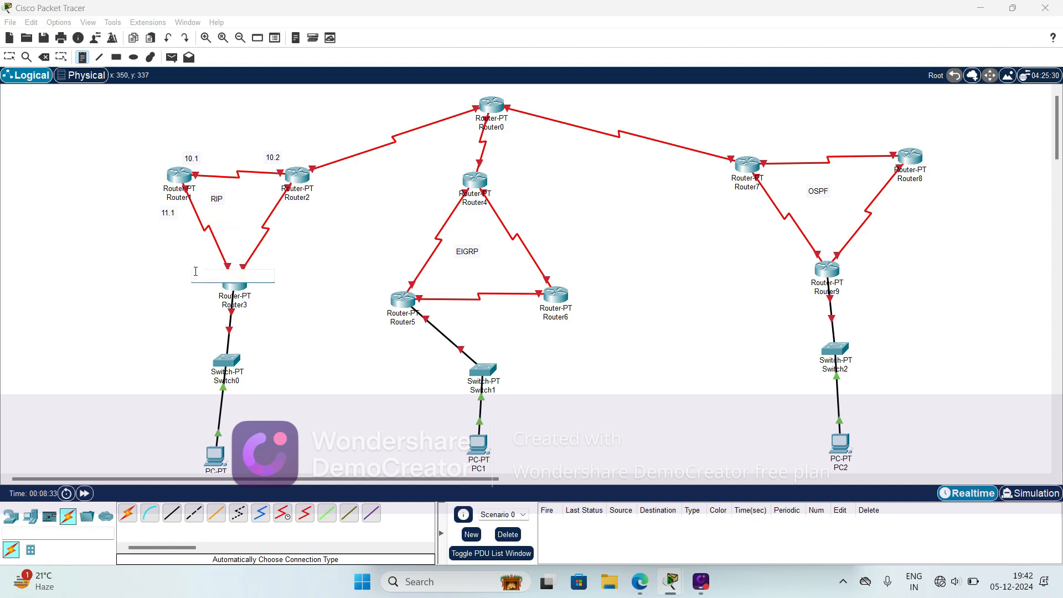
pyautogui.write('11.2')
# - Label the link between Router2 and Router3 with notes 12.1 at Router2 and 12.2 at Router3
pyautogui.click(302, 209)
pyautogui.write('12')
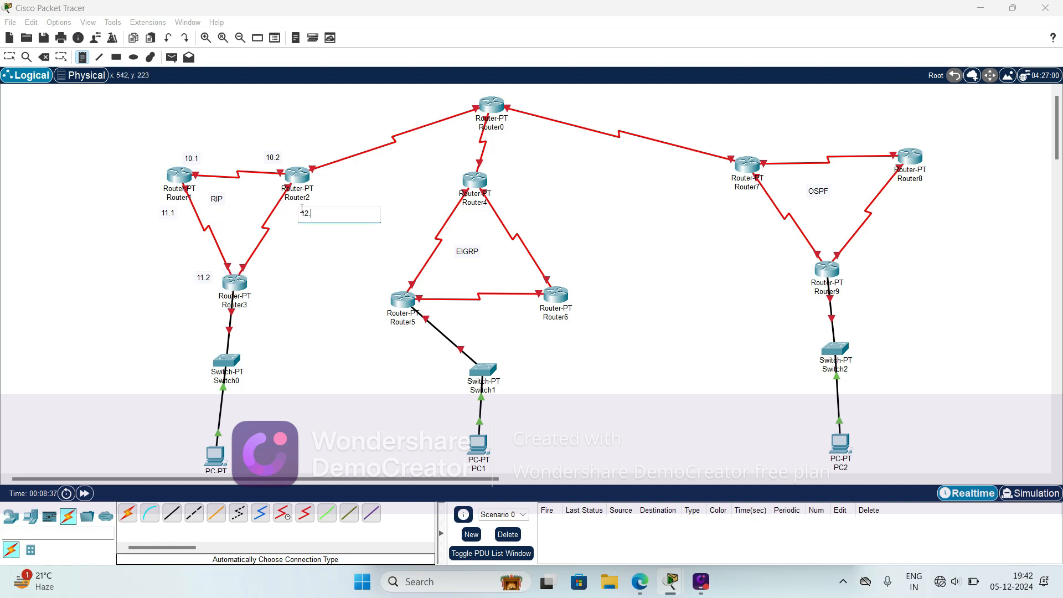
pyautogui.write('.1')
pyautogui.click(266, 261)
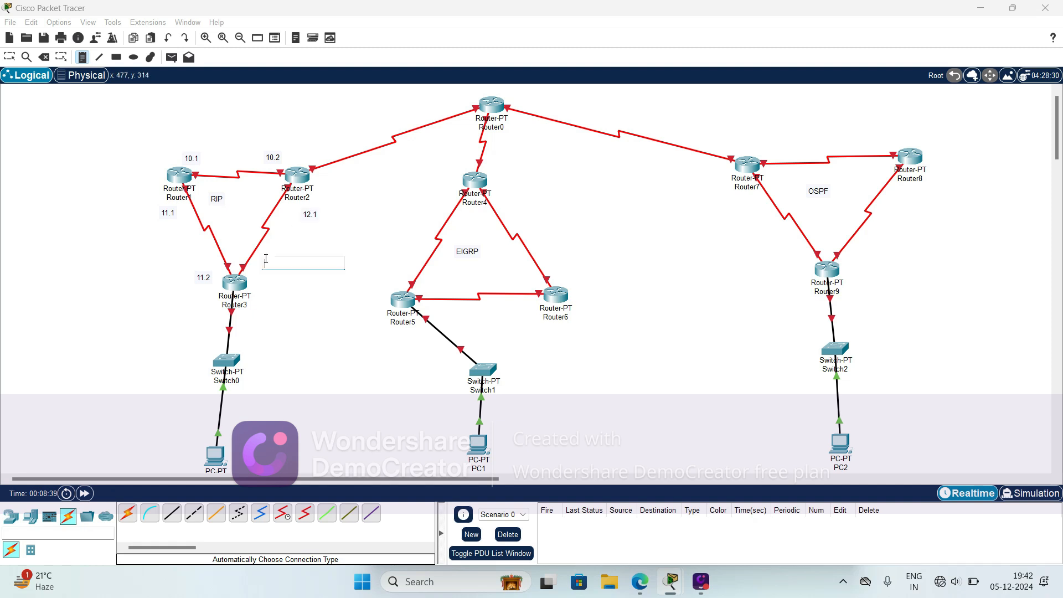
pyautogui.write('12.2')
# - Add notes 13.1 at Router4 and 13.2 at Router6 for their link, and 14.1 at Router4 and 14.2 at Router5 for theirs
pyautogui.click(496, 182)
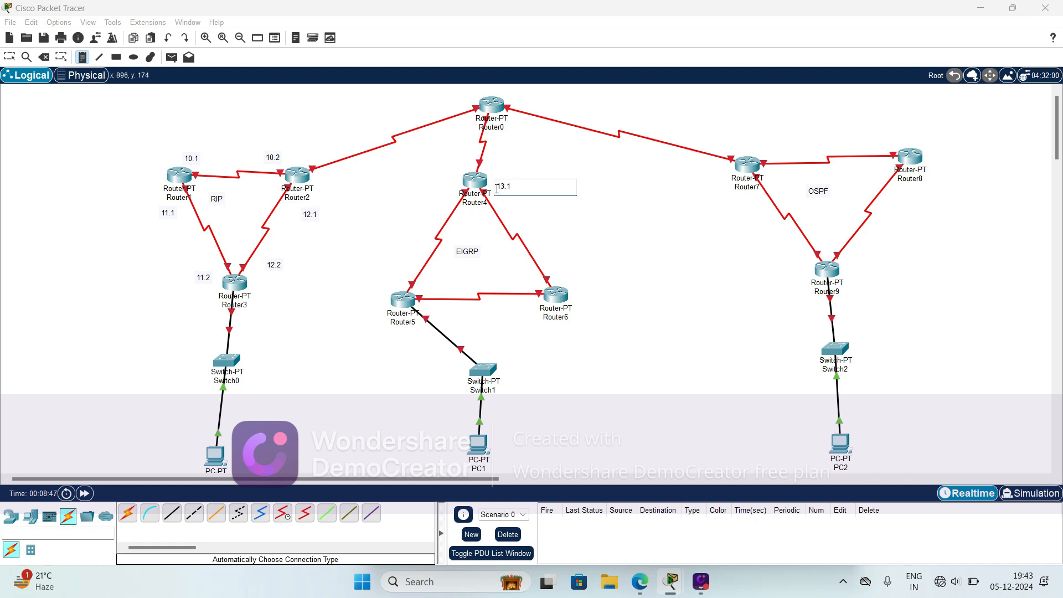
pyautogui.click(546, 254)
pyautogui.write('13.2')
pyautogui.click(448, 189)
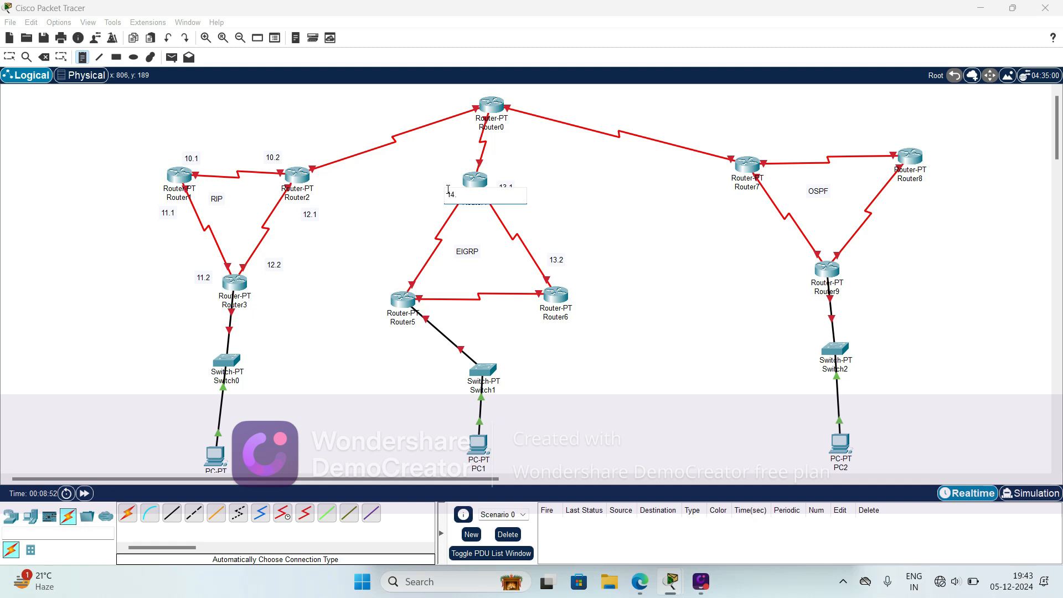
pyautogui.click(395, 257)
pyautogui.write('14.2')
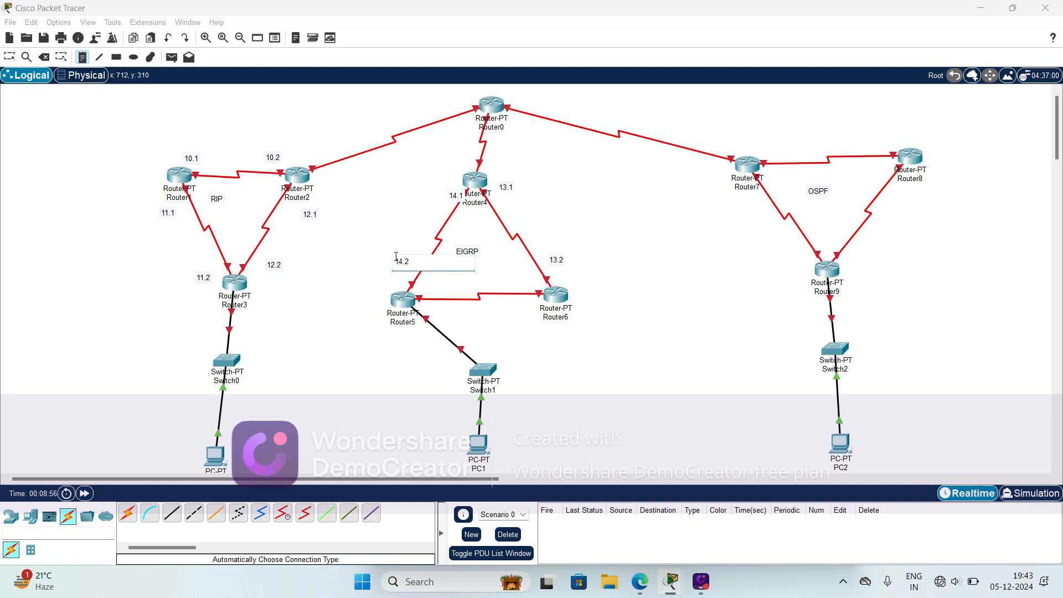
# - Label the link between Router5 and Router6 with notes 15.1 at Router5 and 15.2 at Router6
pyautogui.click(442, 313)
pyautogui.write('15.1')
pyautogui.click(523, 308)
pyautogui.write('1')
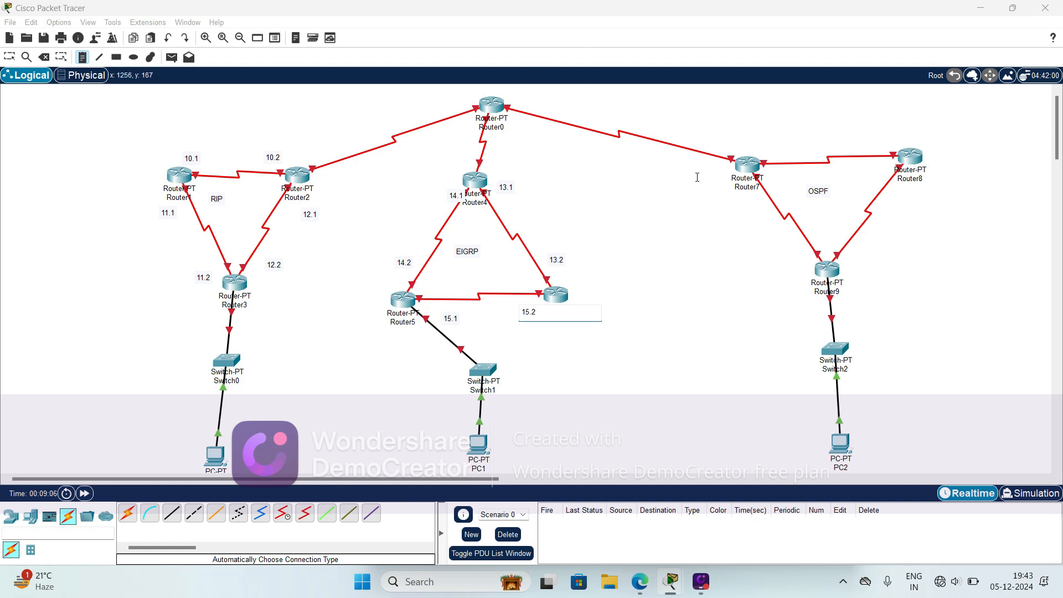
# - Label the link between Router7 and Router9 with notes 16.1 at Router7 and 16.2 at Router9
pyautogui.click(724, 198)
pyautogui.write('16.1')
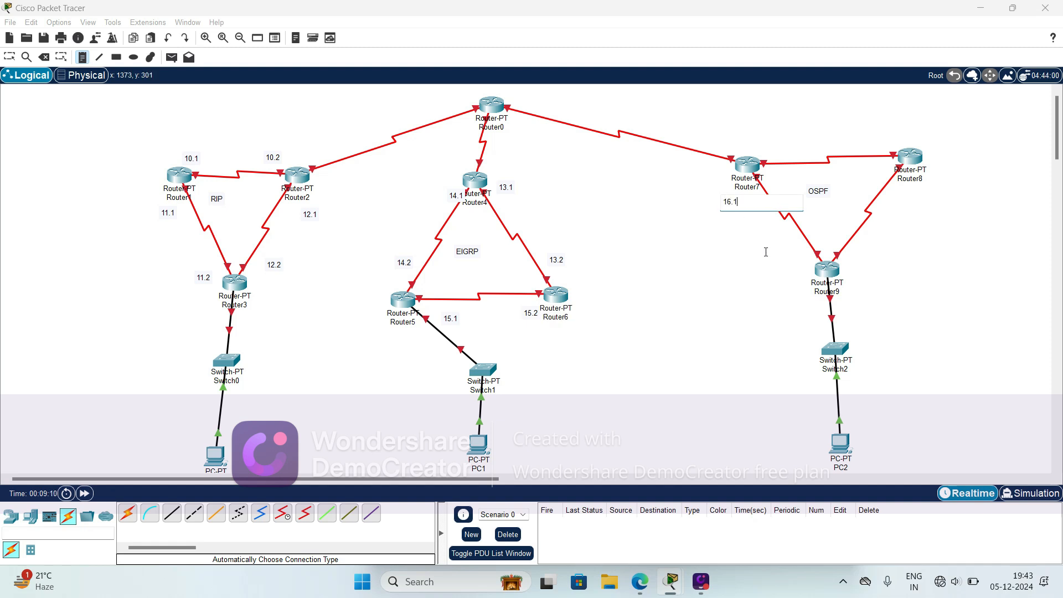
pyautogui.click(785, 260)
pyautogui.write('16.2')
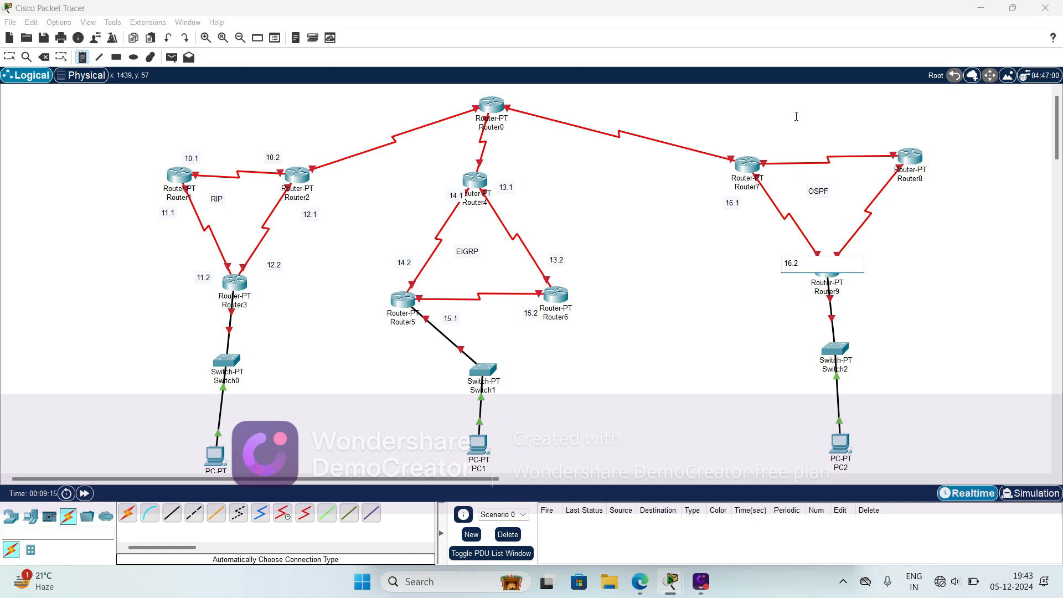
# - Add notes 17.1 at Router7 and 17.2 at Router8 for their link, and 18.1 at Router8 and 18.2 at Router9 for theirs
pyautogui.click(765, 142)
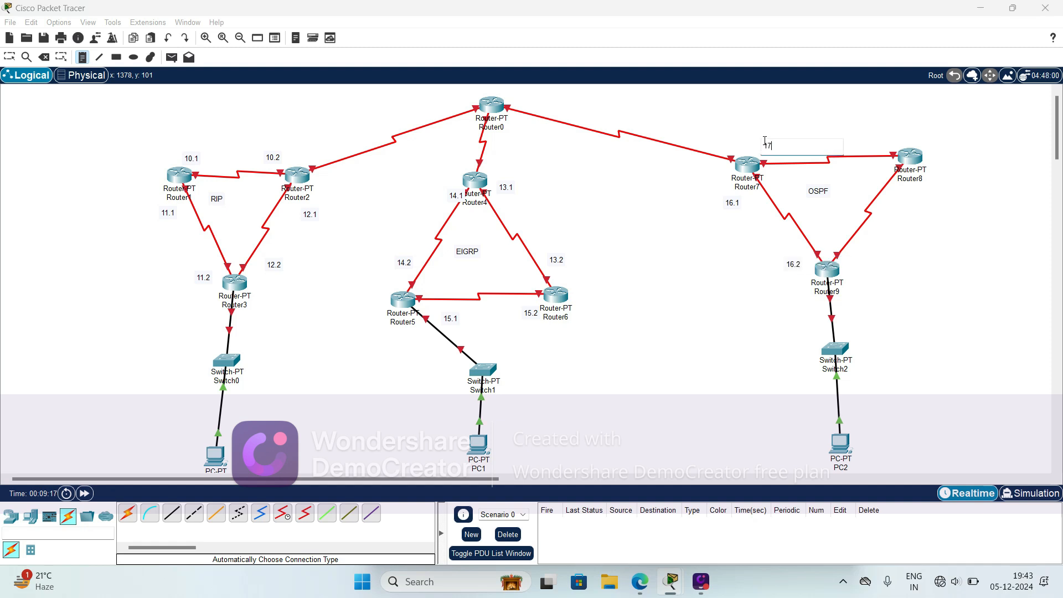
pyautogui.write('17.1')
pyautogui.click(877, 142)
pyautogui.click(877, 142)
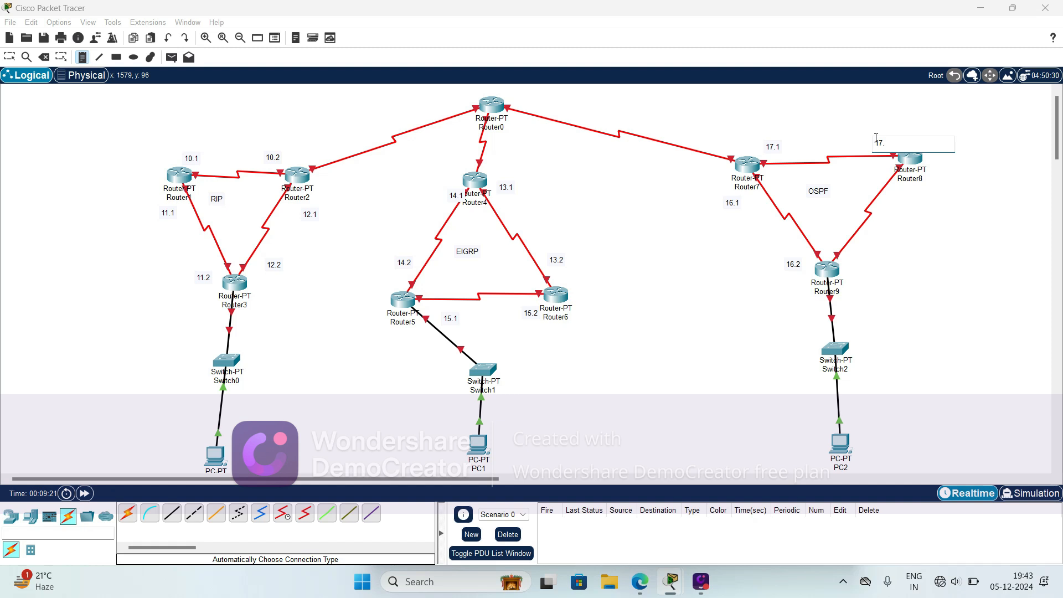
pyautogui.click(910, 199)
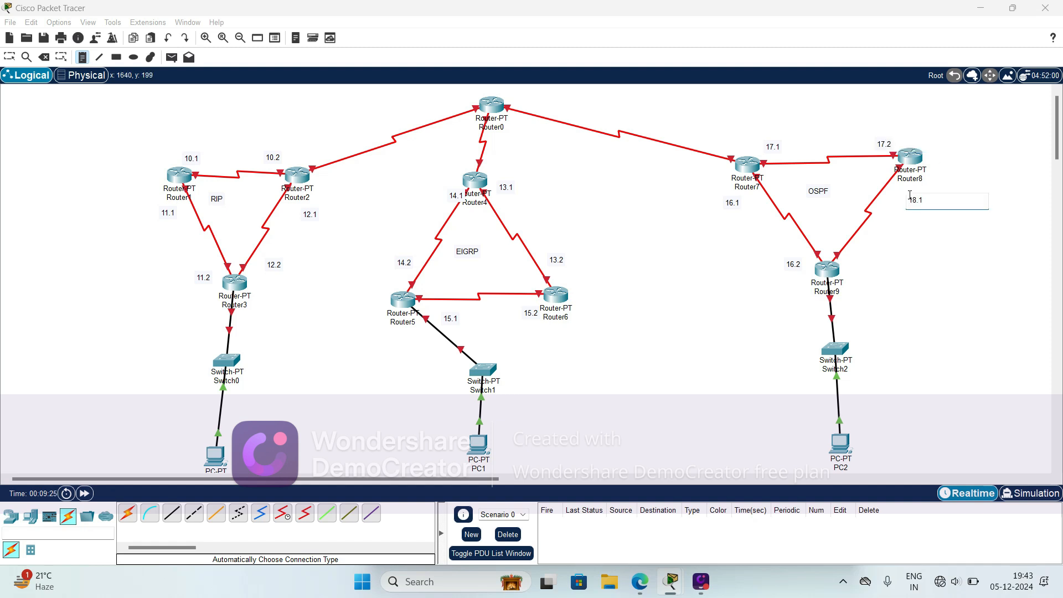
pyautogui.click(862, 253)
pyautogui.write('18.2')
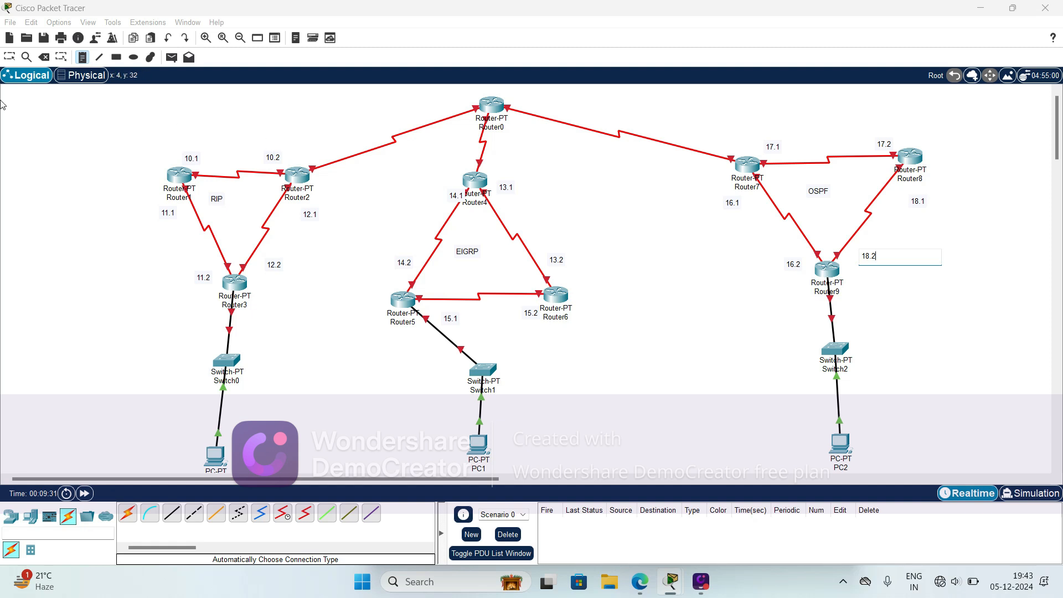
# - Add notes 19.1 at Router2 and 19.2 at Router0 for their link, and 20.1 at Router0 and 20.2 at Router7 for theirs
pyautogui.click(312, 145)
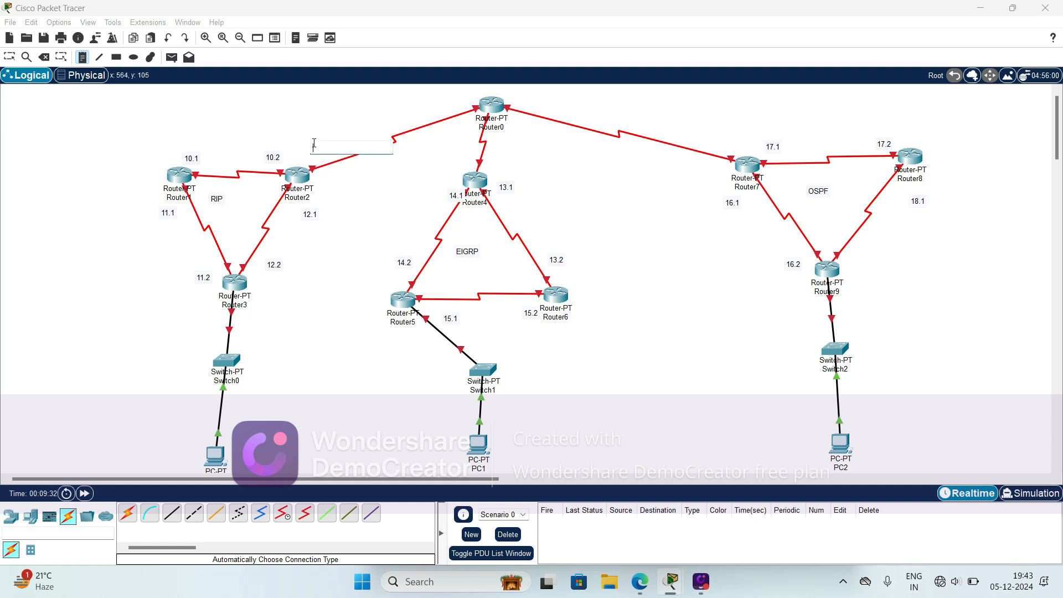
pyautogui.write('19.1')
pyautogui.click(431, 103)
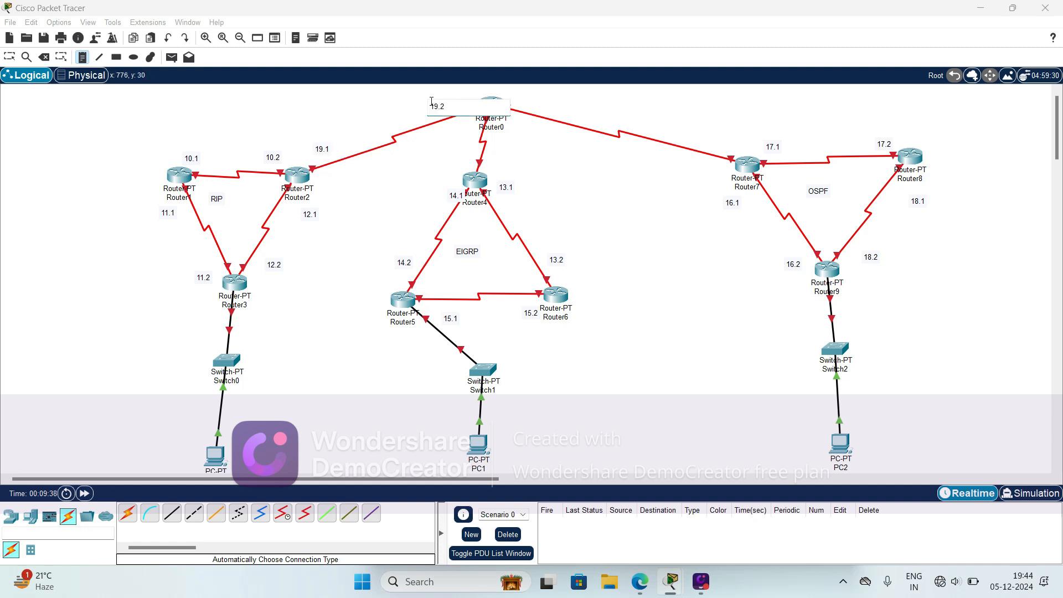
pyautogui.click(455, 155)
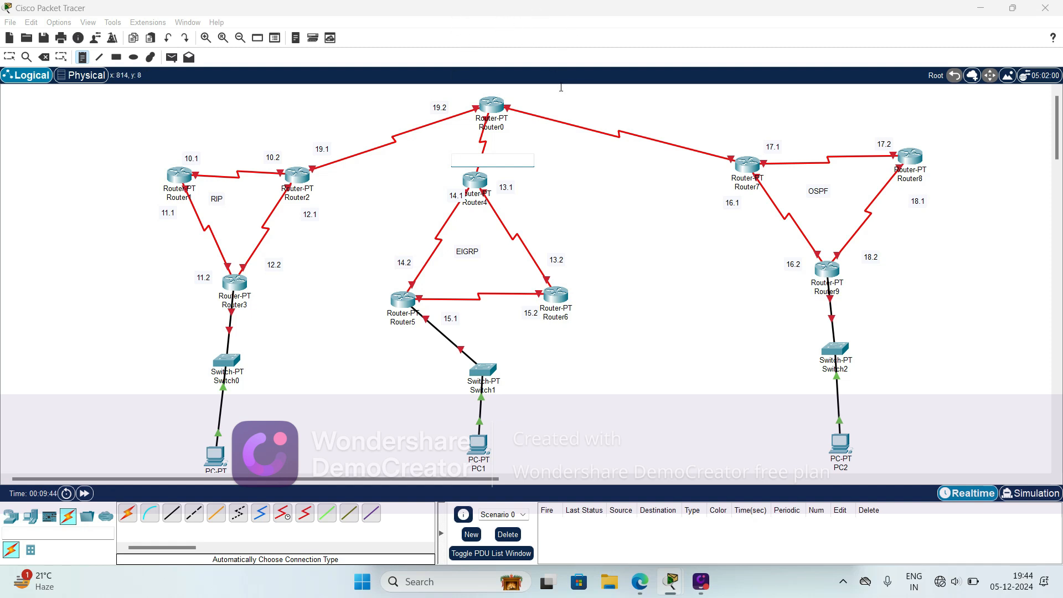
pyautogui.click(521, 97)
pyautogui.write('20.1')
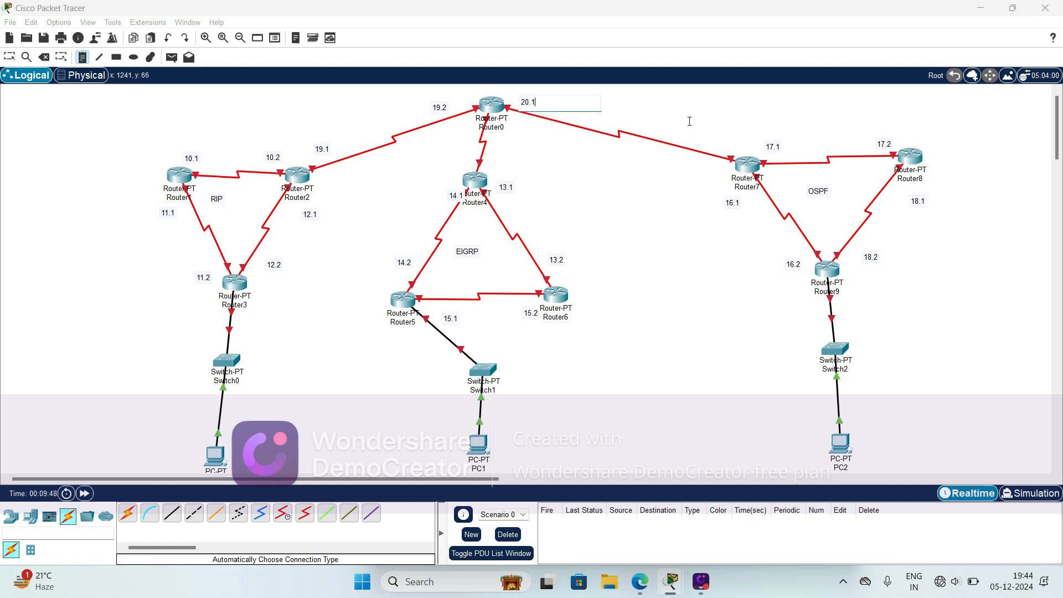
pyautogui.click(708, 132)
pyautogui.write('20.2')
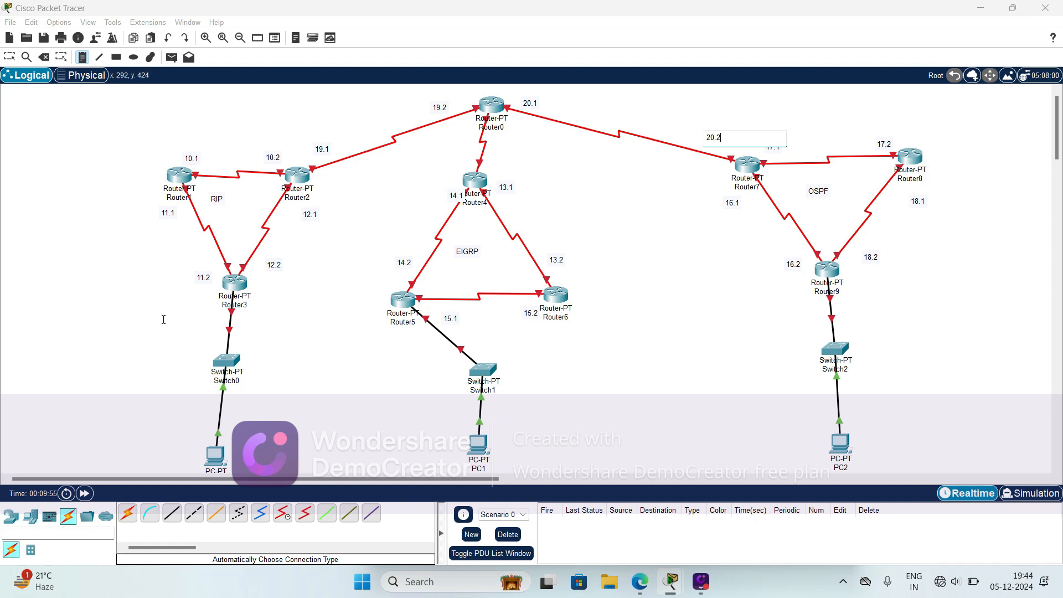
# - Label the Router3 LAN with notes 21.1 below Router3 and 21.2 above the PC under Switch0
pyautogui.click(188, 318)
pyautogui.write('1.')
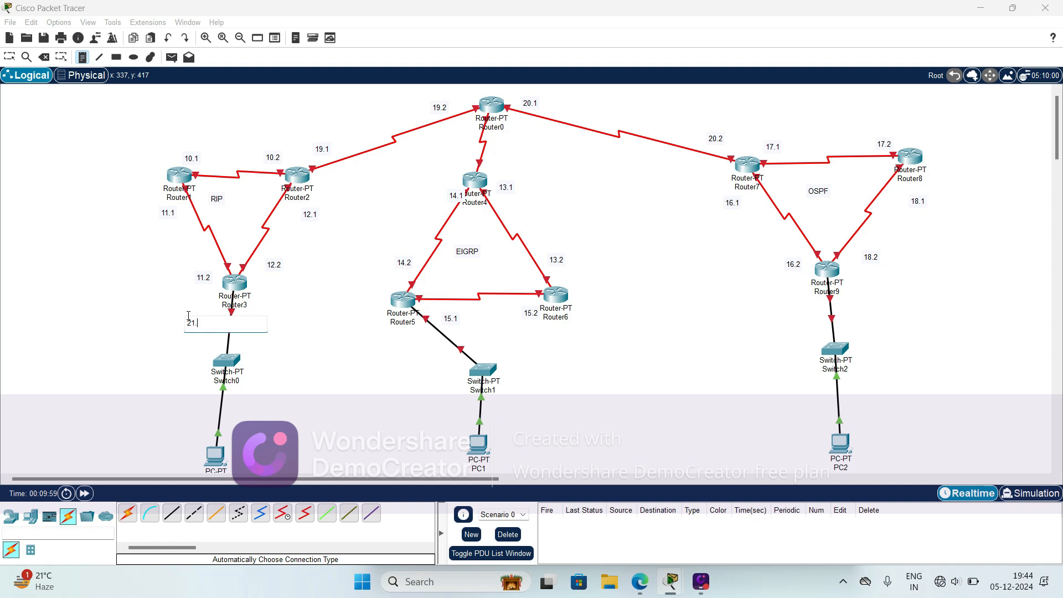
pyautogui.write('1.1')
pyautogui.click(188, 409)
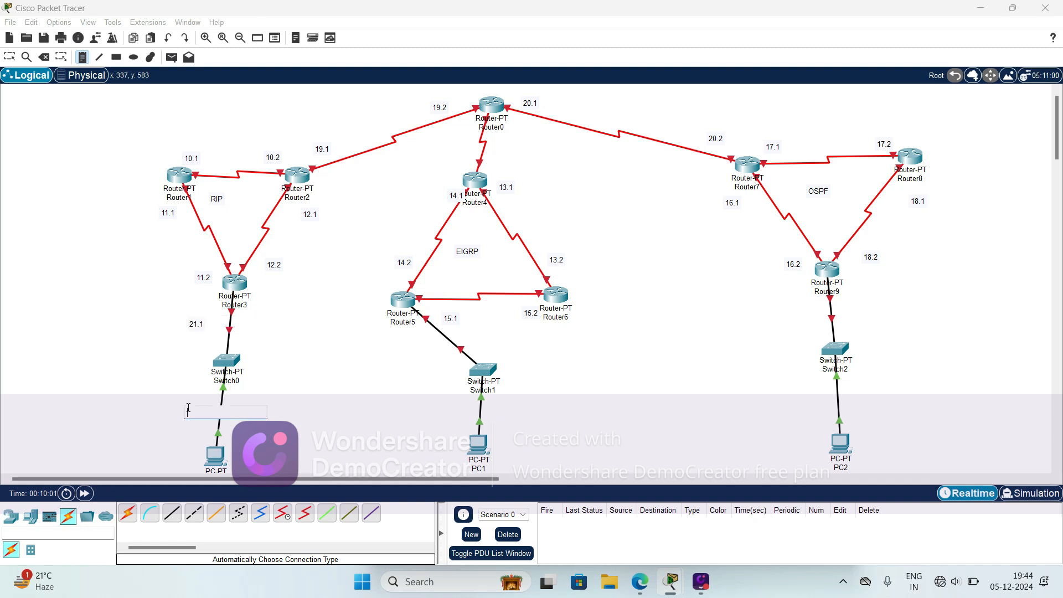
pyautogui.write('21.2')
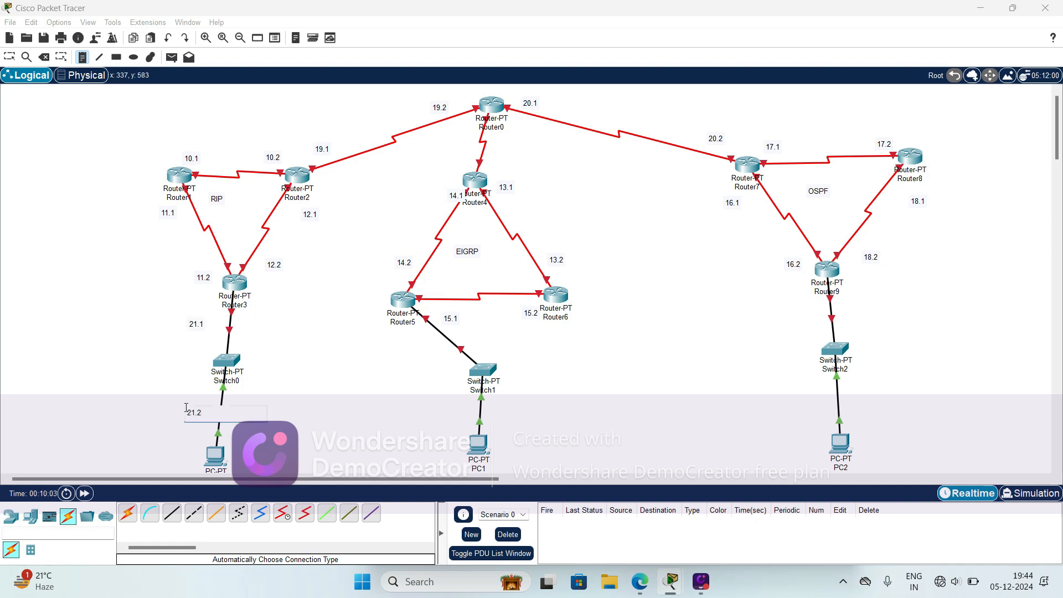
# - Label the Router5 LAN with notes 22.1 below Router5 and 22.2 above PC1
pyautogui.click(406, 334)
pyautogui.write('22.1')
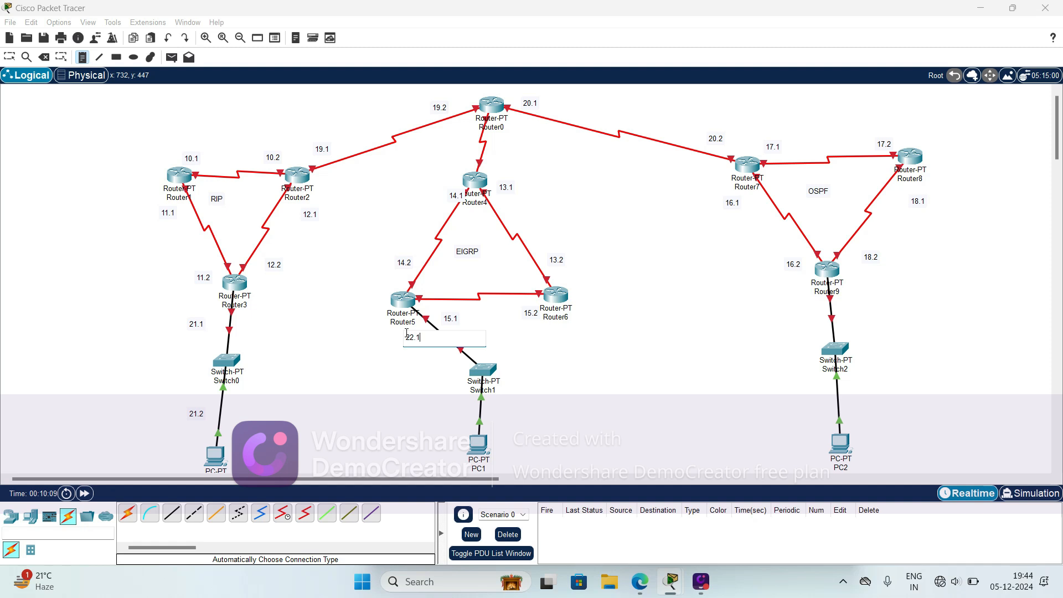
pyautogui.click(451, 402)
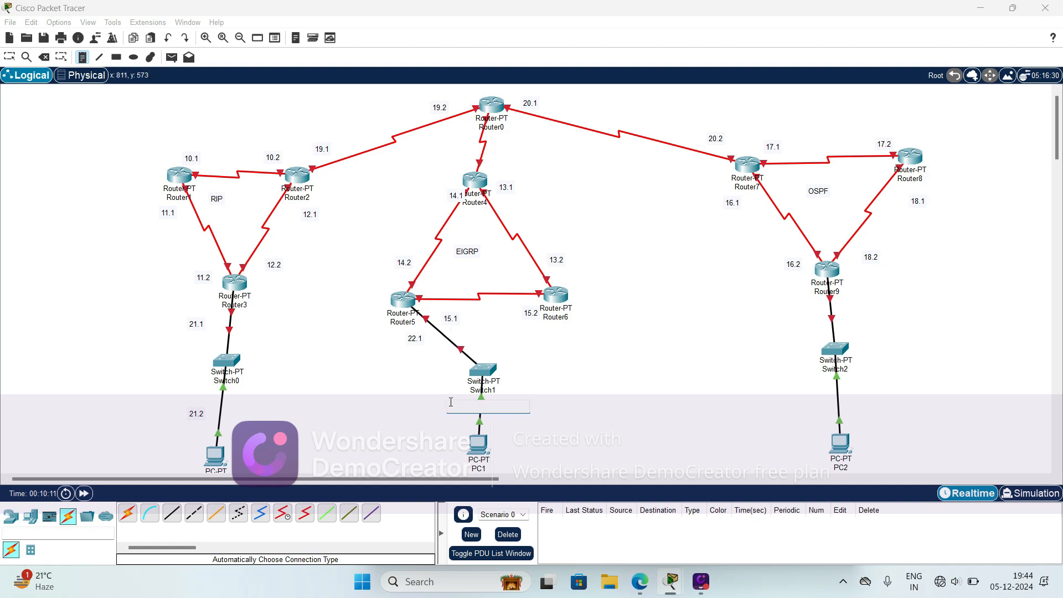
pyautogui.write('22.2')
# - Label the Router9 LAN with notes 23.1 below Router9 and 23.2 above PC2
pyautogui.click(843, 300)
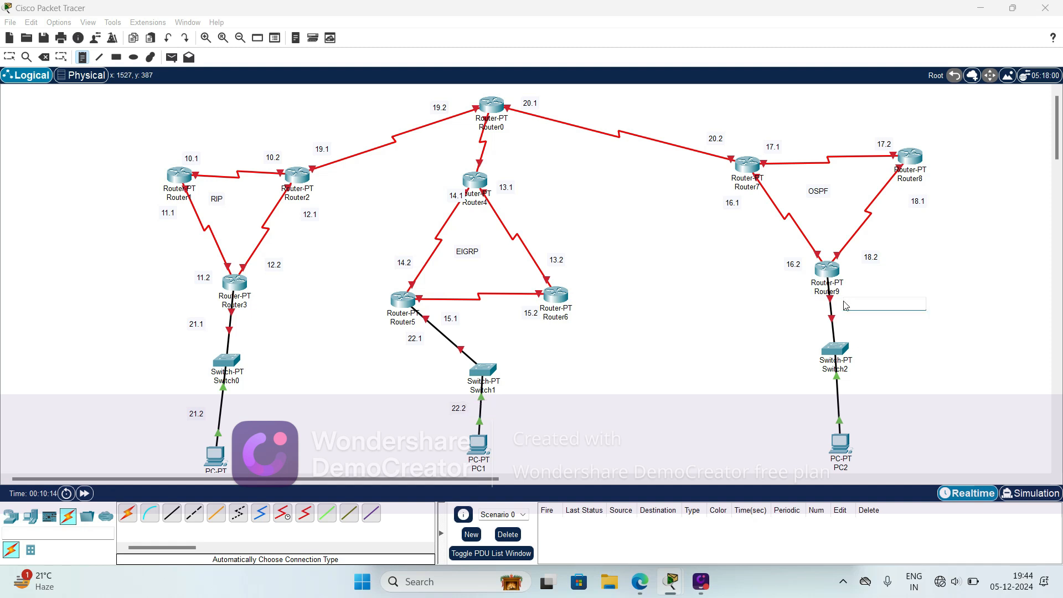
pyautogui.write('23.1')
pyautogui.click(858, 396)
pyautogui.write('23')
# - Label the Router0–Router4 link with notes 24.1 below Router0 and 24.2 above Router4, and return to the selection tool
pyautogui.click(507, 126)
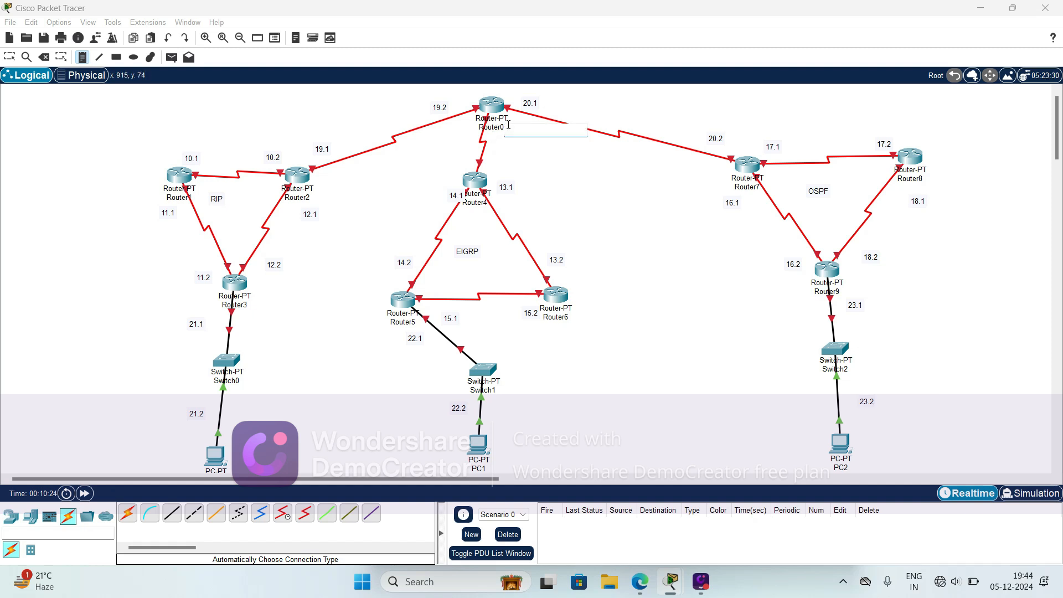
pyautogui.write('24.1')
pyautogui.click(491, 161)
pyautogui.write('2')
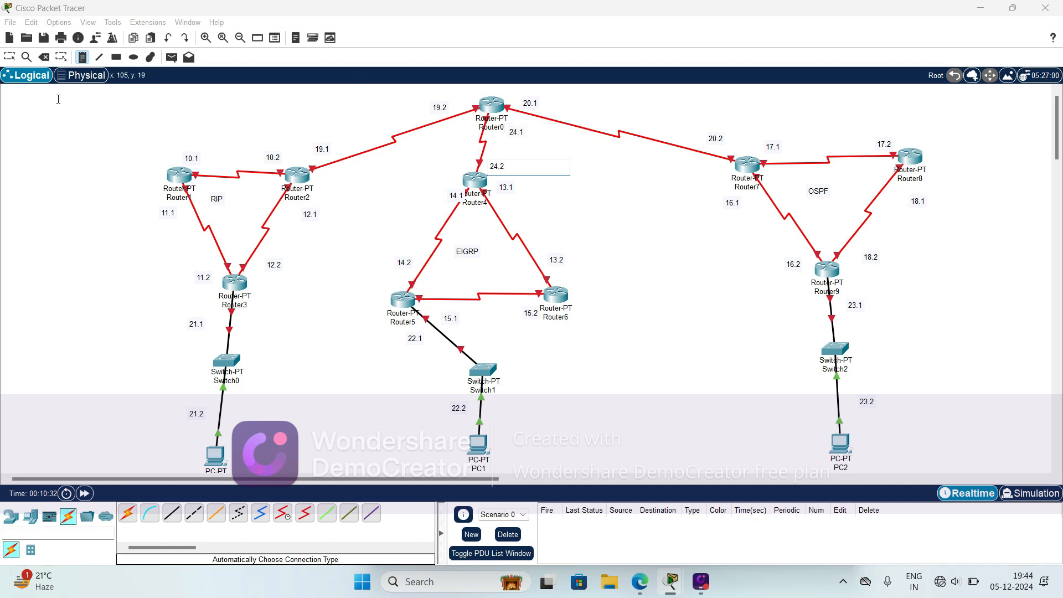
pyautogui.write('4.2')
pyautogui.click(61, 118)
pyautogui.click(10, 57)
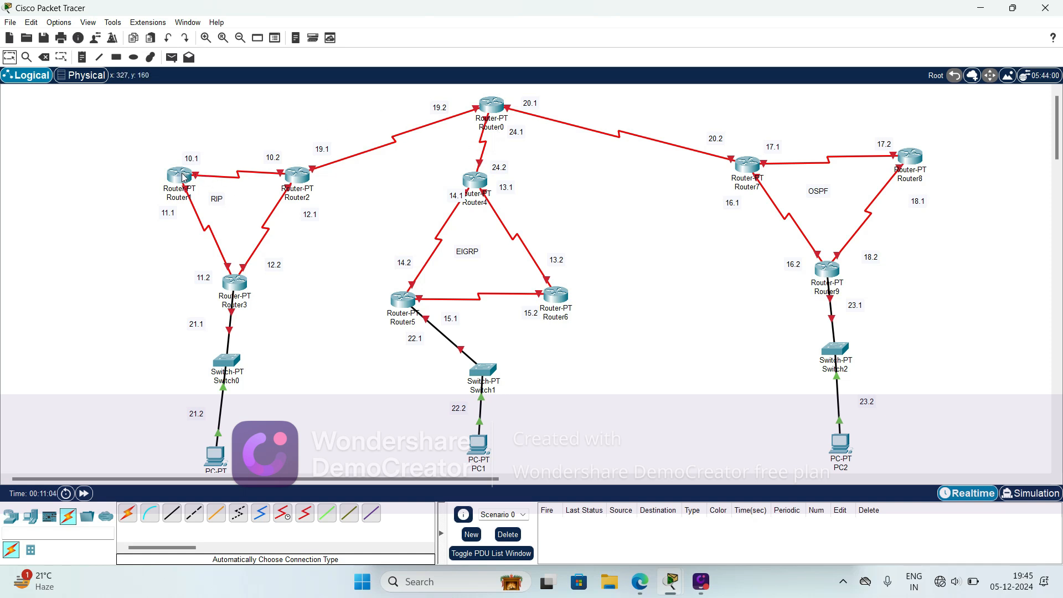
# - Configure Router3's FastEthernet0/0 with IPv4 address 21.0.0.1 and subnet mask 255.0.0.0, and switch the port on
pyautogui.click(237, 289)
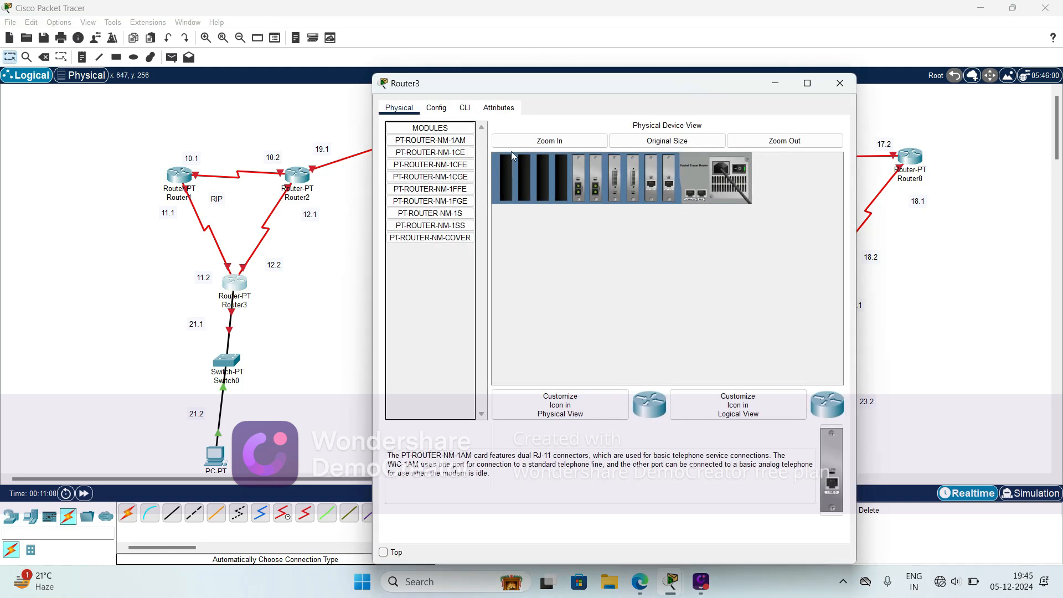
pyautogui.click(436, 110)
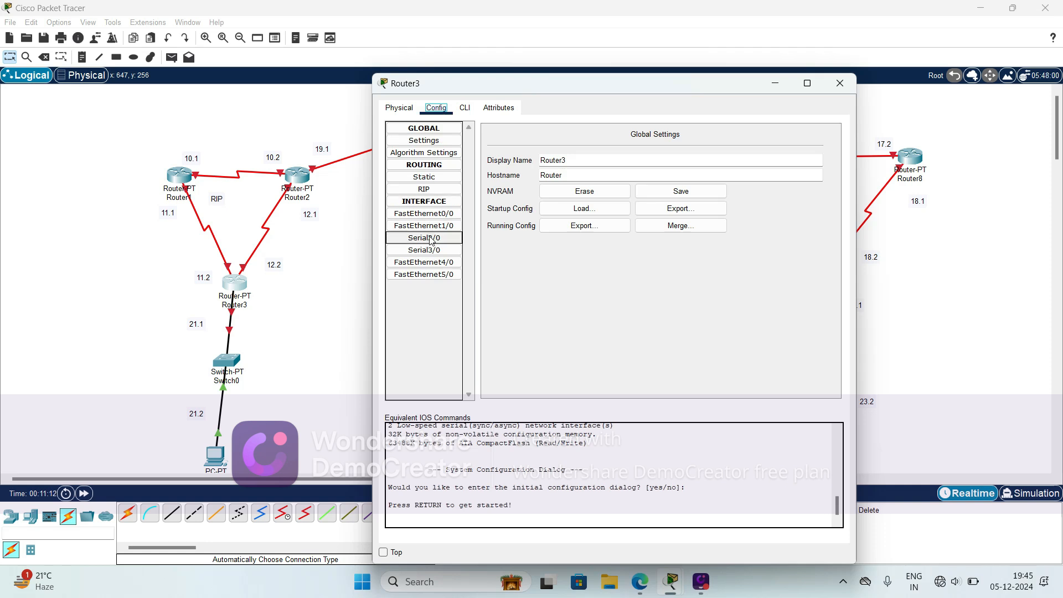
pyautogui.click(417, 215)
pyautogui.click(692, 211)
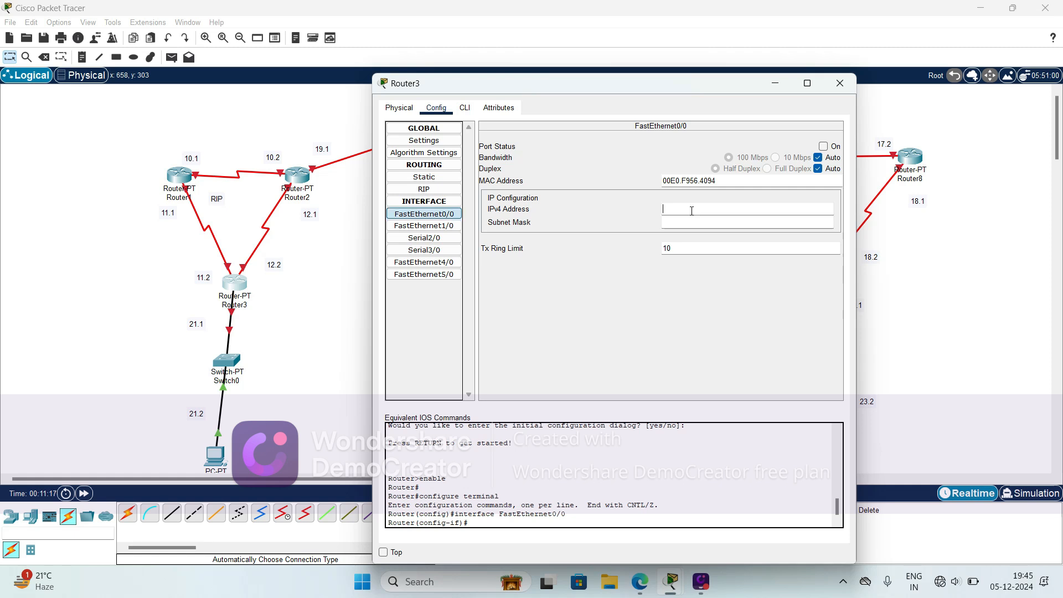
pyautogui.write('21.0.0.1')
pyautogui.press('Tab')
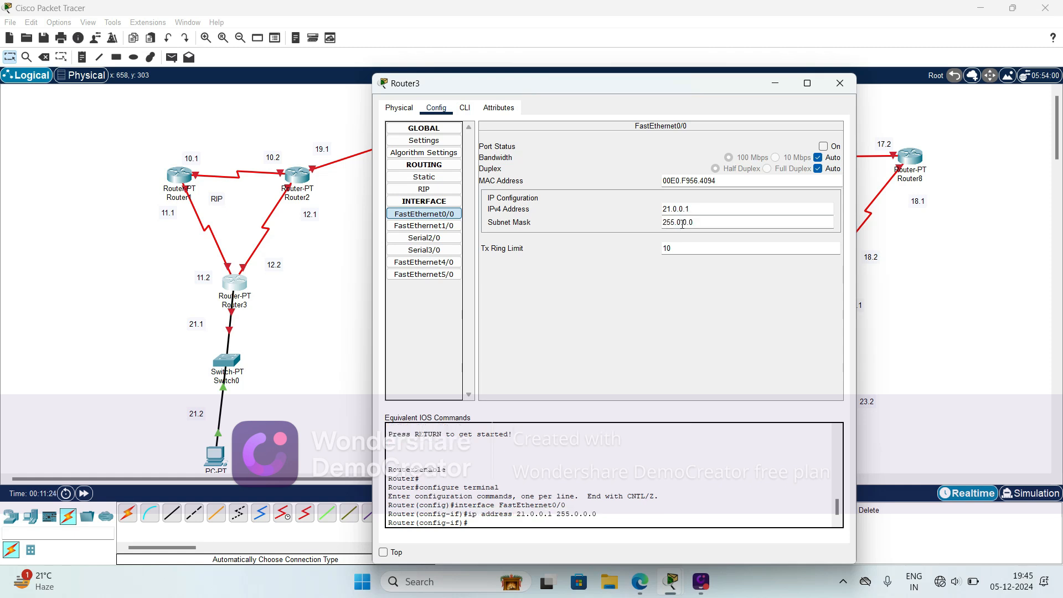
pyautogui.click(823, 147)
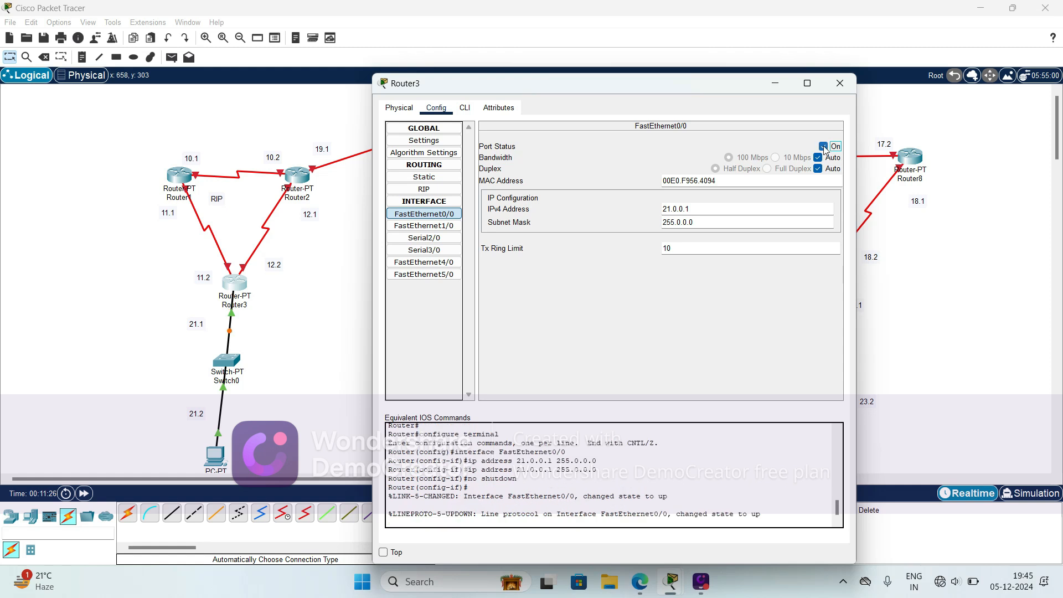
pyautogui.click(285, 366)
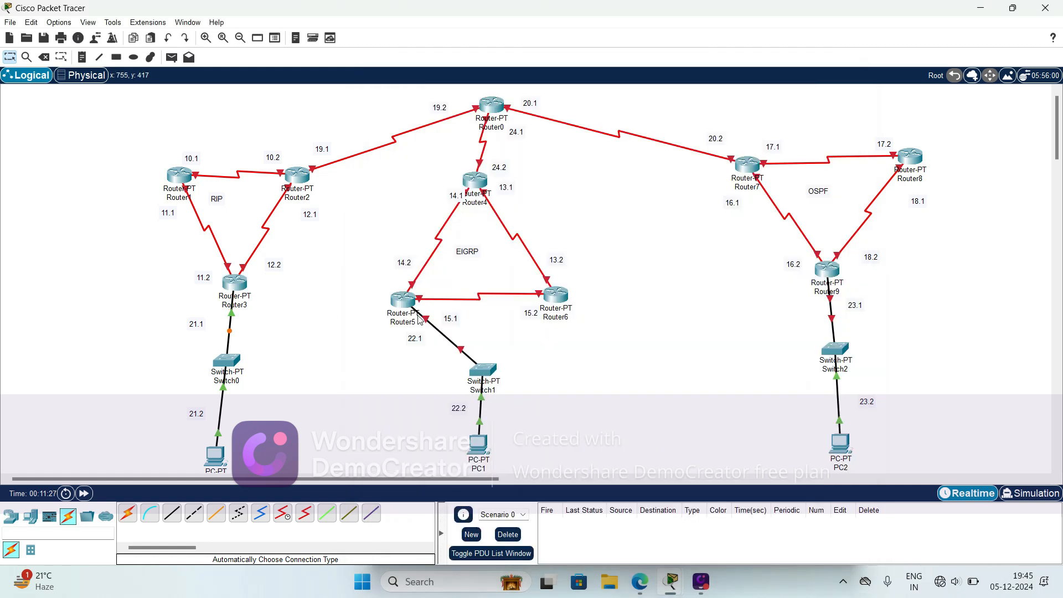
# - Configure Router5's FastEthernet0/0 with IPv4 address 22.0.0.1 and subnet mask 255.0.0.0, and switch the port on
pyautogui.click(404, 299)
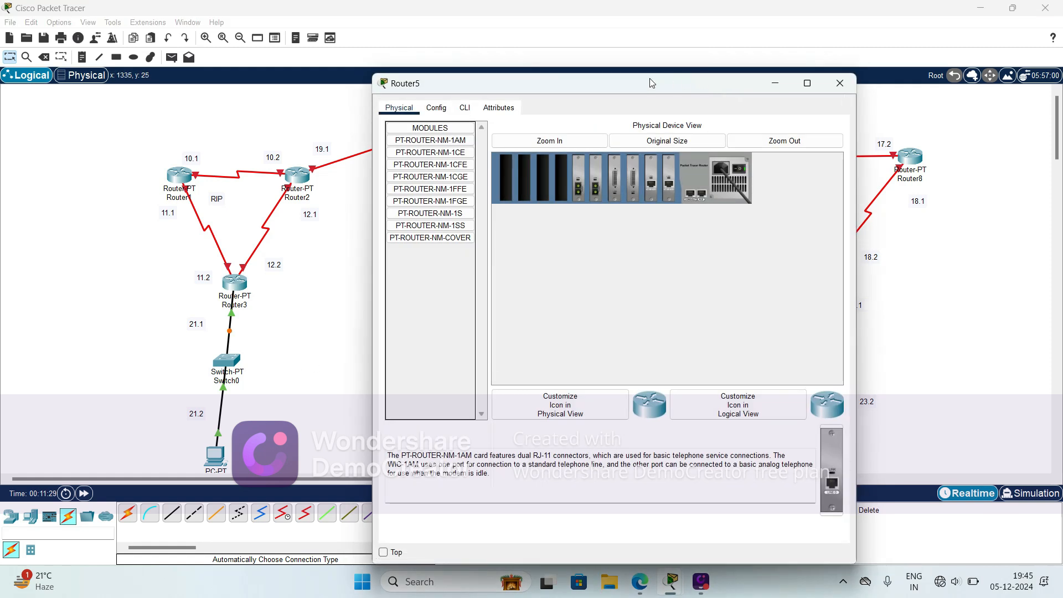
pyautogui.moveTo(638, 87); pyautogui.dragTo(879, 56)
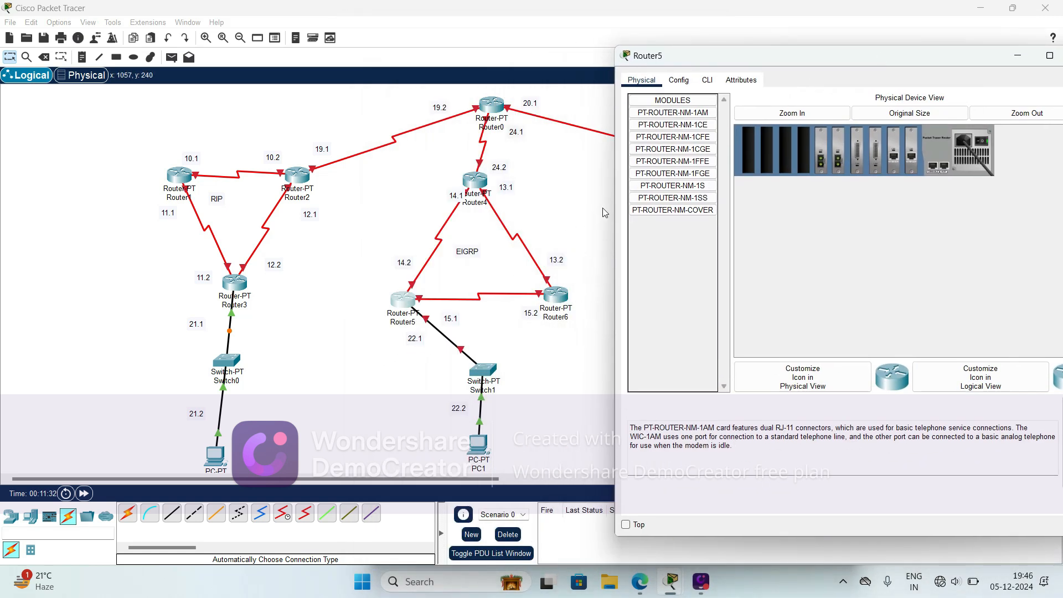
pyautogui.click(680, 80)
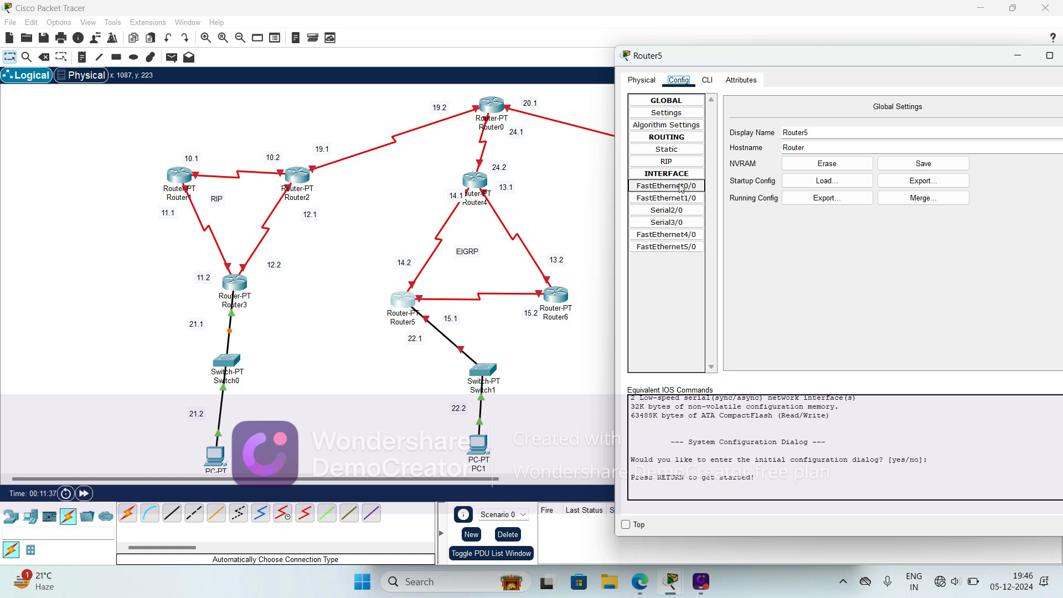
pyautogui.click(682, 188)
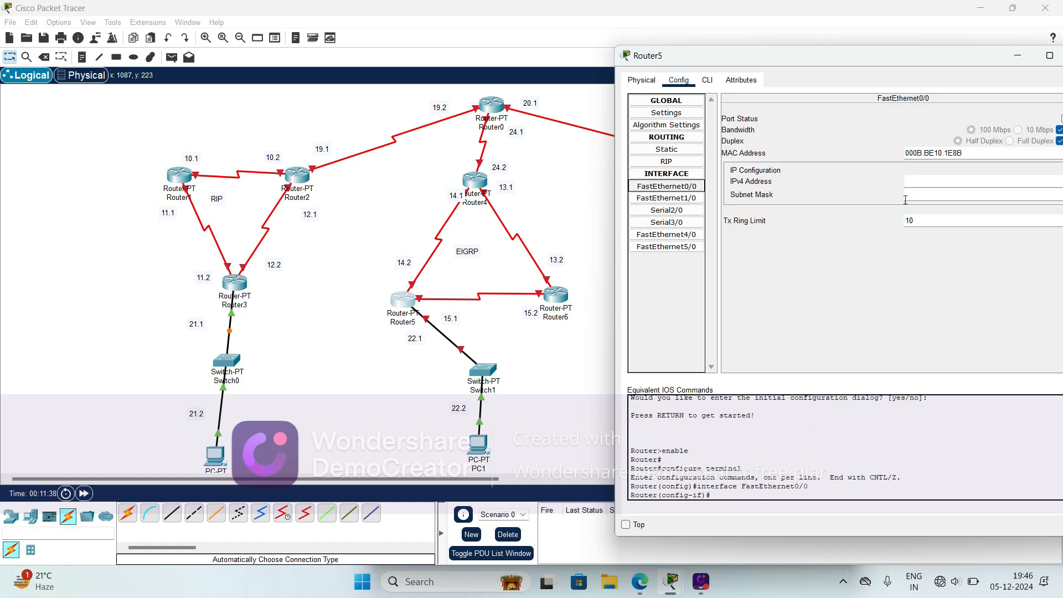
pyautogui.click(917, 177)
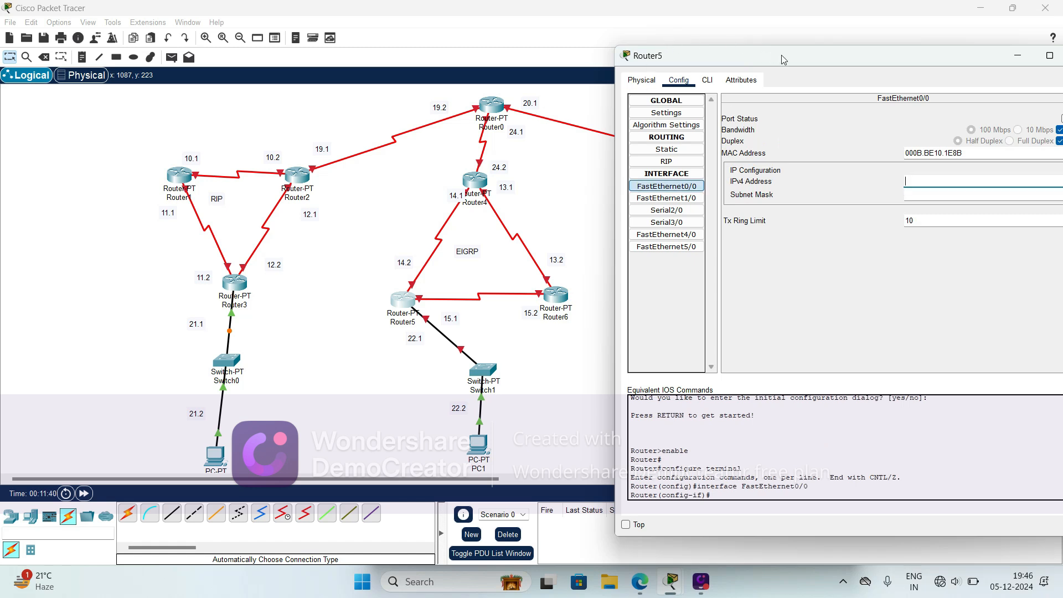
pyautogui.moveTo(783, 60); pyautogui.dragTo(704, 58)
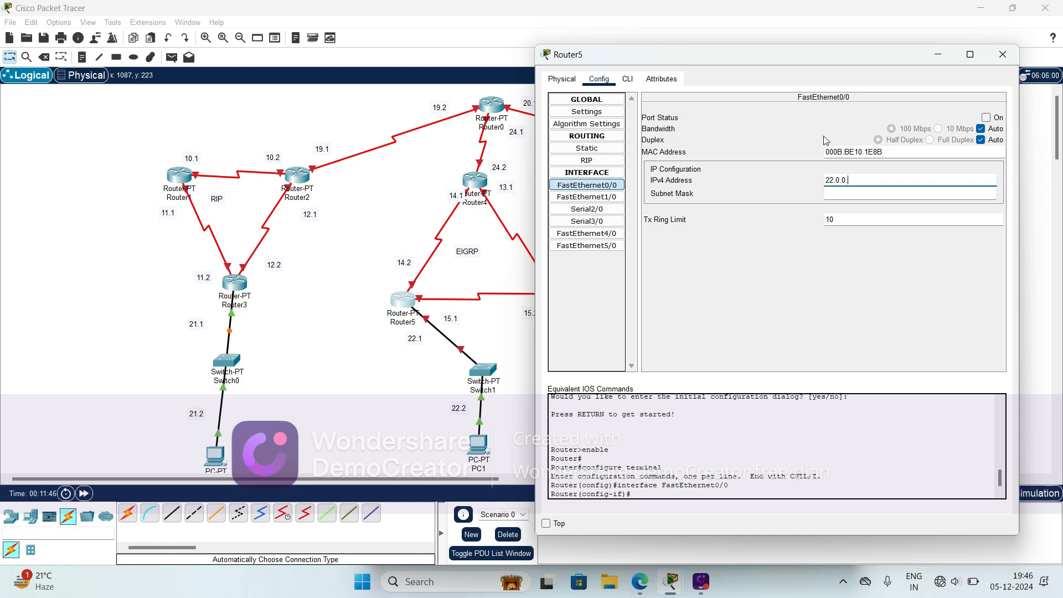
pyautogui.click(843, 193)
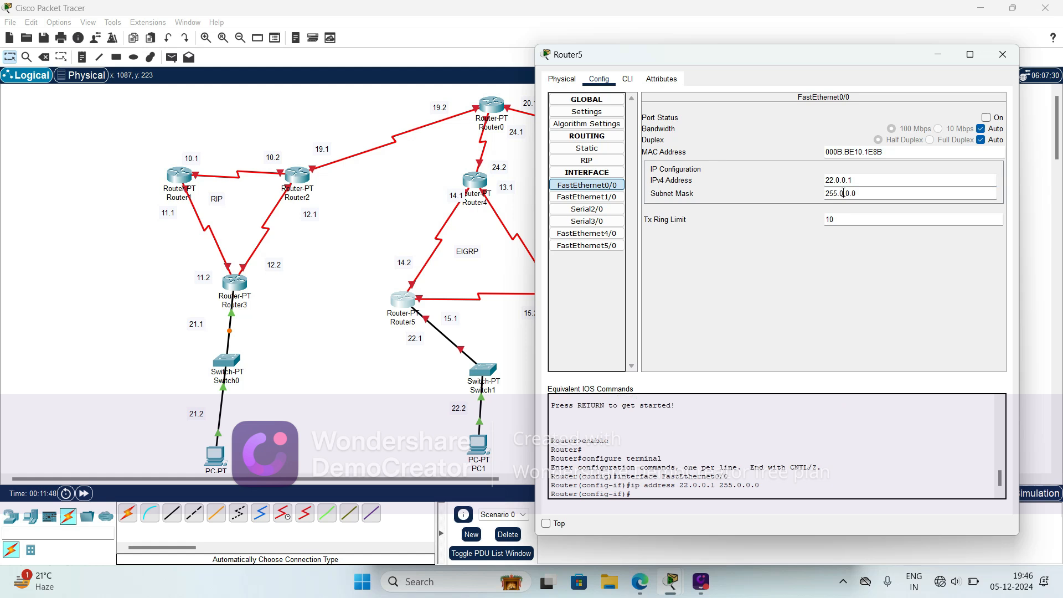
pyautogui.click(987, 118)
pyautogui.click(1003, 55)
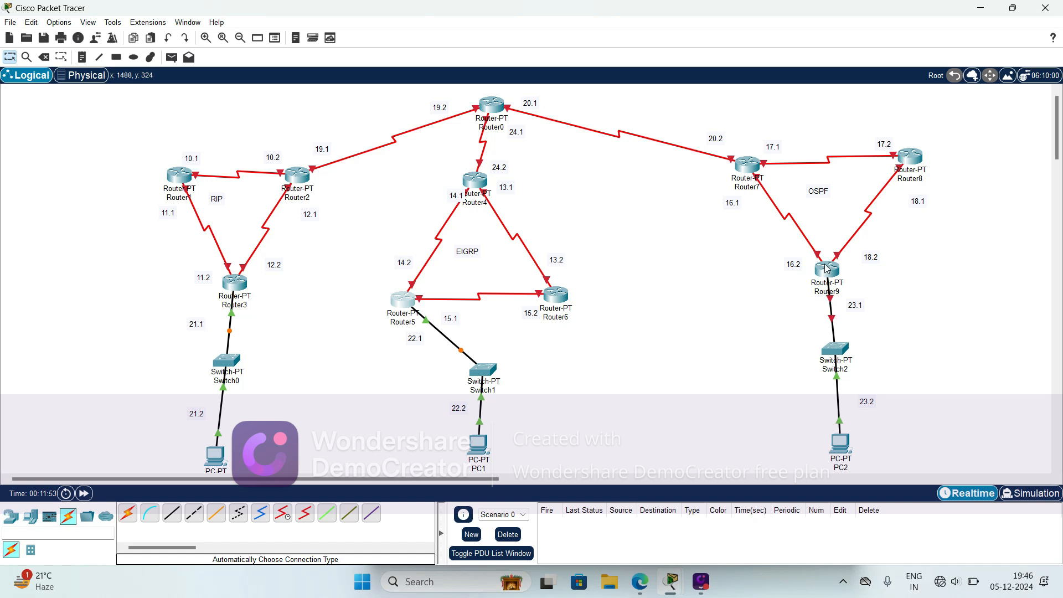
# - Configure Router9's FastEthernet0/0 with IPv4 address 23.0.0.1 and subnet mask 255.0.0.0, and switch the port on
pyautogui.click(829, 270)
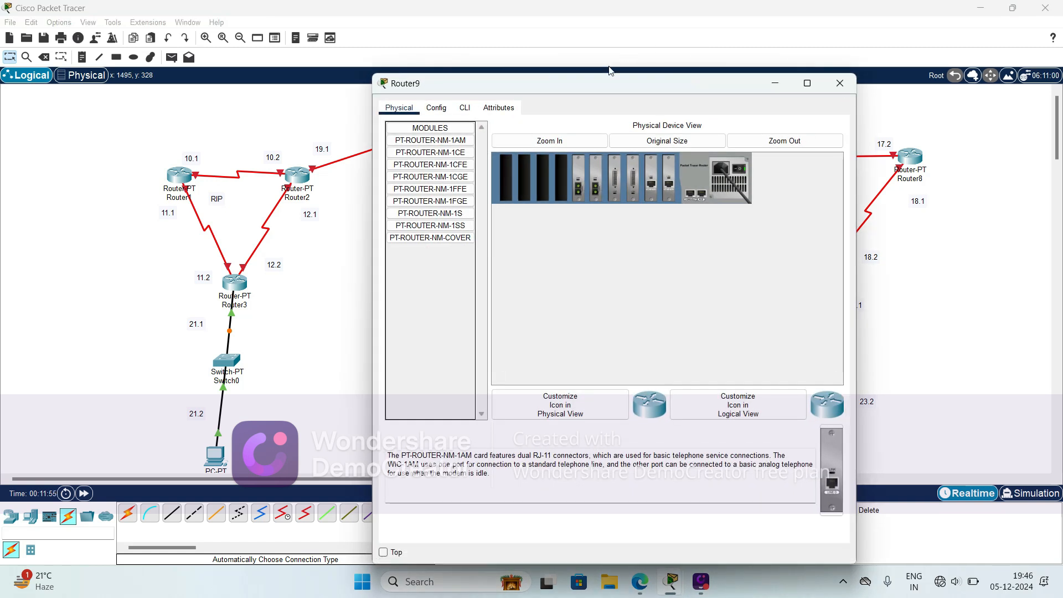
pyautogui.moveTo(616, 83); pyautogui.dragTo(423, 79)
pyautogui.click(244, 104)
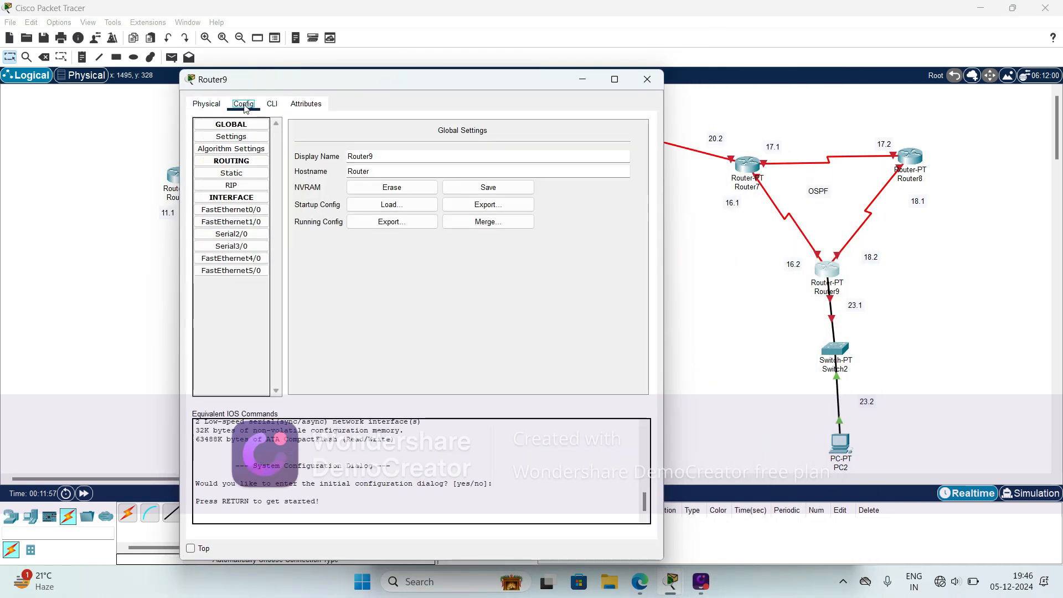
pyautogui.click(248, 209)
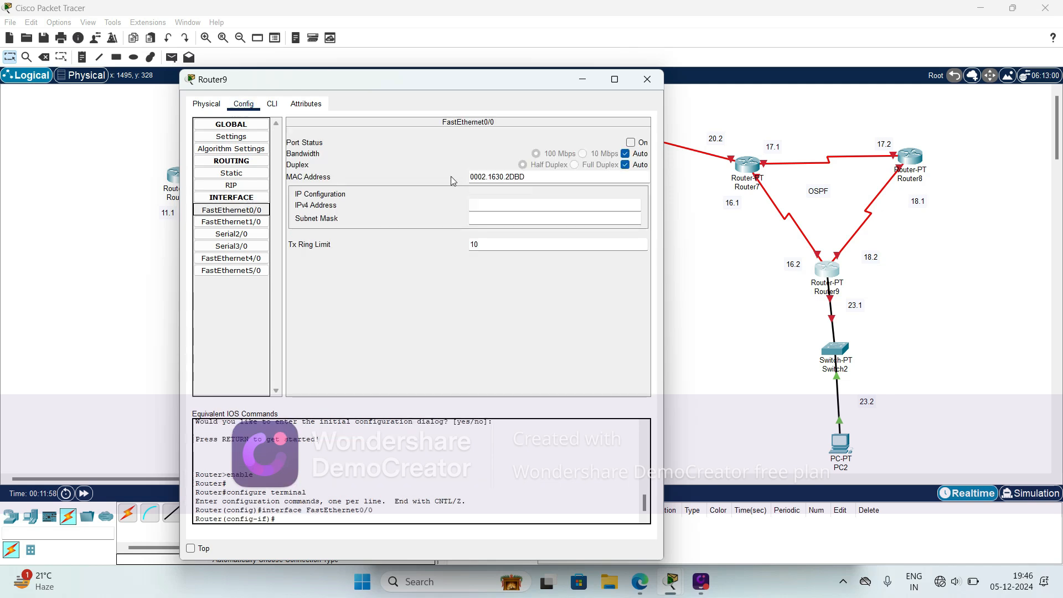
pyautogui.click(479, 207)
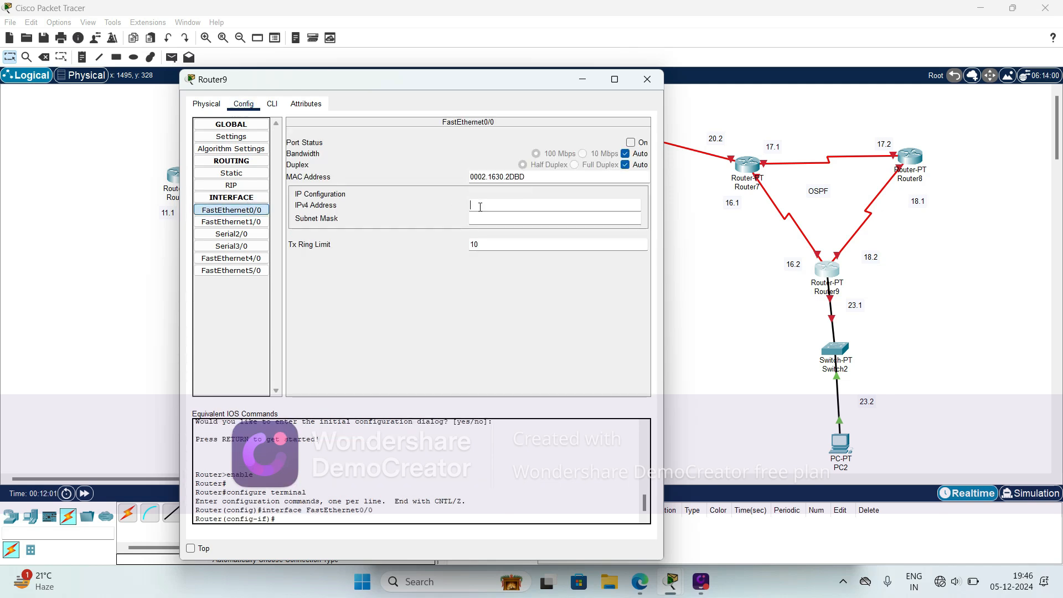
pyautogui.write('23')
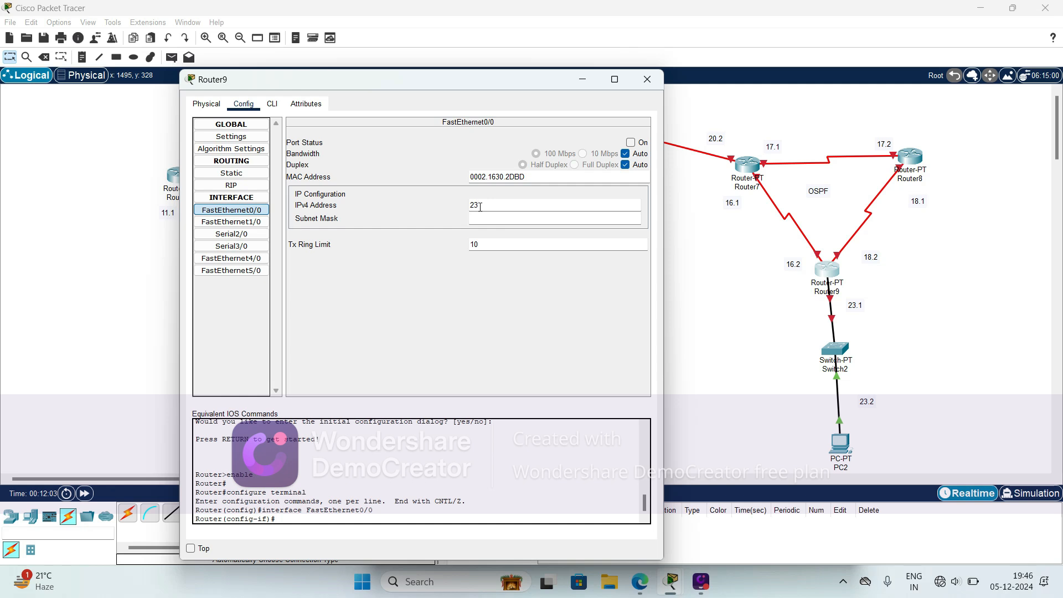
pyautogui.write('.0.0.1')
pyautogui.click(537, 219)
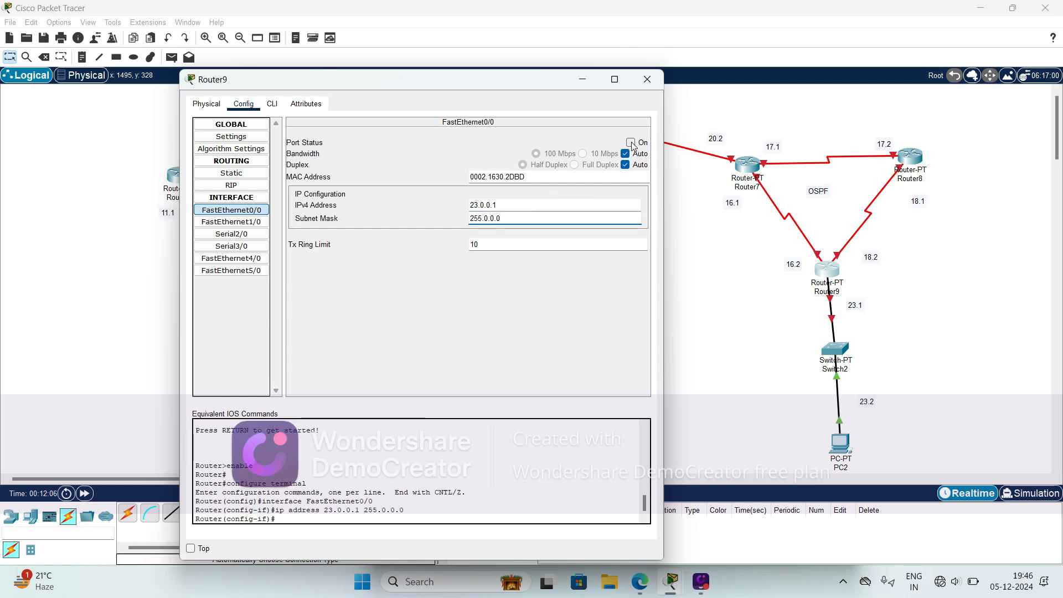
pyautogui.click(631, 143)
pyautogui.click(647, 81)
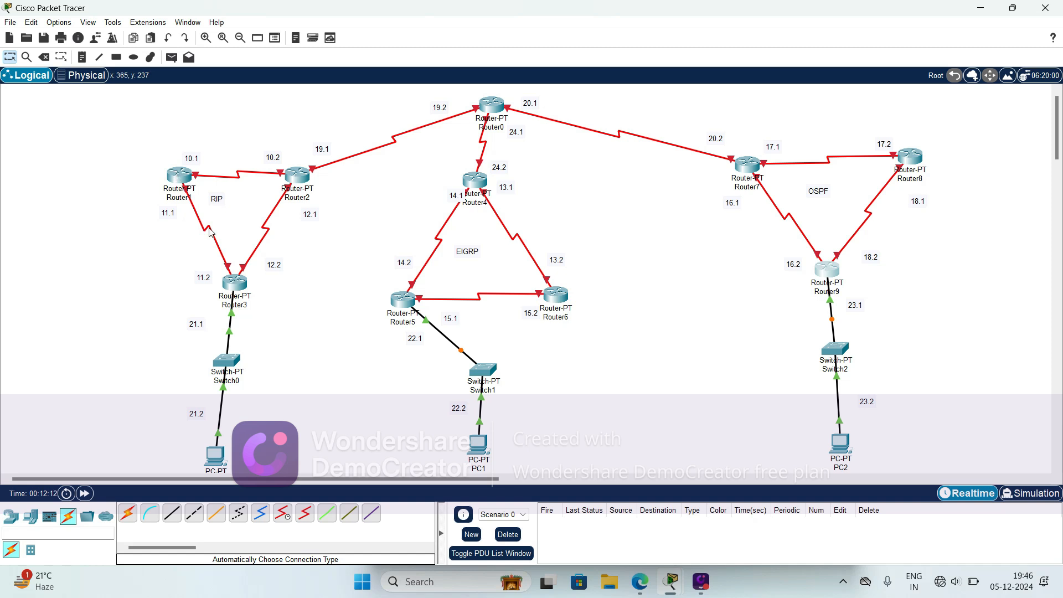
# - Check the port of the Router1–Router3 link and configure Router3's Serial3/0 with 11.0.0.1, mask 255.0.0.0 and the port on
pyautogui.click(235, 284)
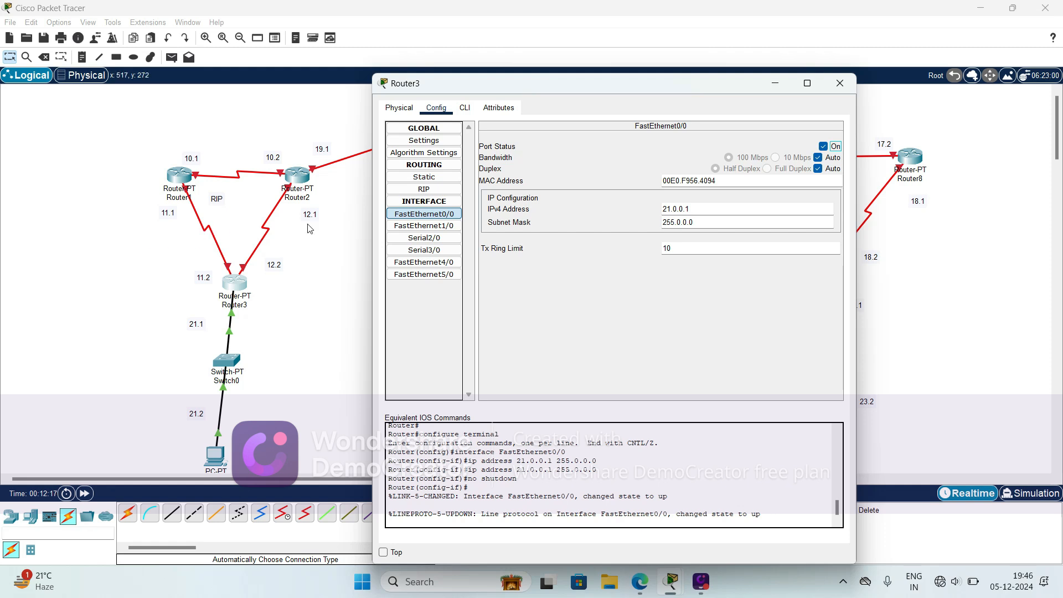
pyautogui.click(158, 256)
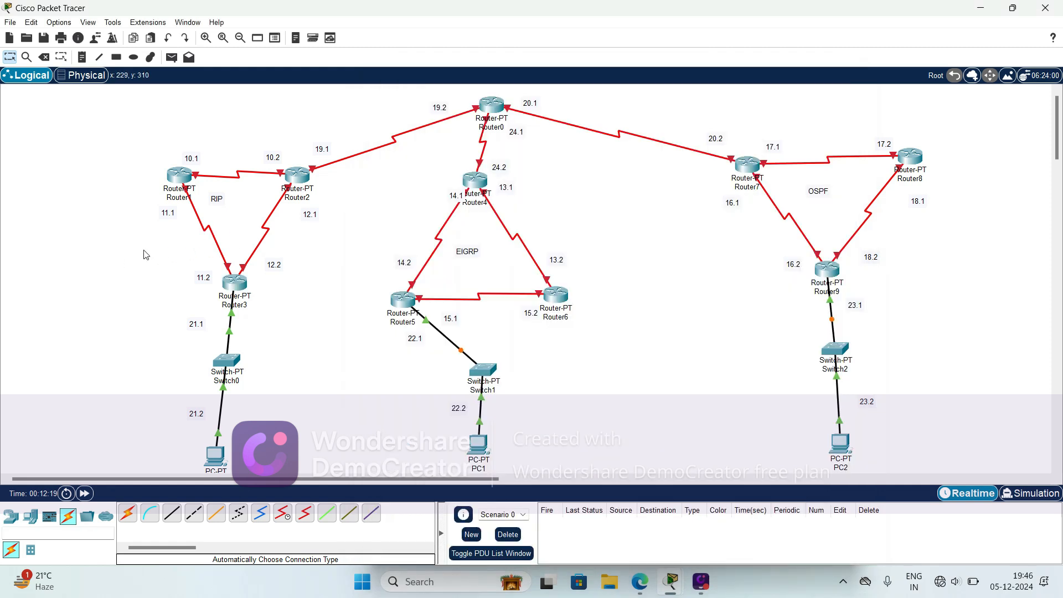
pyautogui.moveTo(204, 233)
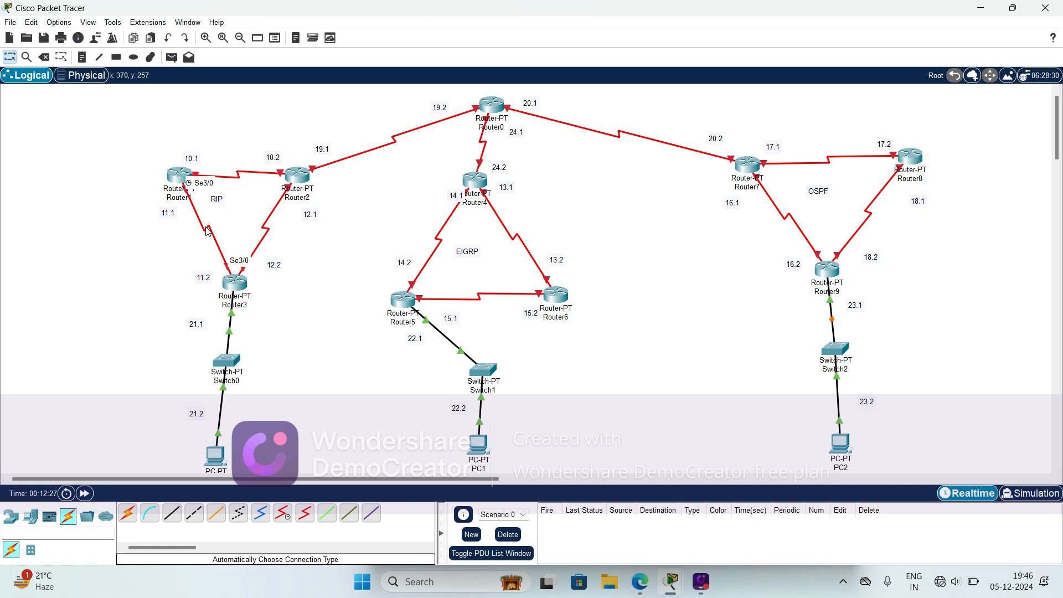
pyautogui.click(234, 284)
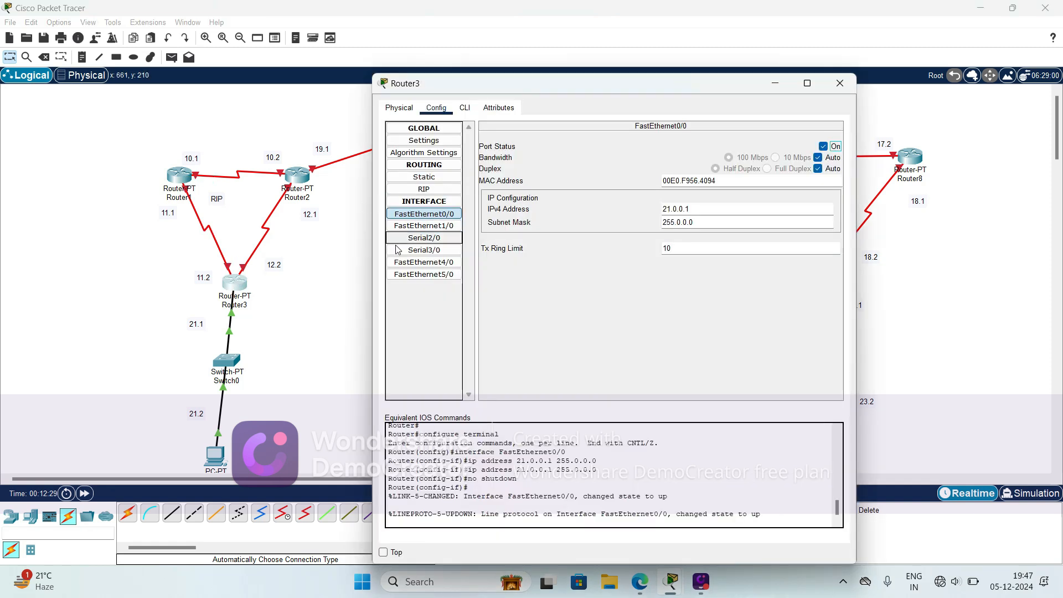
pyautogui.click(421, 252)
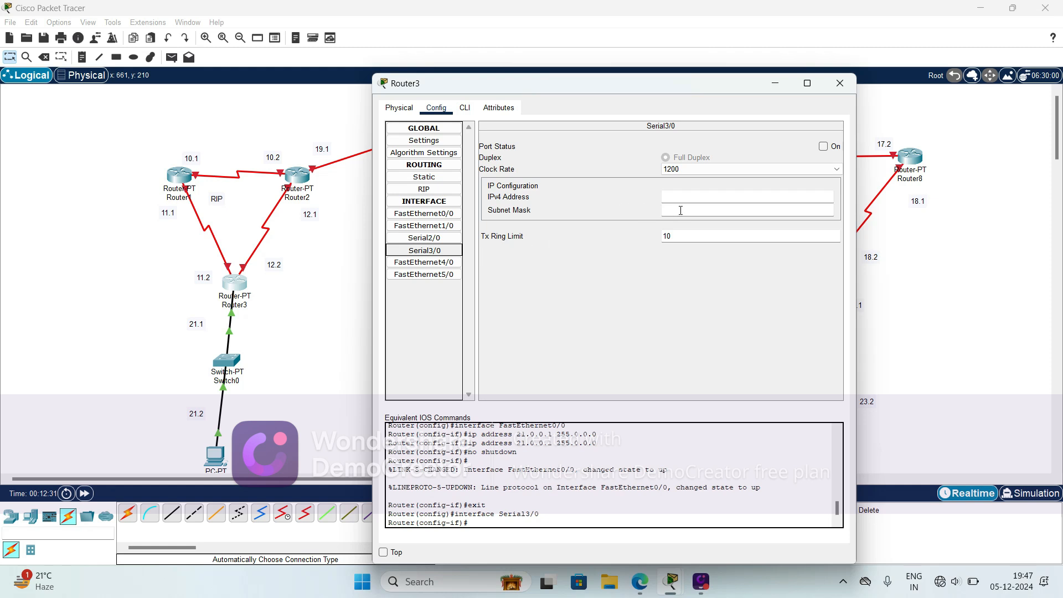
pyautogui.click(675, 198)
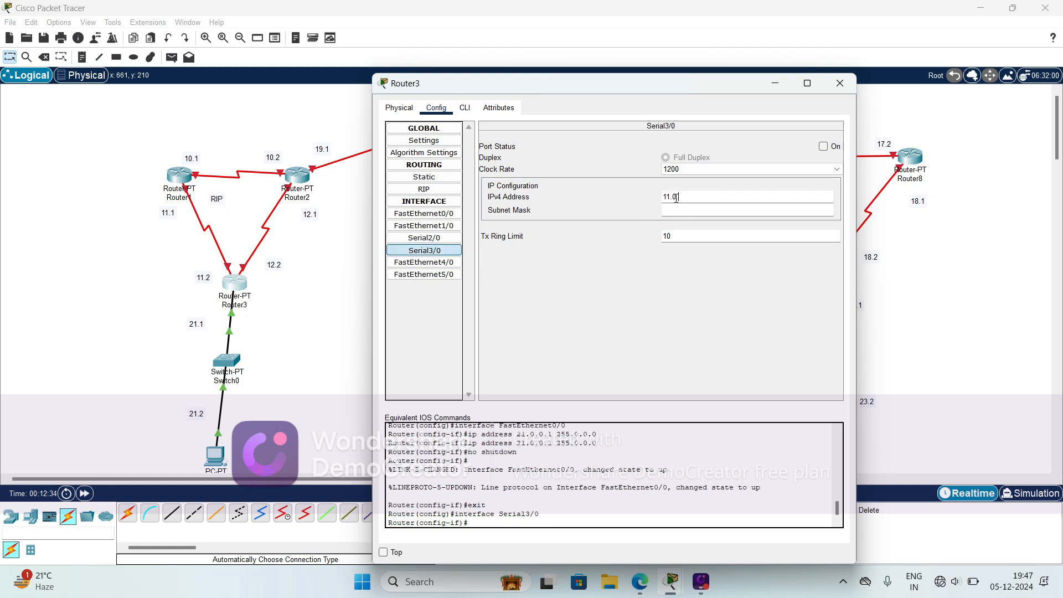
pyautogui.click(679, 210)
pyautogui.click(824, 147)
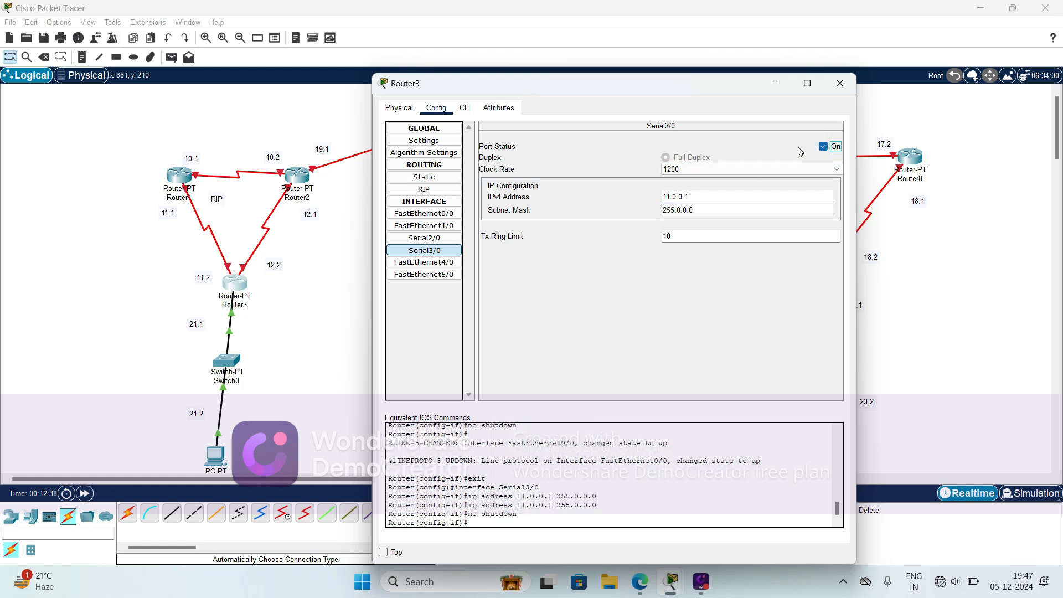
pyautogui.click(350, 242)
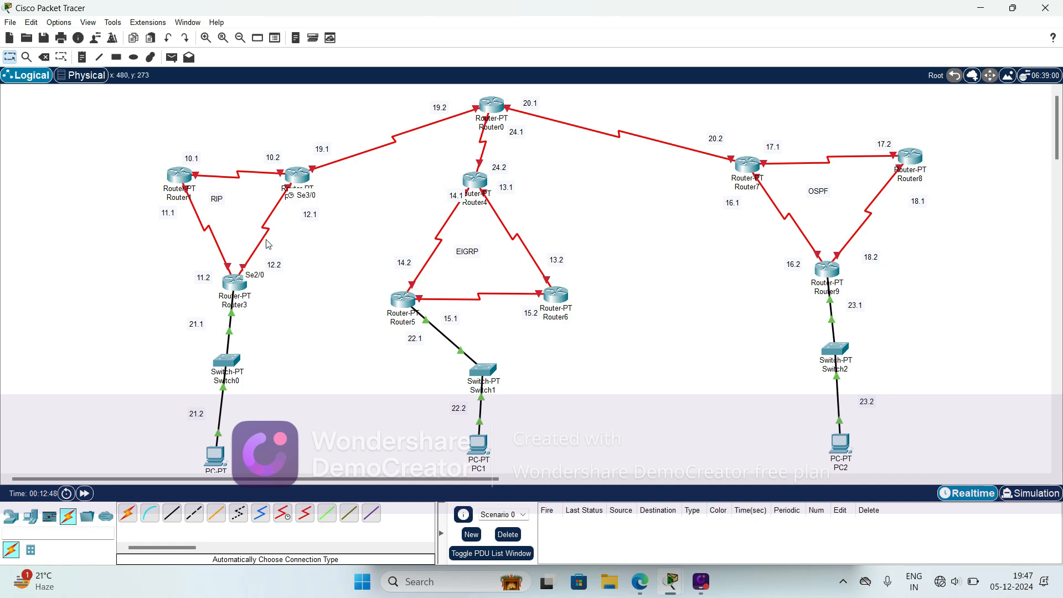
# - Configure Router3's Serial2/0 with IPv4 address 12.0.0.2 and subnet mask 255.0.0.0, and switch the port on
pyautogui.click(233, 284)
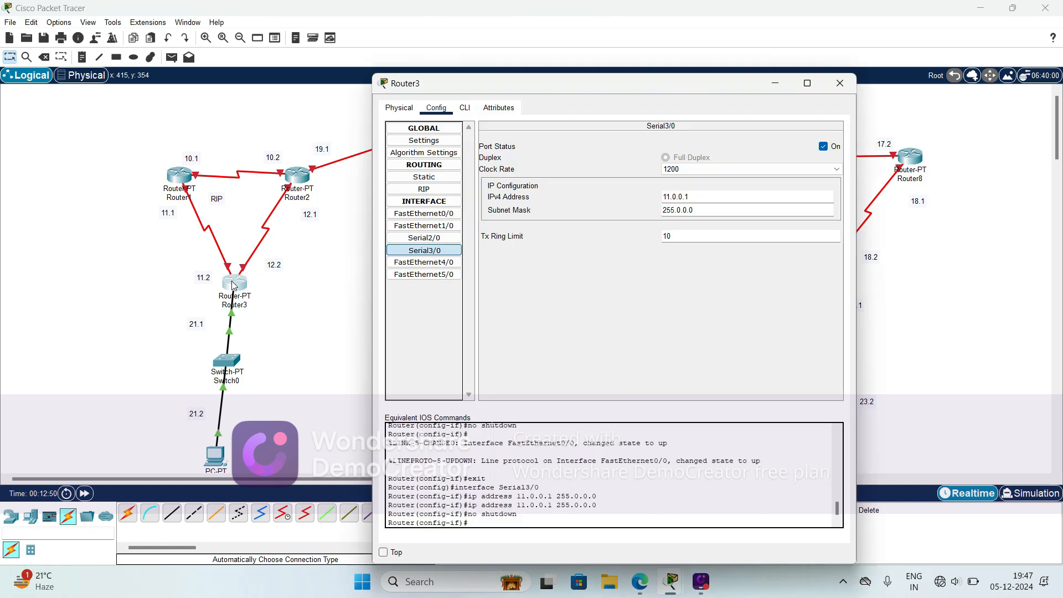
pyautogui.click(435, 237)
pyautogui.click(674, 198)
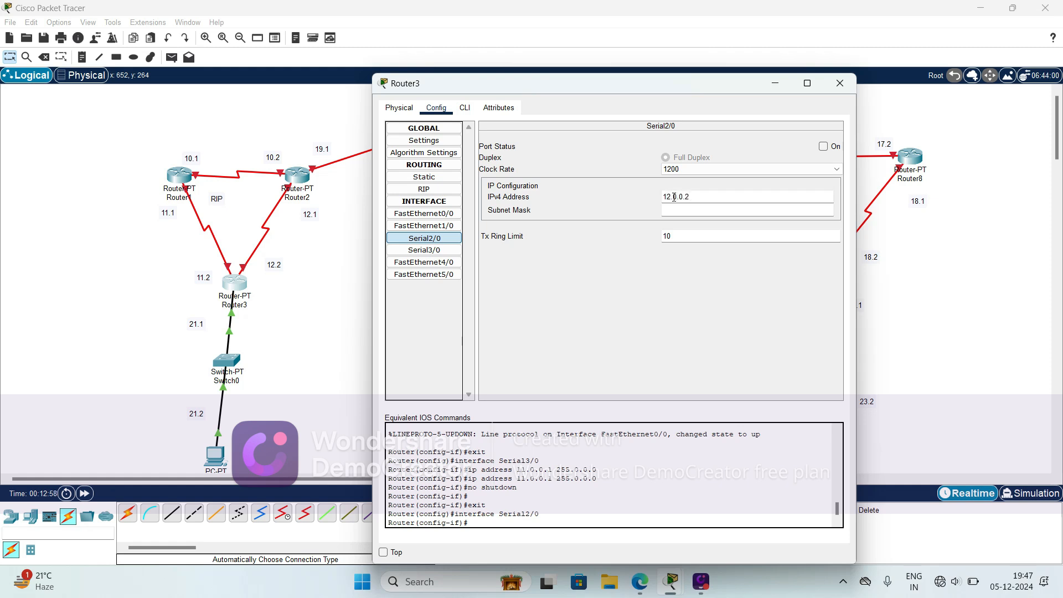
pyautogui.click(677, 211)
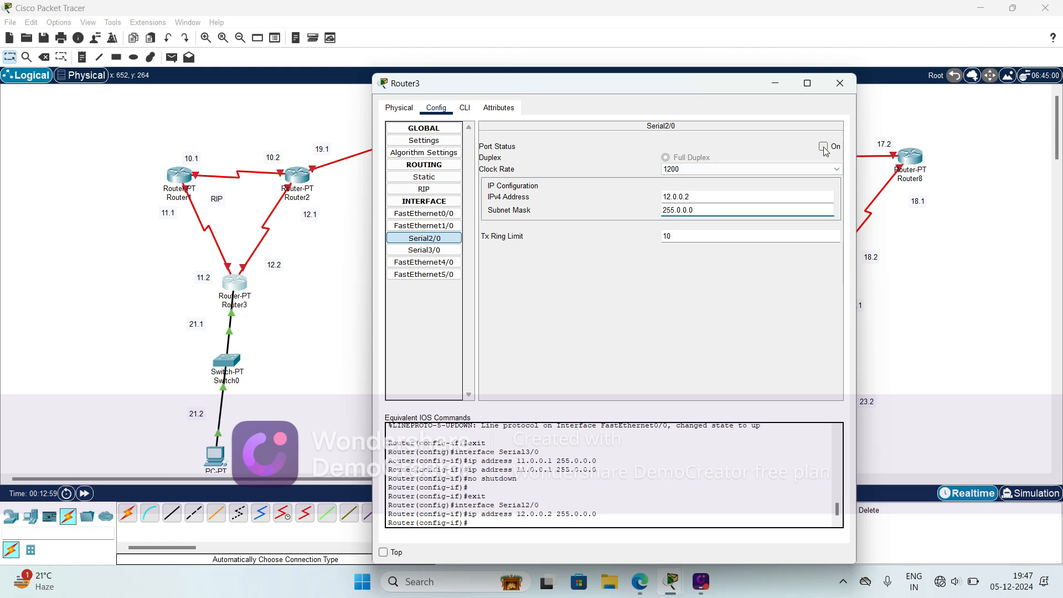
pyautogui.click(824, 147)
pyautogui.click(841, 83)
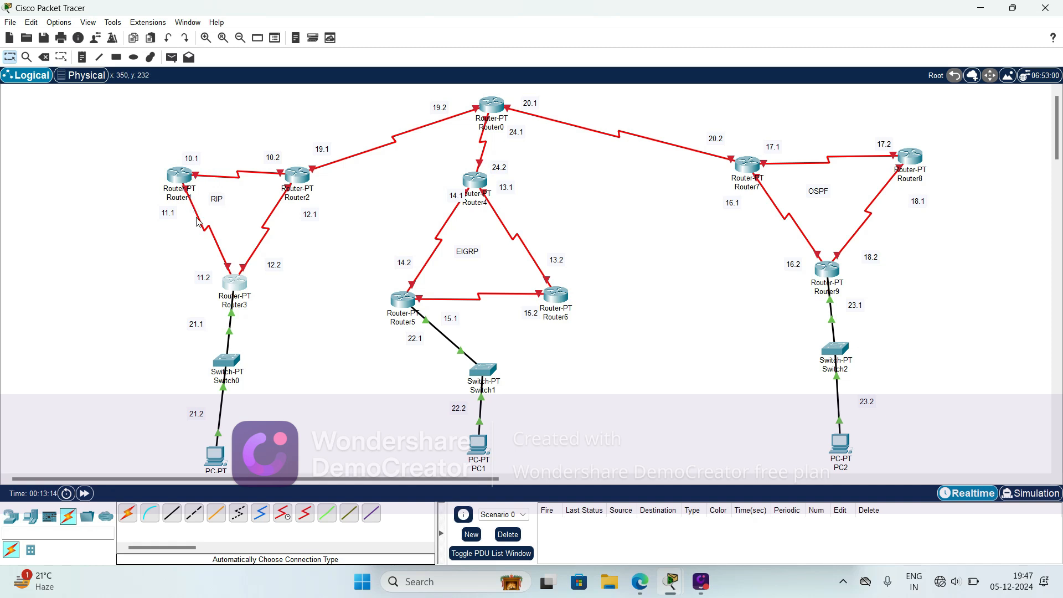
# - Configure Router1's Serial3/0 with IPv4 address 11.0.0.1 and subnet mask 255.0.0.0, and switch the port on
pyautogui.moveTo(207, 233)
pyautogui.click(180, 175)
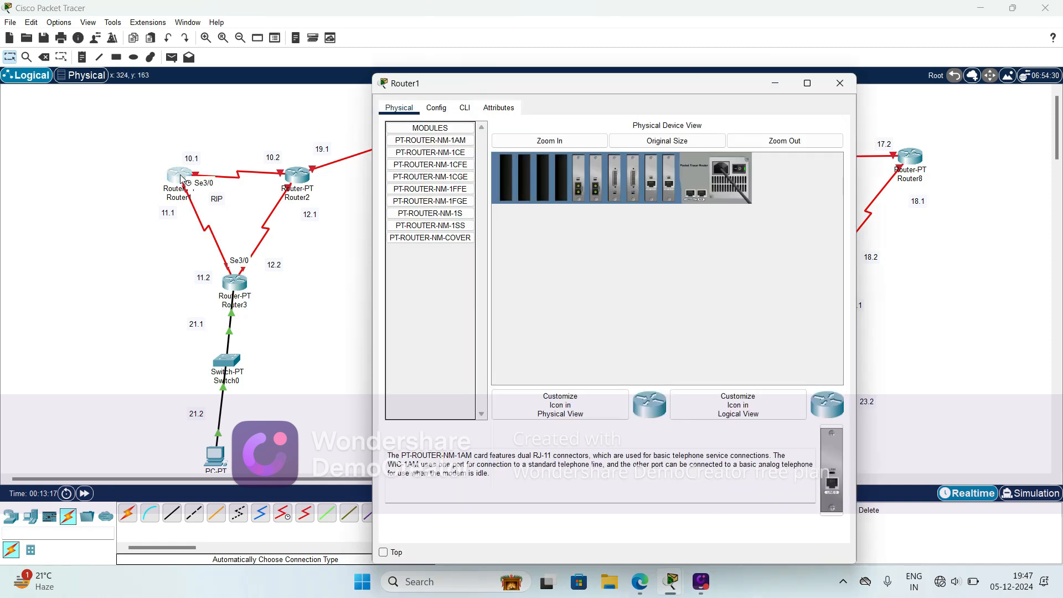
pyautogui.click(436, 109)
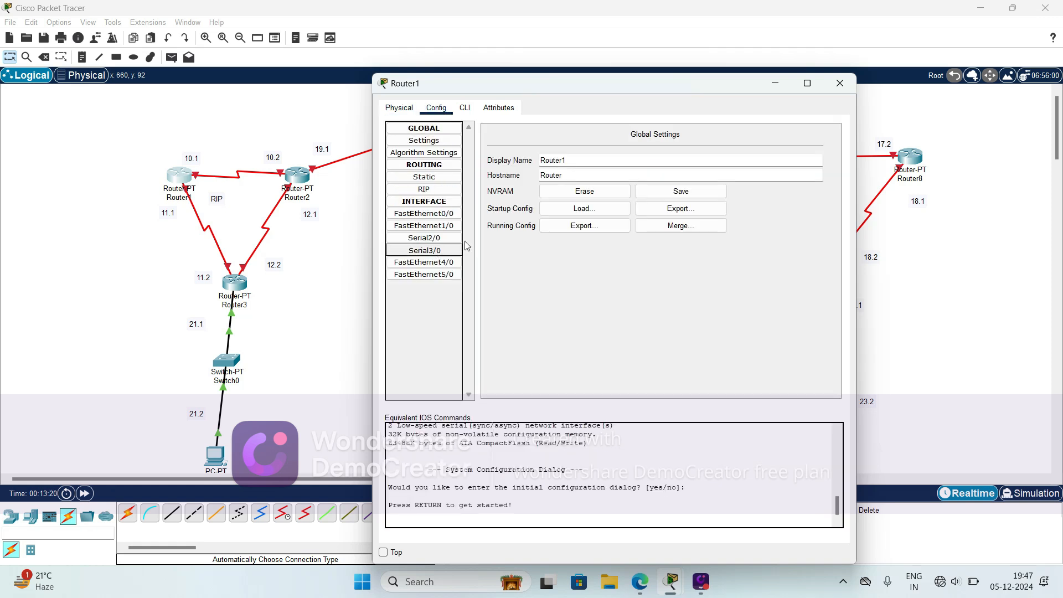
pyautogui.click(670, 197)
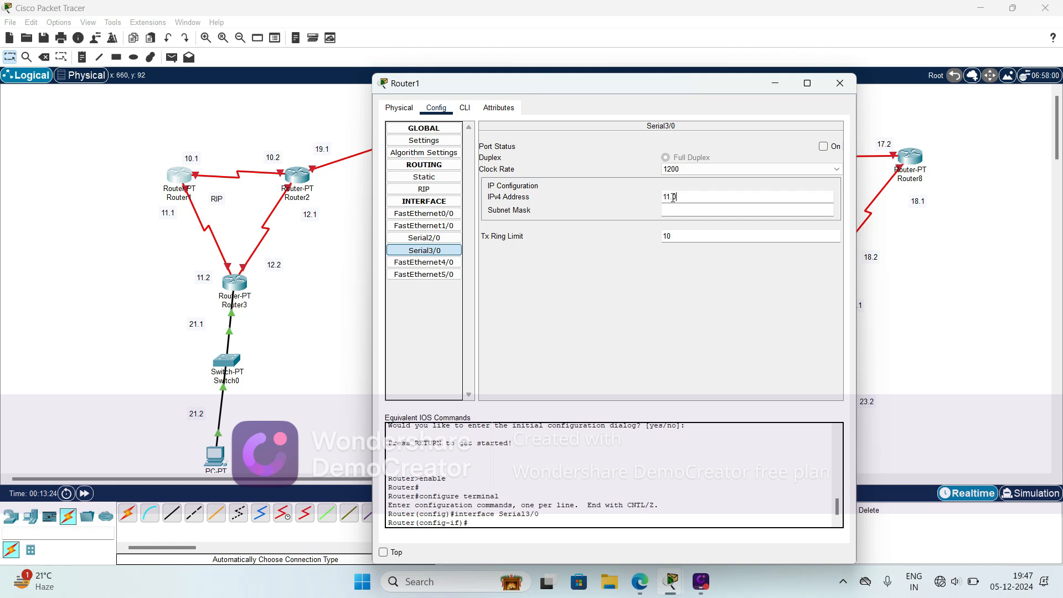
pyautogui.write('11.0.0.1')
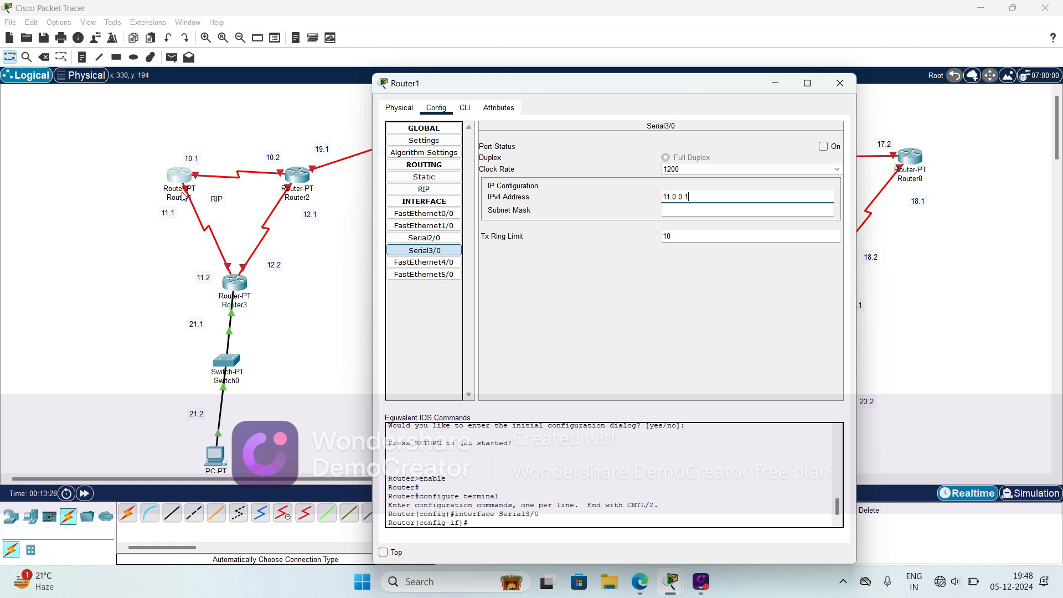
pyautogui.click(424, 256)
pyautogui.click(731, 212)
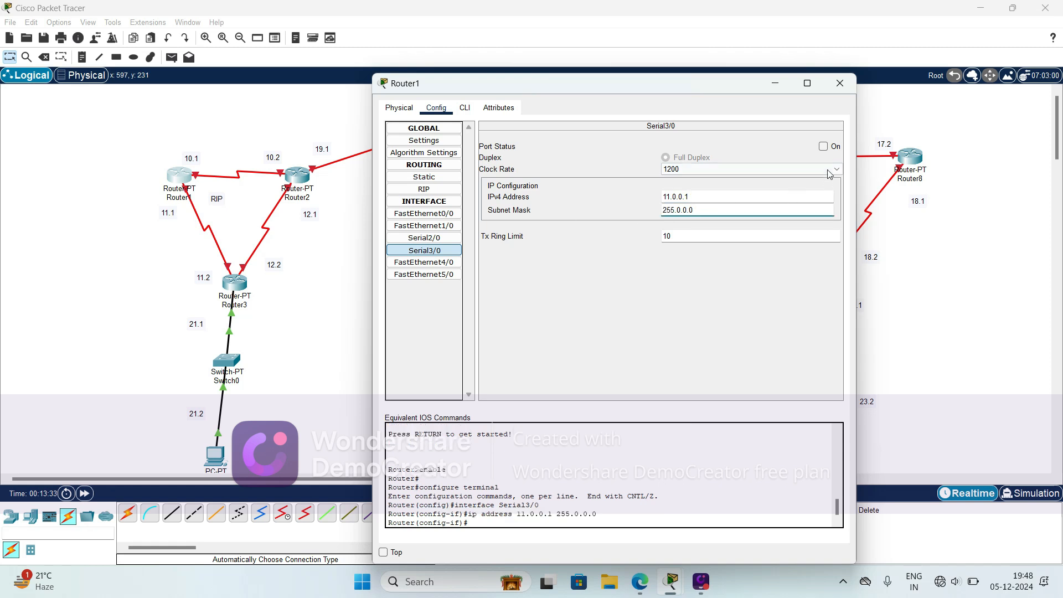
pyautogui.click(824, 147)
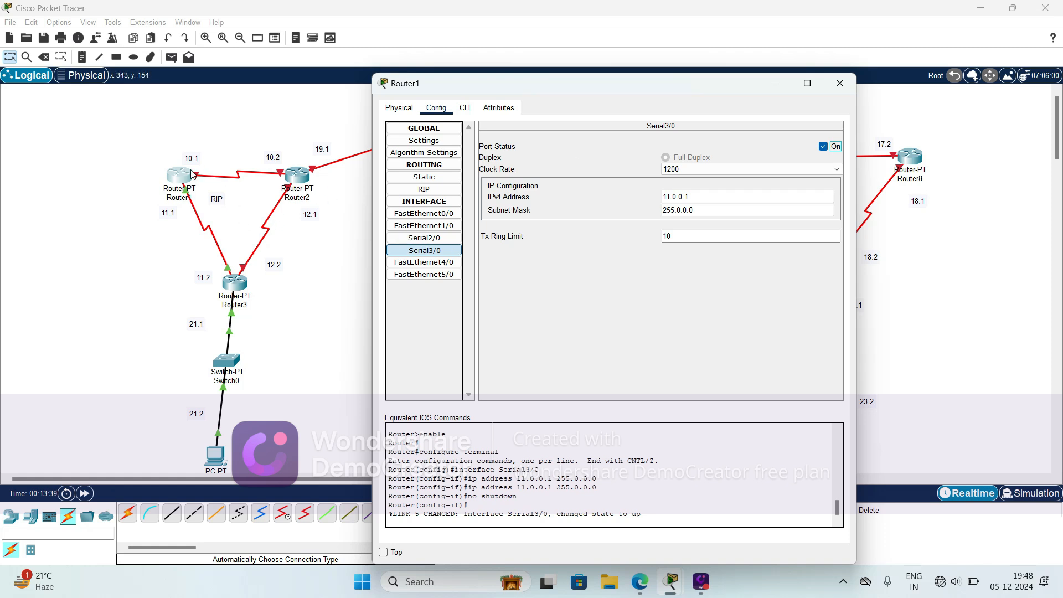
pyautogui.click(232, 201)
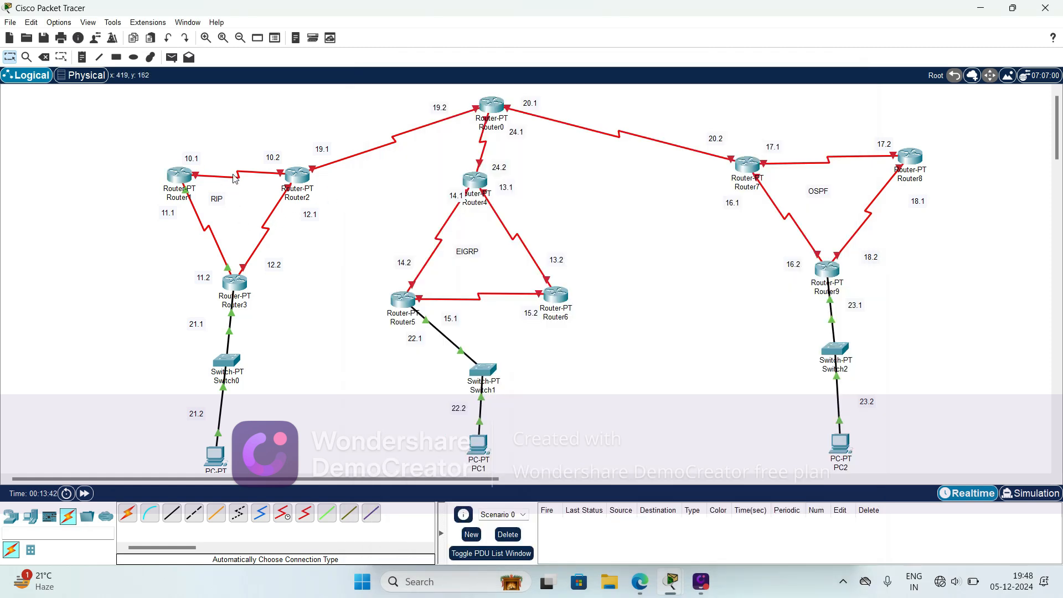
# - Check the port of the Router1–Router2 link and configure Router1's Serial2/0 with 10.0.0.1, mask 255.0.0.0 and the port on
pyautogui.moveTo(235, 181)
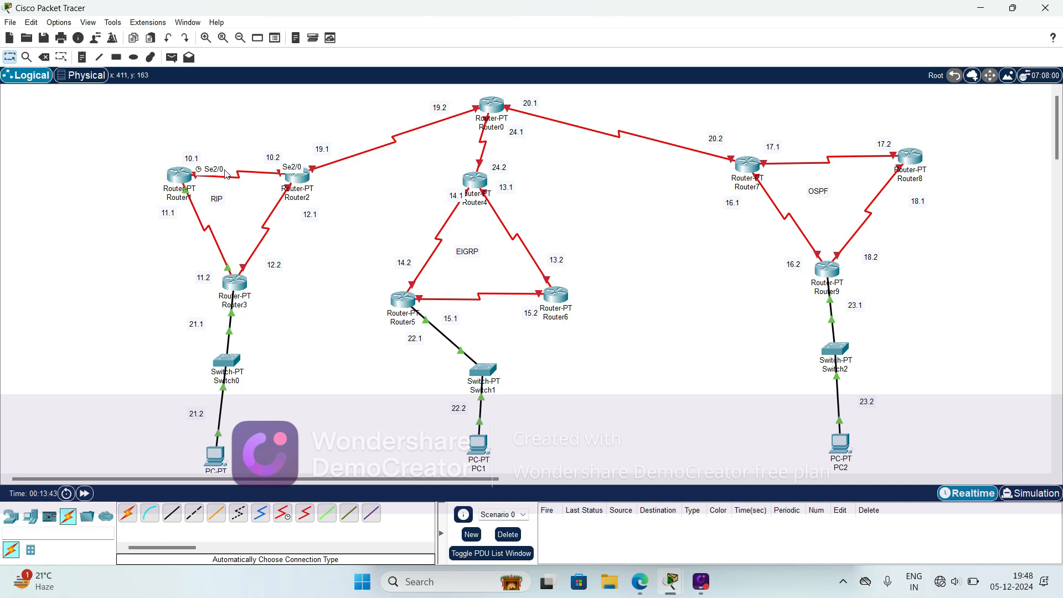
pyautogui.click(188, 176)
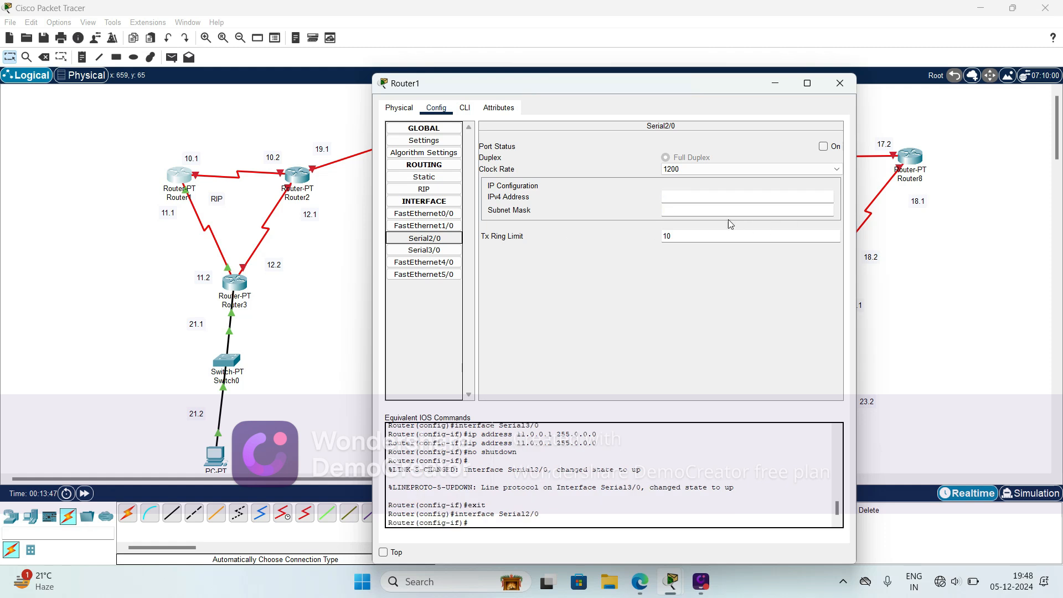
pyautogui.click(693, 195)
pyautogui.write('10.0.0.')
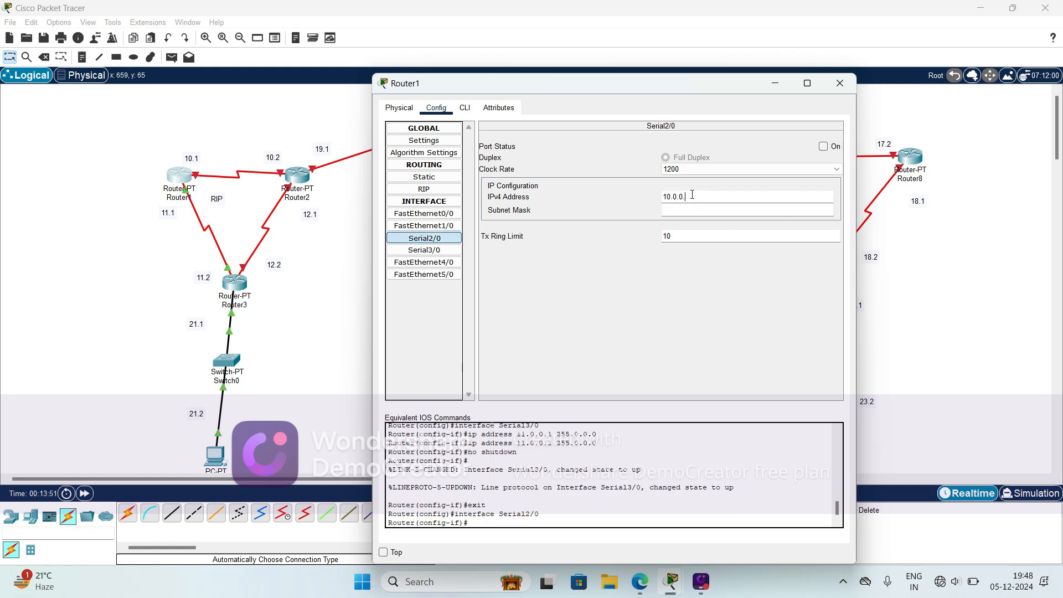
pyautogui.write('1')
pyautogui.press('Tab')
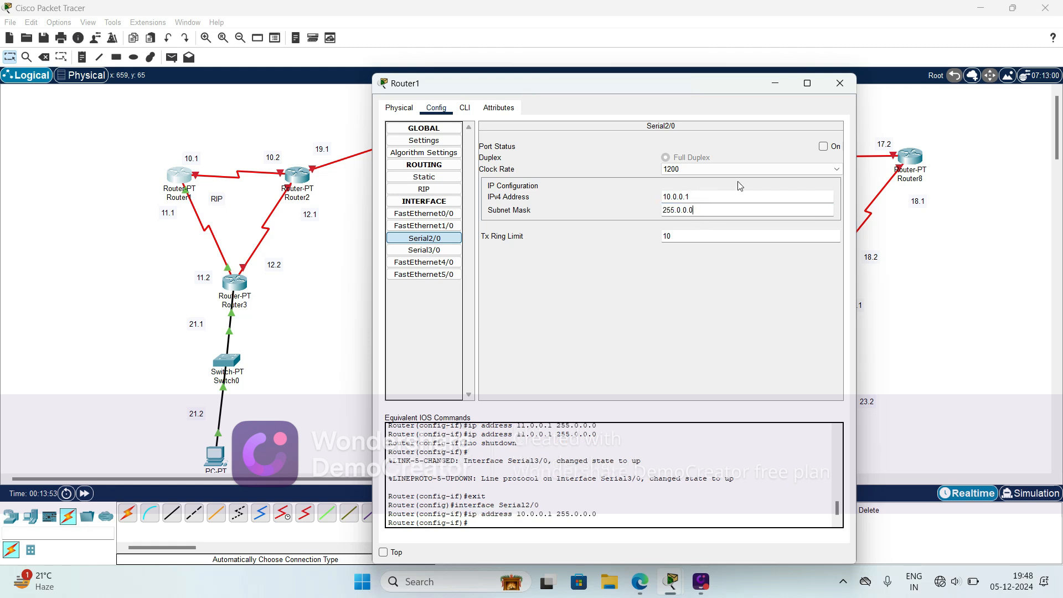
pyautogui.click(824, 147)
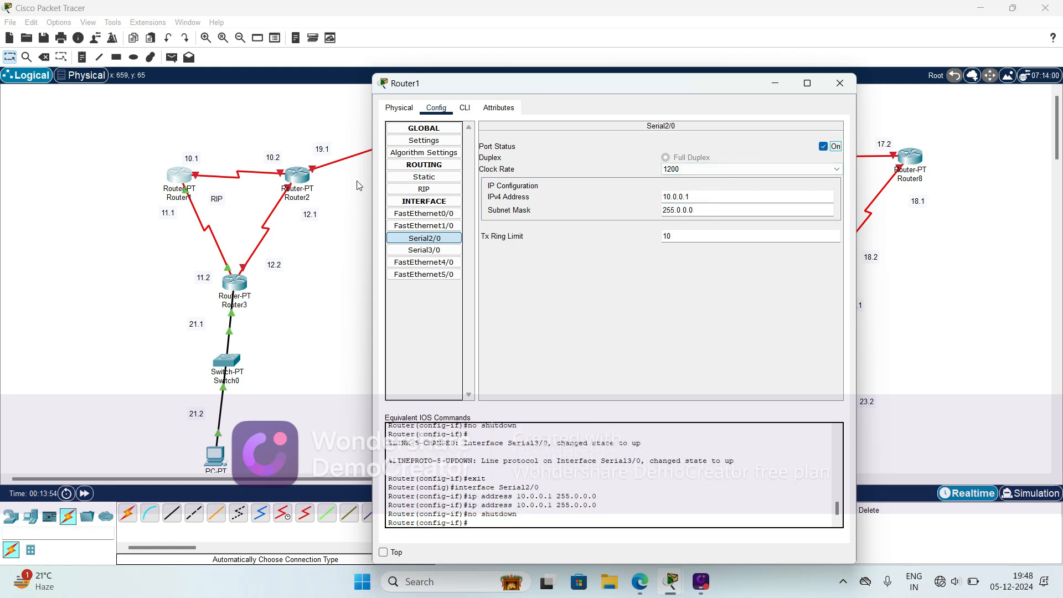
pyautogui.click(324, 277)
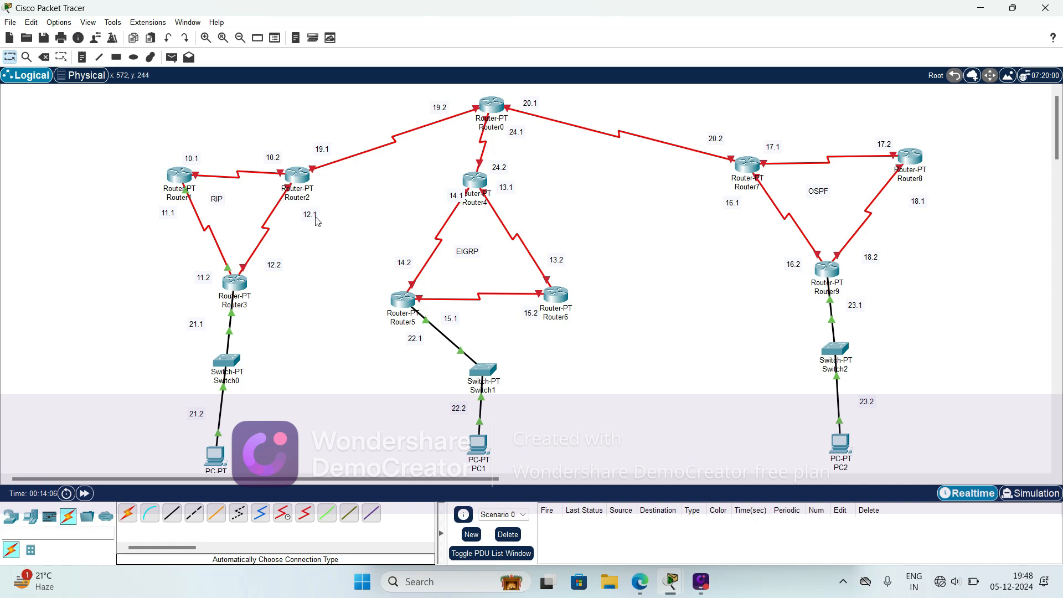
# - Configure Router2's Serial2/0, facing Router1, with IPv4 address 10.0.0.2 and subnet mask 255.0.0.0, and switch the port on
pyautogui.click(301, 177)
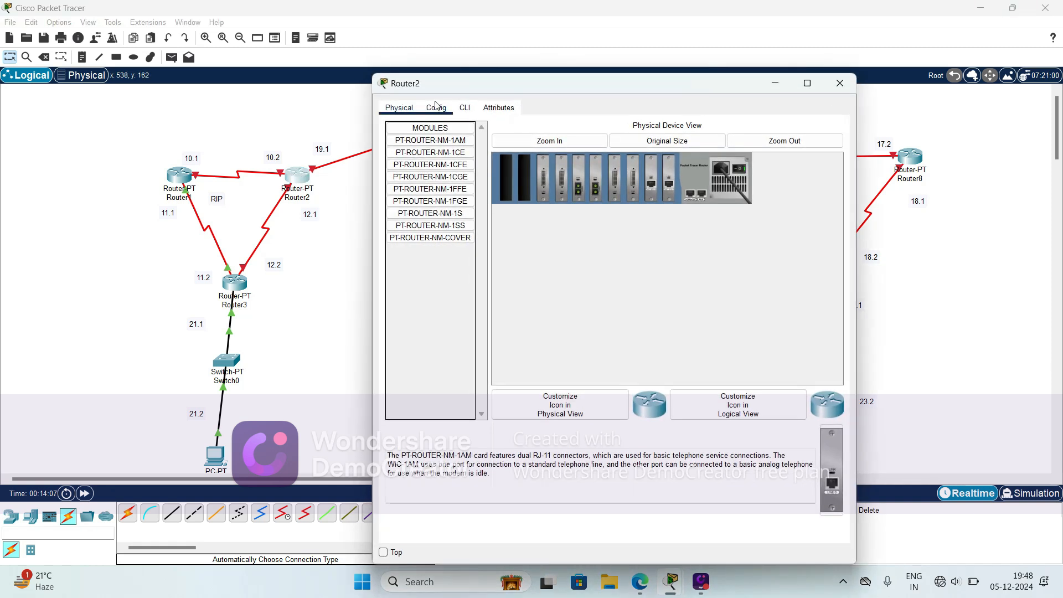
pyautogui.click(296, 144)
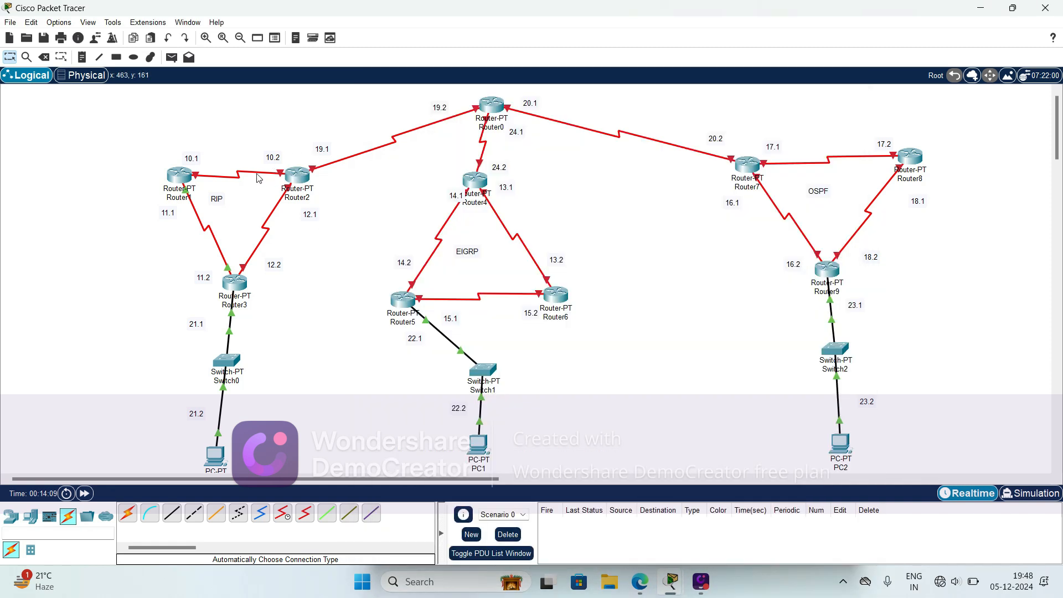
pyautogui.moveTo(239, 178)
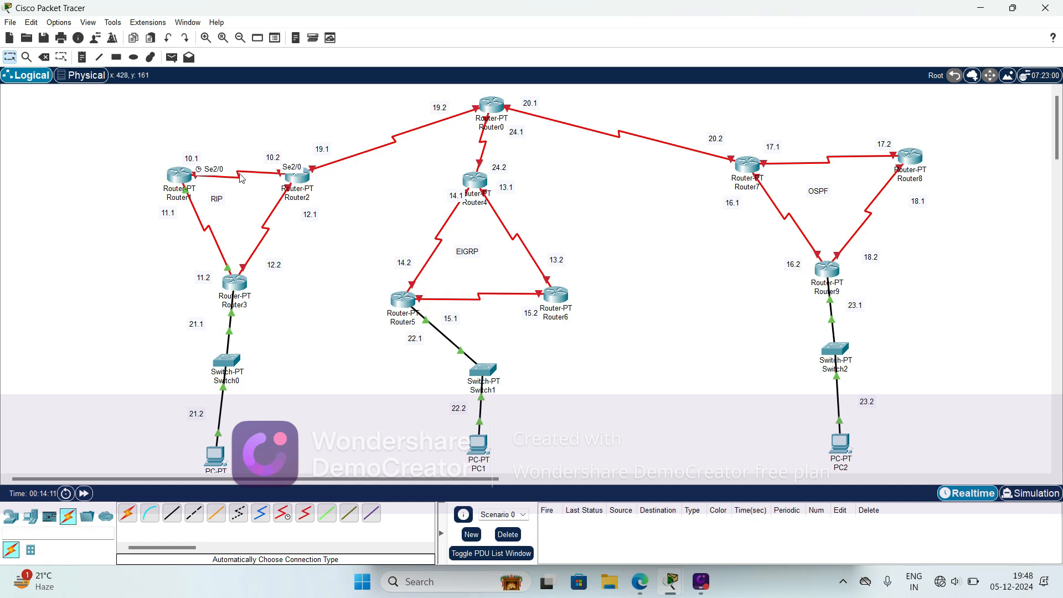
pyautogui.click(295, 178)
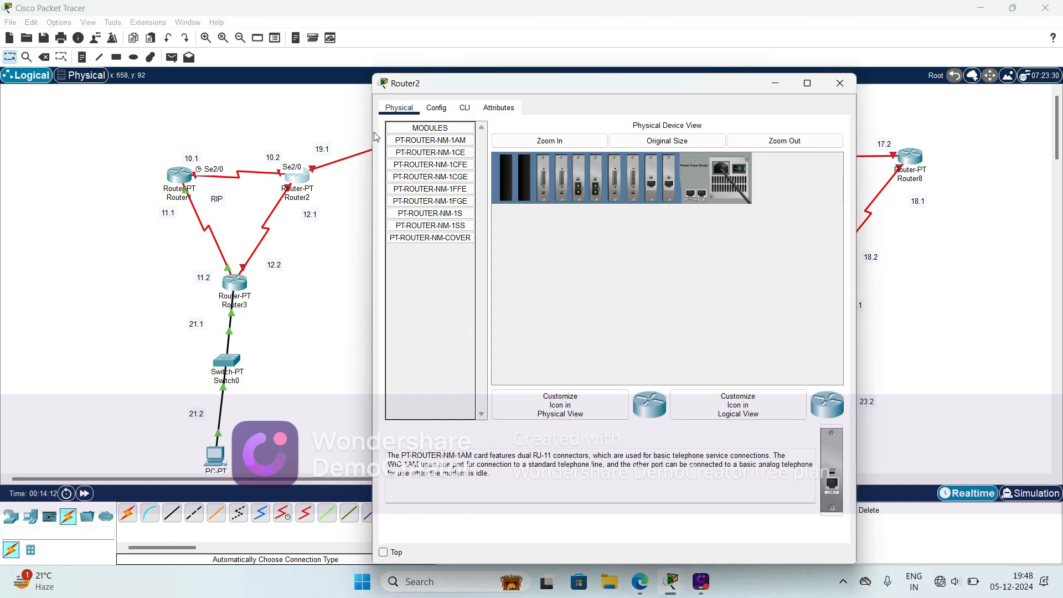
pyautogui.click(436, 108)
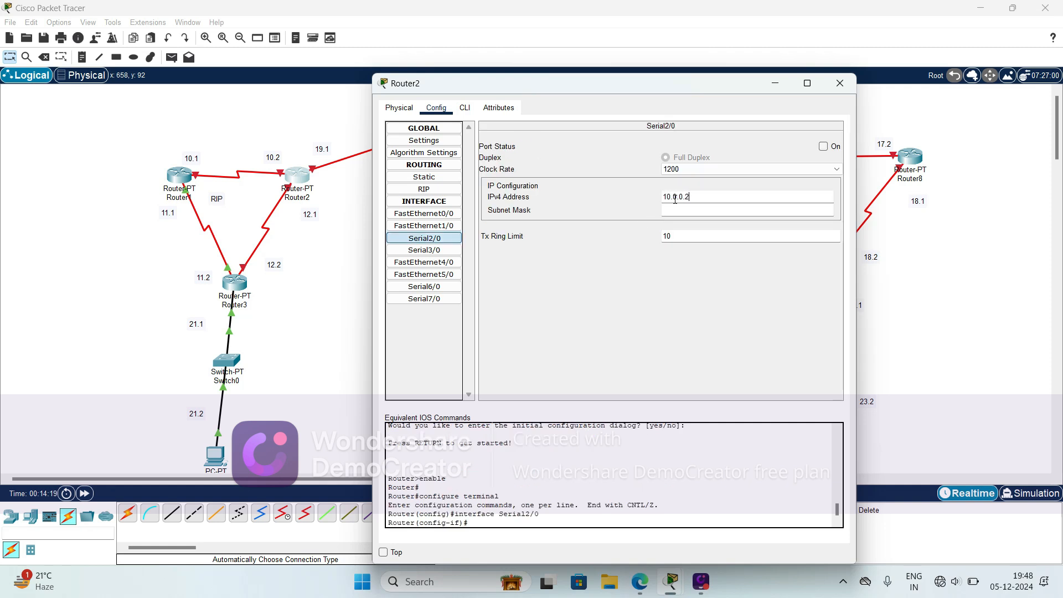
pyautogui.click(685, 208)
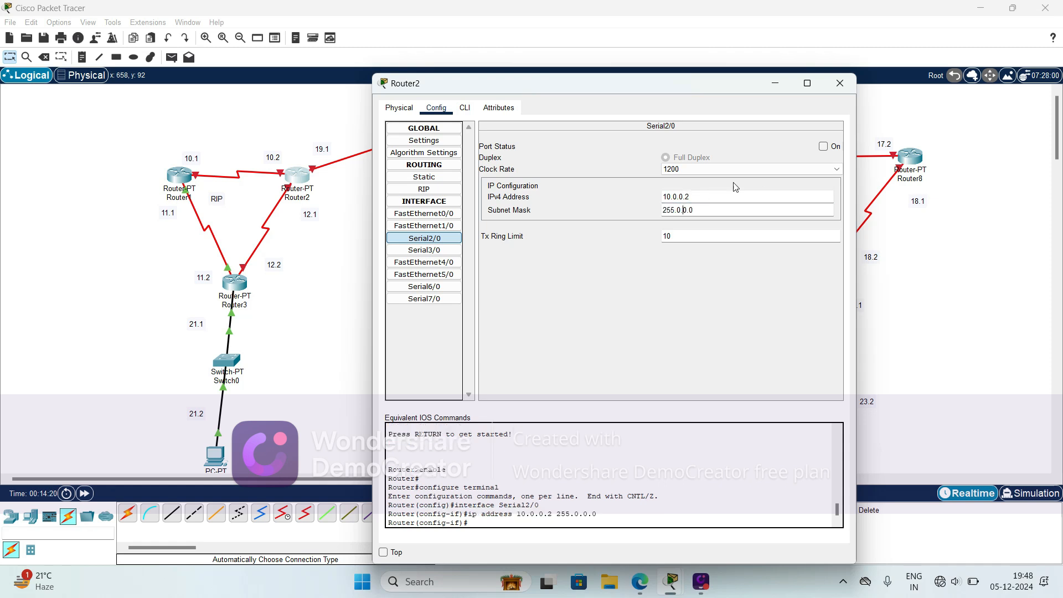
pyautogui.click(823, 146)
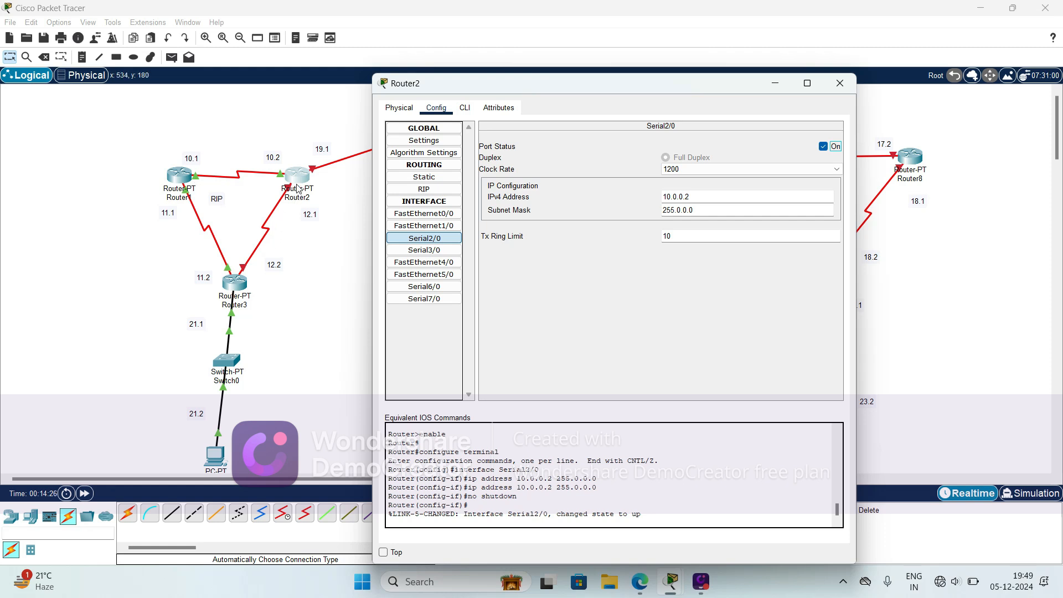
pyautogui.click(302, 247)
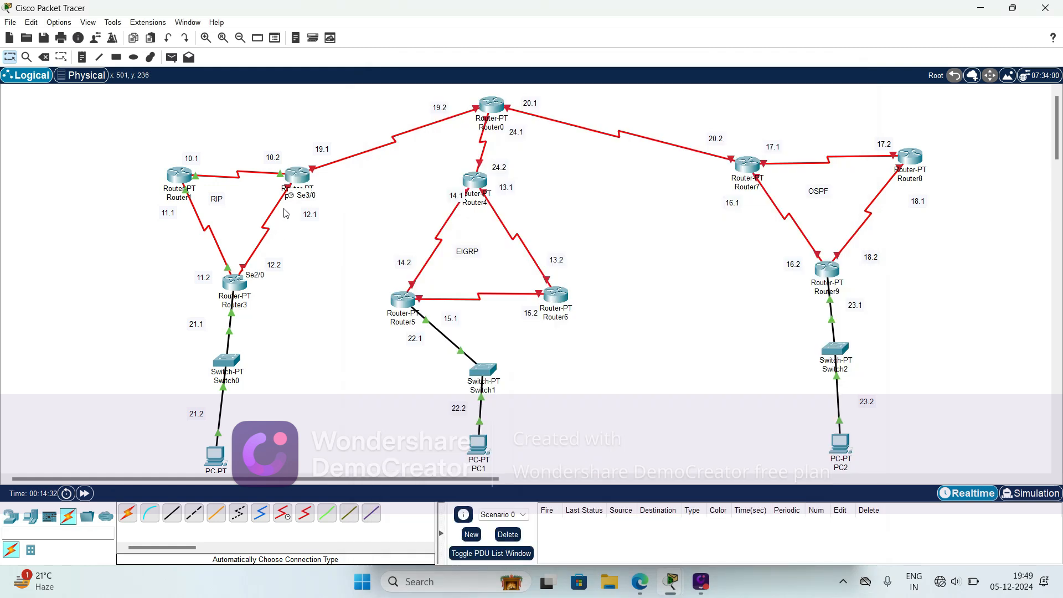
# - Configure Router2's Serial3/0, facing Router3, with IPv4 address 12.0.0.1 and subnet mask 255.0.0.0, and switch the port on
pyautogui.click(300, 179)
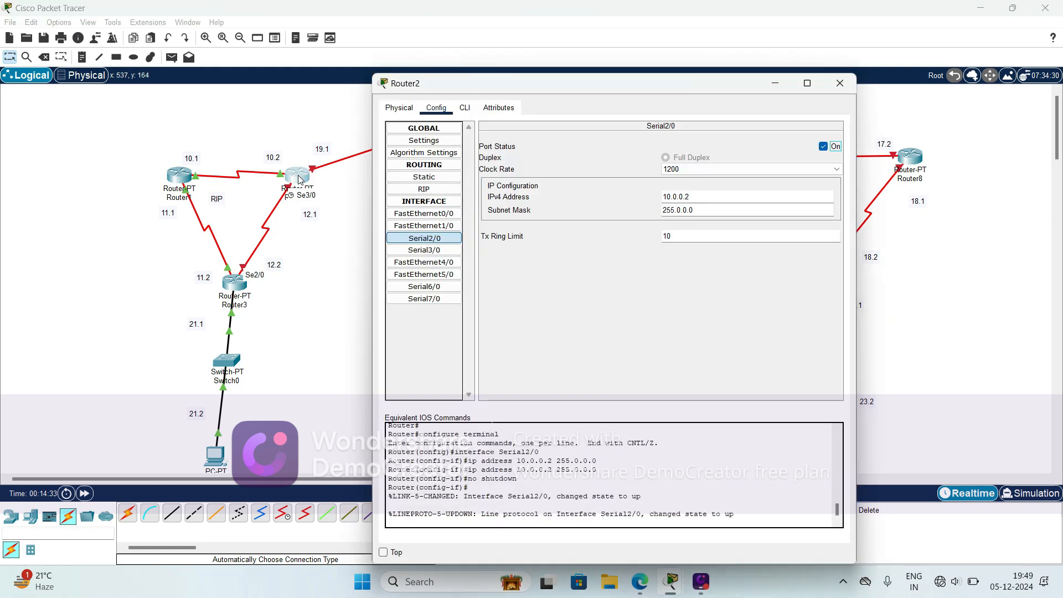
pyautogui.click(424, 250)
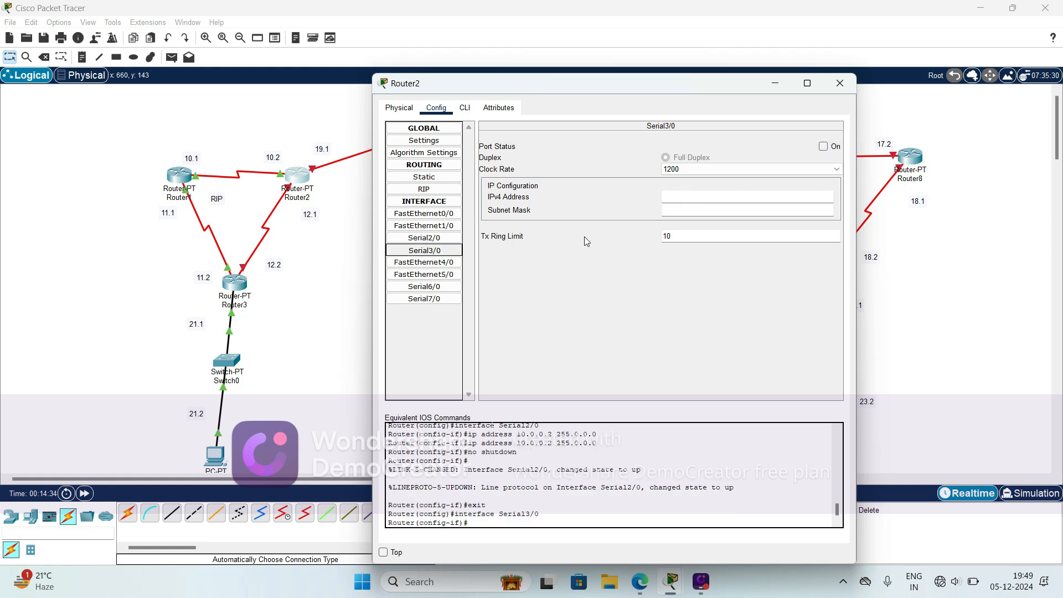
pyautogui.click(669, 196)
pyautogui.write('12.0.0.1')
pyautogui.click(669, 210)
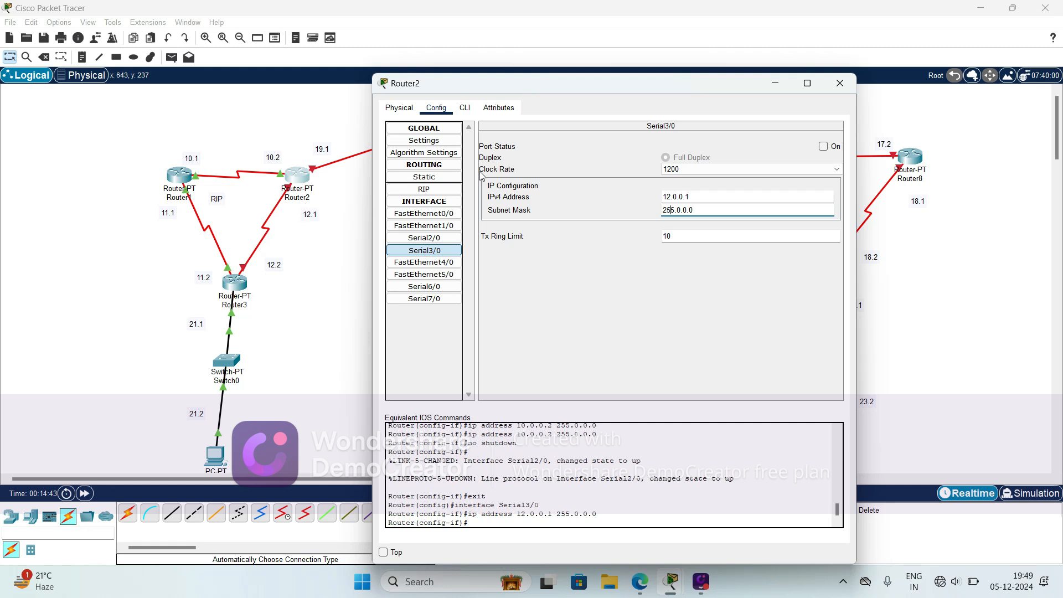
pyautogui.click(824, 146)
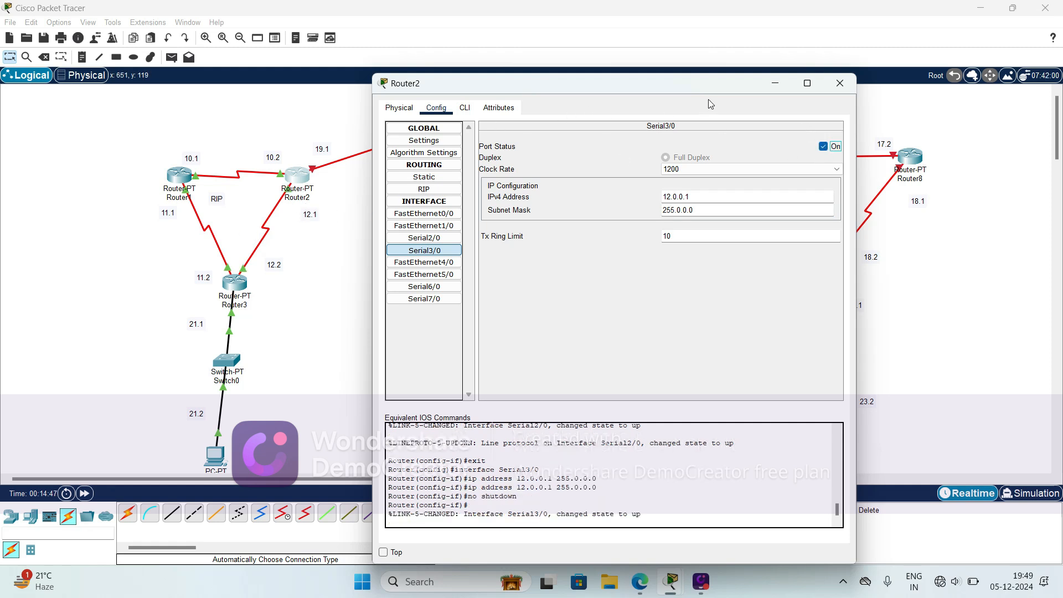
# - Check the port of the Router2–Router0 link and configure Router2's Serial6/0 with 19.0.0.1, mask 255.0.0.0 and the port on
pyautogui.moveTo(537, 83); pyautogui.dragTo(580, 136)
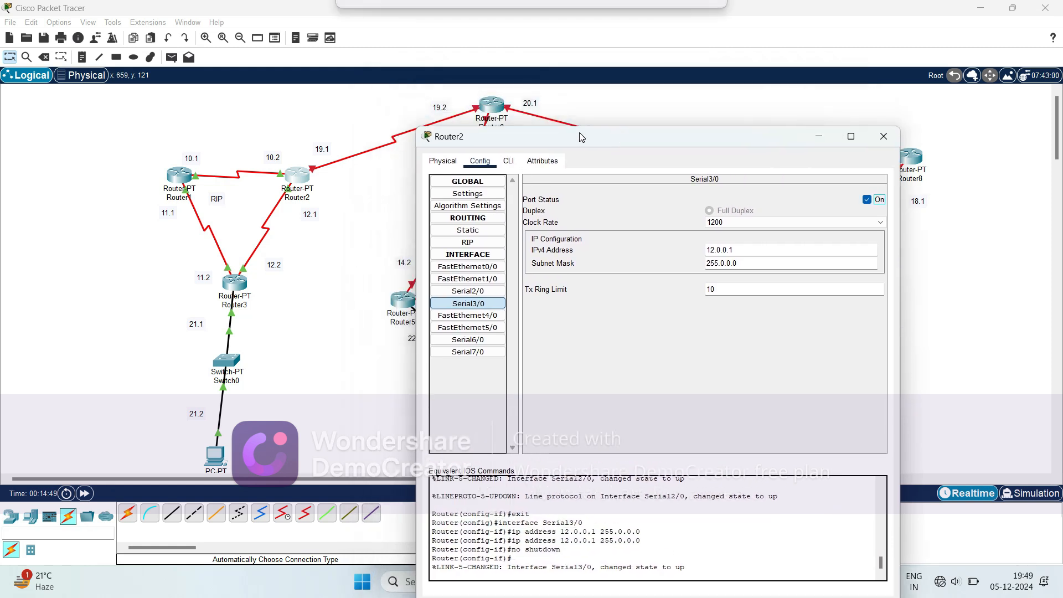
pyautogui.click(372, 312)
pyautogui.moveTo(393, 145)
pyautogui.click(298, 176)
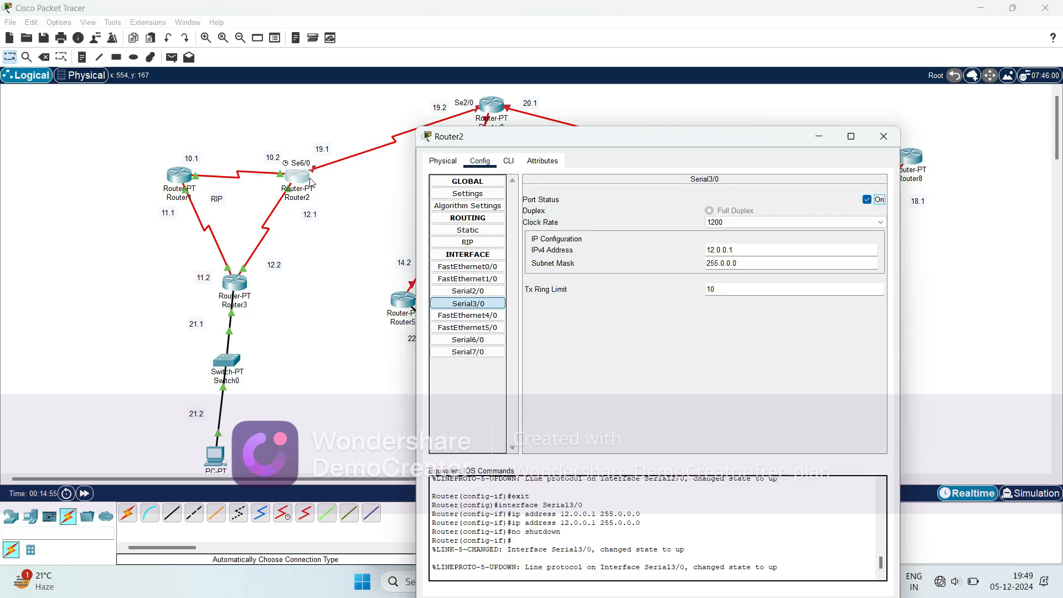
pyautogui.click(468, 339)
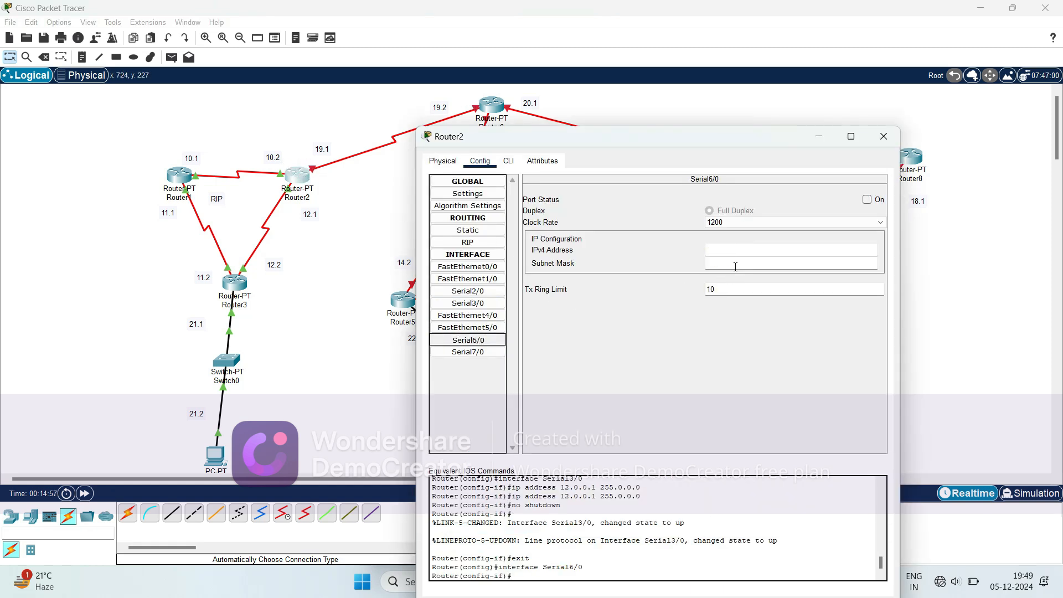
pyautogui.click(738, 252)
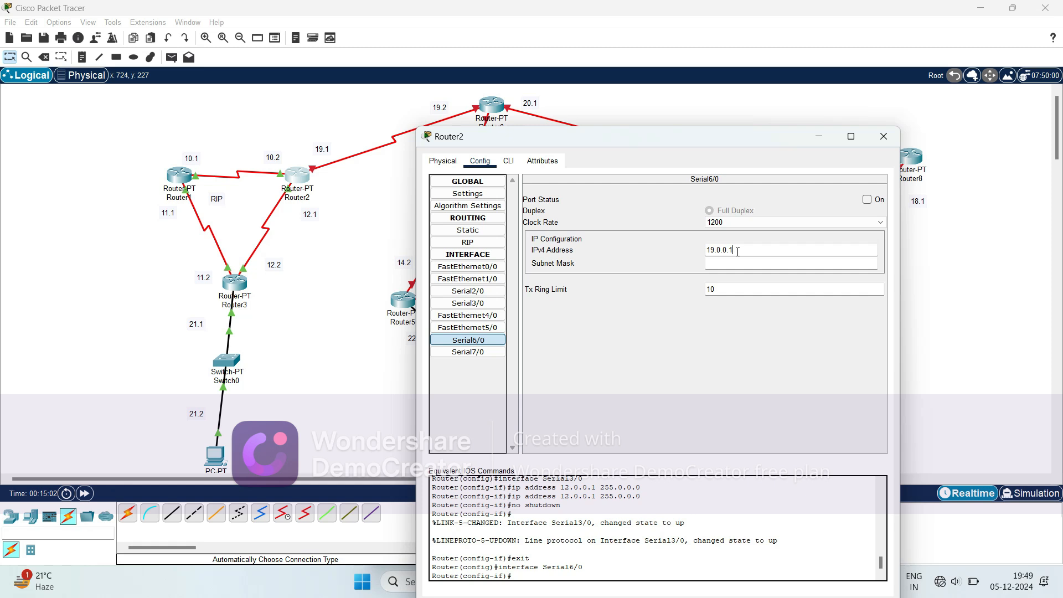
pyautogui.click(746, 250)
pyautogui.click(756, 263)
pyautogui.click(868, 200)
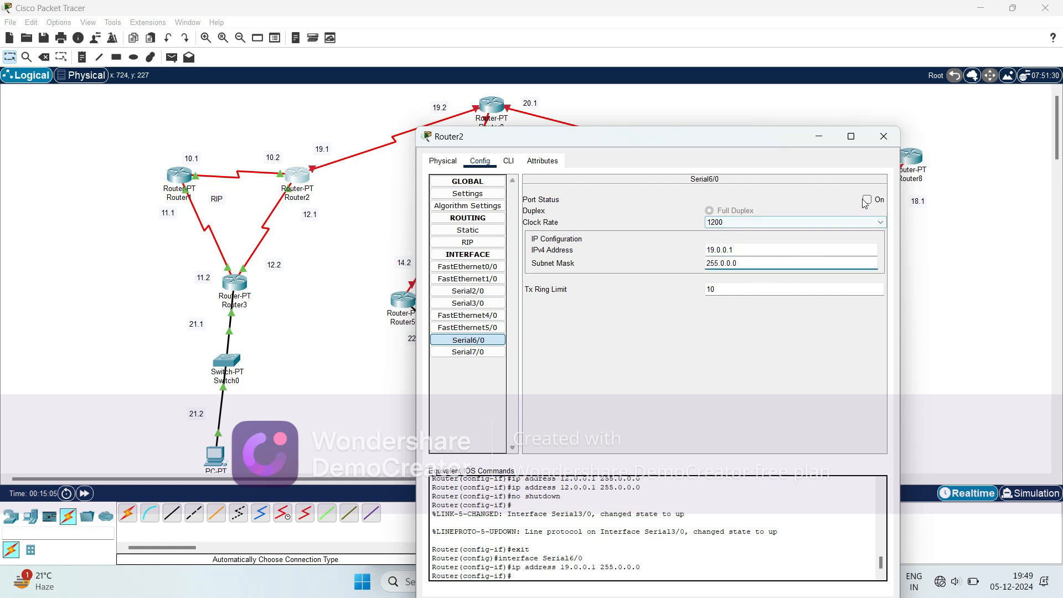
pyautogui.click(884, 136)
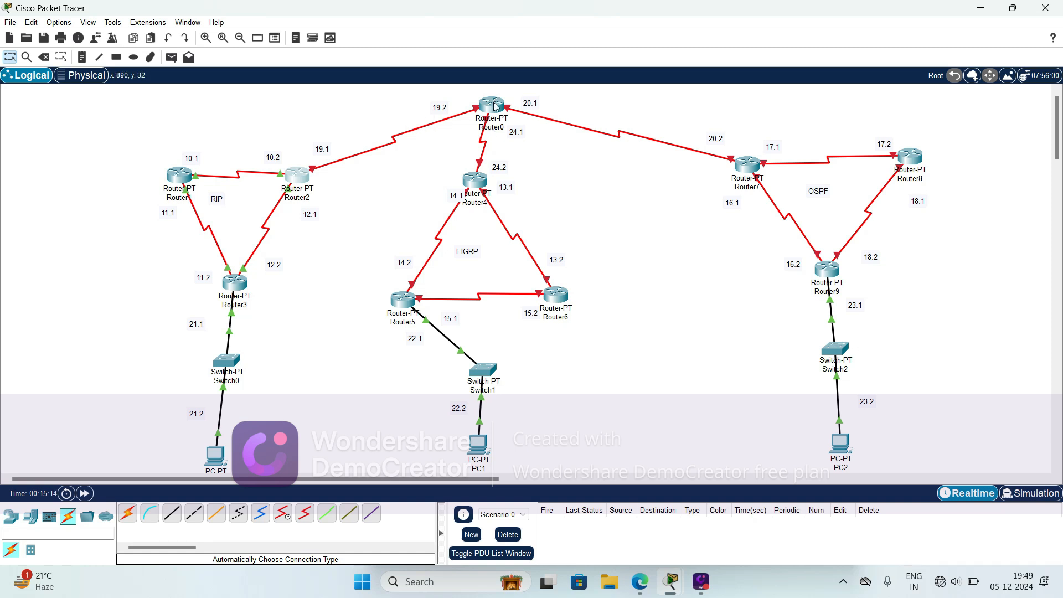
# - Check the port of the Router2–Router0 link and configure Router0's Serial2/0 with 19.0.0.2, mask 255.0.0.0 and the port on
pyautogui.moveTo(495, 105)
pyautogui.click(487, 110)
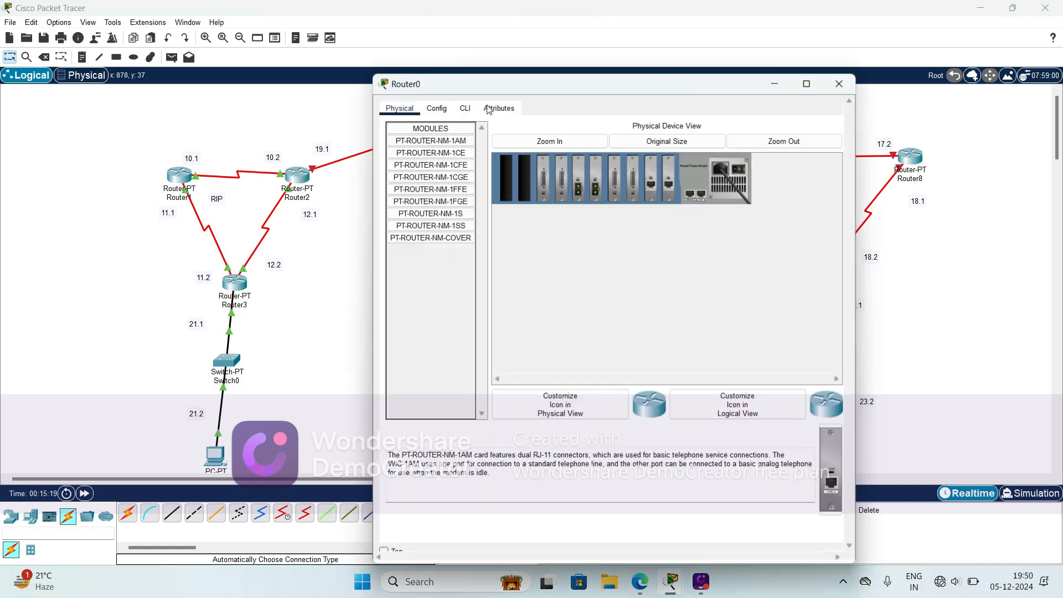
pyautogui.click(348, 223)
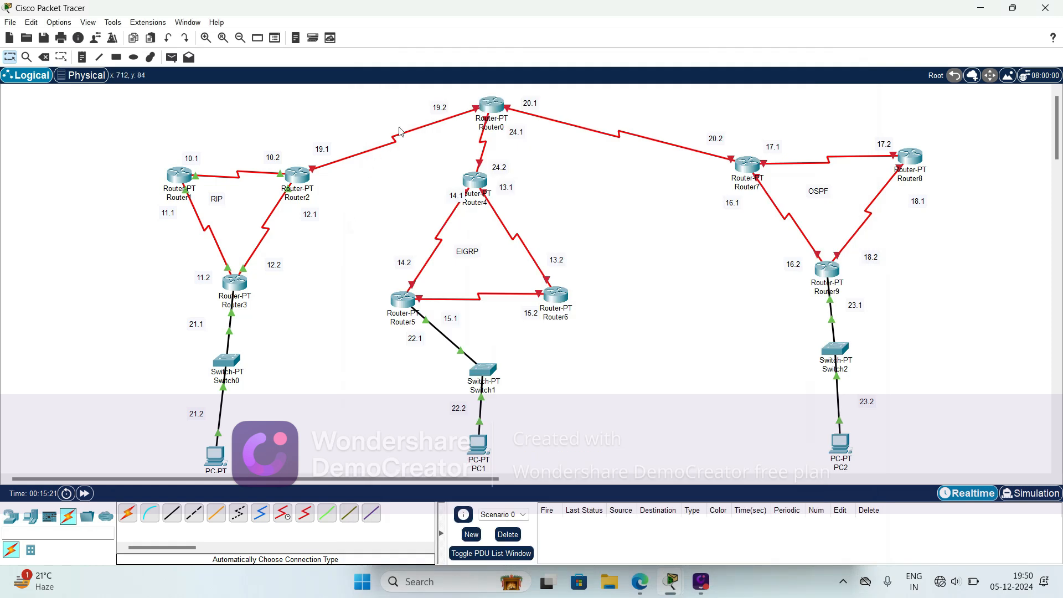
pyautogui.moveTo(391, 139)
pyautogui.click(498, 106)
pyautogui.click(439, 108)
pyautogui.moveTo(515, 83); pyautogui.dragTo(648, 76)
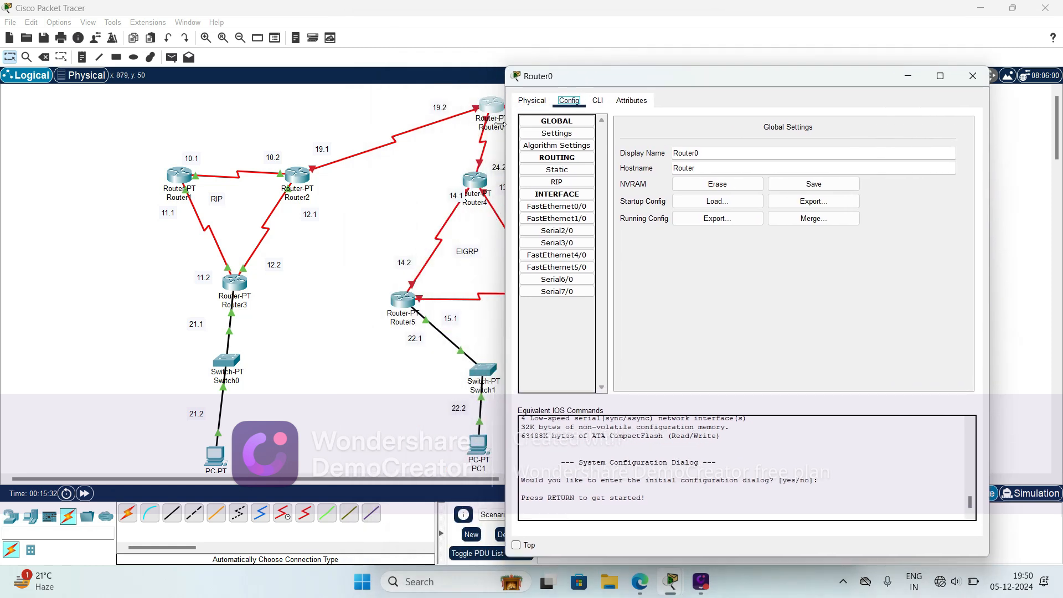
pyautogui.click(557, 230)
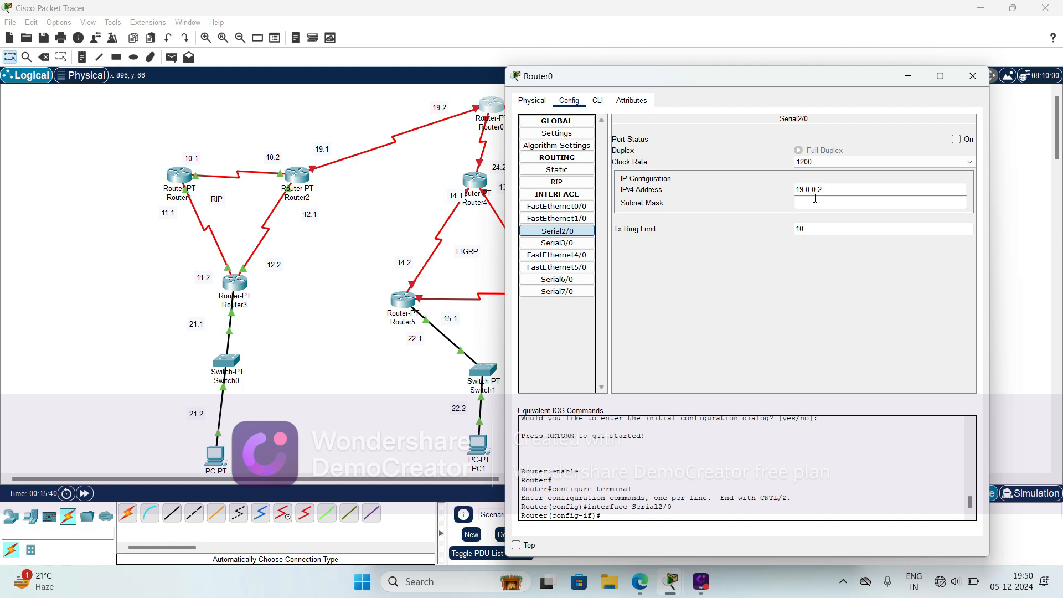
pyautogui.click(815, 203)
pyautogui.click(956, 139)
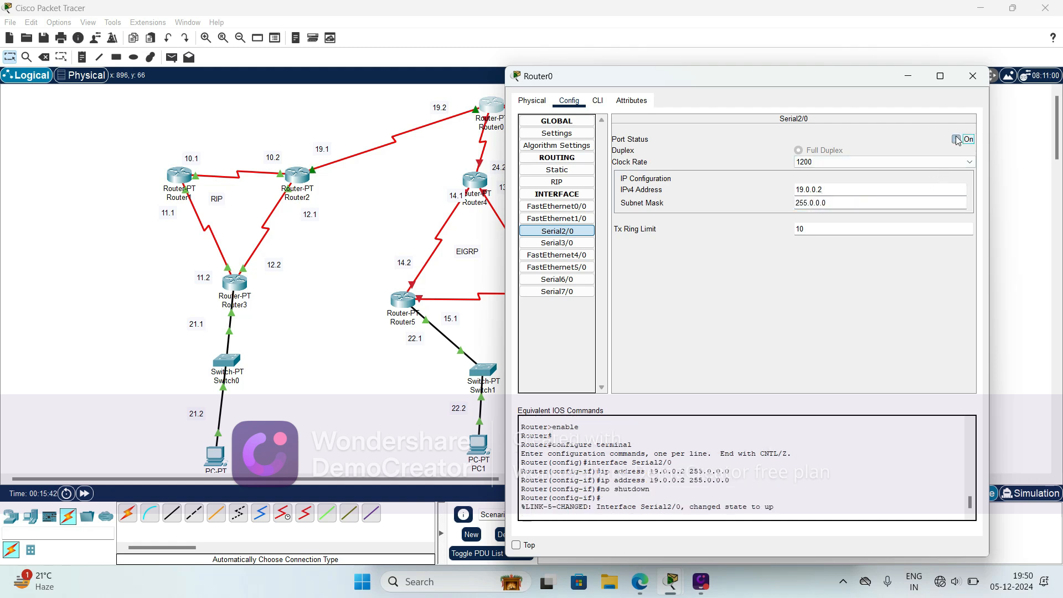
pyautogui.click(363, 191)
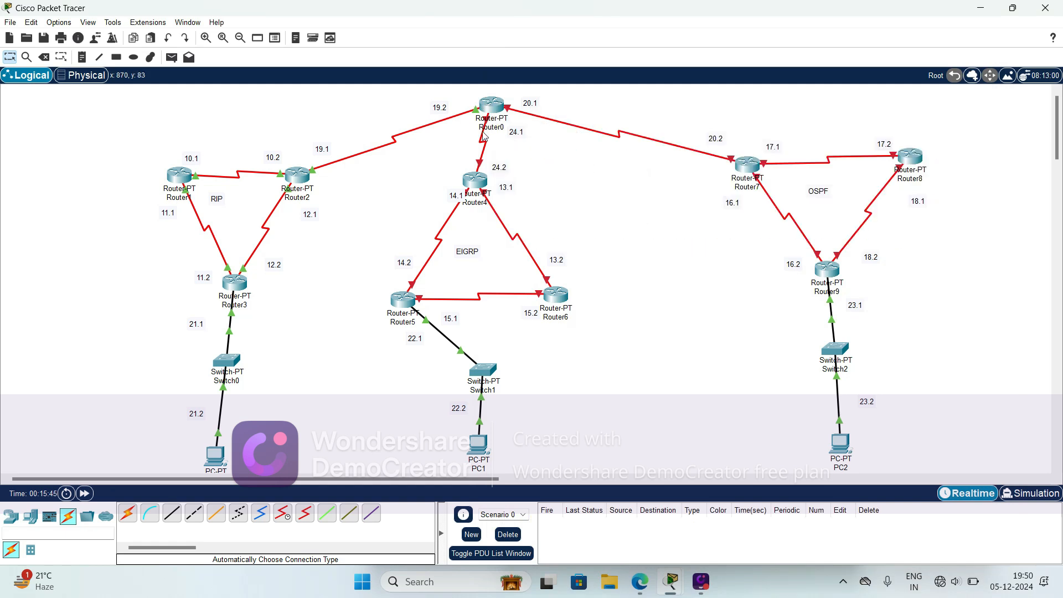
# - Configure Router0's Serial3/0, facing Router4, with IPv4 address 24.0.0.1 and subnet mask 255.0.0.0, and switch the port on
pyautogui.moveTo(483, 145)
pyautogui.click(492, 106)
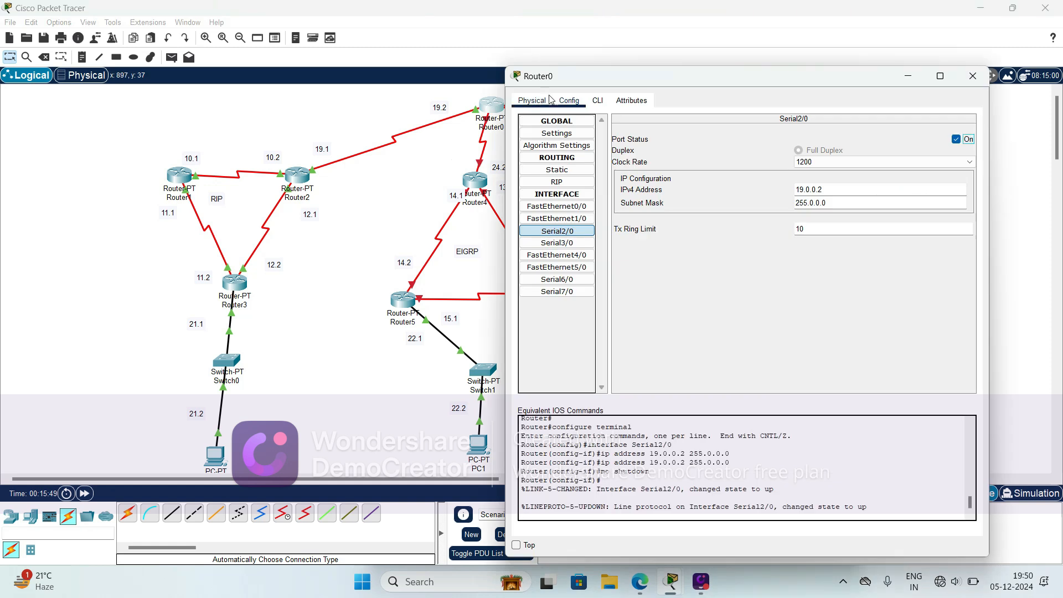
pyautogui.click(557, 242)
pyautogui.click(831, 194)
pyautogui.click(812, 189)
pyautogui.moveTo(666, 75); pyautogui.dragTo(750, 74)
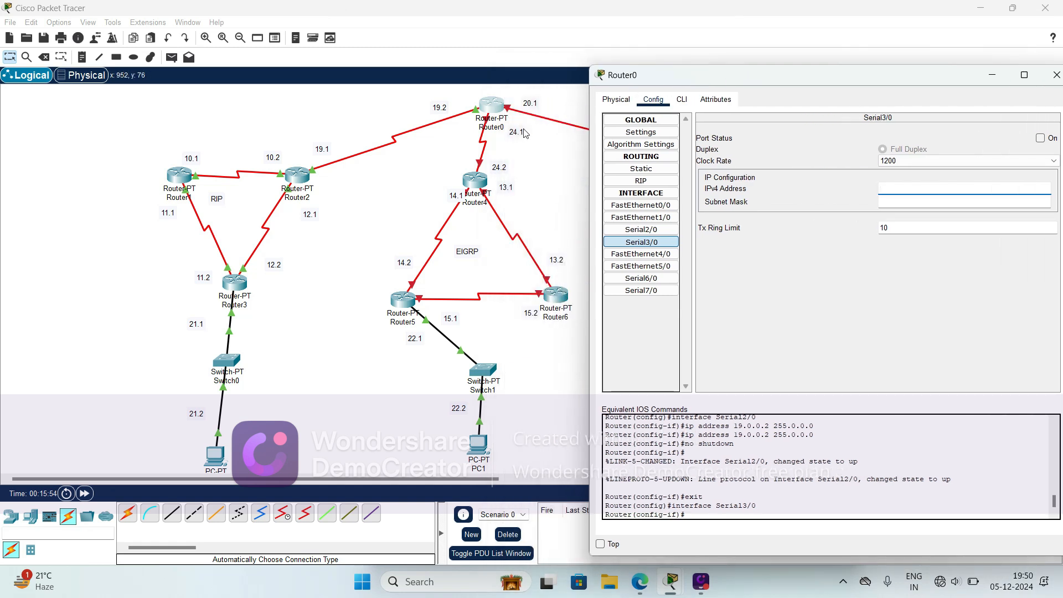
pyautogui.write('24.0.0.1')
pyautogui.click(880, 205)
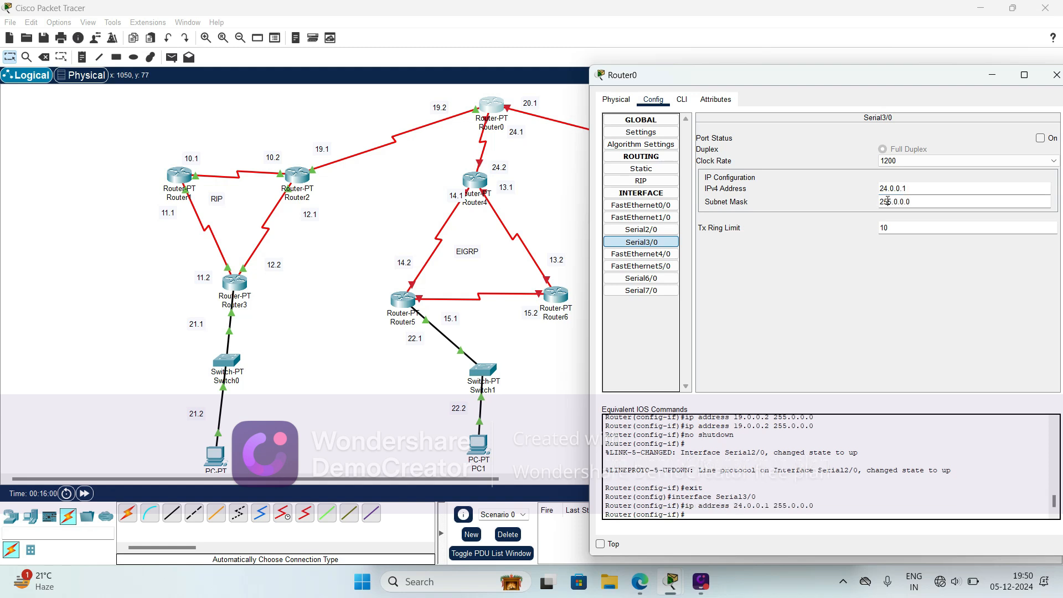
pyautogui.click(1041, 138)
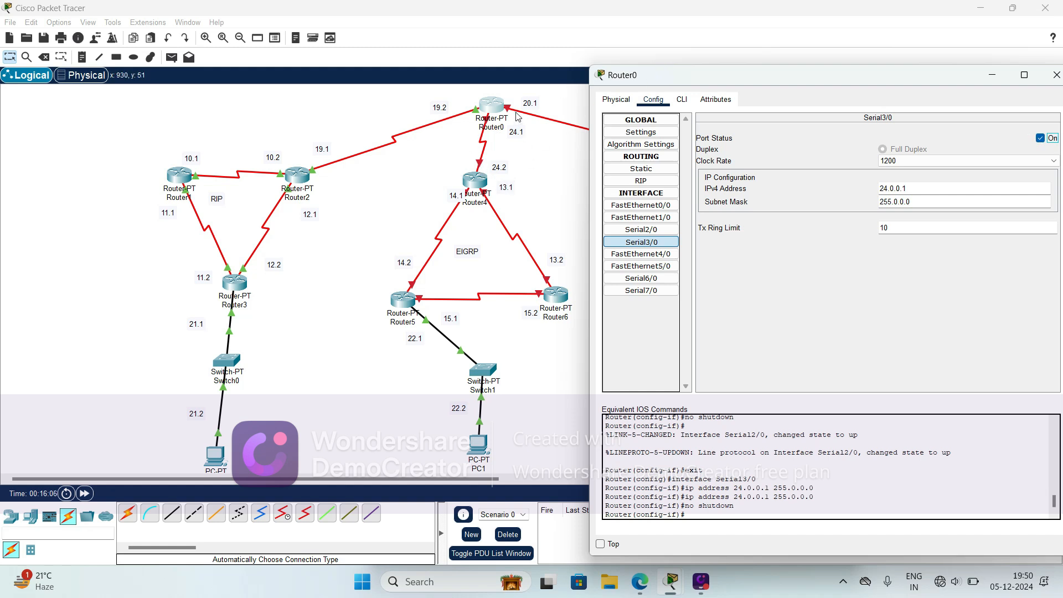
pyautogui.click(552, 174)
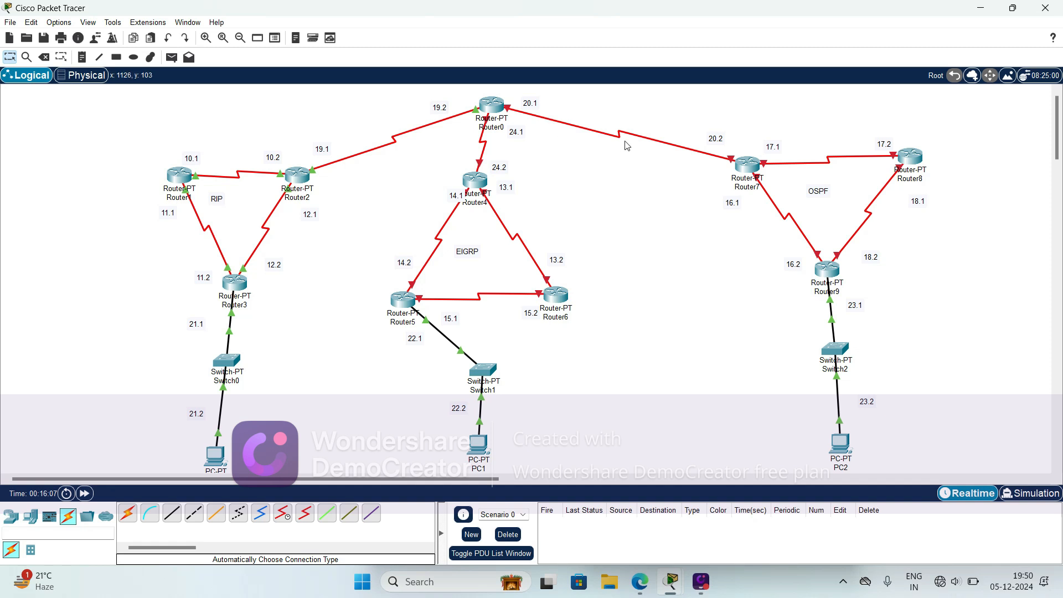
# - Configure Router0's Serial6/0, facing Router7, with IPv4 address 20.0.0.1 and subnet mask 255.0.0.0, and switch the port on
pyautogui.moveTo(619, 139)
pyautogui.click(493, 106)
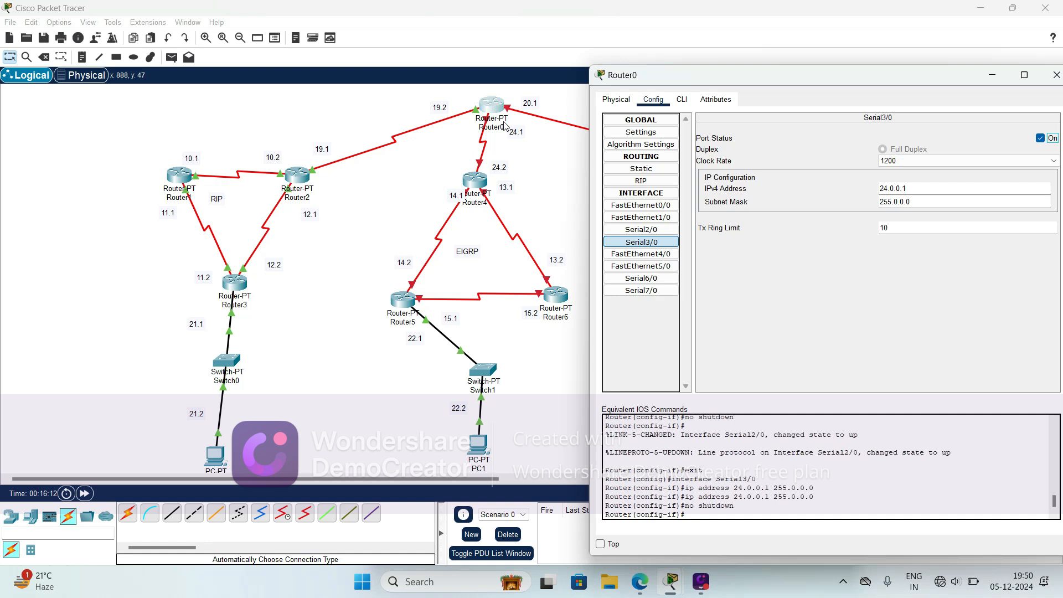
pyautogui.click(657, 278)
pyautogui.click(900, 187)
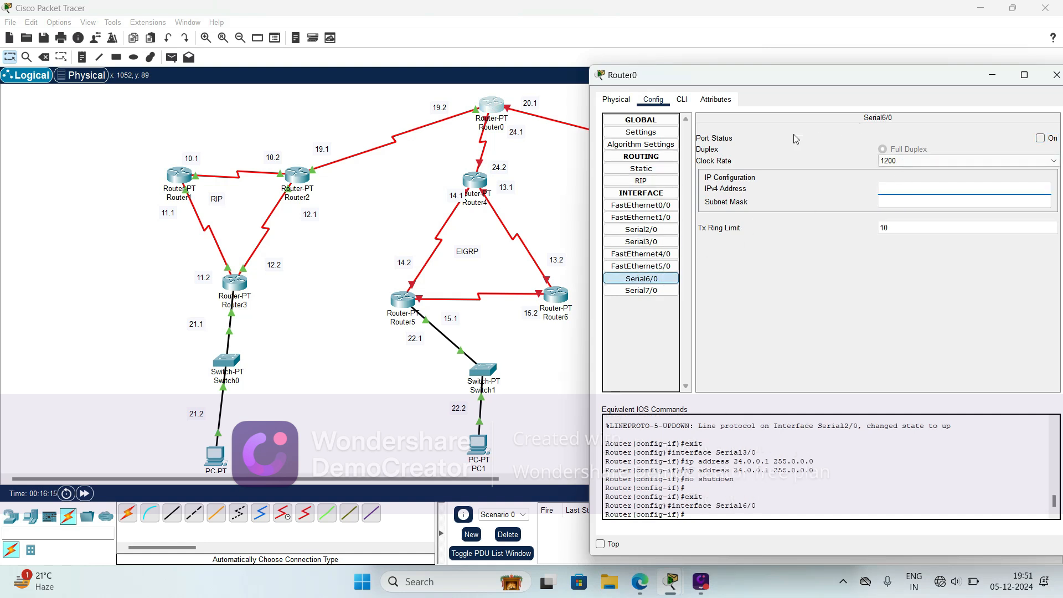
pyautogui.write('20.0.0.1')
pyautogui.click(891, 200)
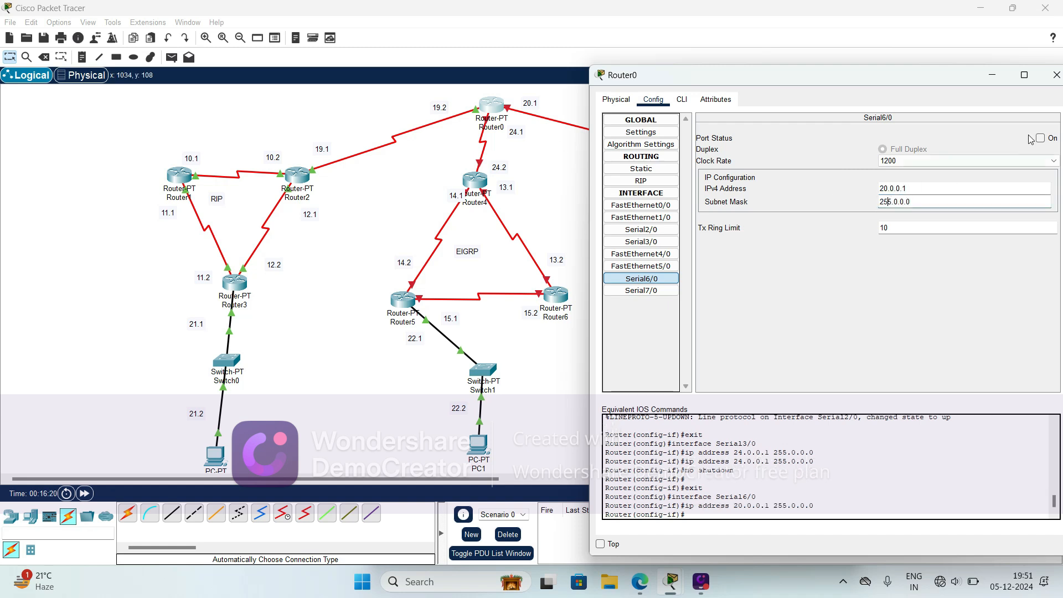
pyautogui.click(1041, 138)
pyautogui.click(1055, 75)
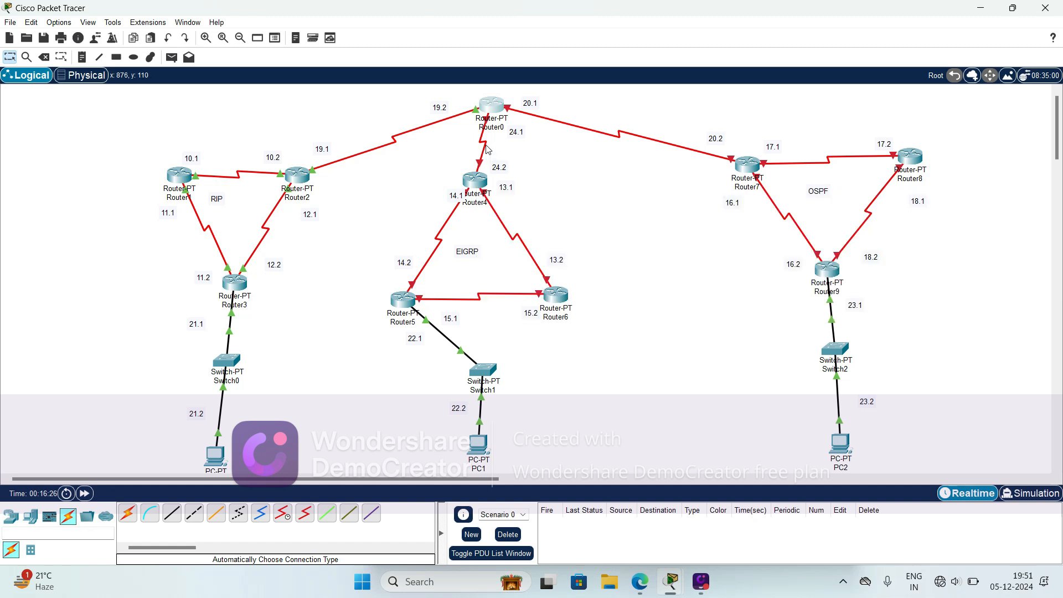
# - Check the port of the Router0–Router4 link and configure Router4's Serial6/0 with 24.0.0.2, mask 255.0.0.0 and the port on
pyautogui.moveTo(485, 149)
pyautogui.click(476, 183)
pyautogui.click(438, 109)
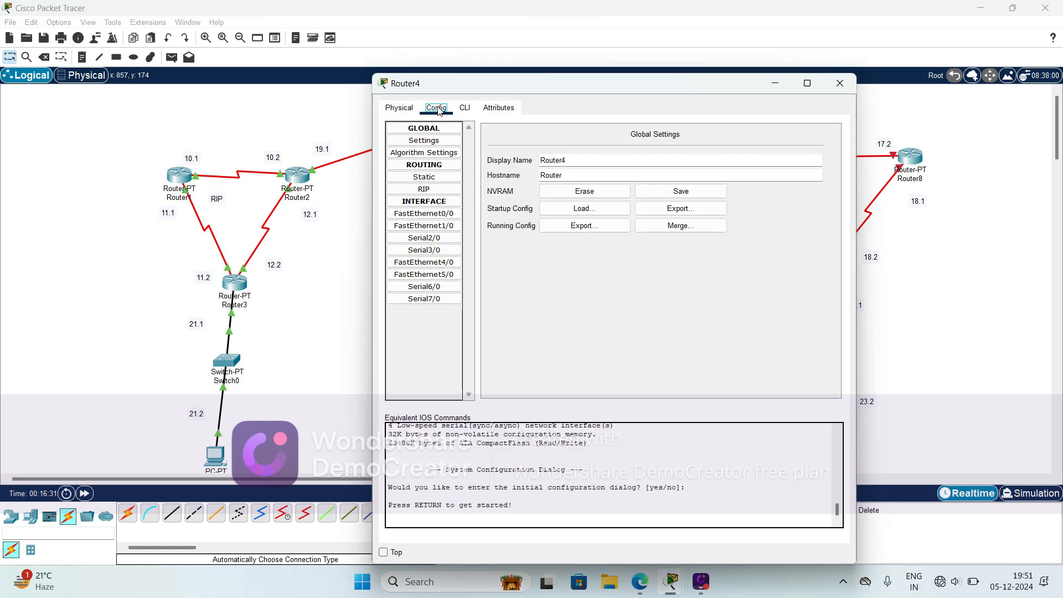
pyautogui.click(431, 288)
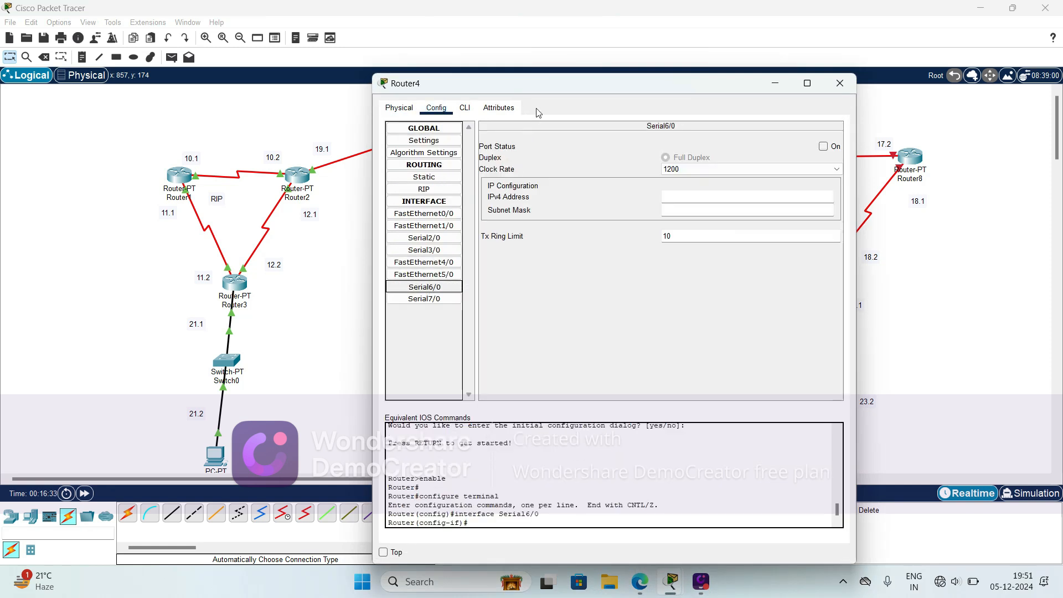
pyautogui.moveTo(546, 91); pyautogui.dragTo(705, 87)
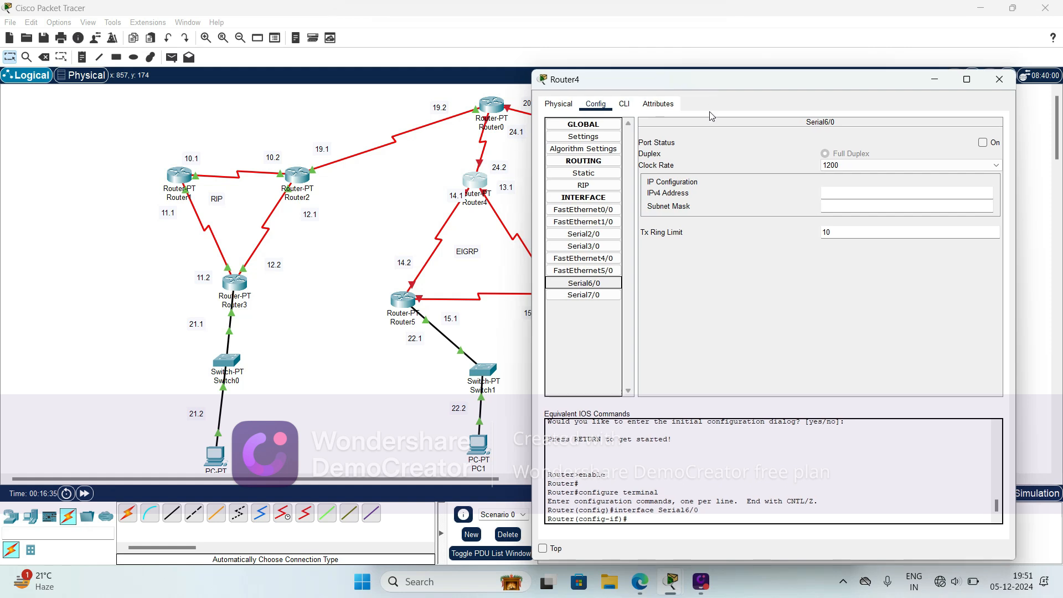
pyautogui.click(842, 194)
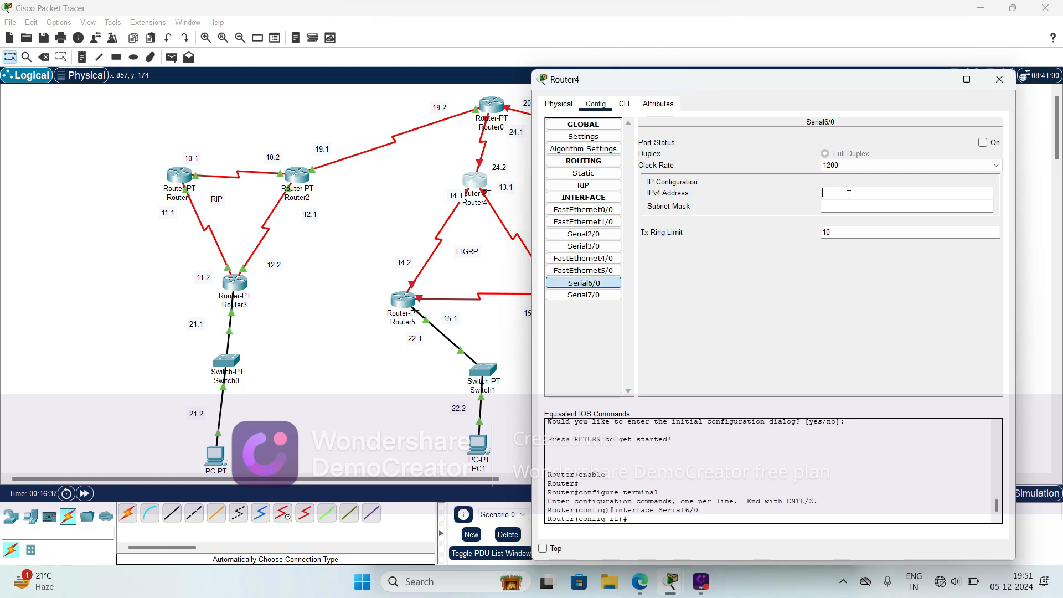
pyautogui.write('24.0.0.2')
pyautogui.click(847, 206)
pyautogui.click(984, 144)
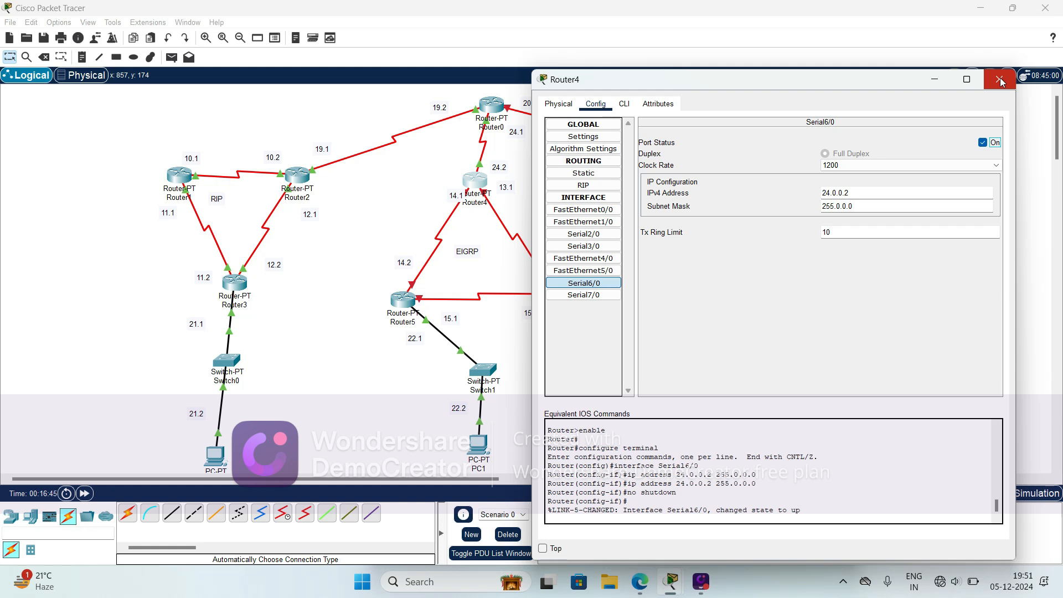
pyautogui.click(970, 89)
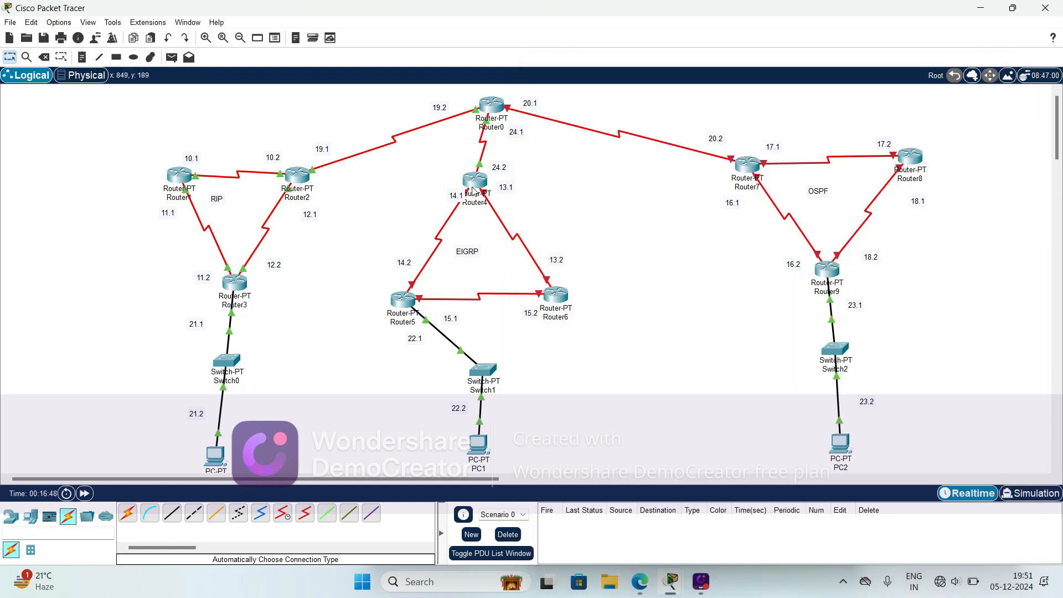
# - Check the port of the Router4–Router5 link and configure Router4's Serial2/0 with 14.0.0.1, mask 255.0.0.0 and the port on
pyautogui.click(474, 186)
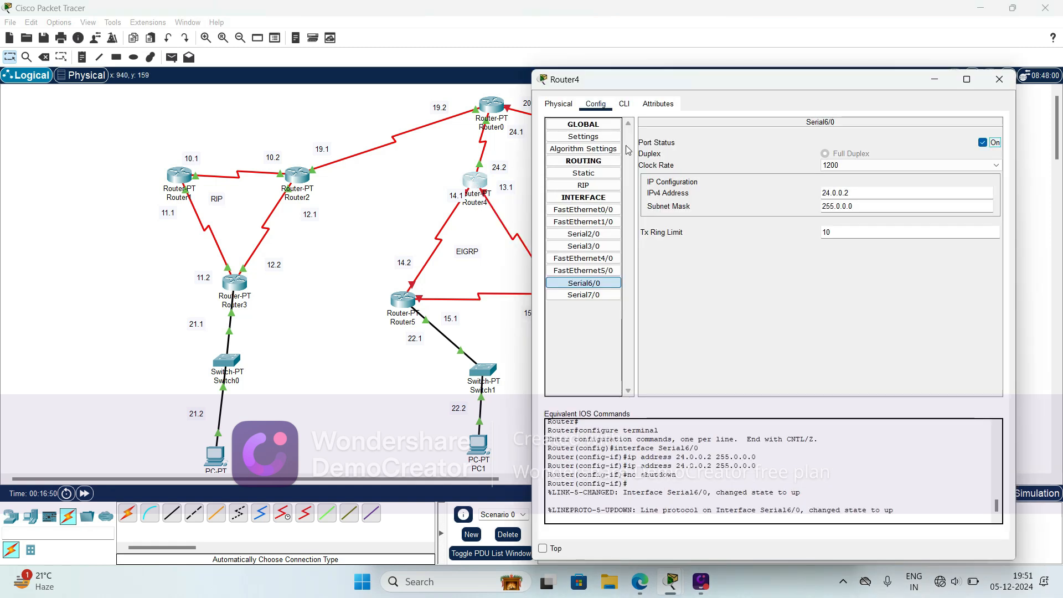
pyautogui.click(391, 212)
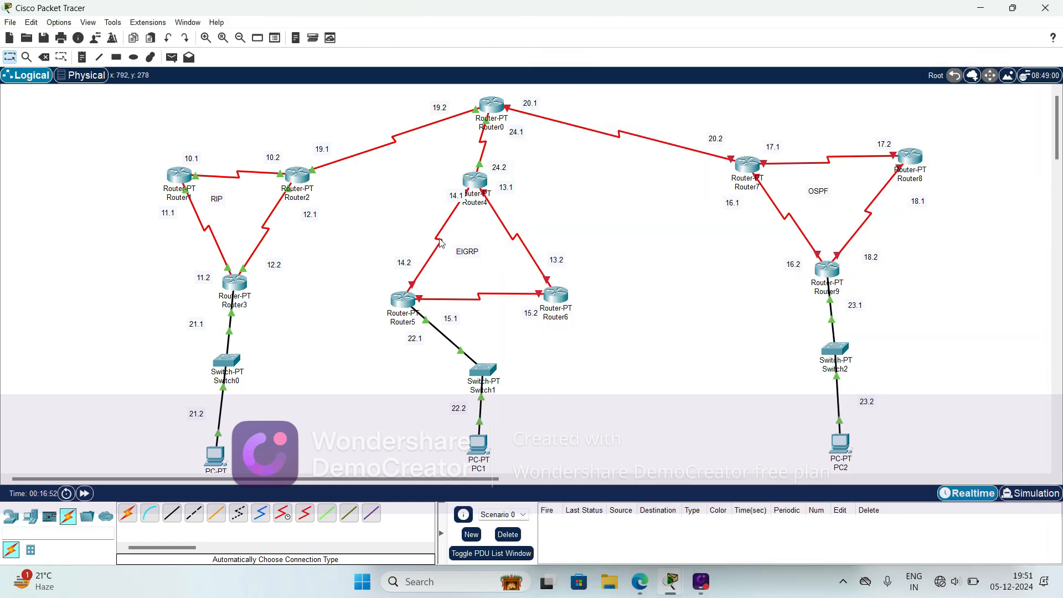
pyautogui.moveTo(441, 243)
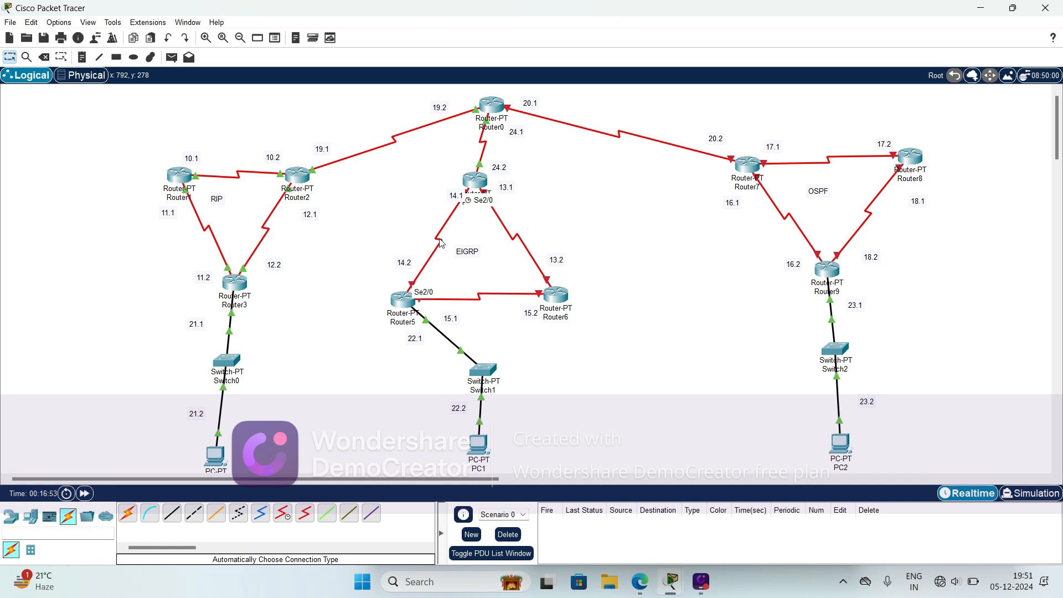
pyautogui.click(477, 182)
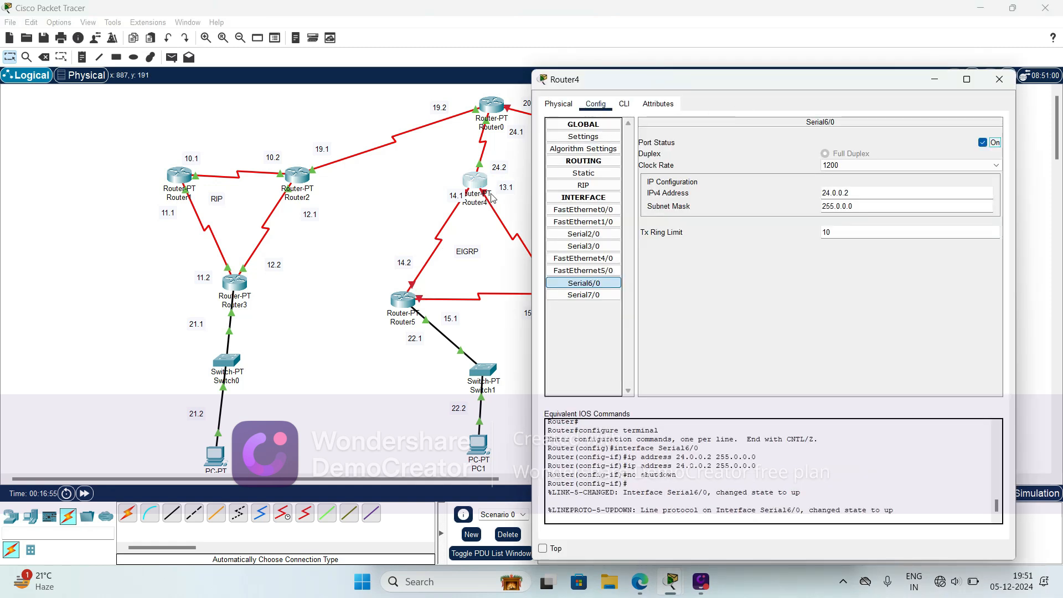
pyautogui.click(583, 234)
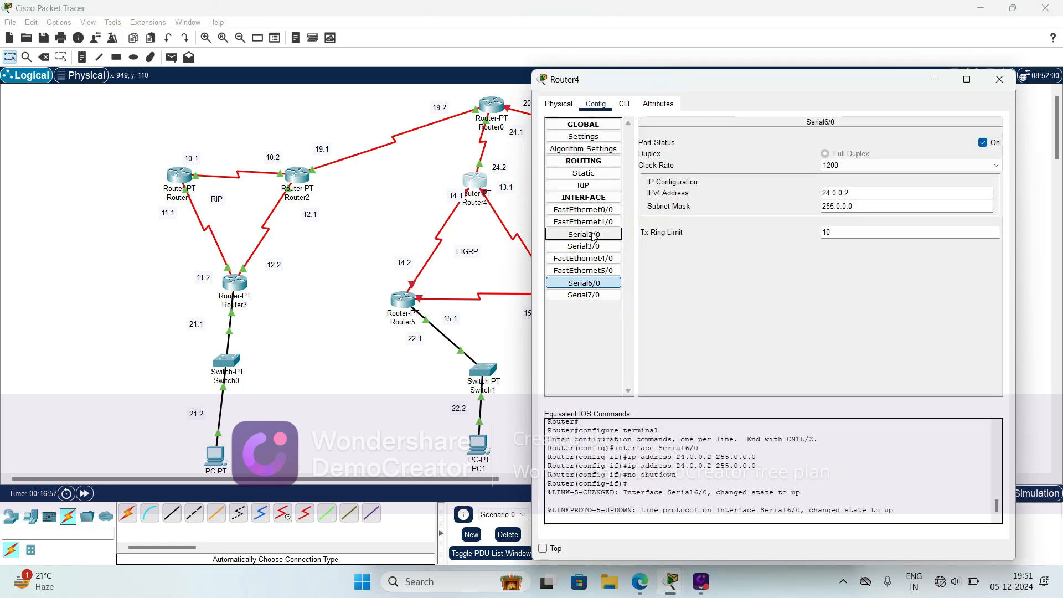
pyautogui.click(832, 195)
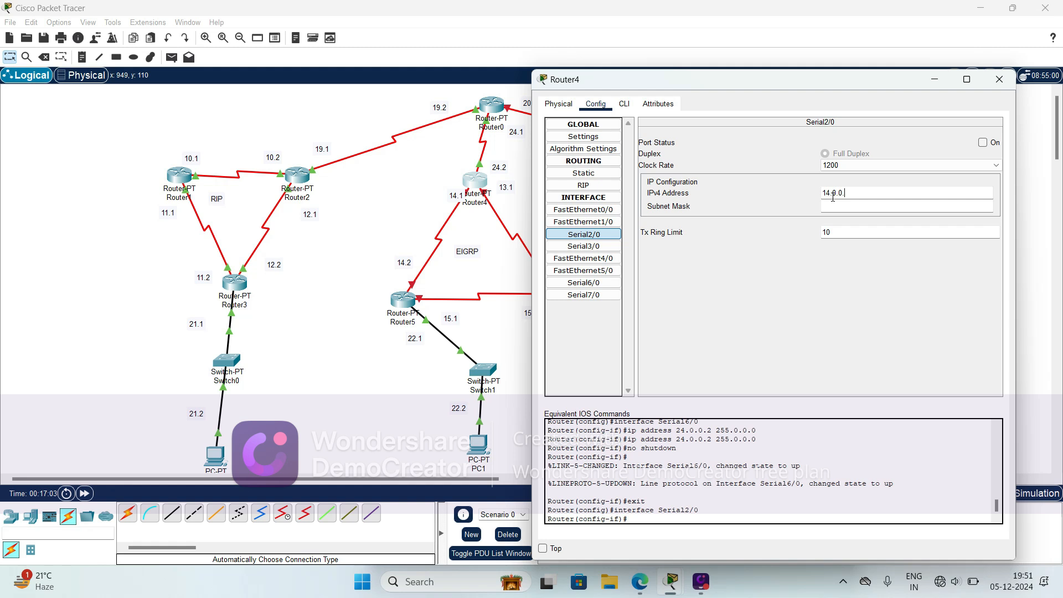
pyautogui.click(896, 208)
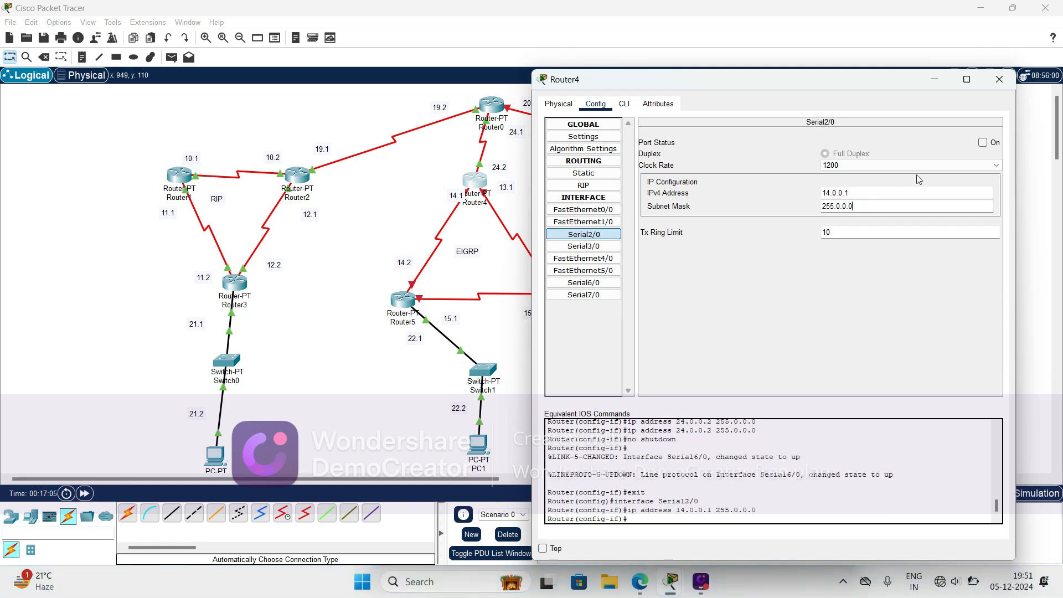
pyautogui.click(984, 144)
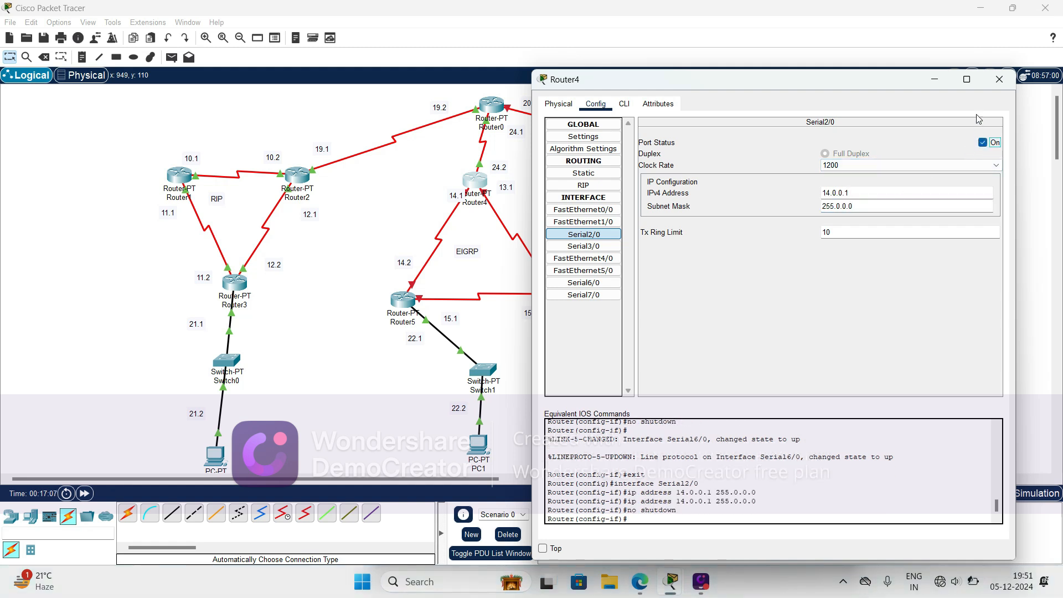
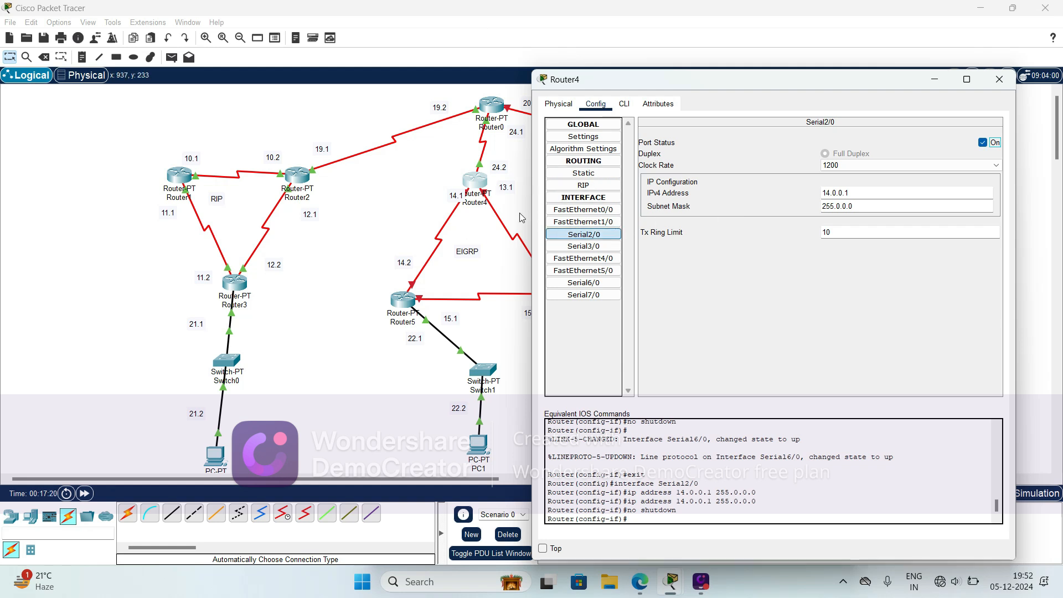
# - Check the port of the Router4–Router6 link and configure Router4's Serial3/0 with 13.0.0.1, mask 255.0.0.0 and the port on
pyautogui.click(475, 241)
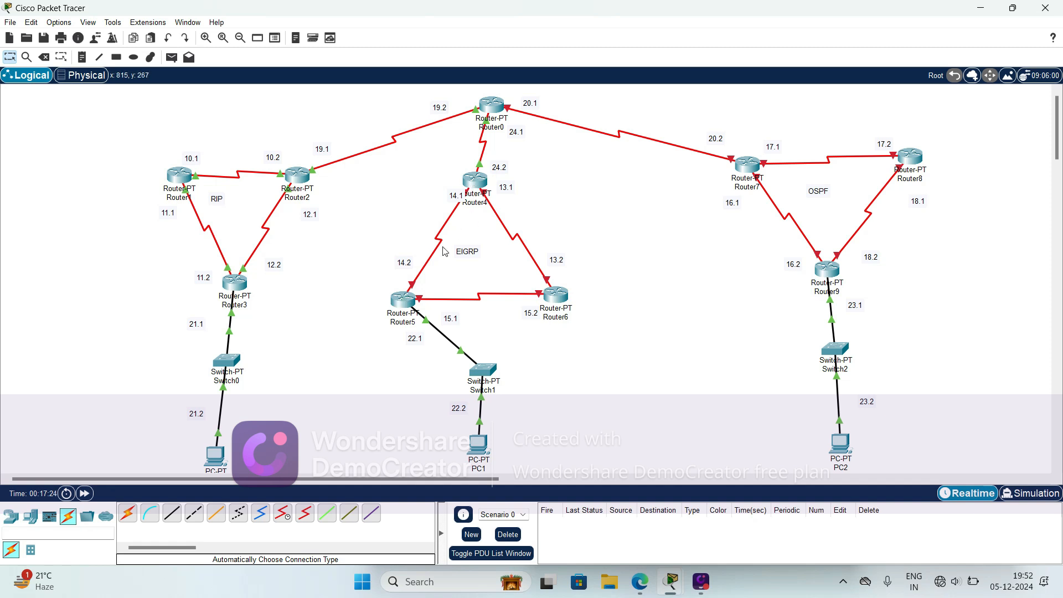
pyautogui.click(478, 181)
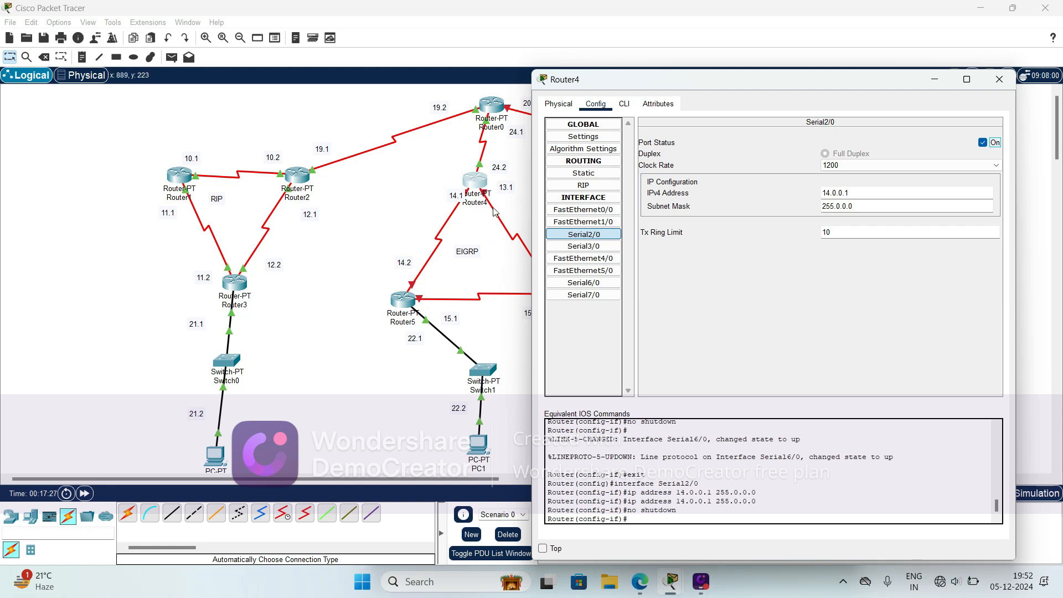
pyautogui.click(490, 237)
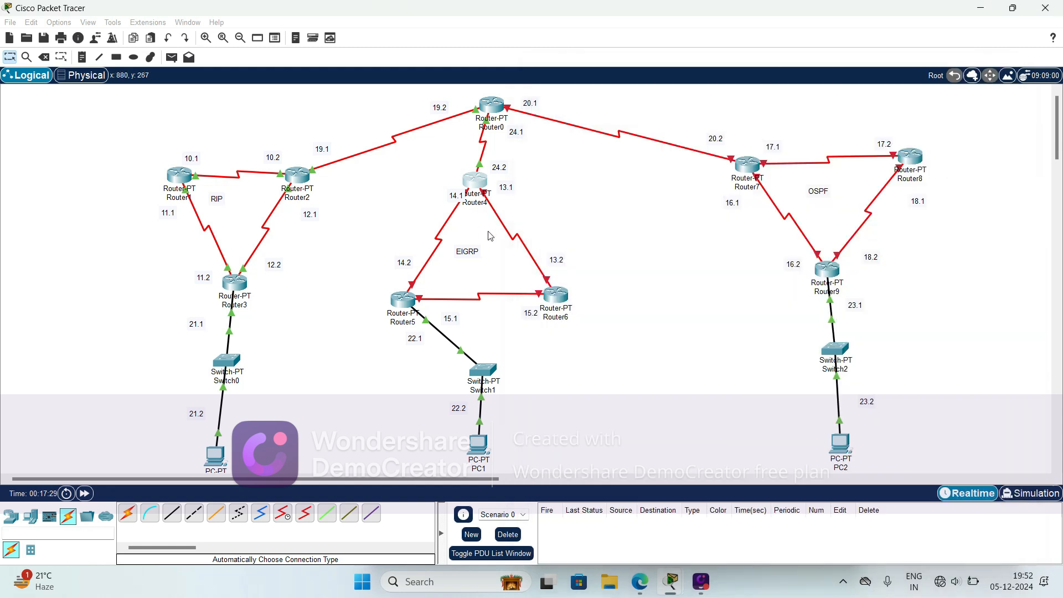
pyautogui.moveTo(518, 239)
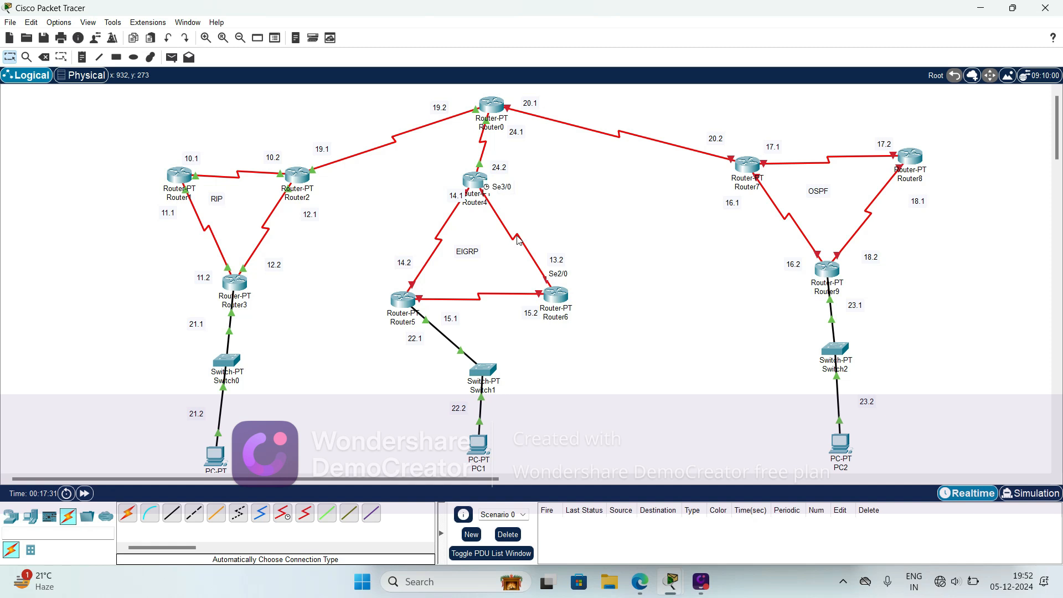
pyautogui.click(478, 181)
pyautogui.click(584, 246)
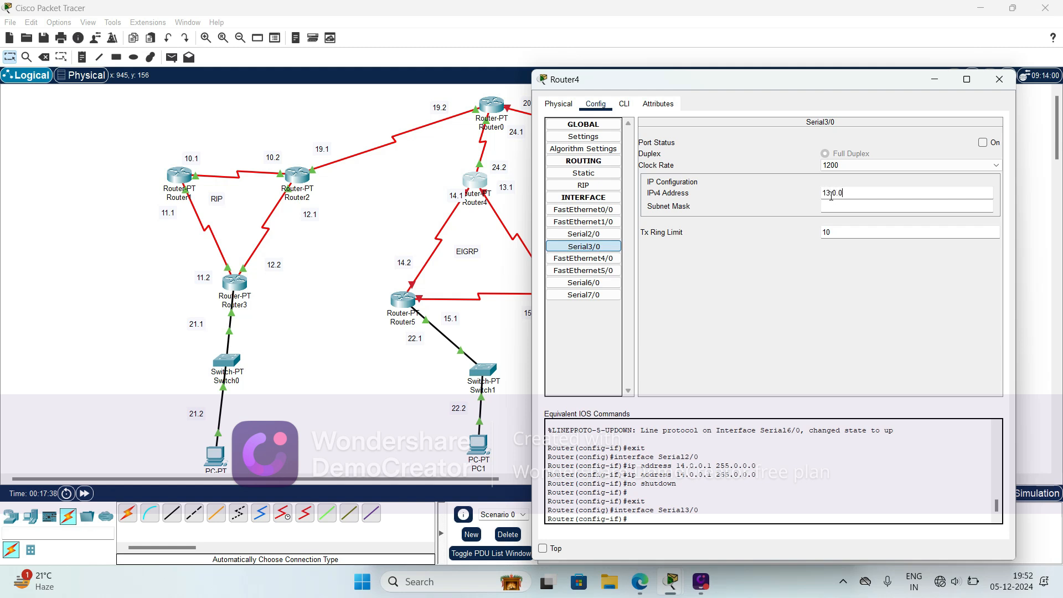
pyautogui.click(836, 206)
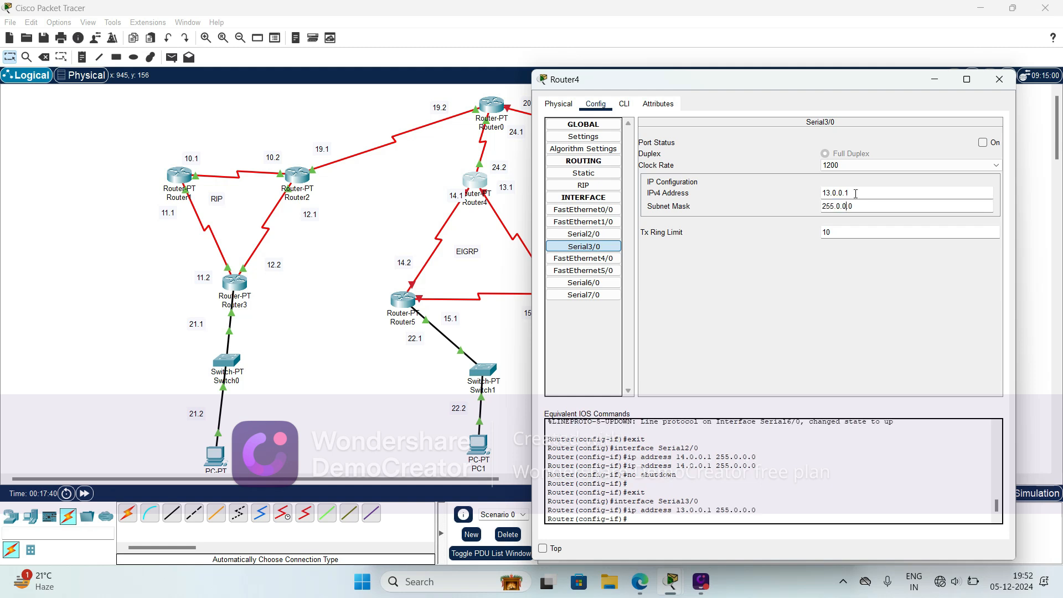
pyautogui.click(983, 144)
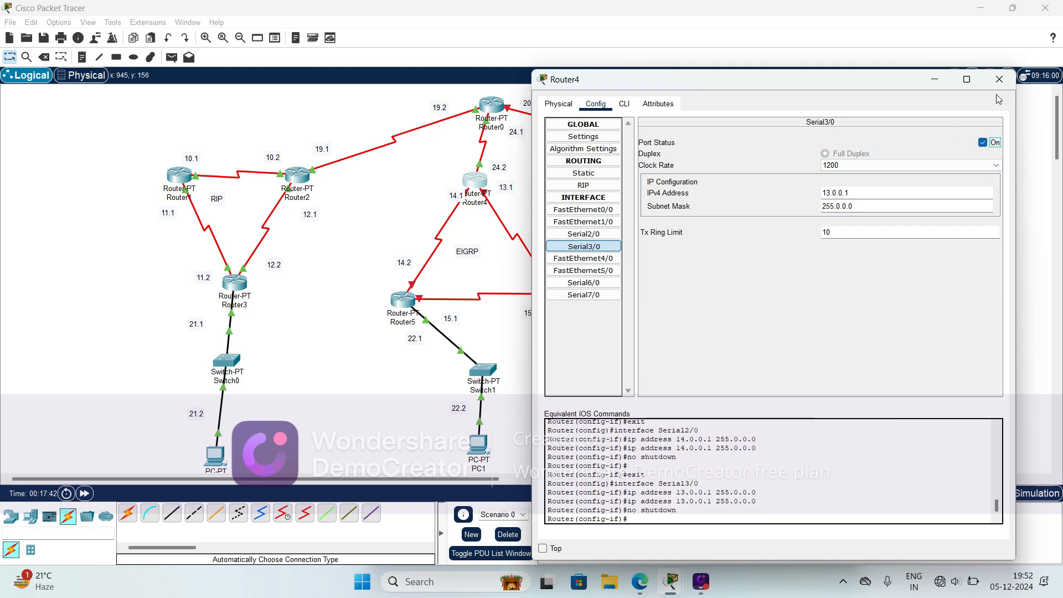
pyautogui.click(1000, 80)
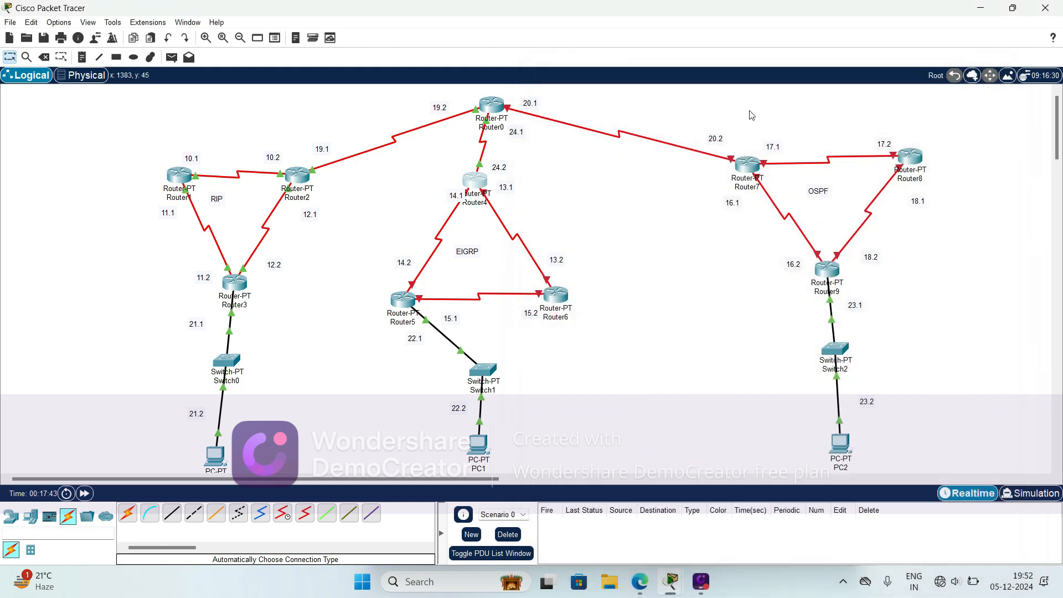
# - Check the port of the Router4–Router5 link and configure Router5's Serial2/0 with 14.0.0.2, mask 255.0.0.0 and the port on
pyautogui.click(407, 301)
pyautogui.moveTo(560, 85); pyautogui.dragTo(734, 83)
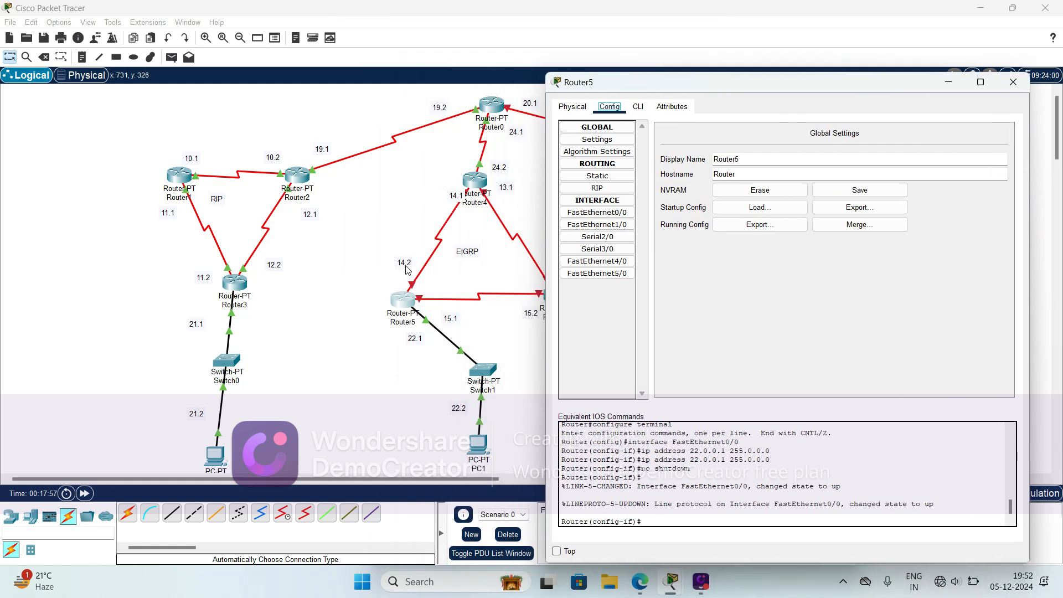
pyautogui.click(387, 274)
pyautogui.moveTo(441, 245)
pyautogui.click(403, 299)
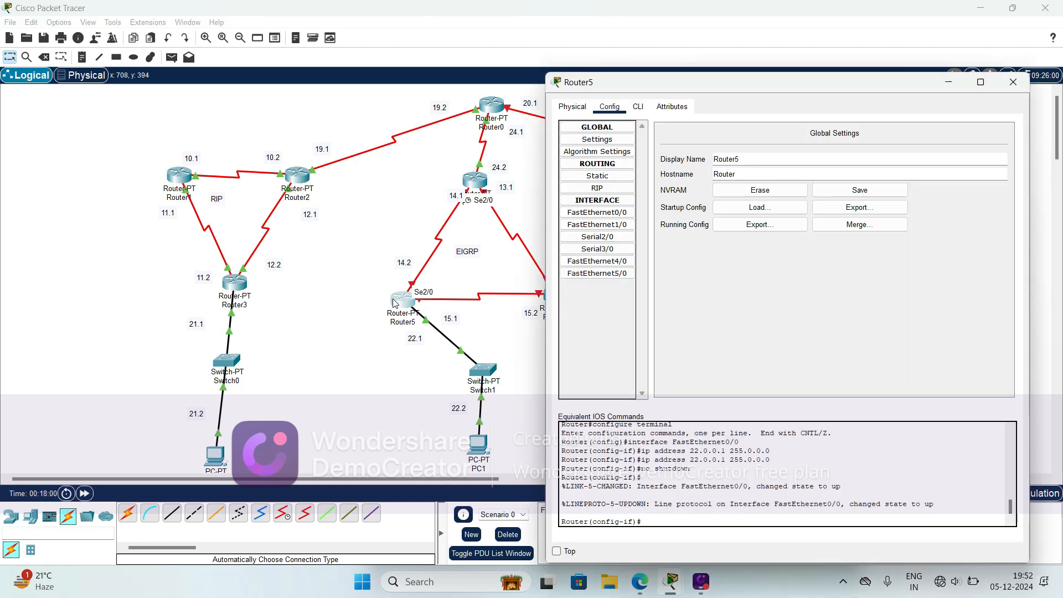
pyautogui.click(594, 238)
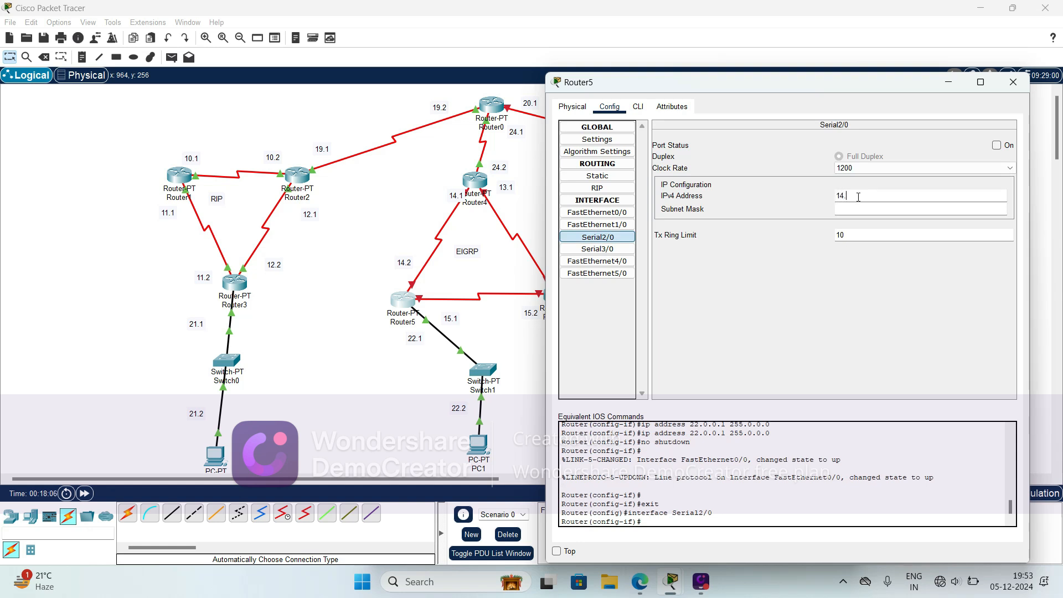
pyautogui.click(858, 197)
pyautogui.write('14.0.0.2')
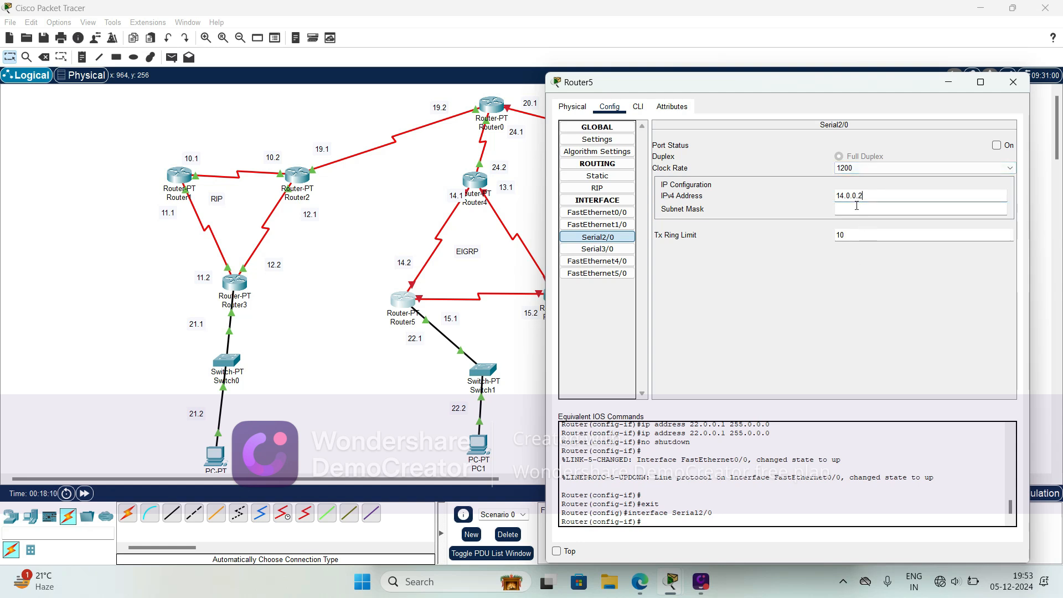
pyautogui.click(858, 209)
pyautogui.click(997, 145)
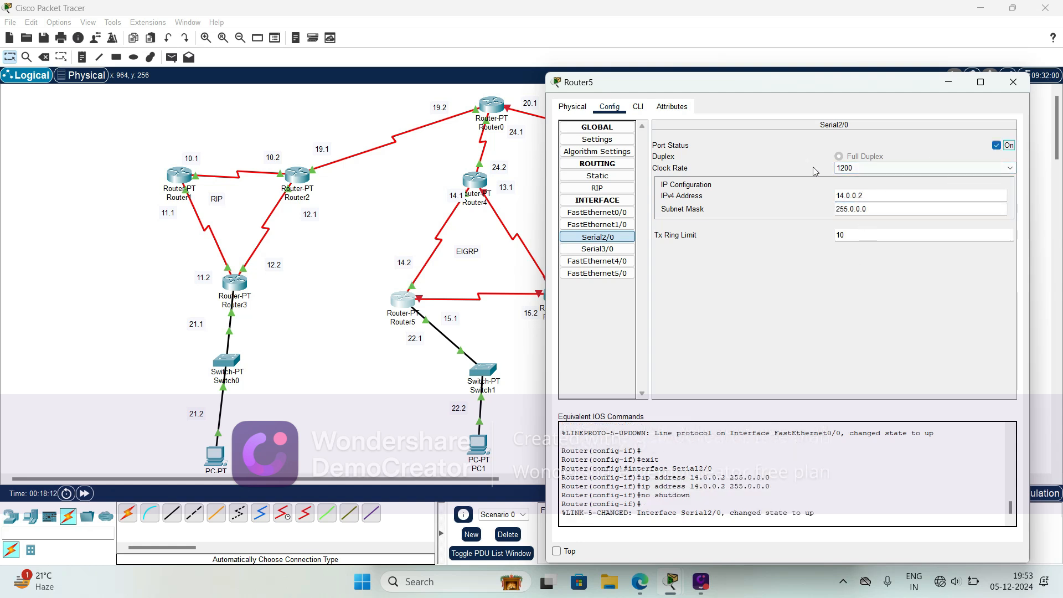
# - Check the port of the Router5–Router6 link and configure Router5's Serial3/0 with 15.0.0.1, mask 255.0.0.0 and the port on
pyautogui.click(484, 277)
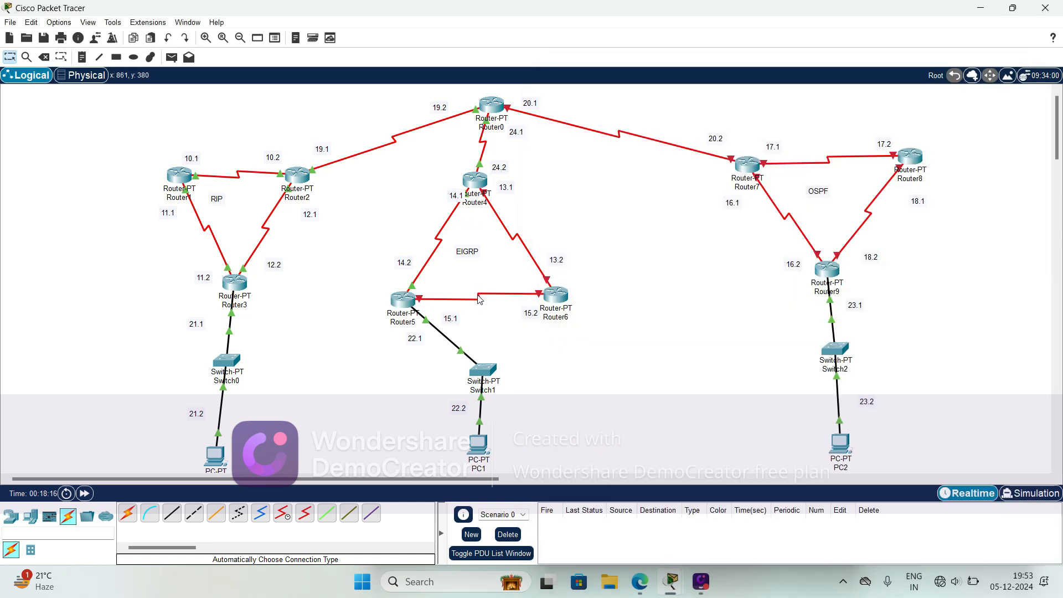
pyautogui.click(394, 300)
pyautogui.click(598, 249)
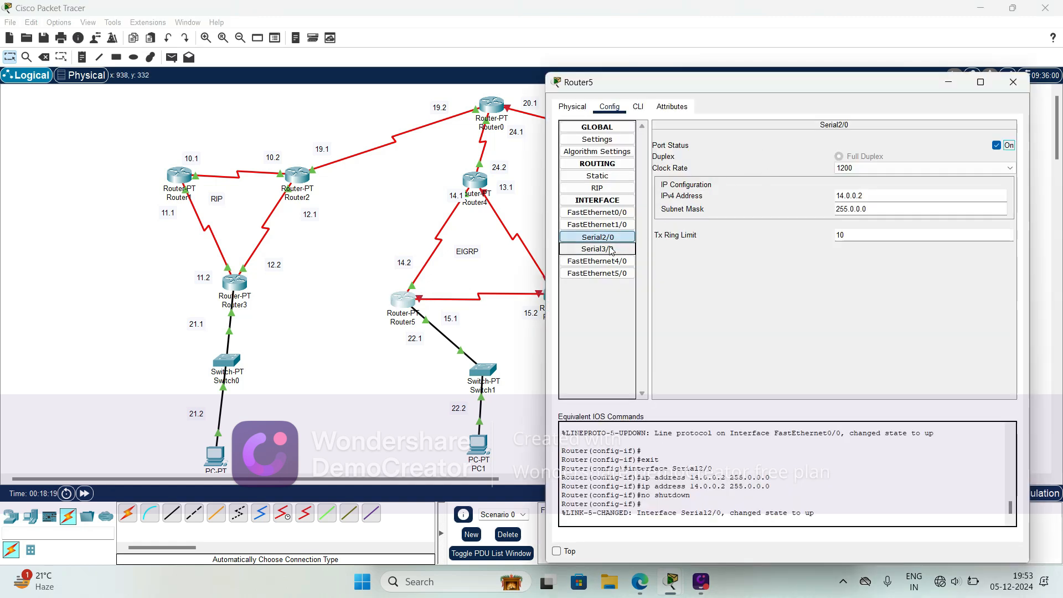
pyautogui.click(869, 197)
pyautogui.write('15.0.0.1')
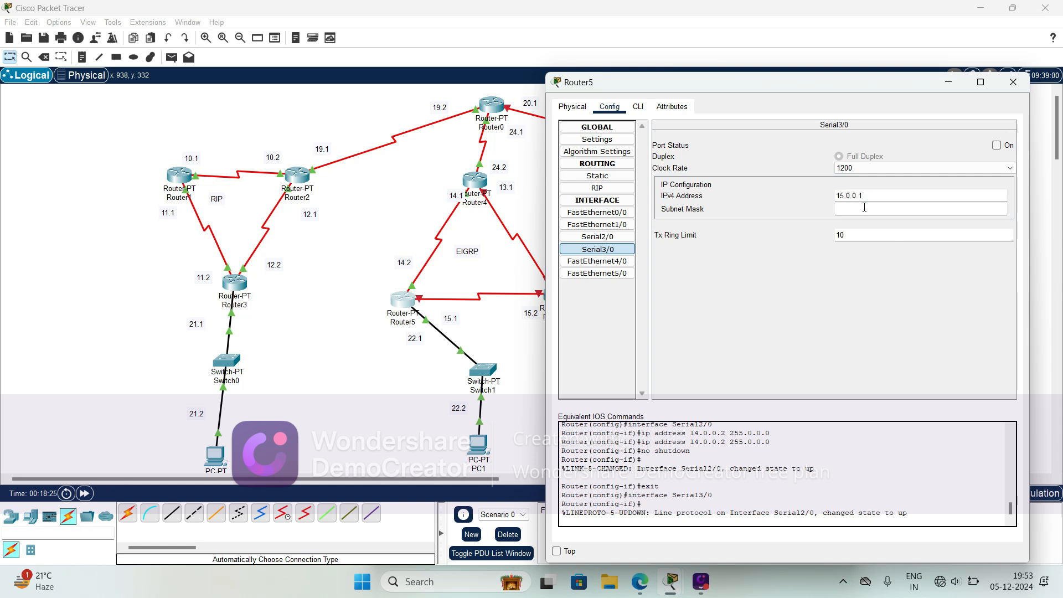
pyautogui.click(865, 208)
pyautogui.click(997, 145)
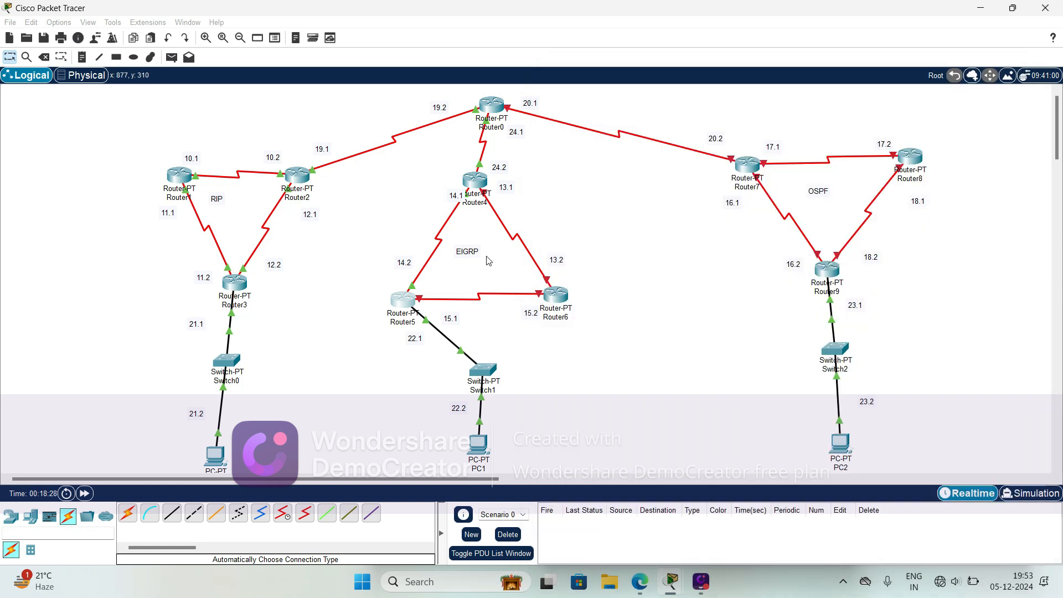
# - Check the port of the Router4–Router6 link and configure Router6's Serial2/0 with 13.0.0.2, mask 255.0.0.0 and the port on
pyautogui.click(488, 258)
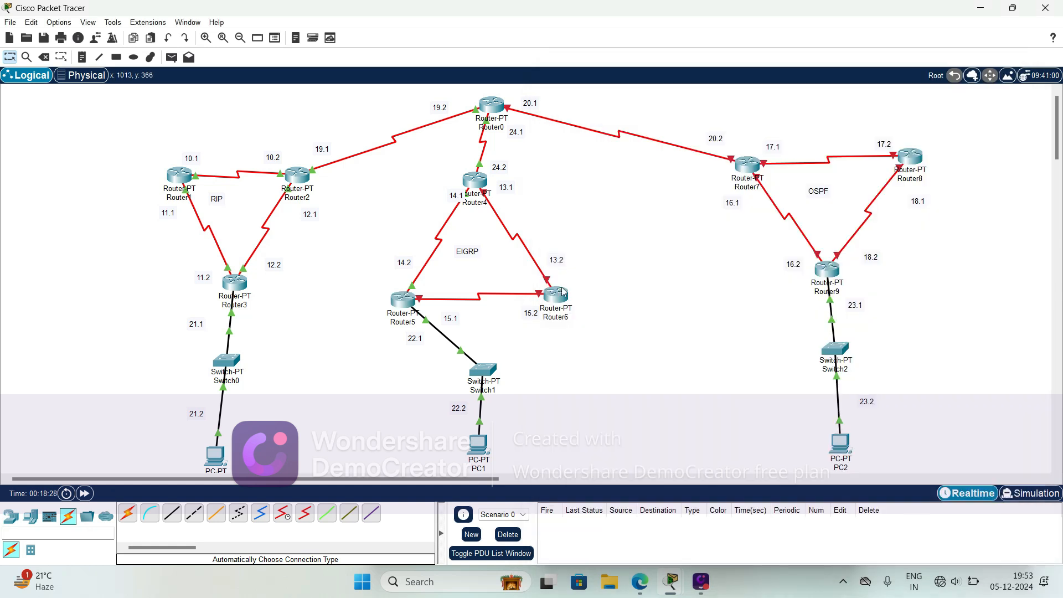
pyautogui.moveTo(552, 299)
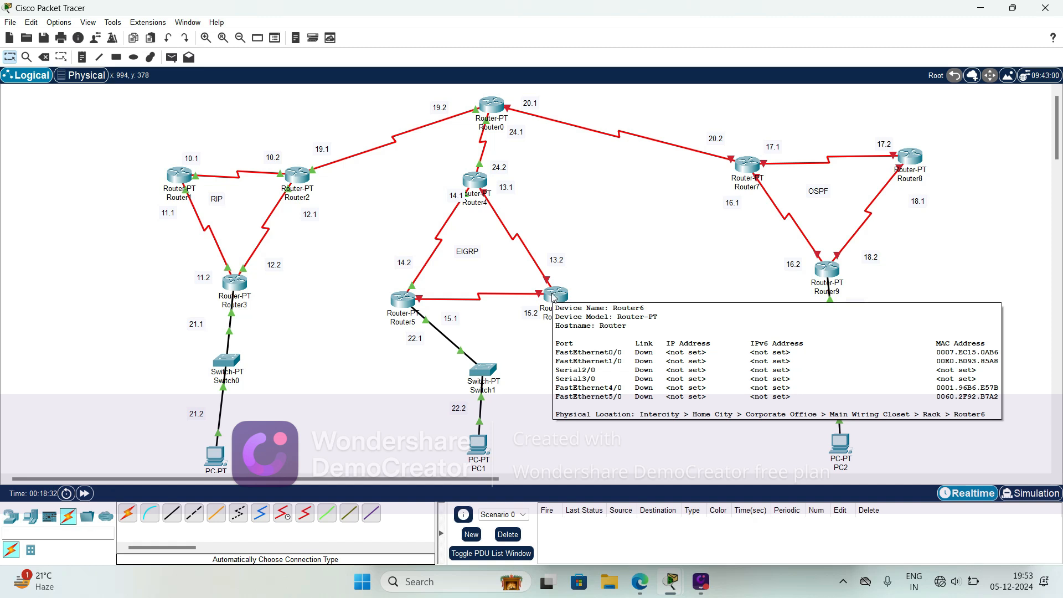
pyautogui.click(554, 296)
pyautogui.moveTo(700, 88); pyautogui.dragTo(953, 73)
pyautogui.click(508, 277)
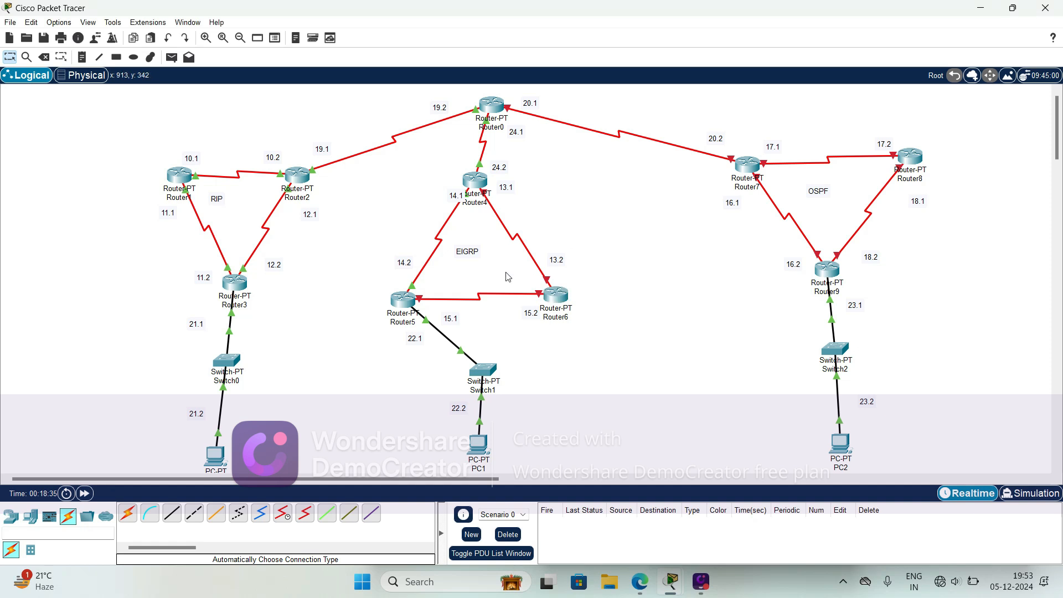
pyautogui.moveTo(515, 241)
pyautogui.click(556, 294)
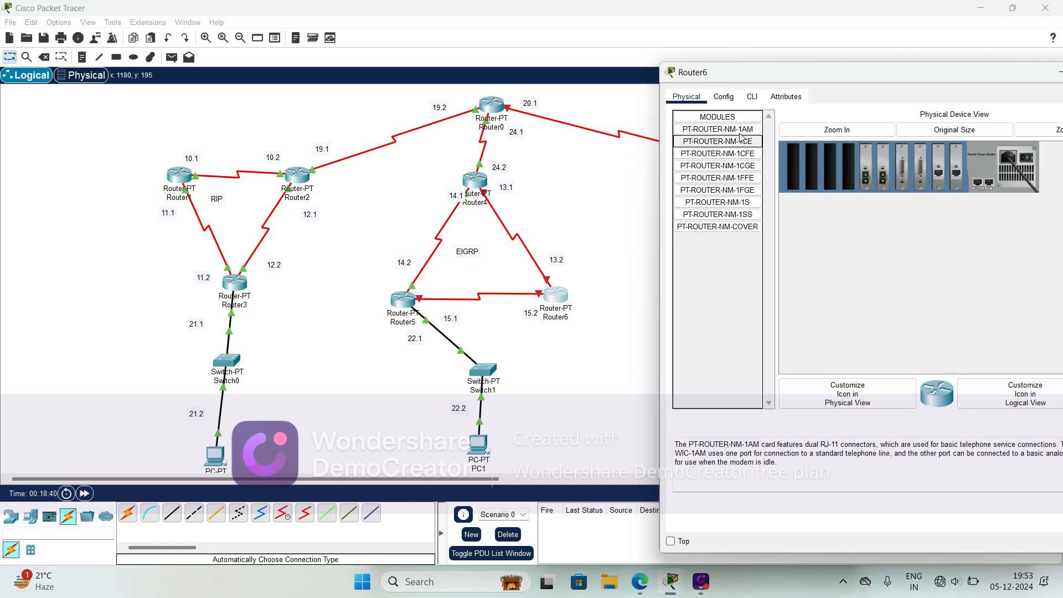
pyautogui.click(724, 97)
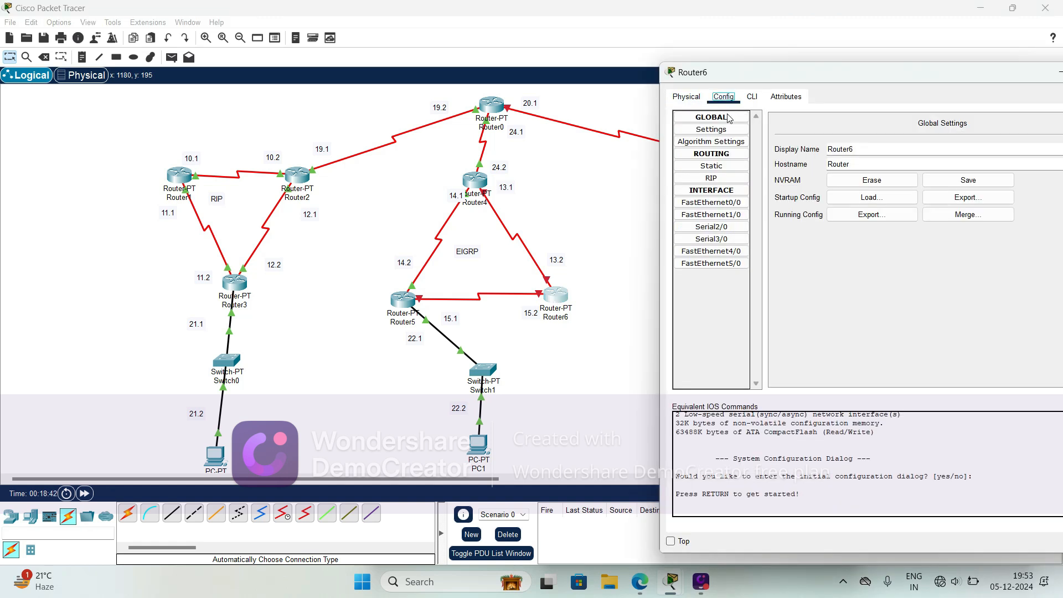
pyautogui.click(712, 228)
pyautogui.click(979, 191)
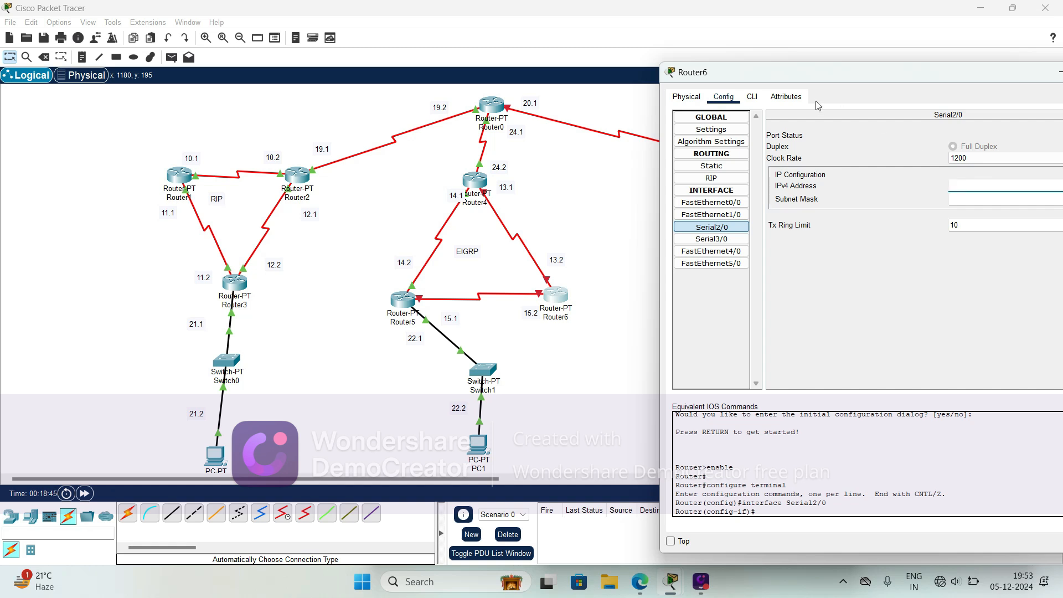
pyautogui.moveTo(758, 74); pyautogui.dragTo(687, 65)
pyautogui.write('13.0.0')
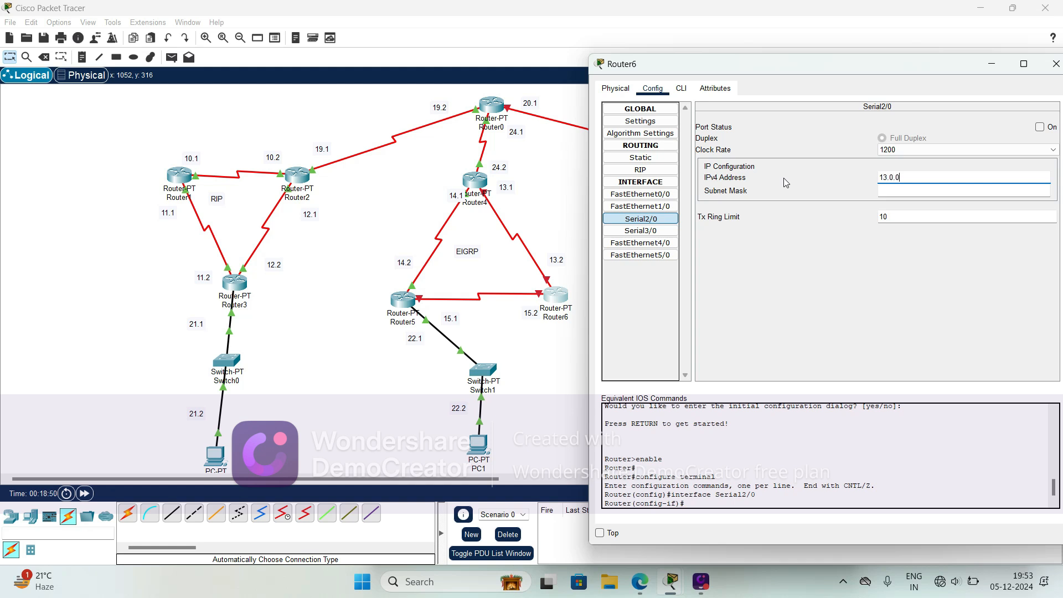
pyautogui.write('.2')
pyautogui.click(896, 190)
pyautogui.click(1040, 126)
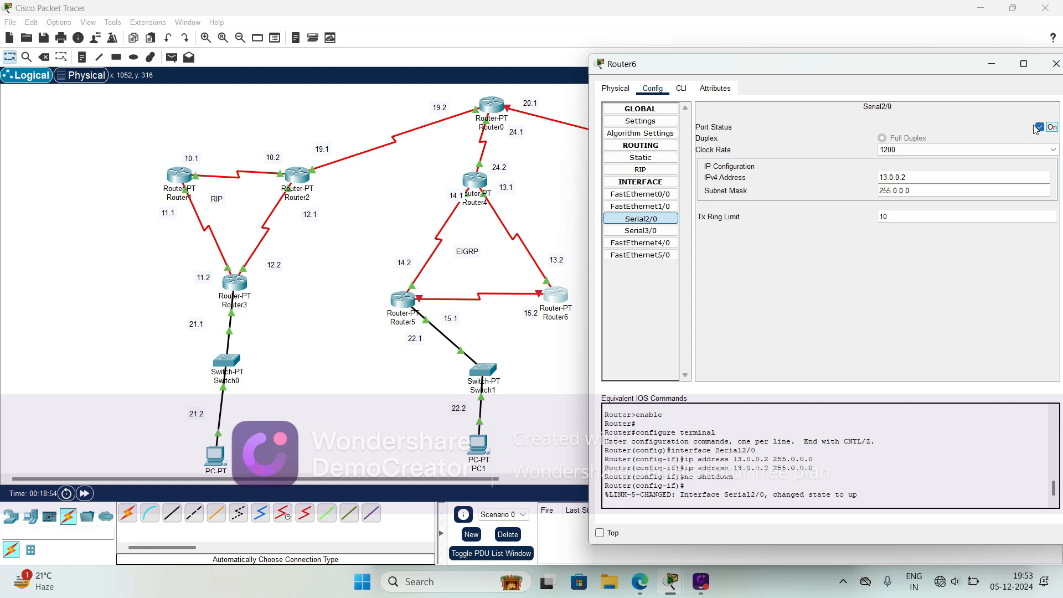
# - Check the port of the Router5–Router6 link and configure Router6's Serial3/0 with 15.0.0.2, mask 255.0.0.0 and the port on
pyautogui.click(505, 303)
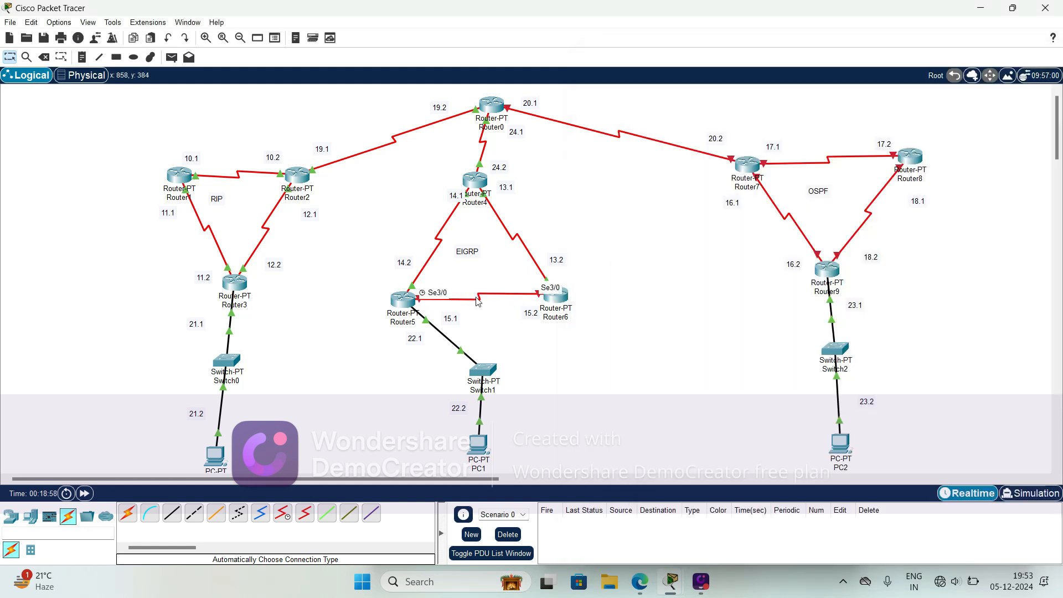
pyautogui.click(555, 295)
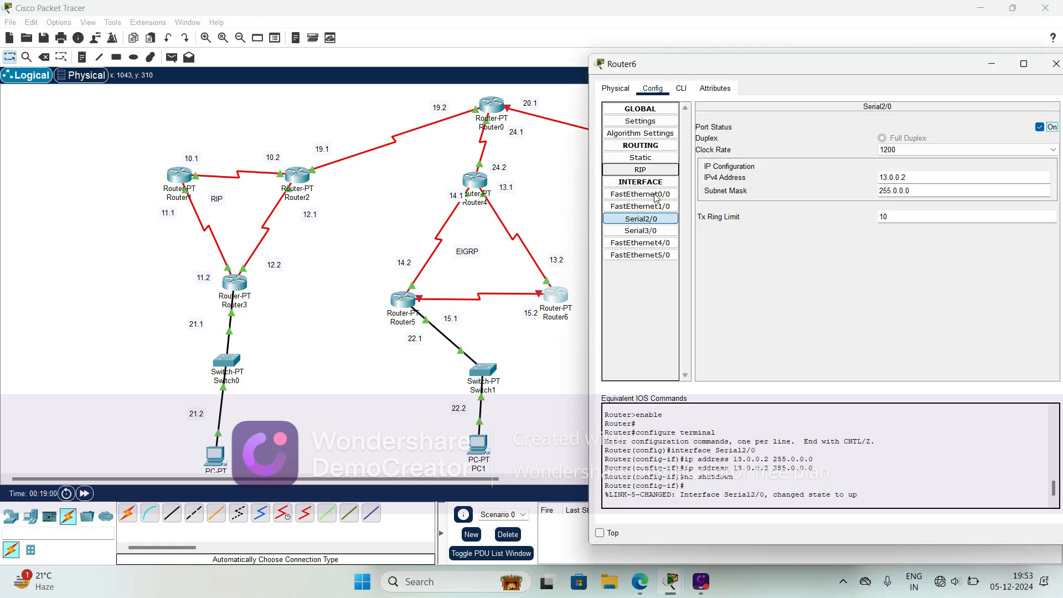
pyautogui.click(652, 243)
pyautogui.click(652, 230)
pyautogui.click(901, 178)
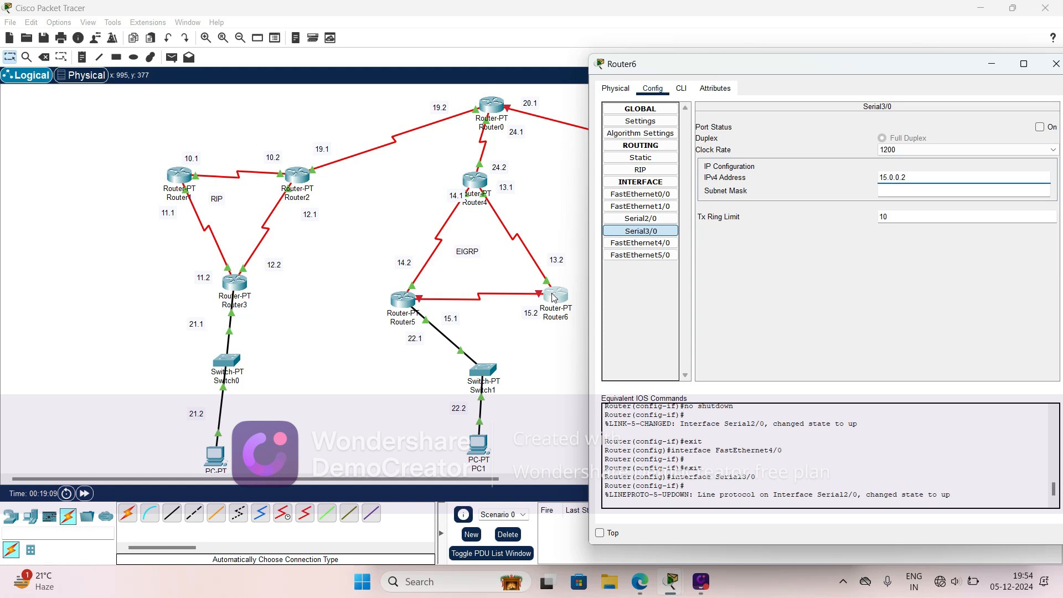
pyautogui.click(881, 191)
pyautogui.click(1041, 128)
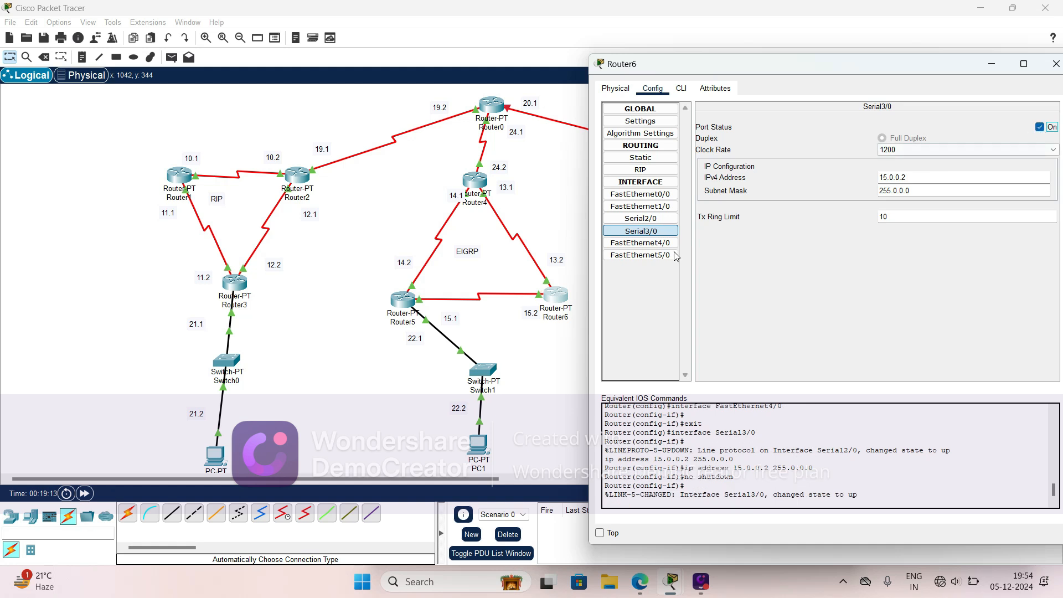
# - Check the port of the Router0–Router7 link and configure Router7's Serial6/0 with 20.0.0.2, mask 255.0.0.0 and the port on
pyautogui.click(366, 244)
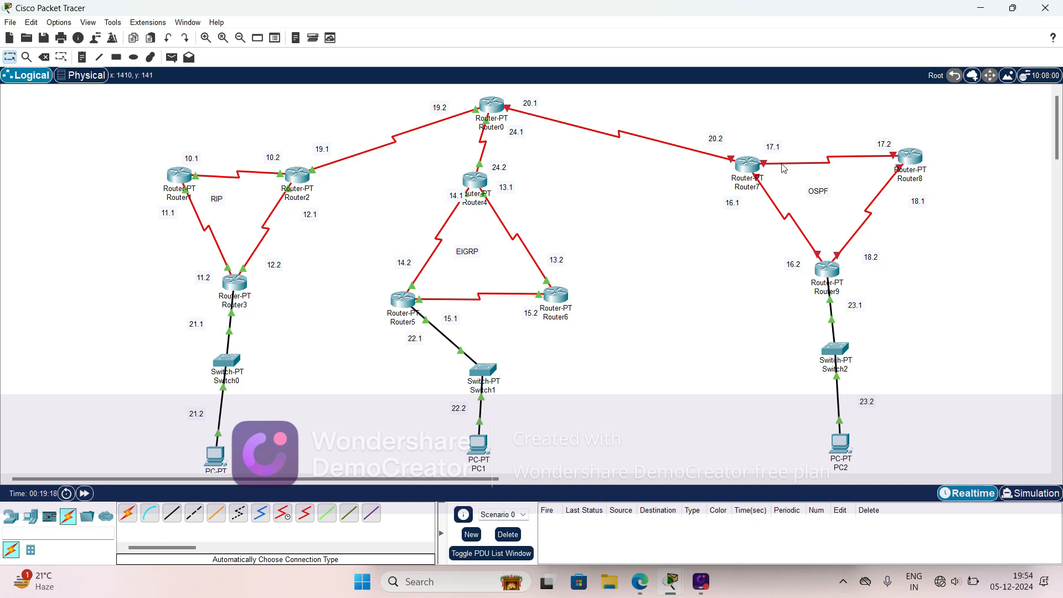
pyautogui.click(746, 168)
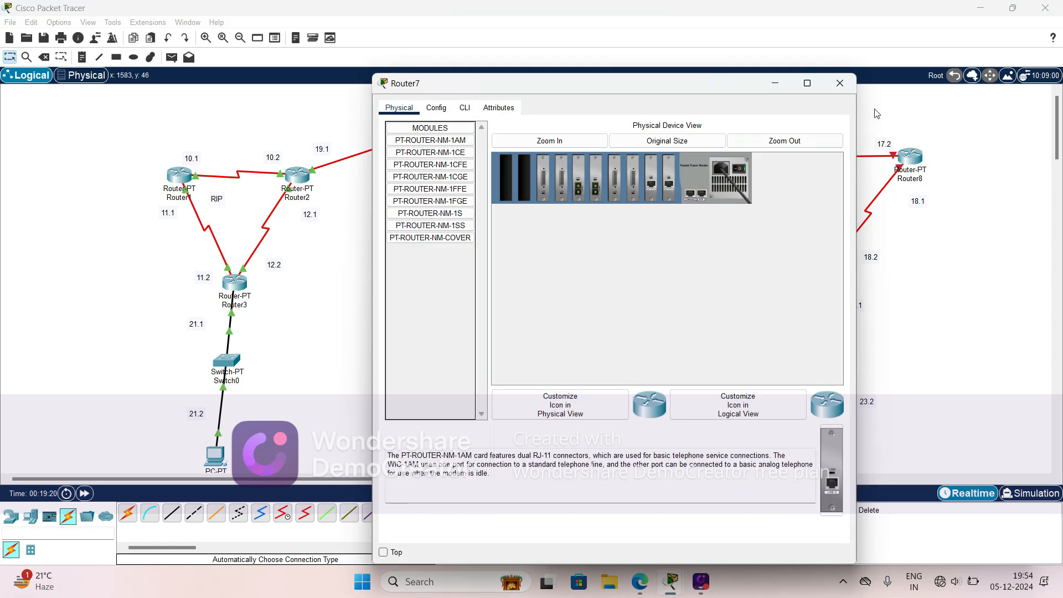
pyautogui.click(848, 79)
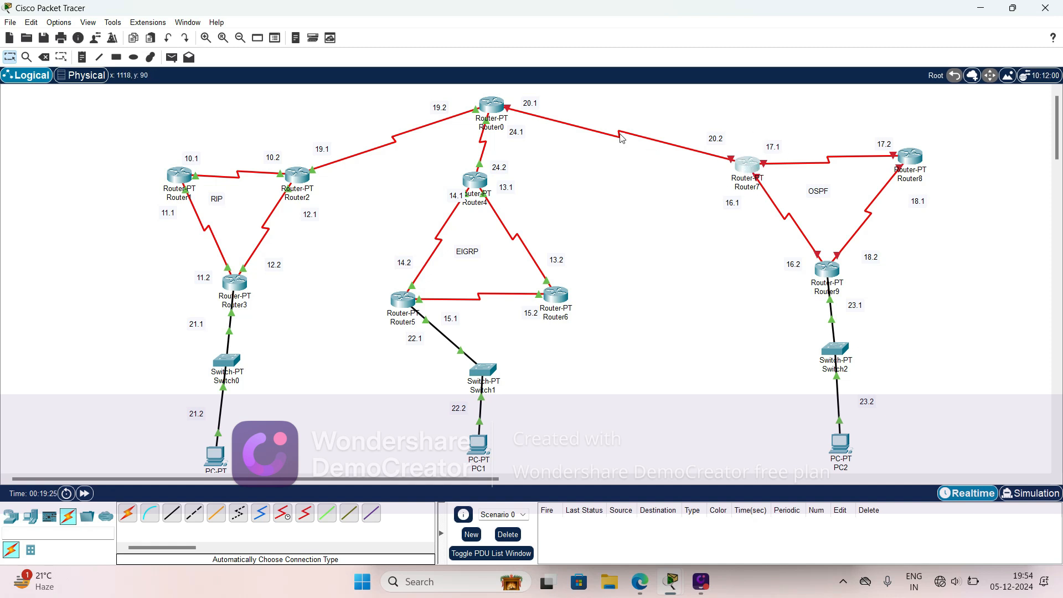
pyautogui.moveTo(622, 138)
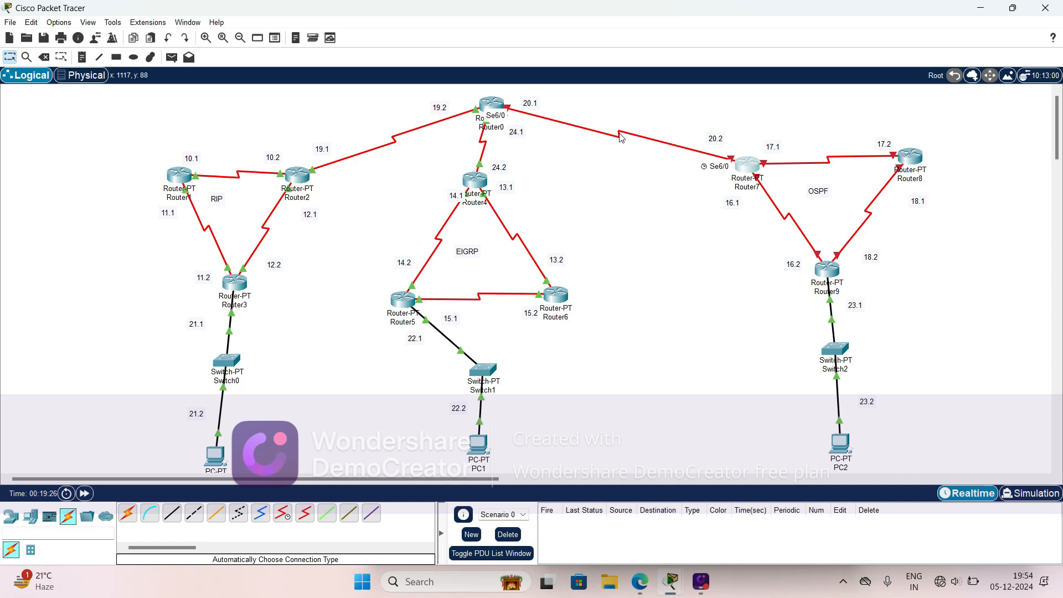
pyautogui.click(749, 164)
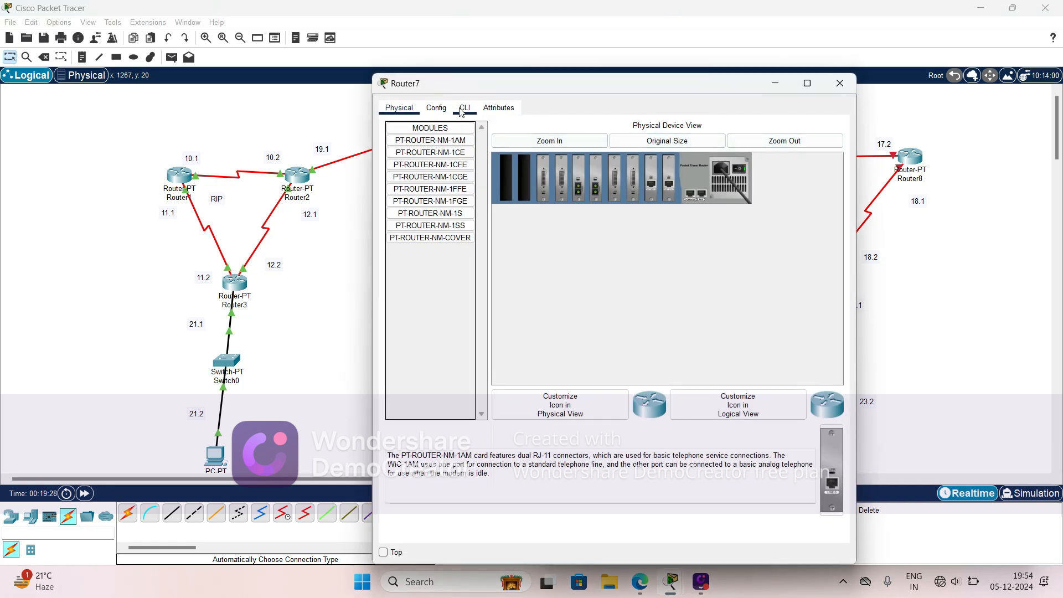
pyautogui.click(433, 109)
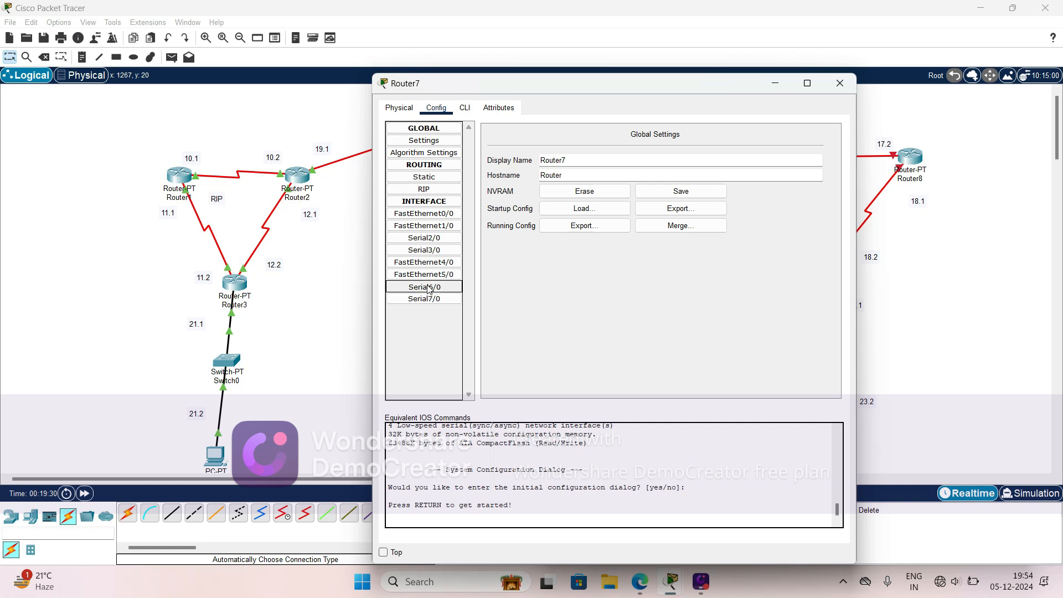
pyautogui.click(669, 201)
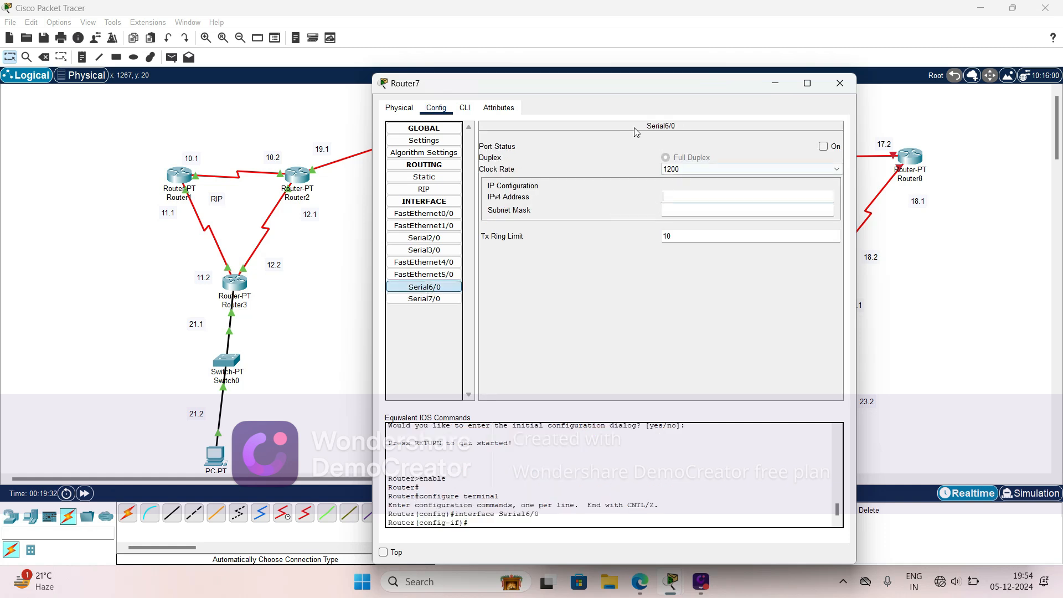
pyautogui.moveTo(582, 84); pyautogui.dragTo(275, 60)
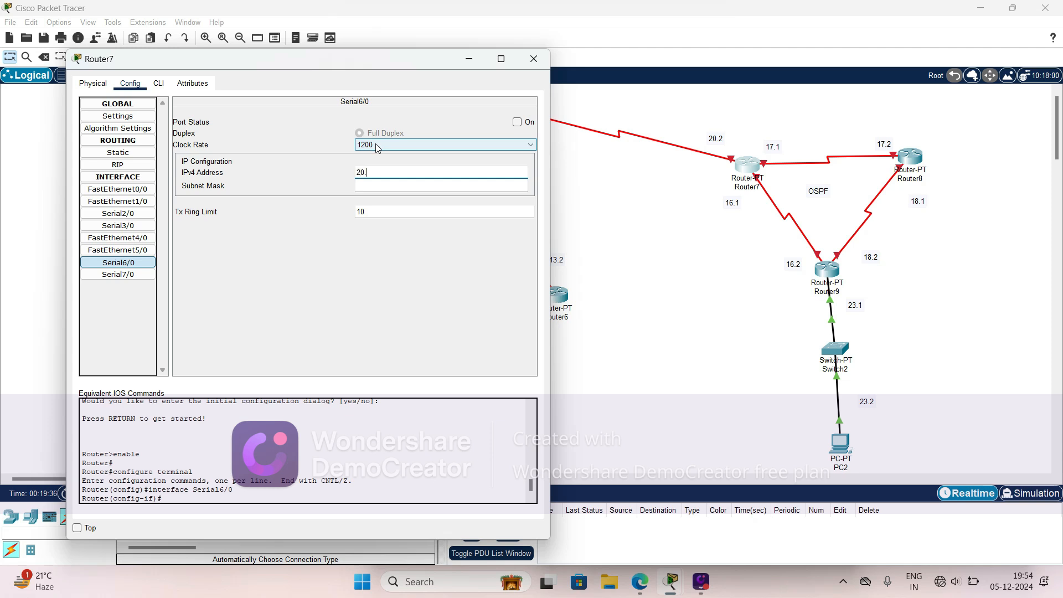
pyautogui.write('20.0.0.2')
pyautogui.press('Tab')
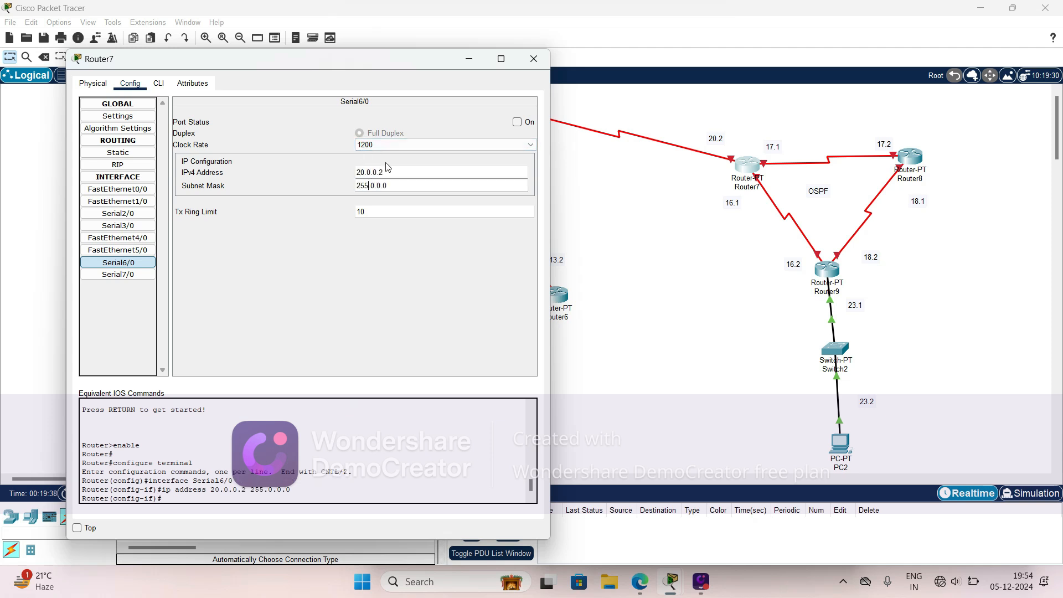
pyautogui.click(517, 122)
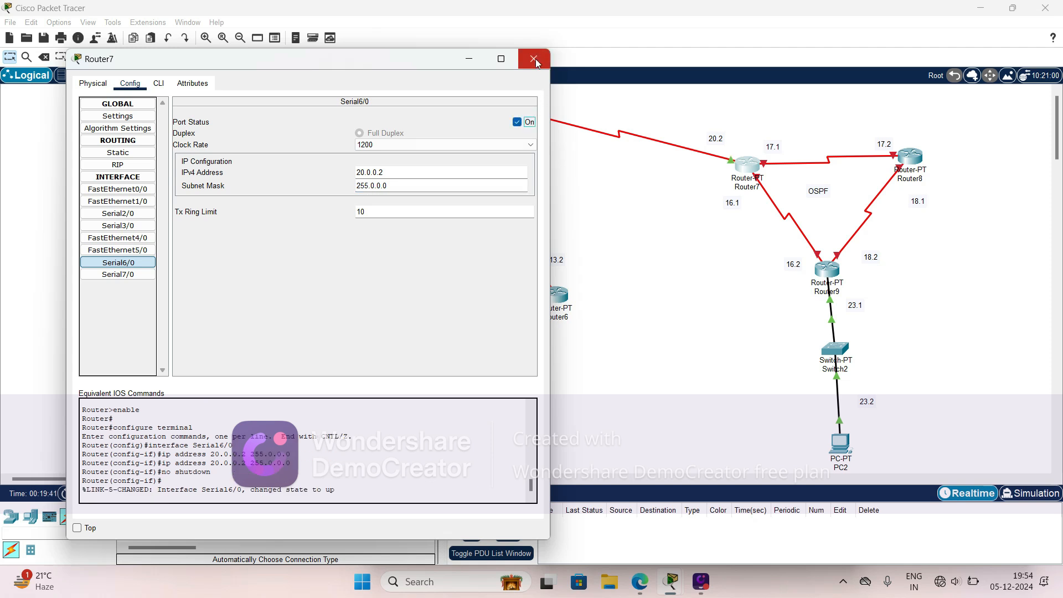
pyautogui.click(536, 59)
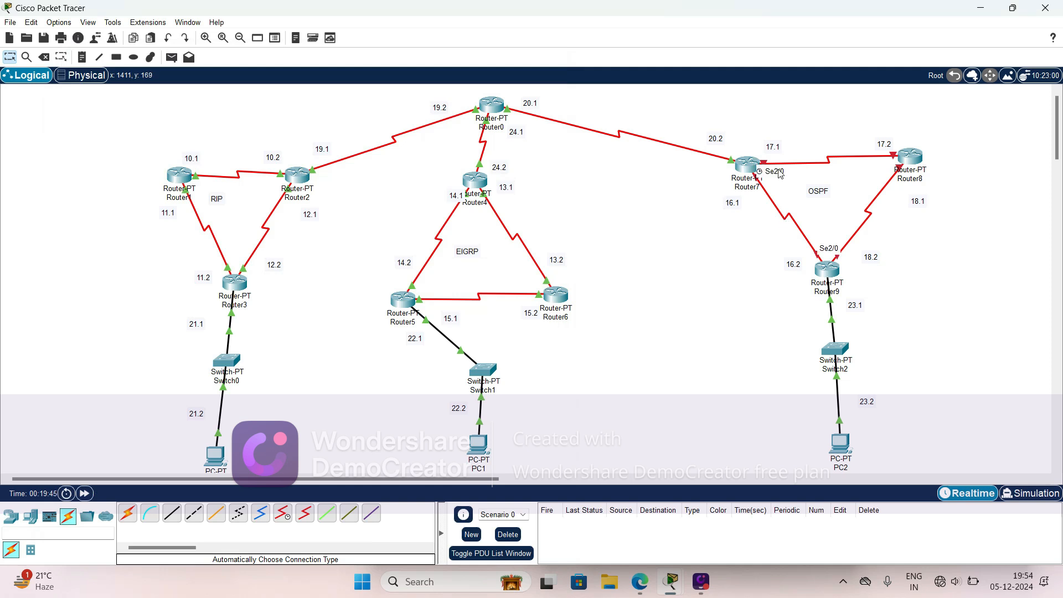
# - Configure Router7's Serial2/0, which links to Router9, with IPv4 address 16.0.0.1, mask 255.0.0.0 and the port on
pyautogui.click(748, 166)
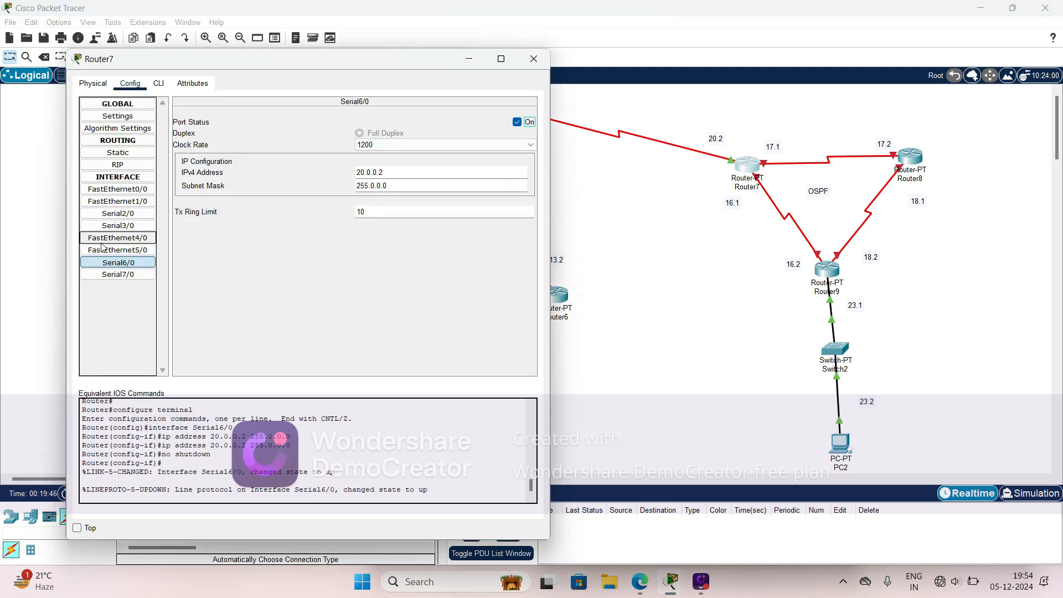
pyautogui.click(139, 213)
pyautogui.click(383, 176)
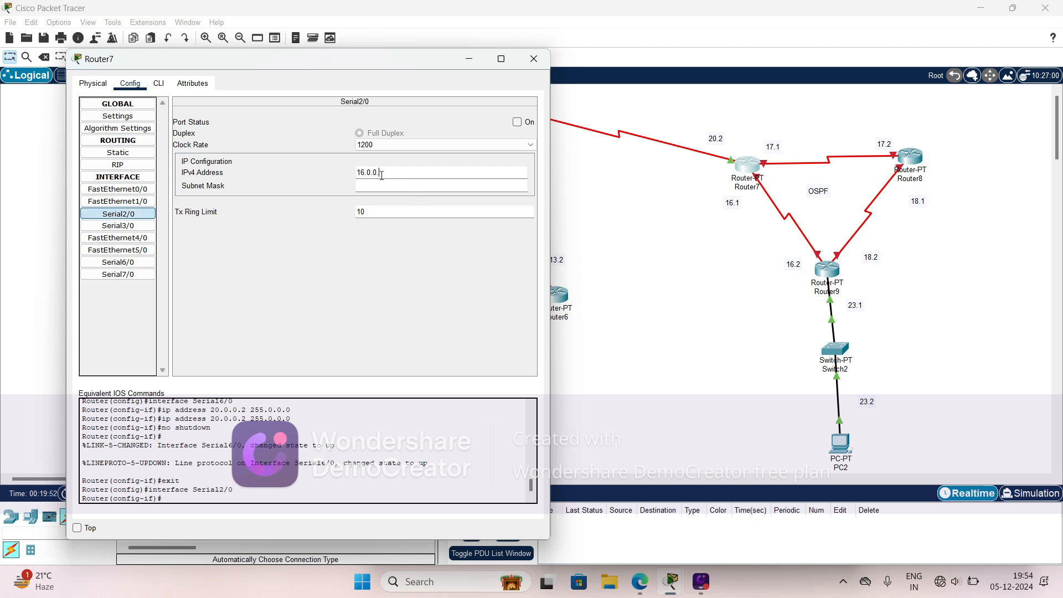
pyautogui.click(367, 184)
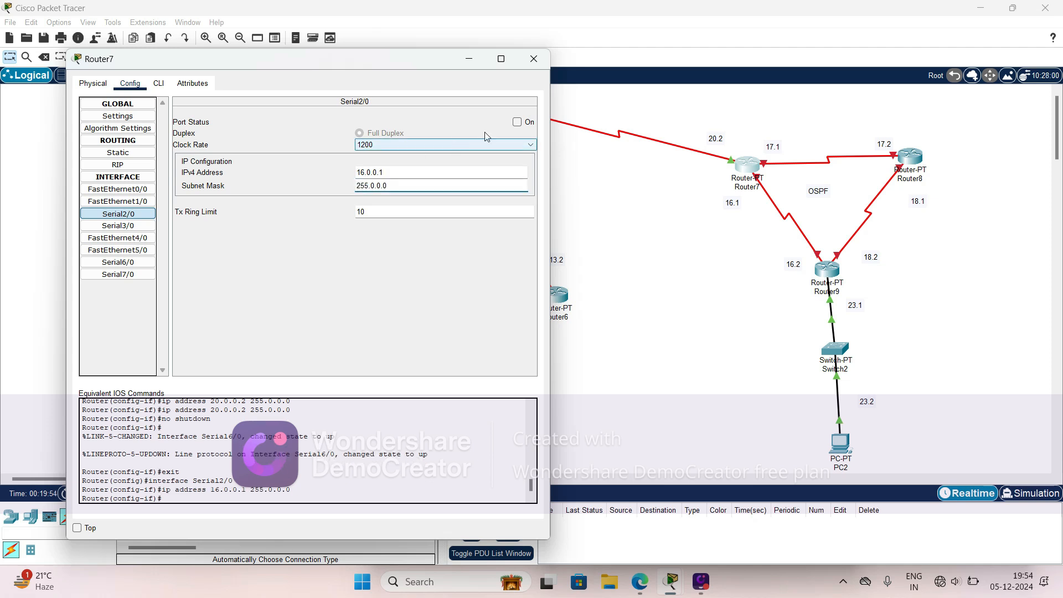
pyautogui.click(518, 122)
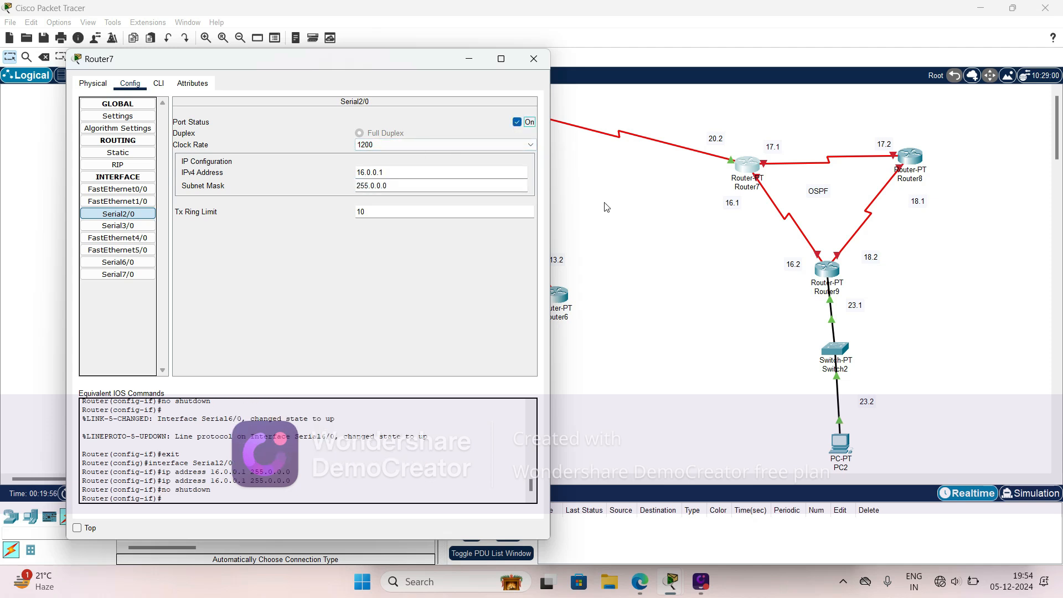
# - Check the port of the Router7–Router8 link and configure Router7's Serial3/0 with 17.0.0.1, mask 255.0.0.0 and the port on
pyautogui.click(780, 168)
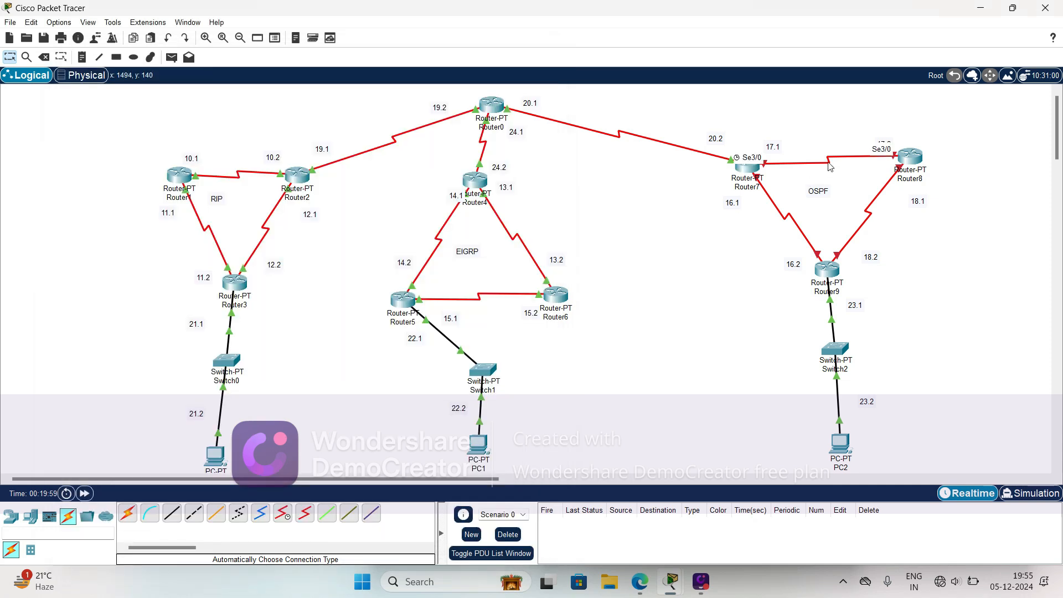
pyautogui.click(749, 169)
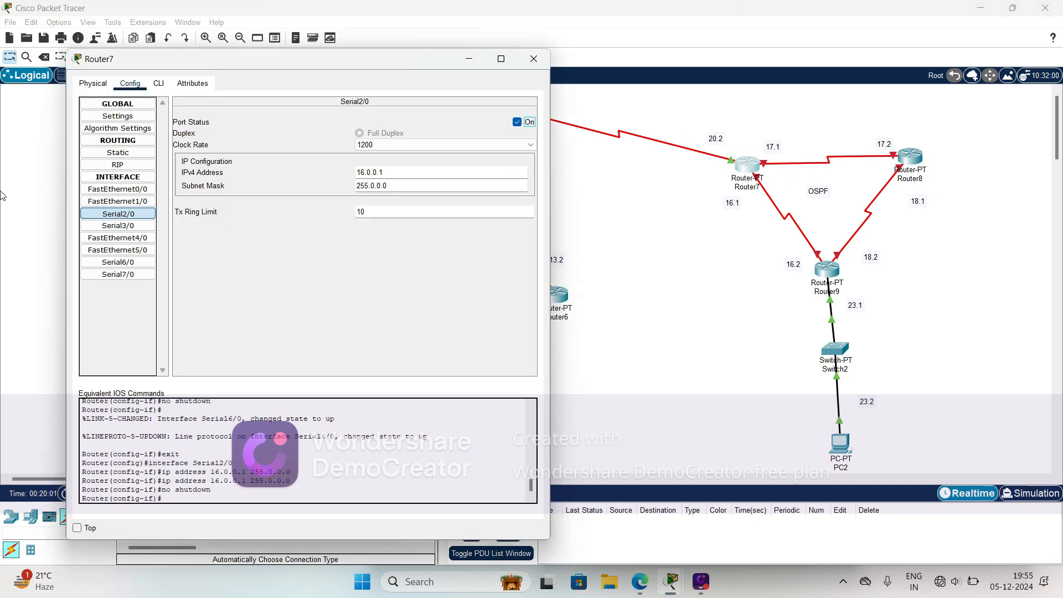
pyautogui.click(118, 226)
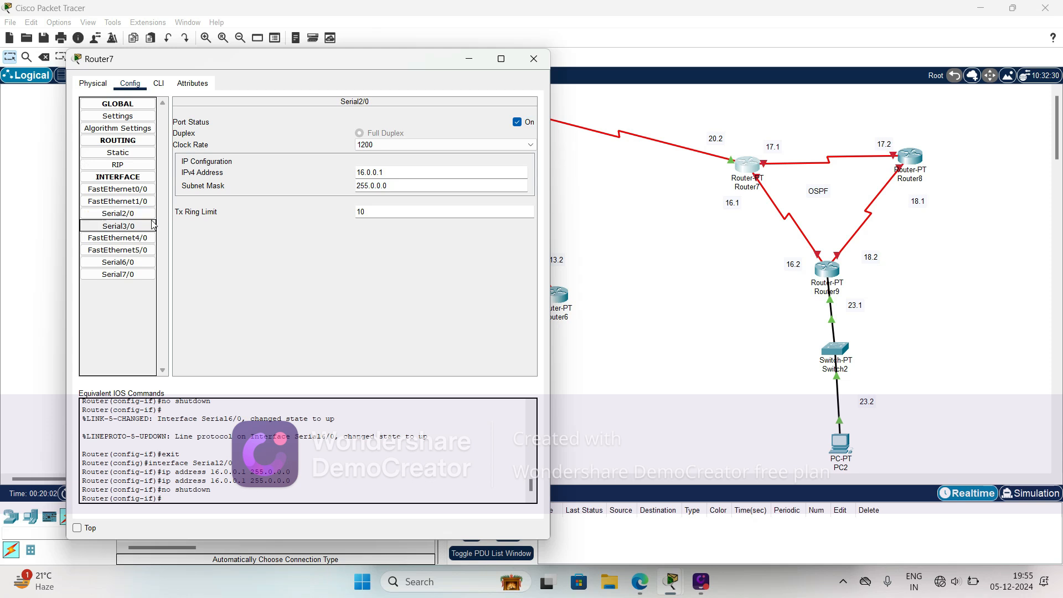
pyautogui.click(375, 172)
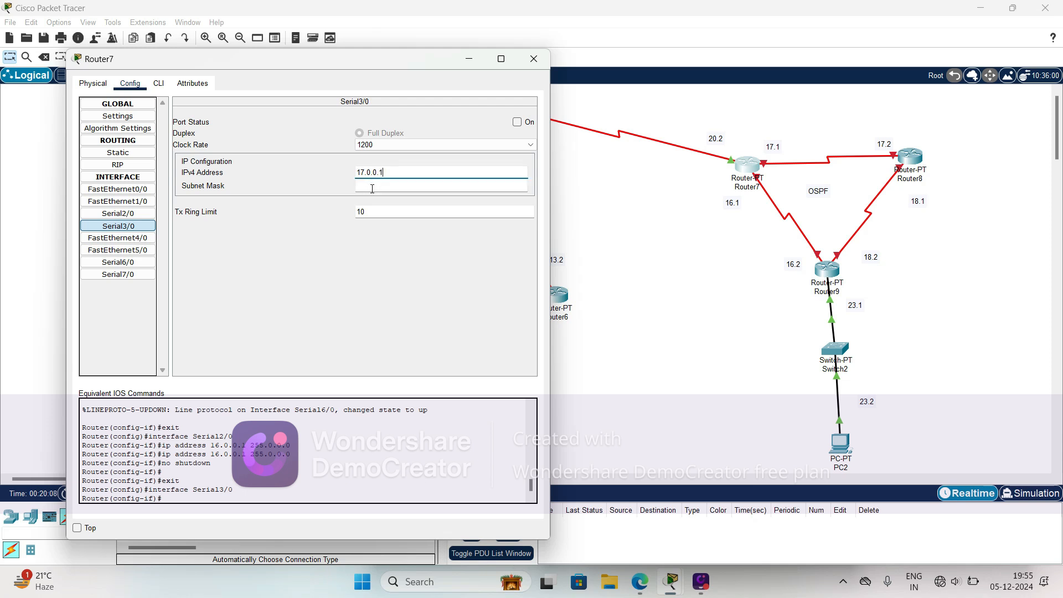
pyautogui.click(372, 187)
pyautogui.click(518, 122)
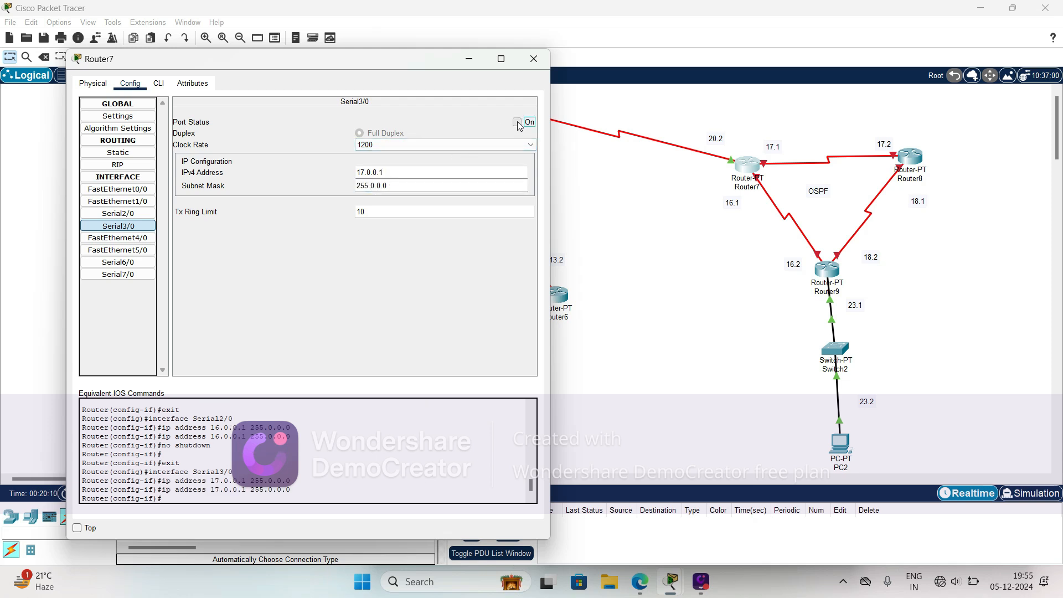
# - Configure Router9's Serial2/0, which links to Router7, with IPv4 address 16.0.0.2, mask 255.0.0.0 and the port on
pyautogui.click(646, 201)
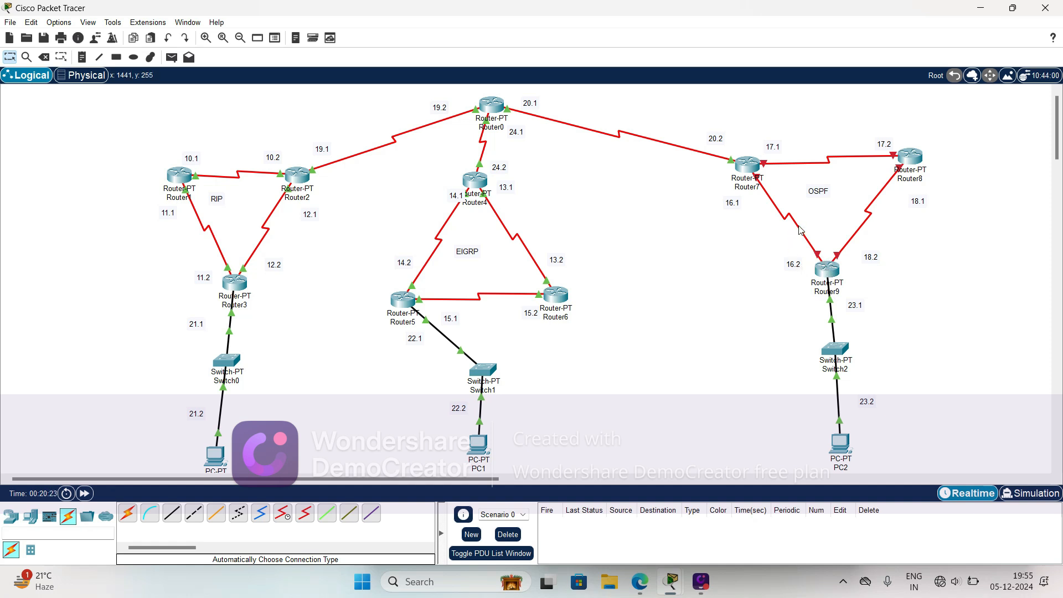
pyautogui.click(829, 280)
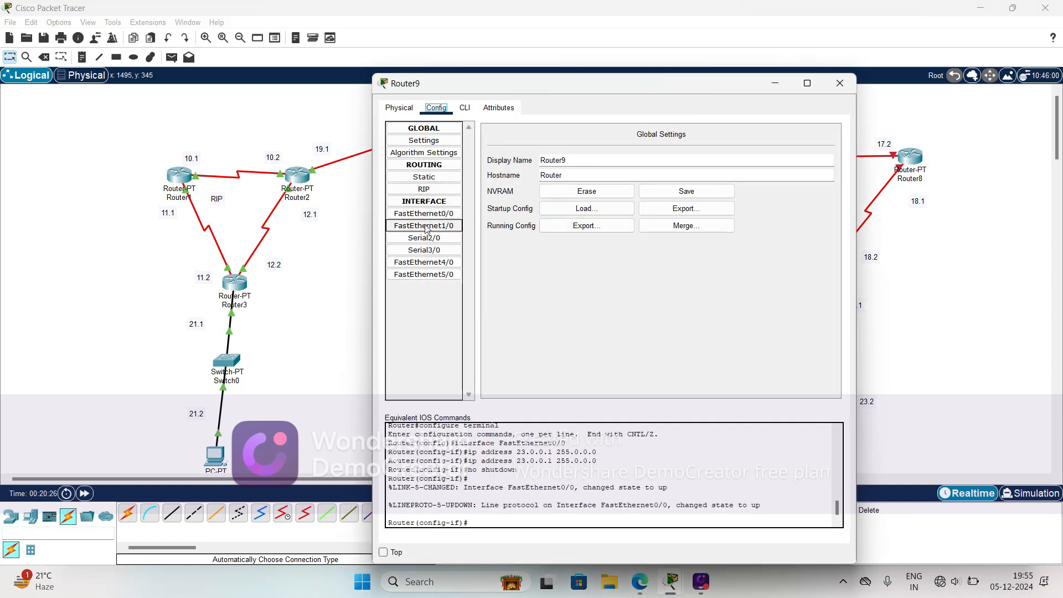
pyautogui.click(426, 240)
pyautogui.moveTo(559, 95); pyautogui.dragTo(388, 82)
pyautogui.click(502, 185)
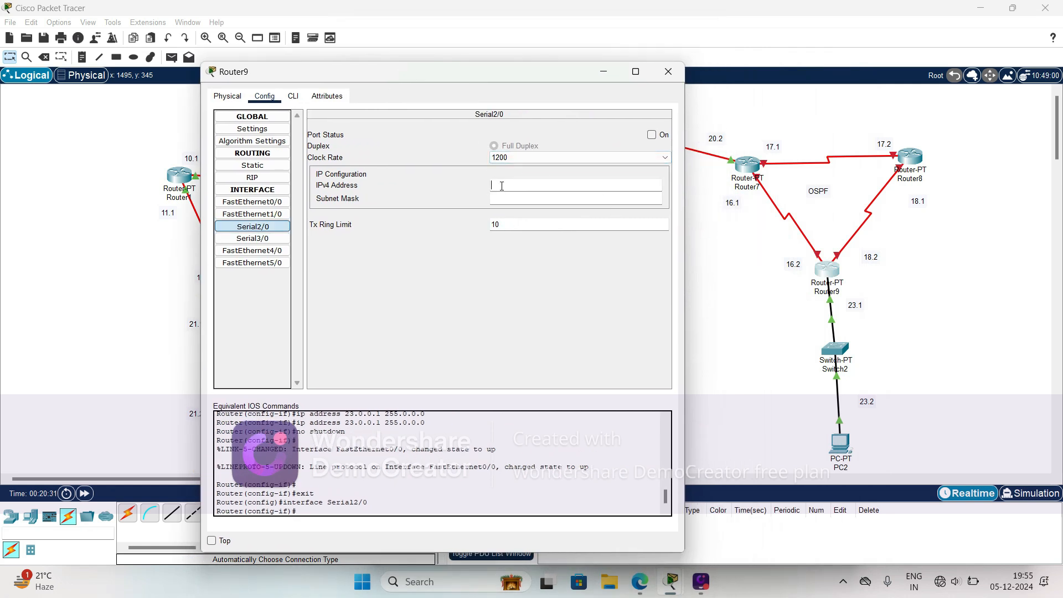
pyautogui.click(502, 185)
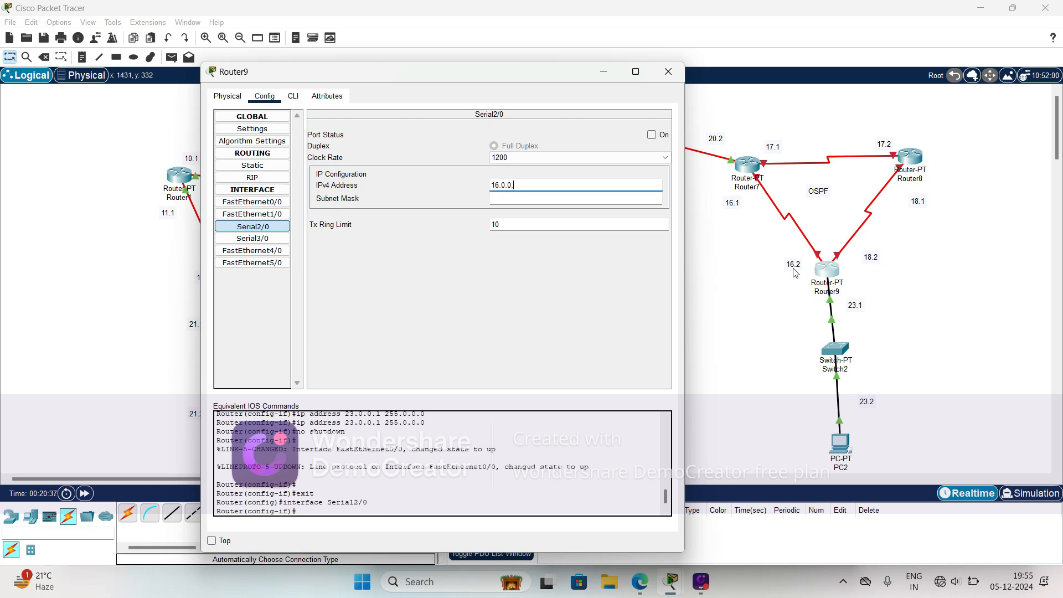
pyautogui.click(529, 199)
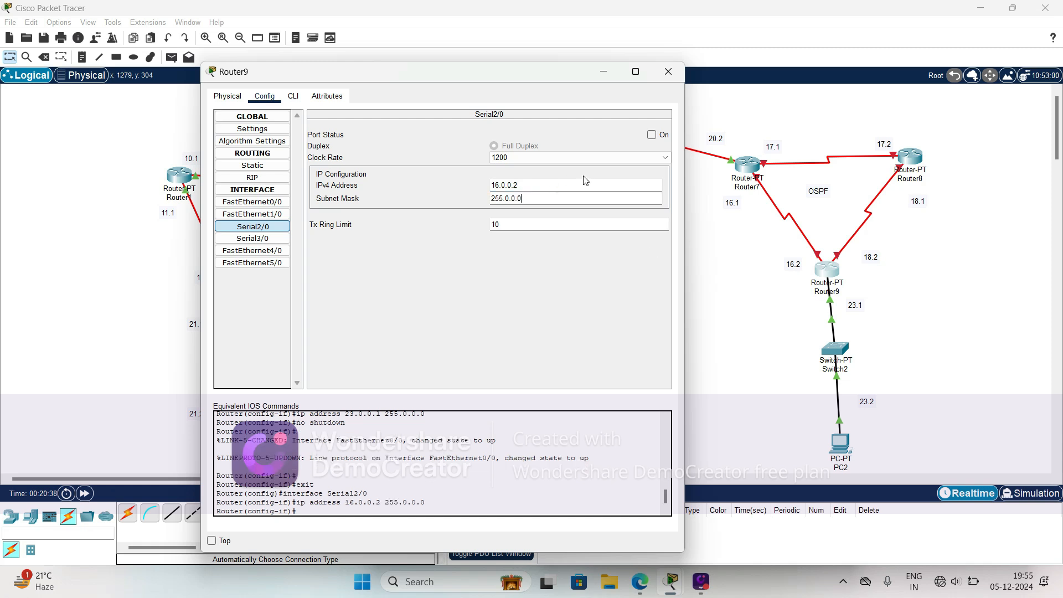
pyautogui.click(654, 136)
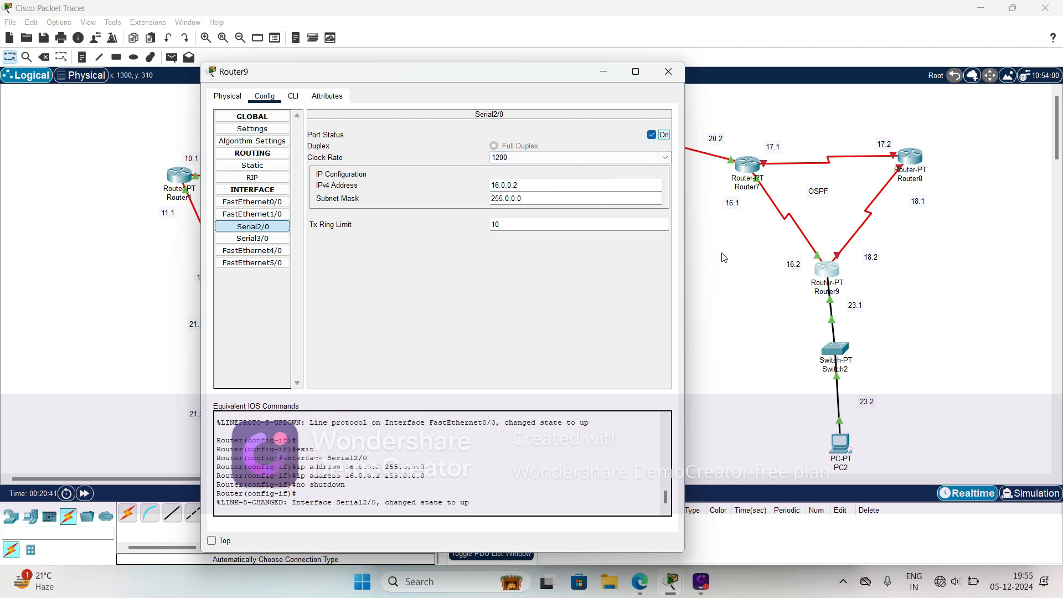
# - Check the port of the Router8–Router9 link and configure Router9's Serial3/0 with 18.0.0.2, mask 255.0.0.0 and the port on
pyautogui.click(858, 235)
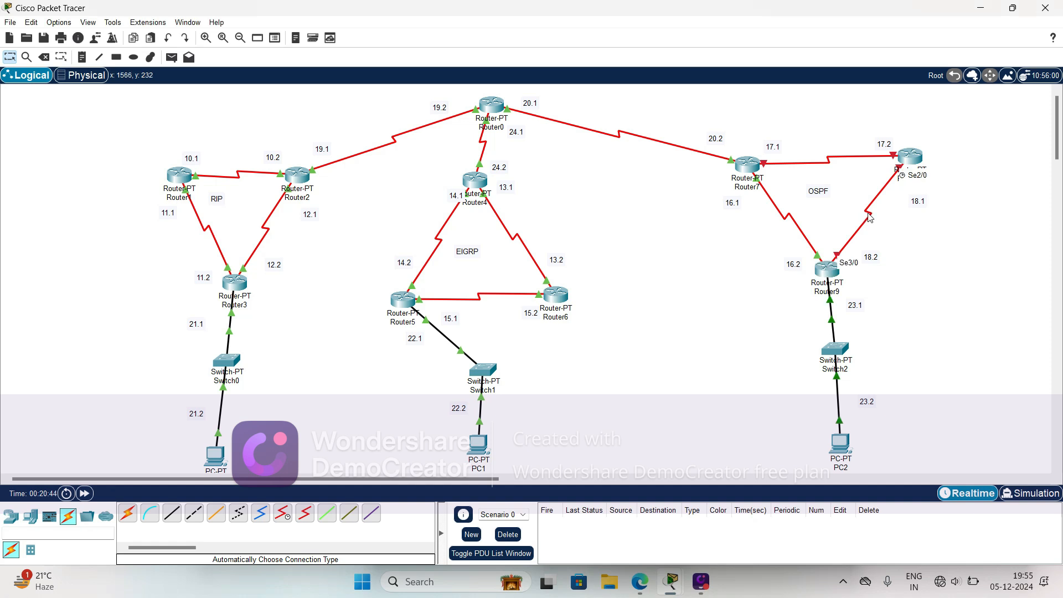
pyautogui.click(825, 275)
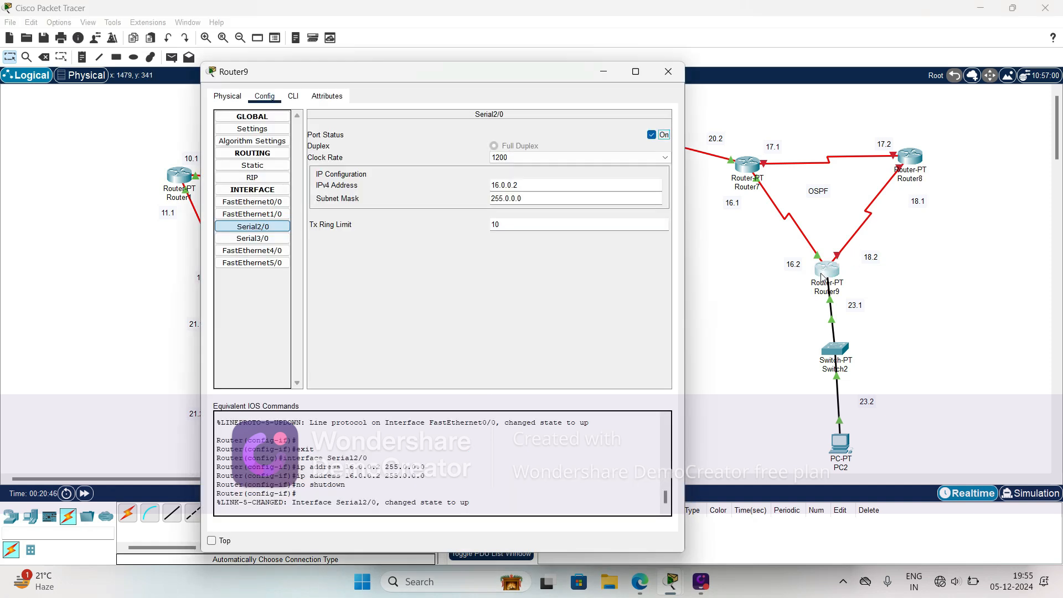
pyautogui.click(253, 238)
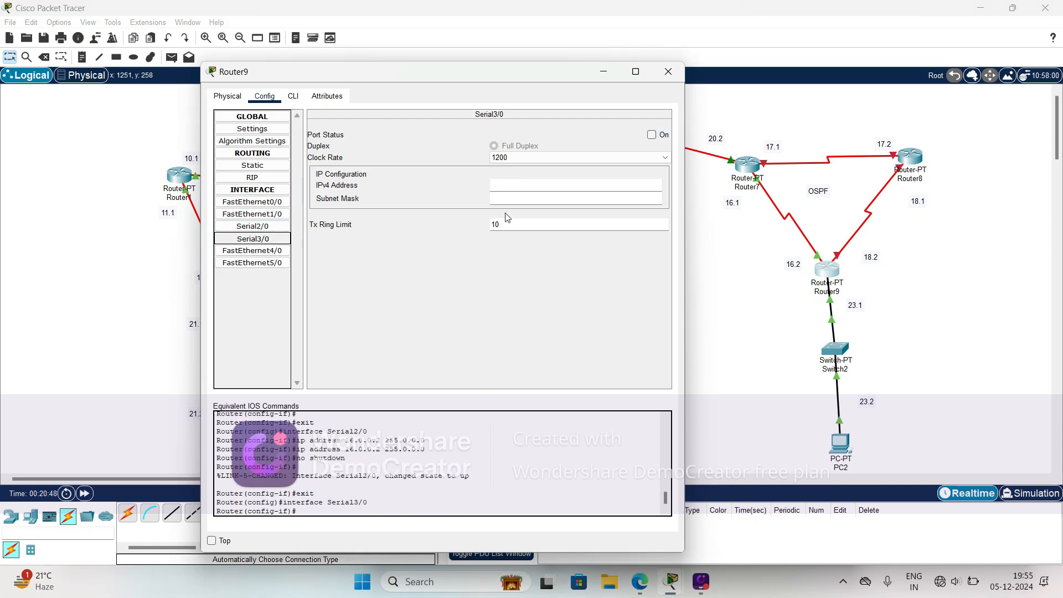
pyautogui.click(517, 185)
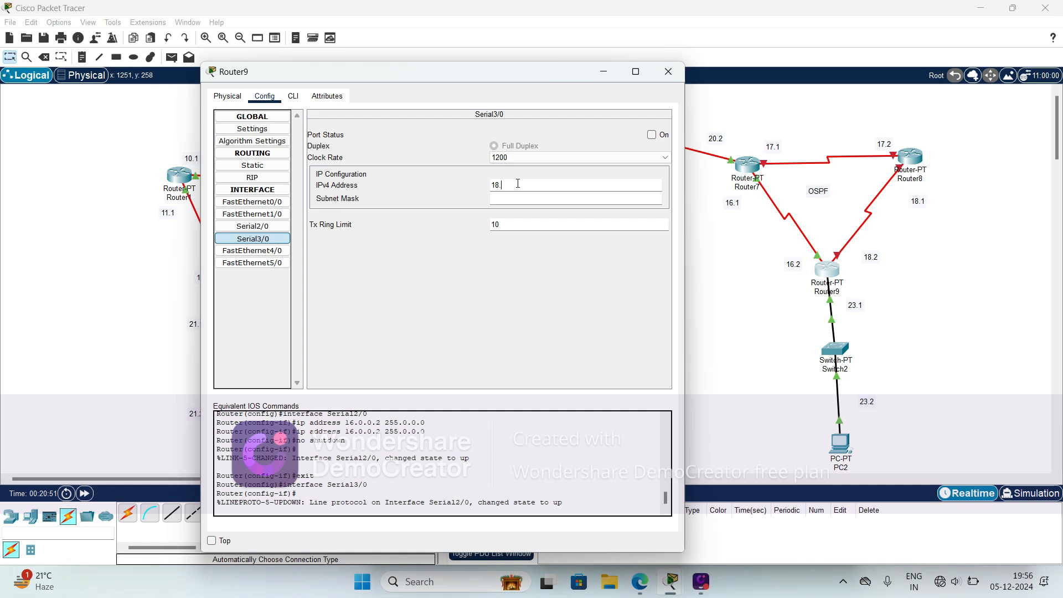
pyautogui.click(505, 198)
pyautogui.click(652, 135)
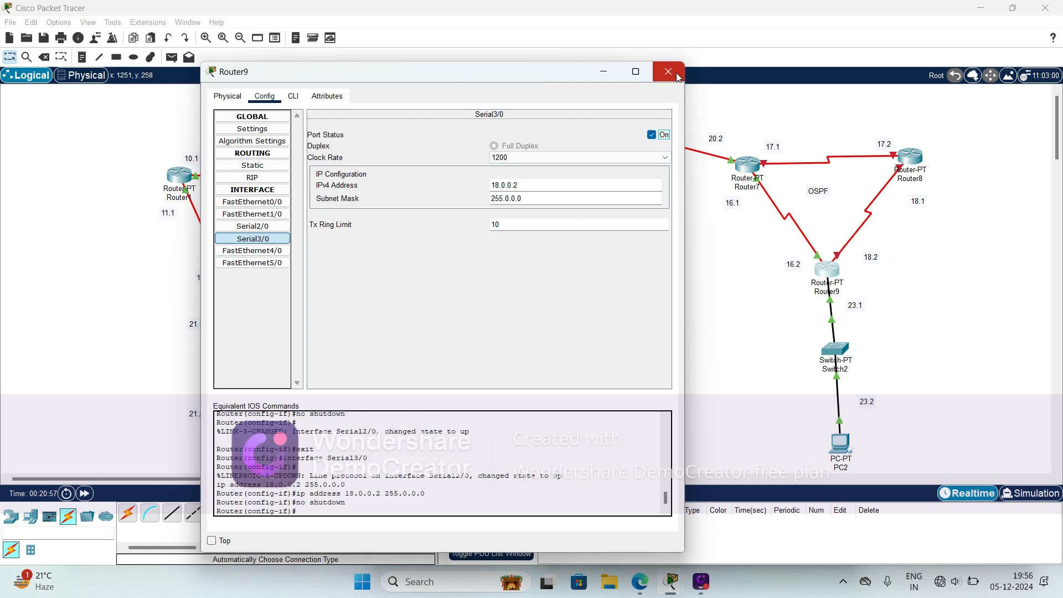
pyautogui.click(677, 76)
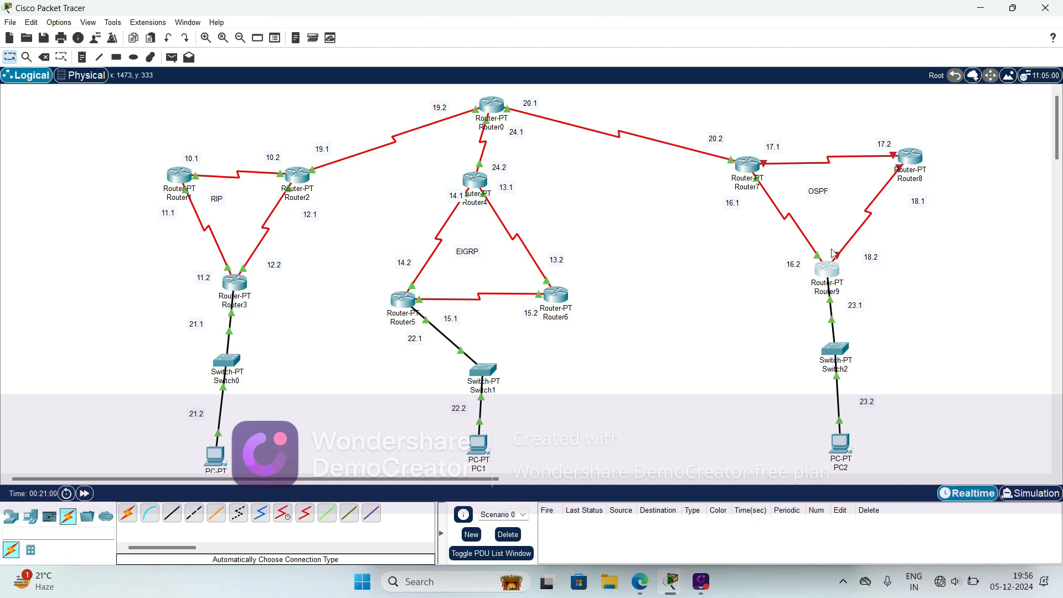
# - Check the port of the Router7–Router8 link and configure Router8's Serial3/0 with 17.0.0.2, mask 255.0.0.0 and the port on
pyautogui.click(910, 161)
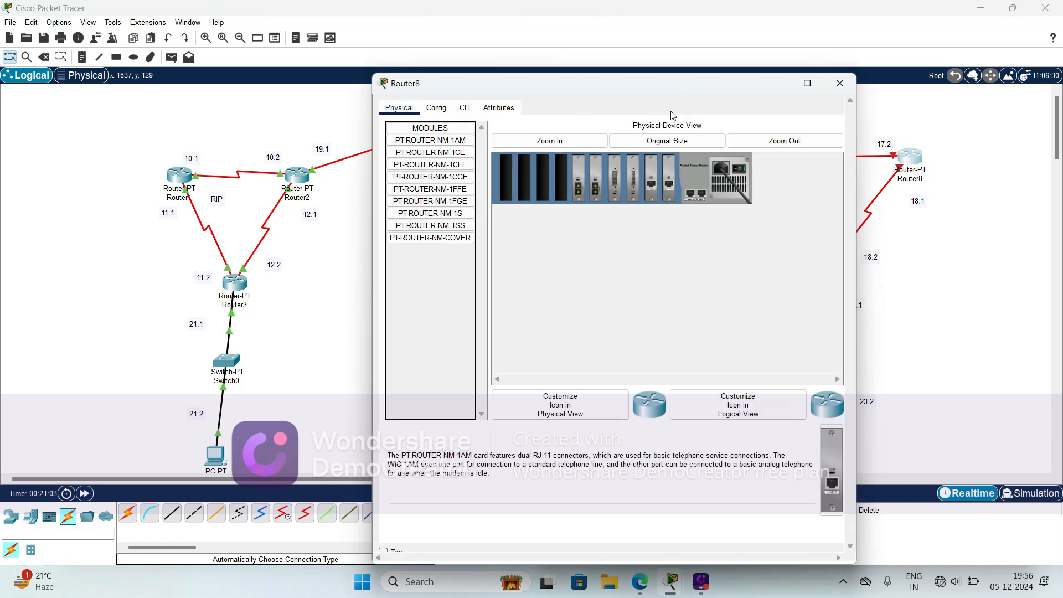
pyautogui.moveTo(612, 92); pyautogui.dragTo(400, 85)
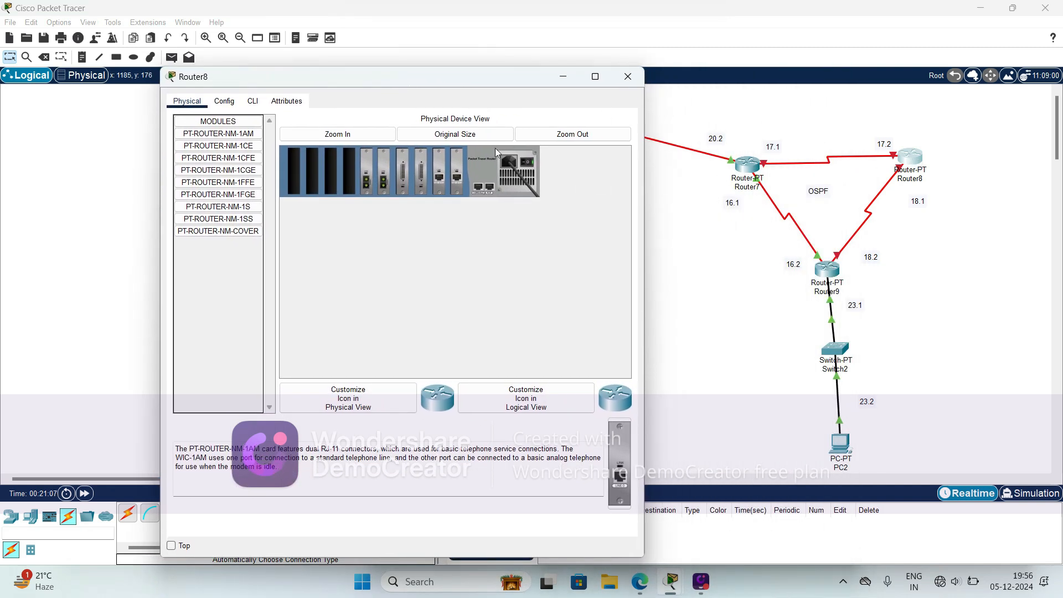
pyautogui.click(725, 259)
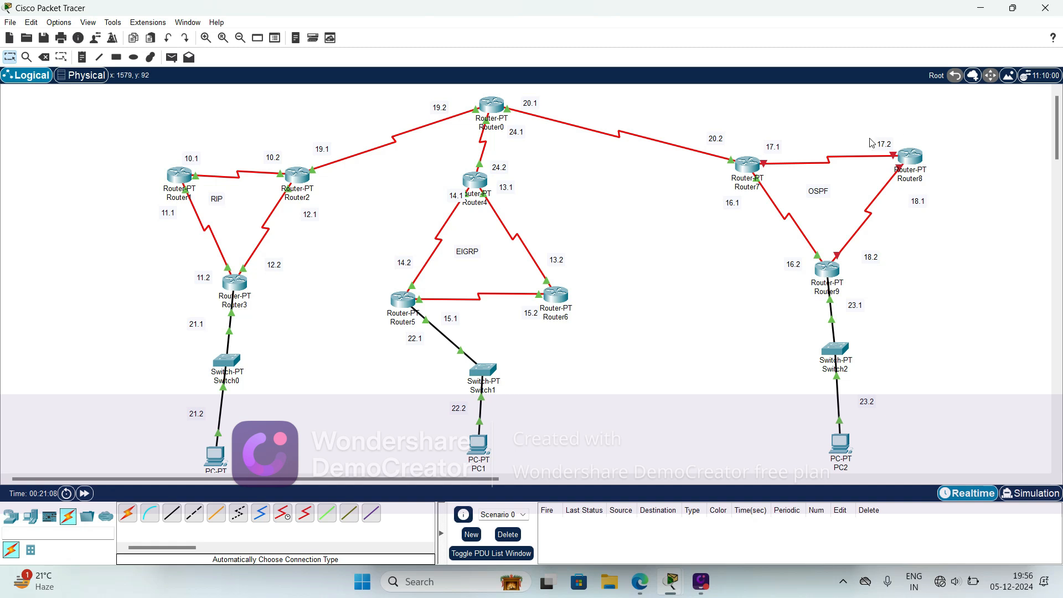
pyautogui.moveTo(836, 163)
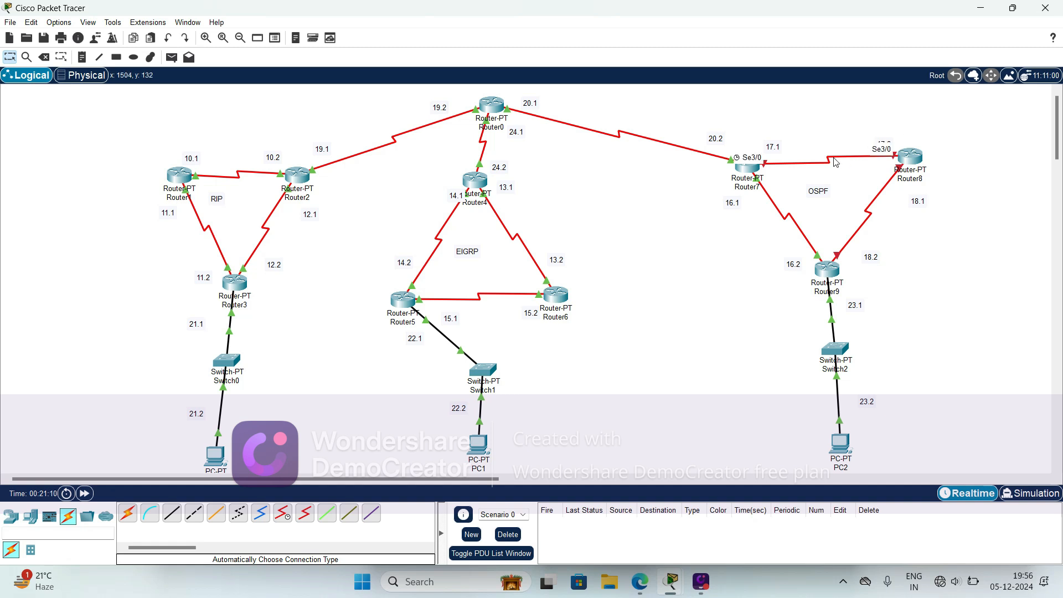
pyautogui.click(911, 156)
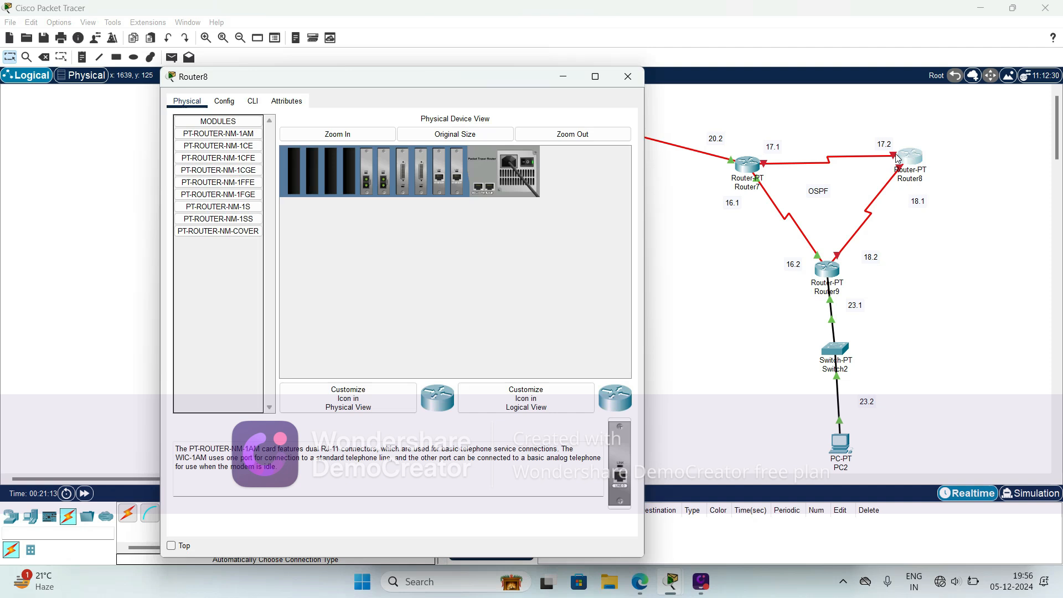
pyautogui.click(224, 100)
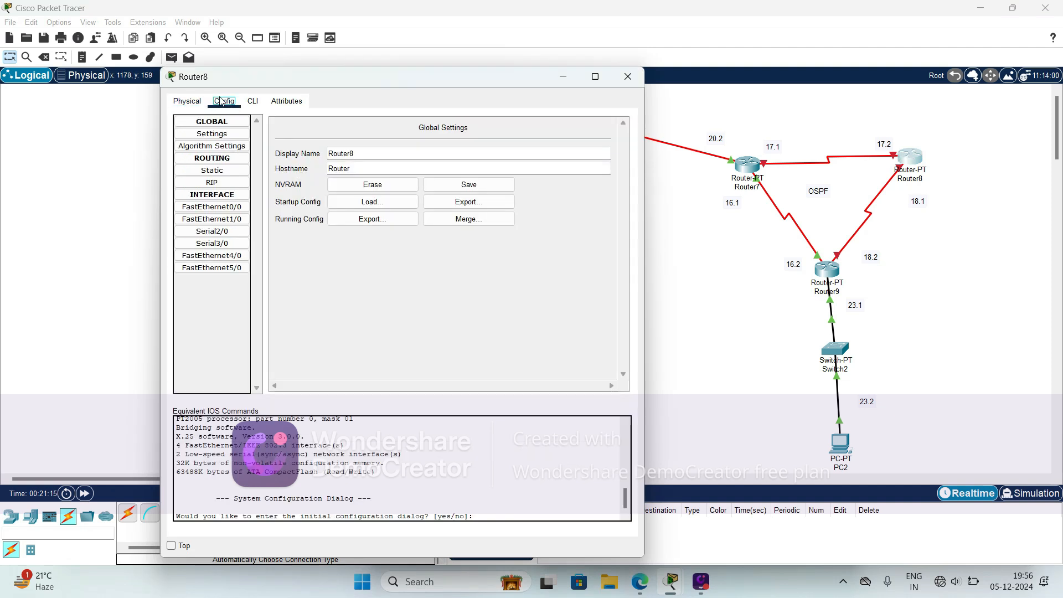
pyautogui.click(216, 244)
pyautogui.click(483, 190)
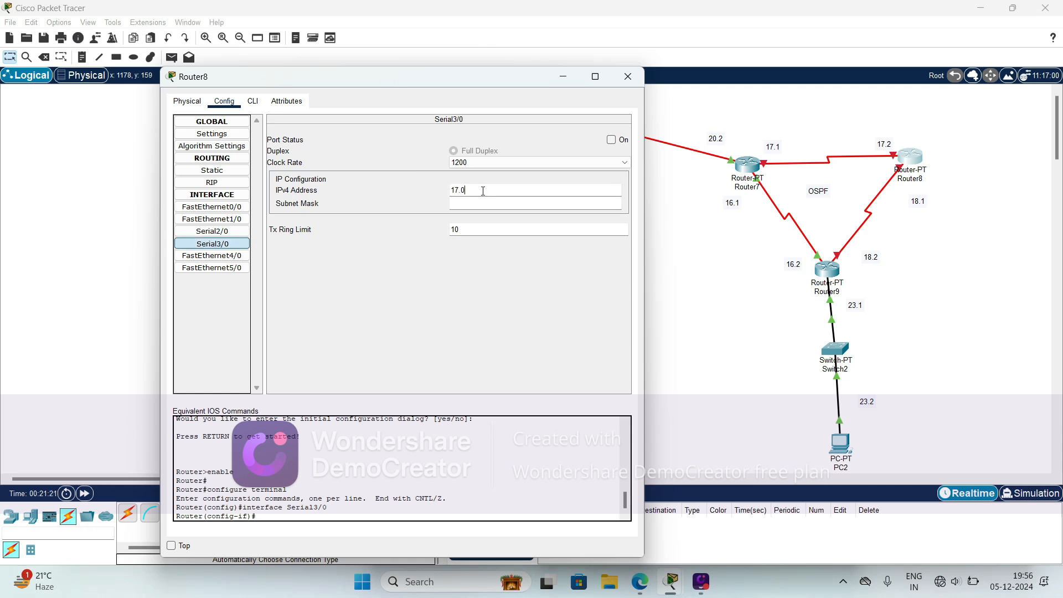
pyautogui.click(483, 203)
pyautogui.click(612, 142)
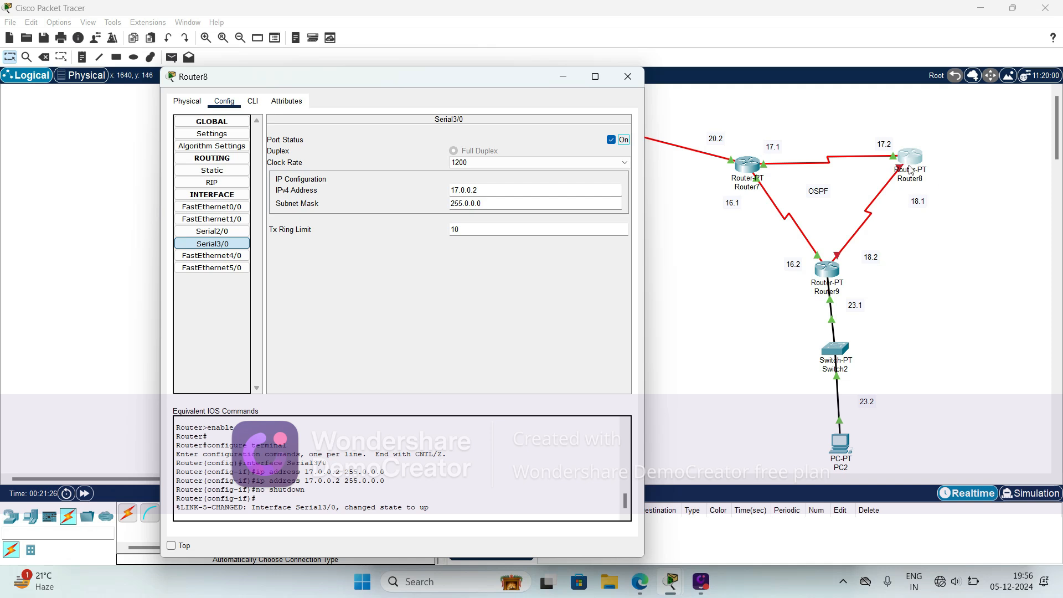
# - Check the port of the Router8–Router9 link and configure Router8's Serial2/0 with 18.0.0.1, mask 255.0.0.0 and the port on
pyautogui.click(891, 217)
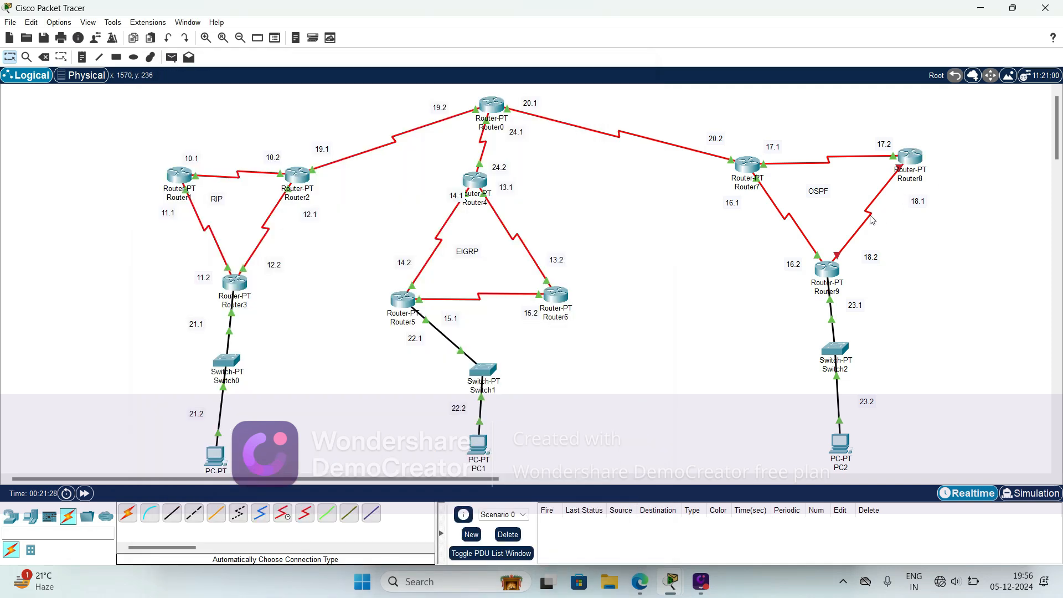
pyautogui.click(906, 156)
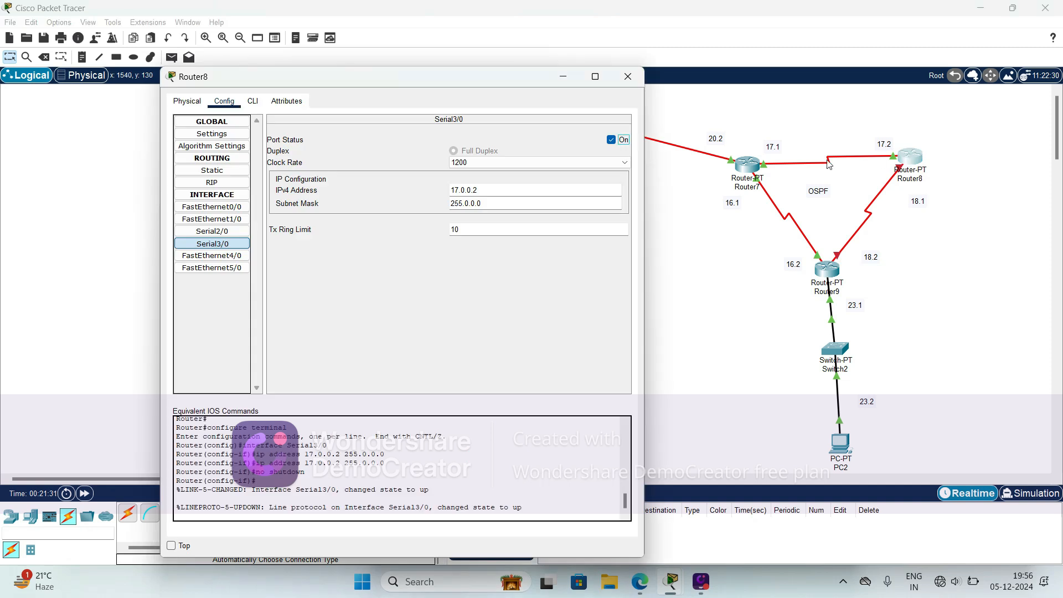
pyautogui.click(221, 232)
pyautogui.click(508, 189)
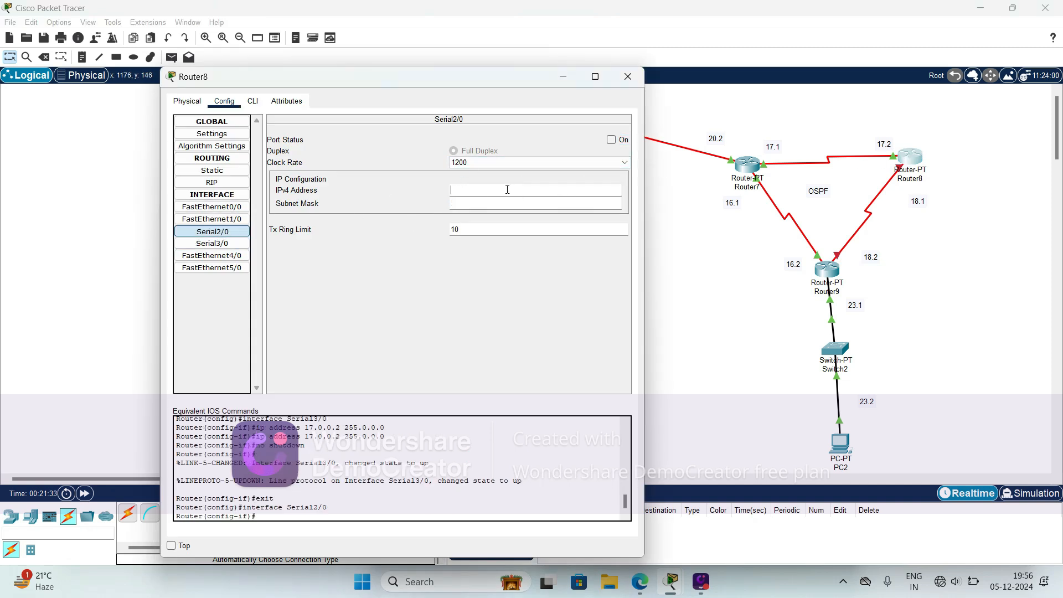
pyautogui.write('18.0.0.1')
pyautogui.click(459, 202)
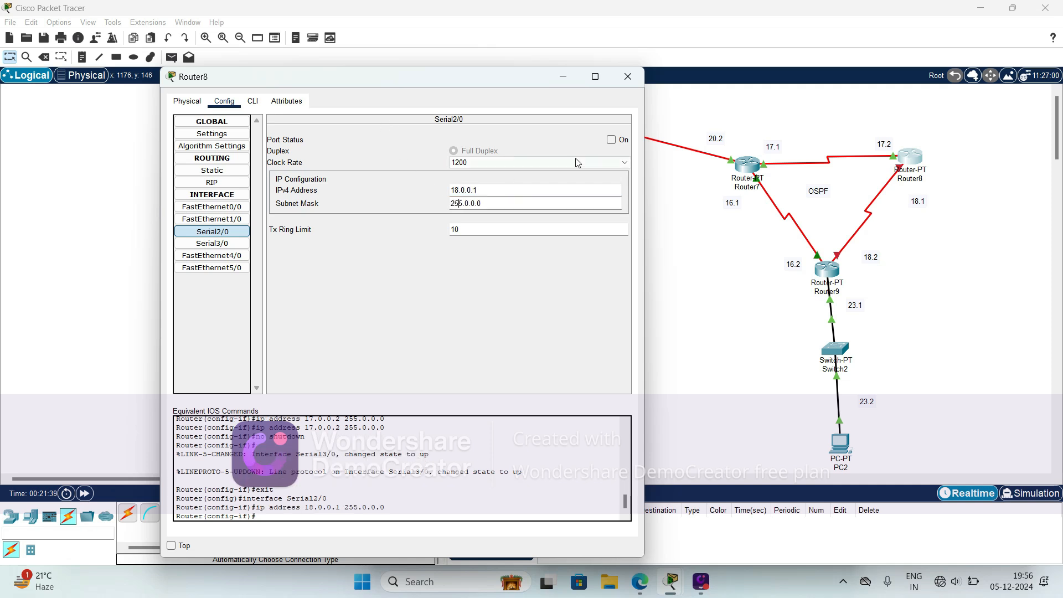
pyautogui.click(612, 140)
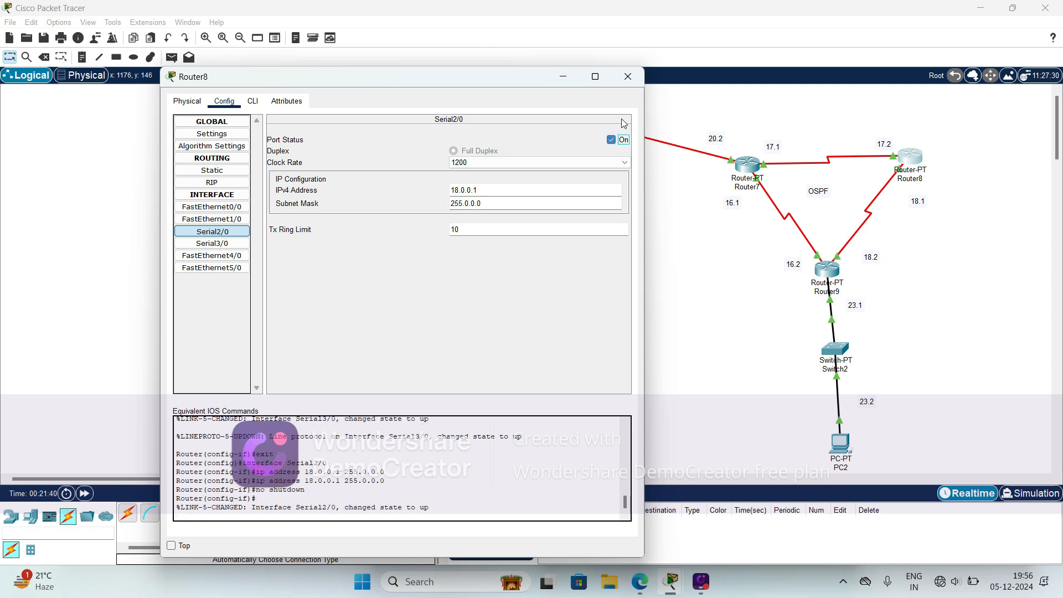
pyautogui.click(628, 76)
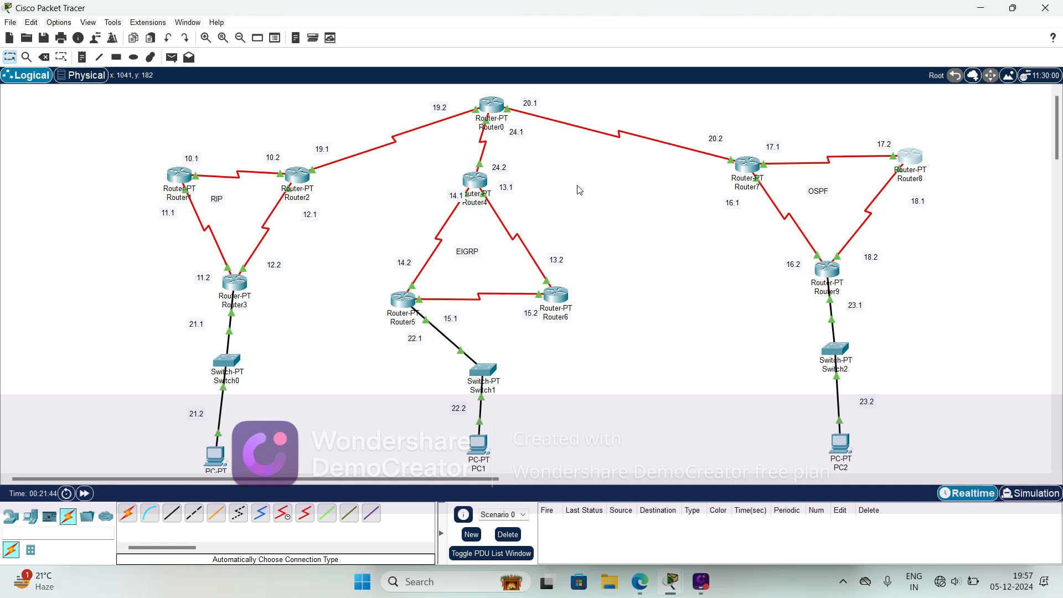
# - Open Router1's command-line interface and exit interface configuration mode to global configuration mode
pyautogui.click(181, 178)
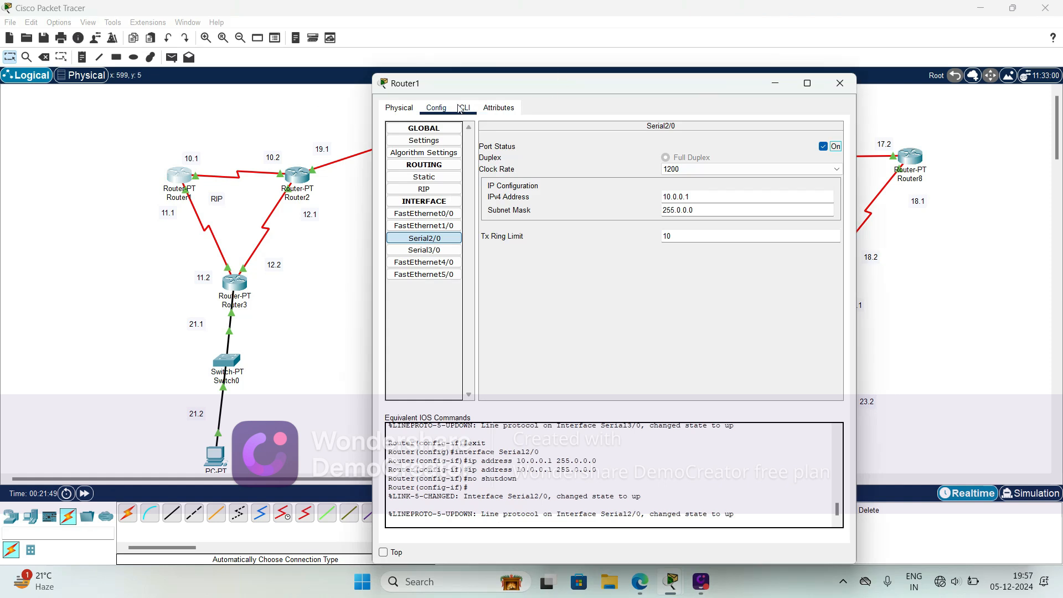
pyautogui.click(463, 108)
pyautogui.moveTo(522, 89); pyautogui.dragTo(675, 42)
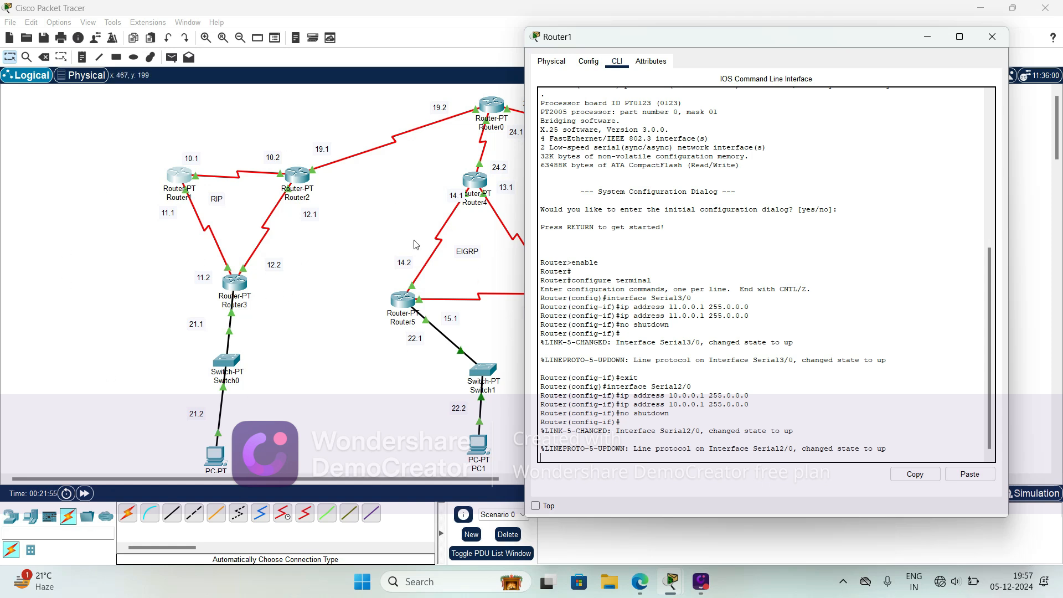
pyautogui.click(432, 206)
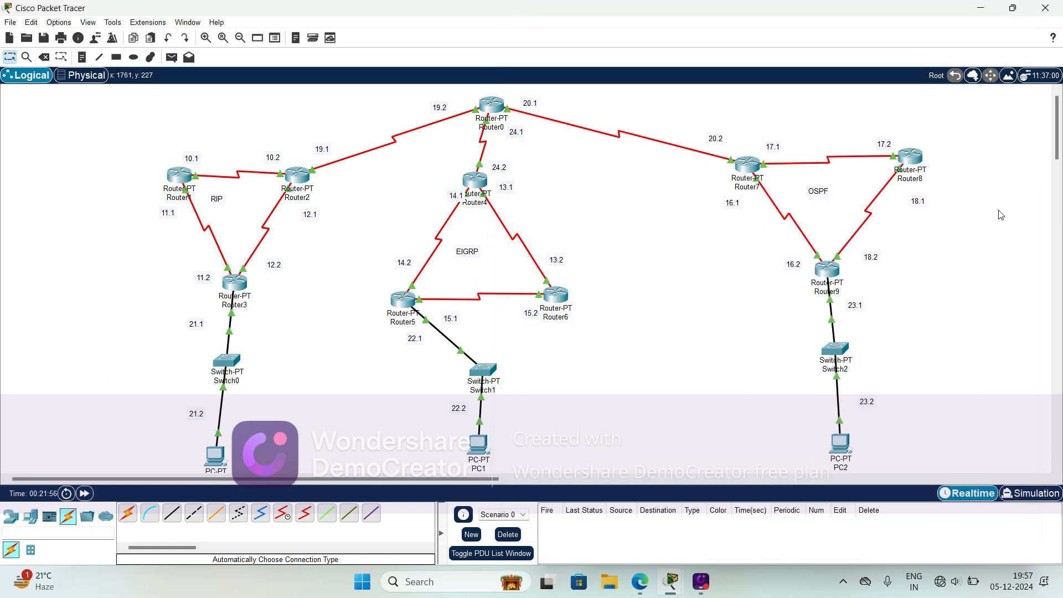
pyautogui.click(177, 182)
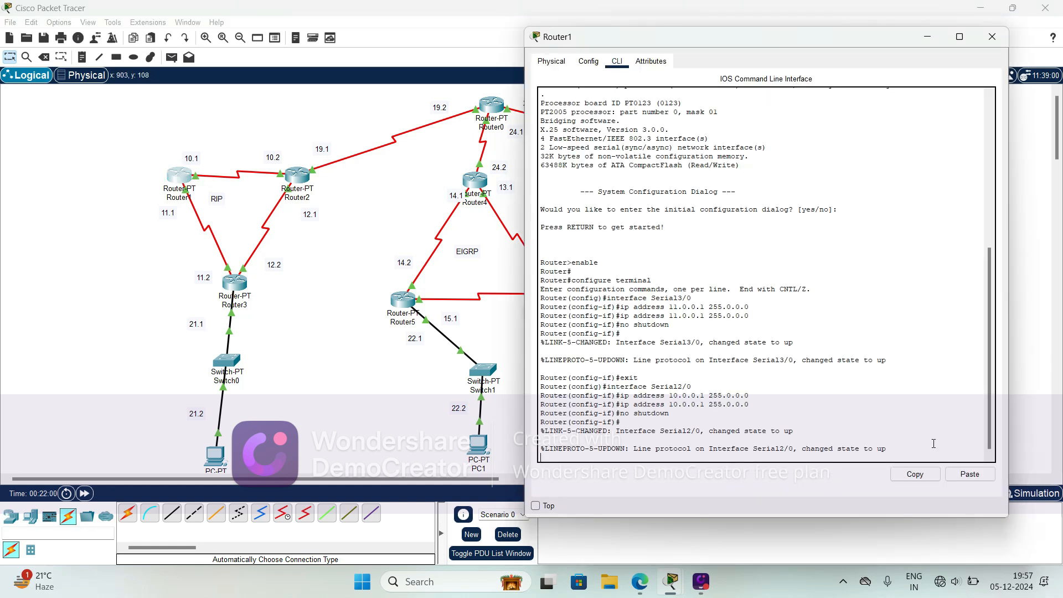
pyautogui.press('Return')
pyautogui.press('Return')
pyautogui.press('Return')
pyautogui.press('Return')
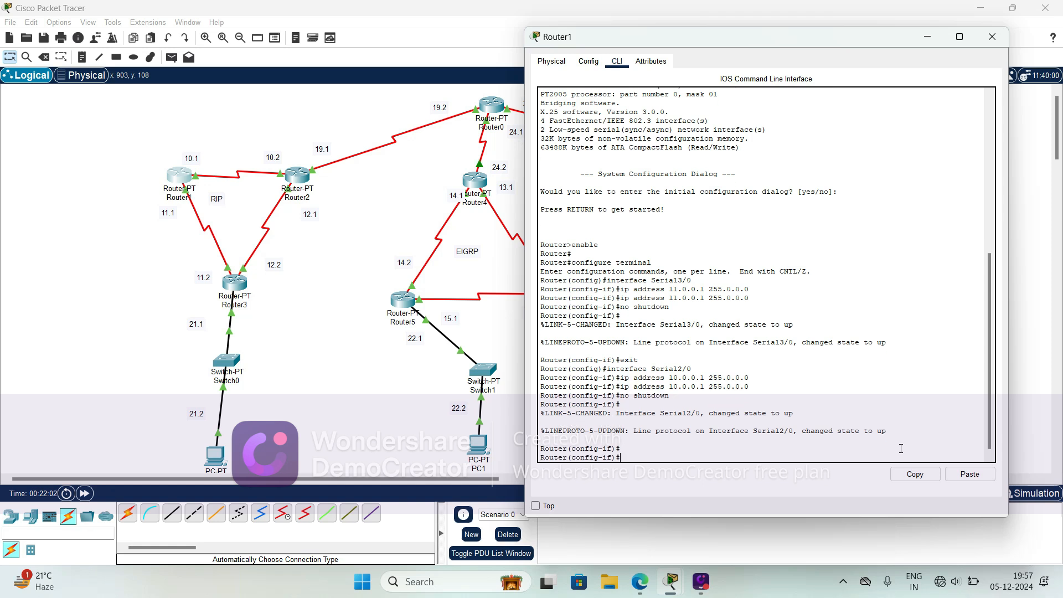
pyautogui.write('EX')
pyautogui.press('Tab')
pyautogui.press('Return')
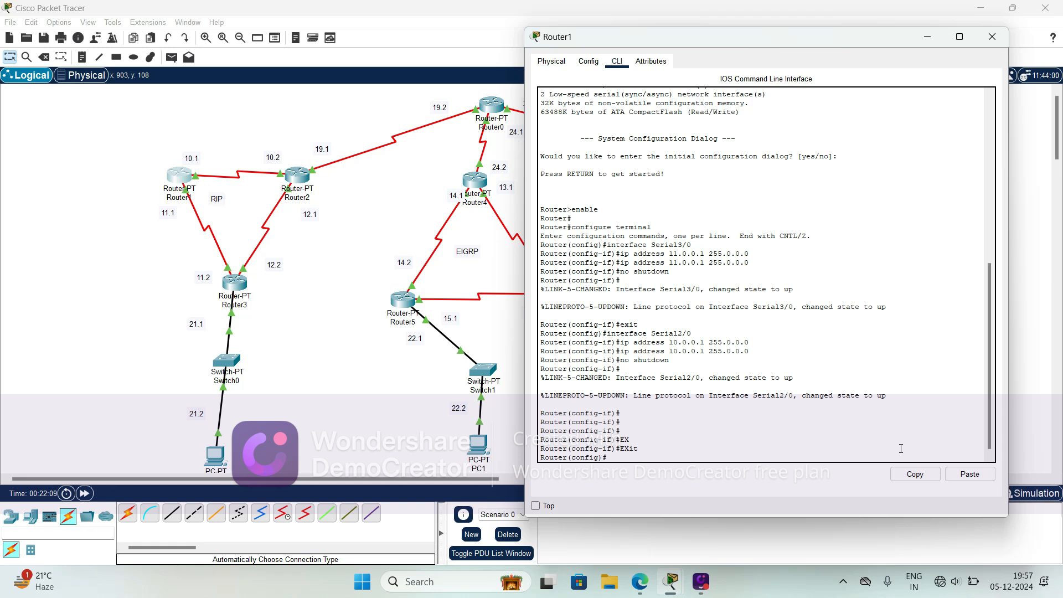
# - Enter RIP routing configuration on Router1 with the router rip command
pyautogui.write('ro')
pyautogui.press('Tab')
pyautogui.write('r')
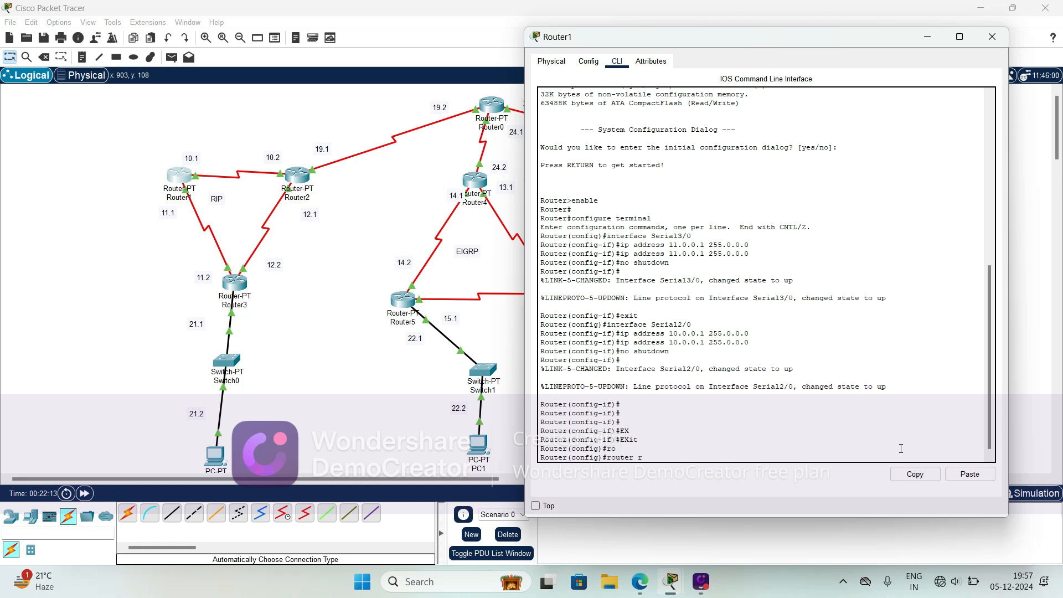
pyautogui.write('i')
pyautogui.press('Tab')
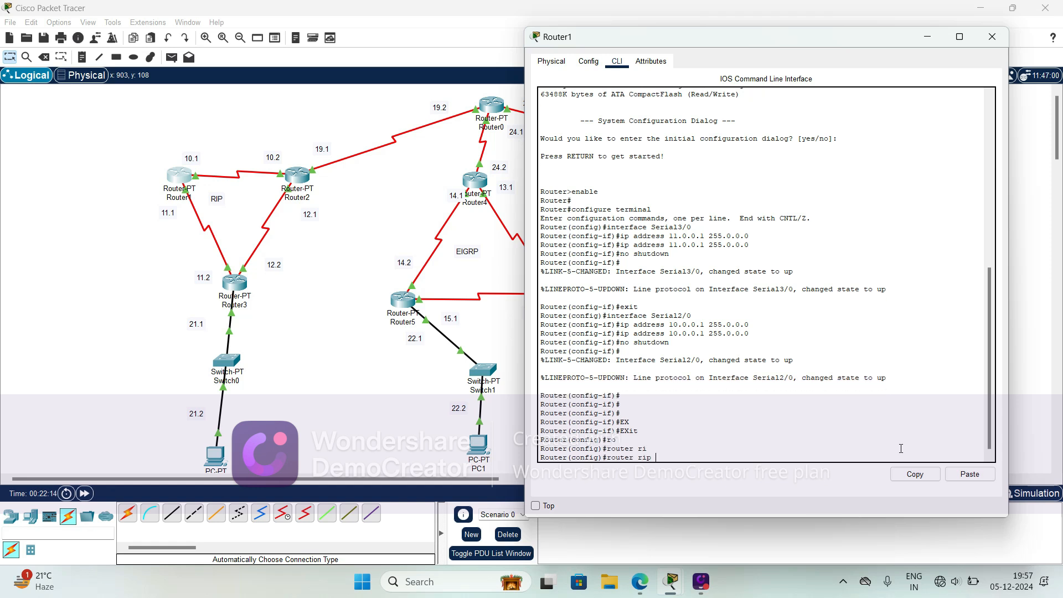
pyautogui.press('Return')
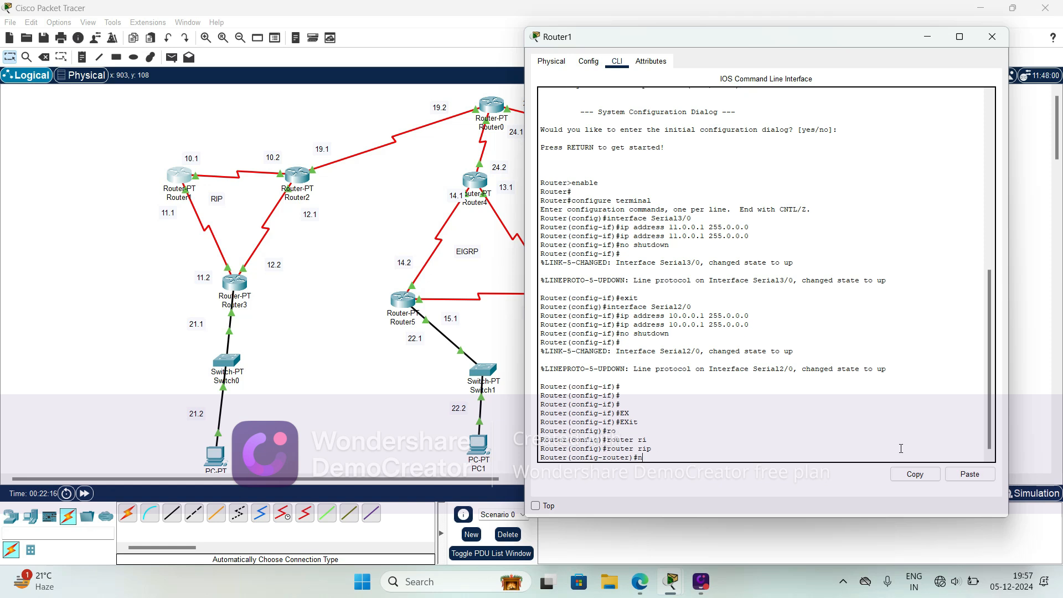
# - Advertise networks 10.0.0.0 and 11.0.0.0 in Router1's RIP configuration and exit to global configuration mode
pyautogui.write('net')
pyautogui.press('Tab')
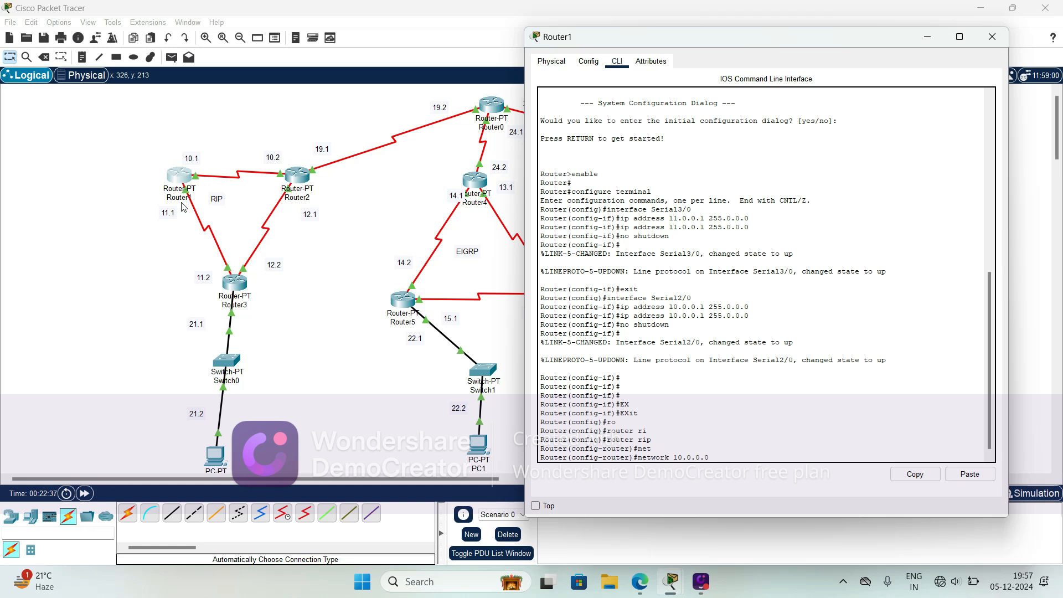
pyautogui.press('Return')
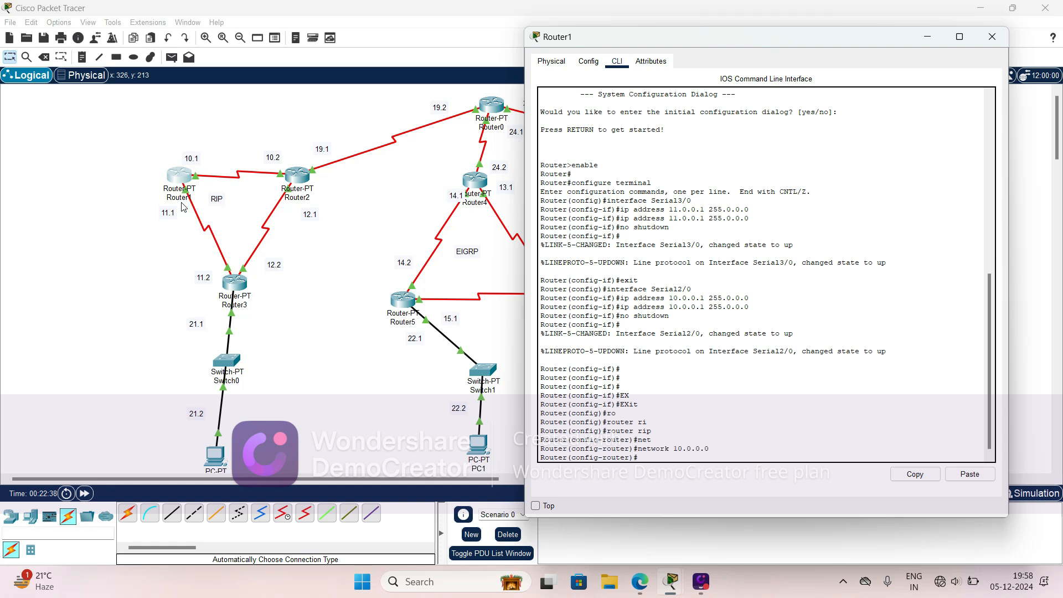
pyautogui.press('Up')
pyautogui.press('BackSpace')
pyautogui.write('1')
pyautogui.press('Return')
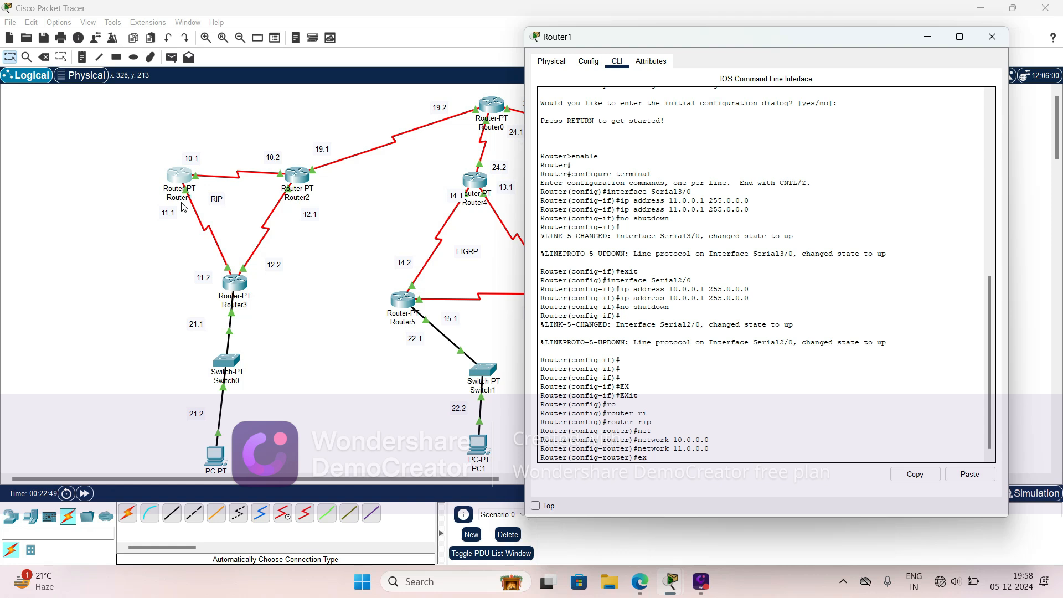
pyautogui.write('ex')
pyautogui.press('Tab')
pyautogui.press('Return')
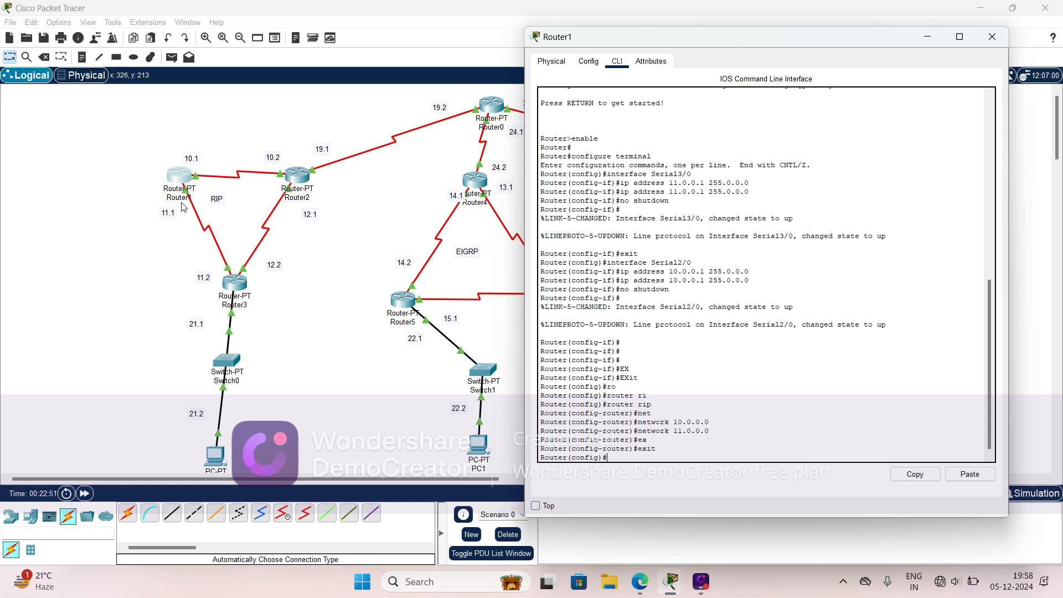
pyautogui.click(65, 264)
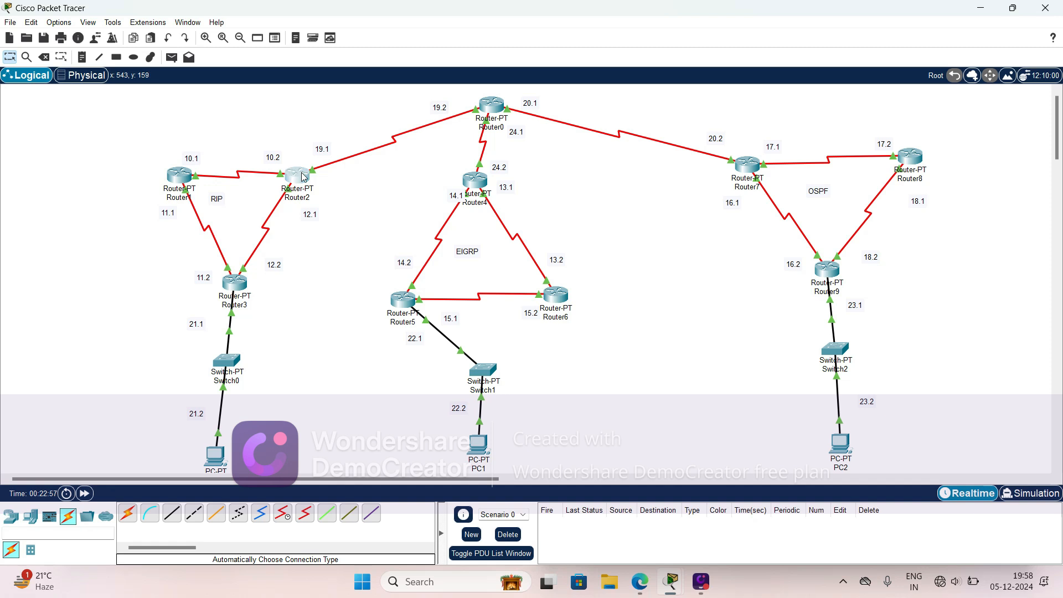
# - Open Router2's command-line interface and exit interface configuration mode to global configuration mode
pyautogui.click(320, 184)
pyautogui.click(288, 176)
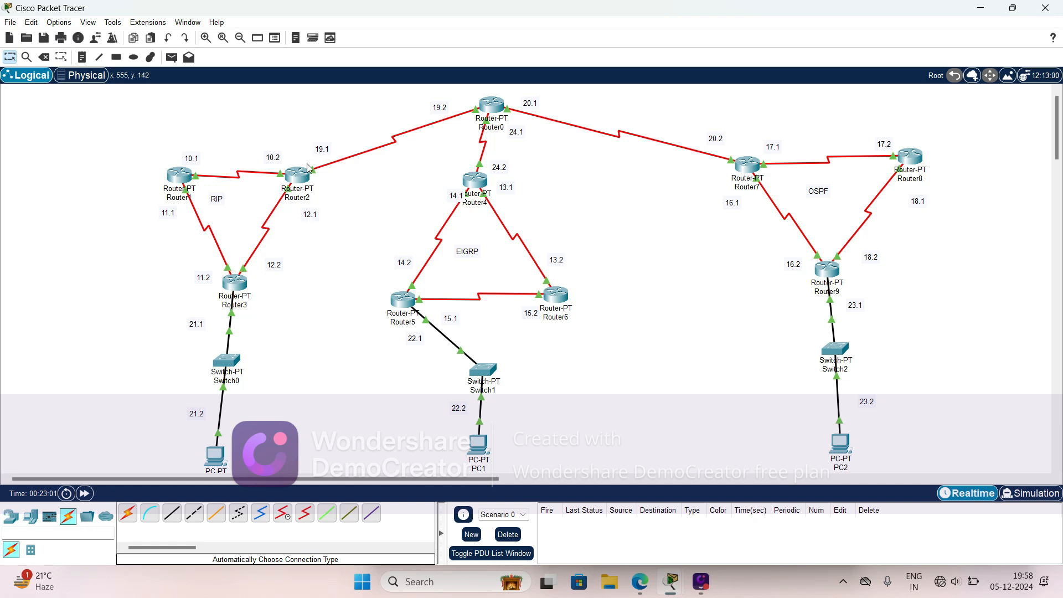
pyautogui.click(293, 178)
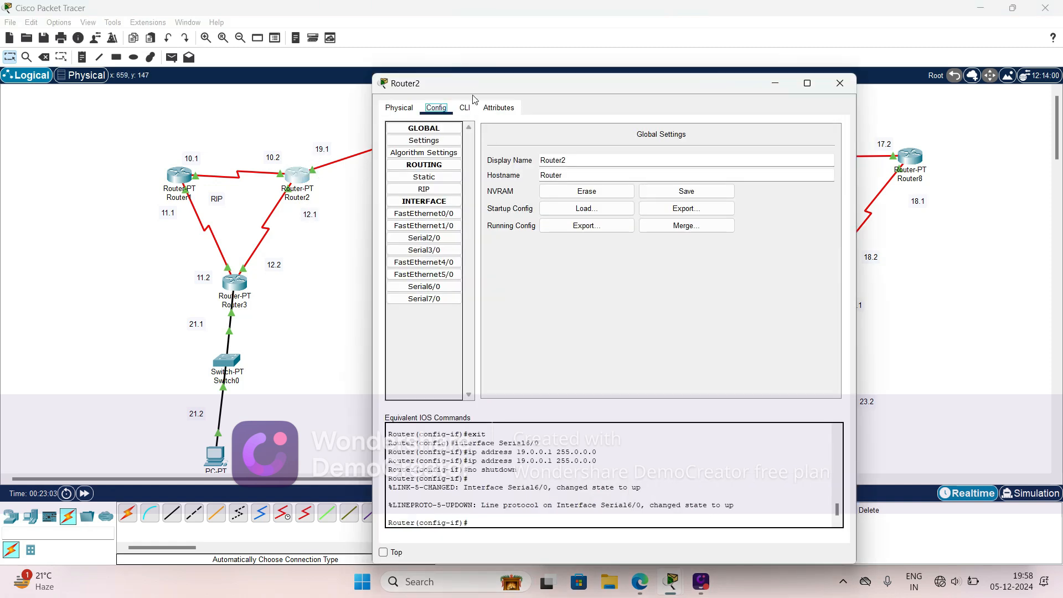
pyautogui.moveTo(480, 83); pyautogui.dragTo(580, 81)
pyautogui.click(564, 106)
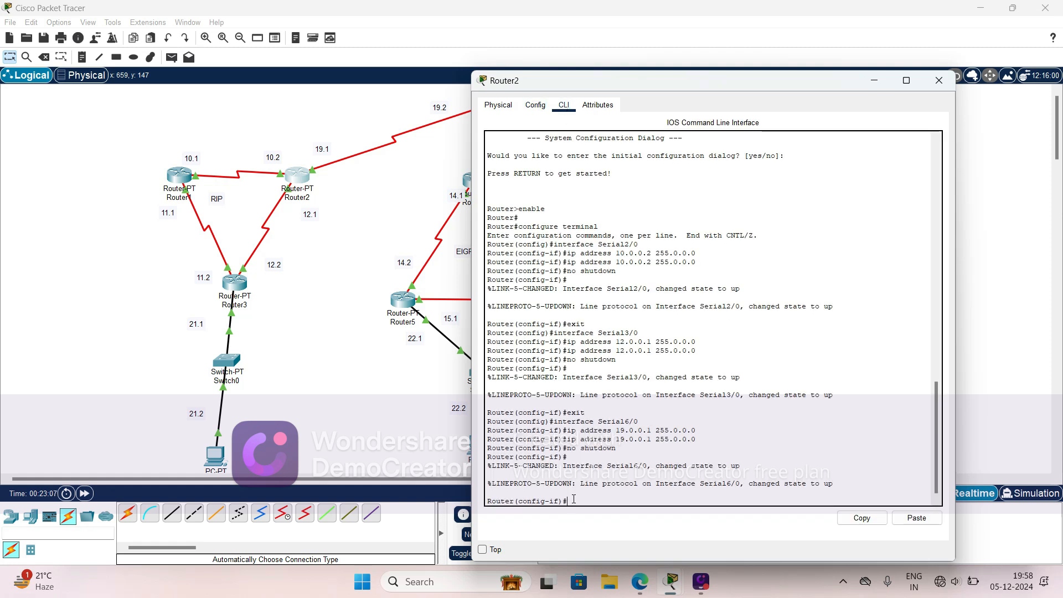
pyautogui.write('ex')
pyautogui.press('Tab')
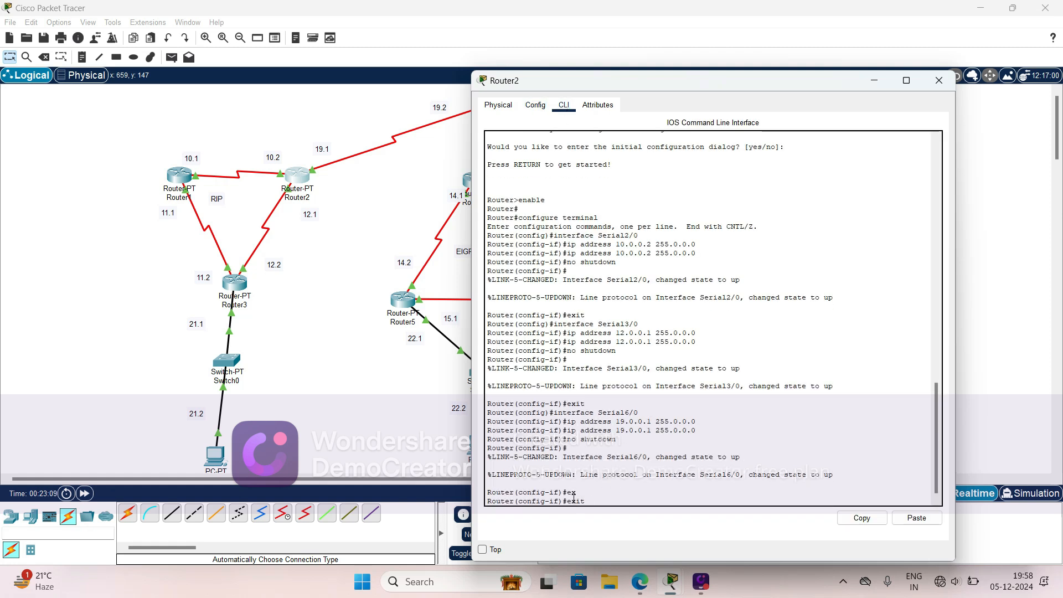
pyautogui.press('Return')
# - Enter RIP routing configuration on Router2 with the router rip command
pyautogui.write('ro')
pyautogui.press('Tab')
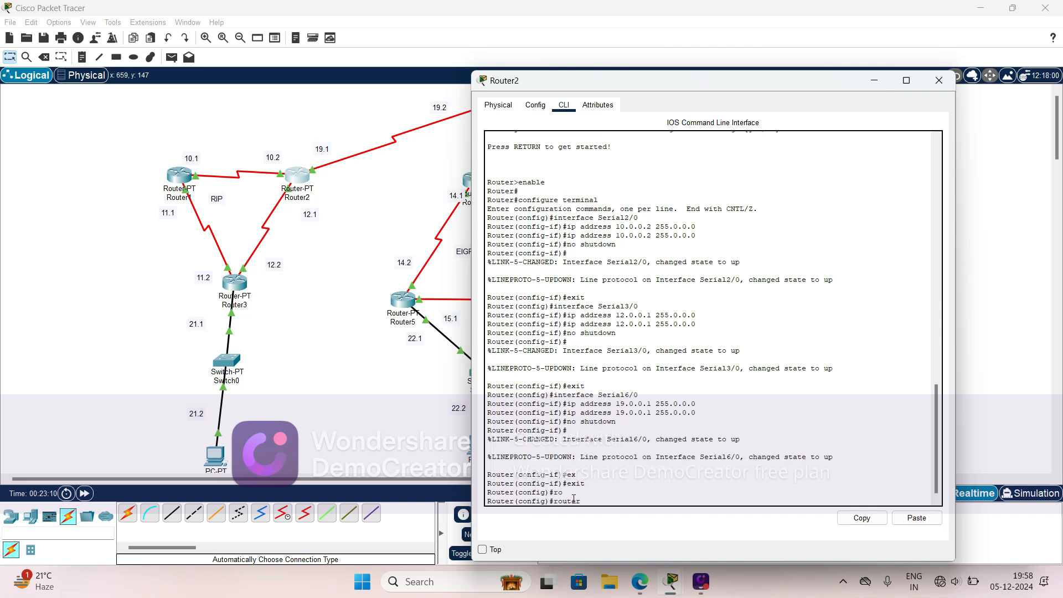
pyautogui.write('r')
pyautogui.press('Tab')
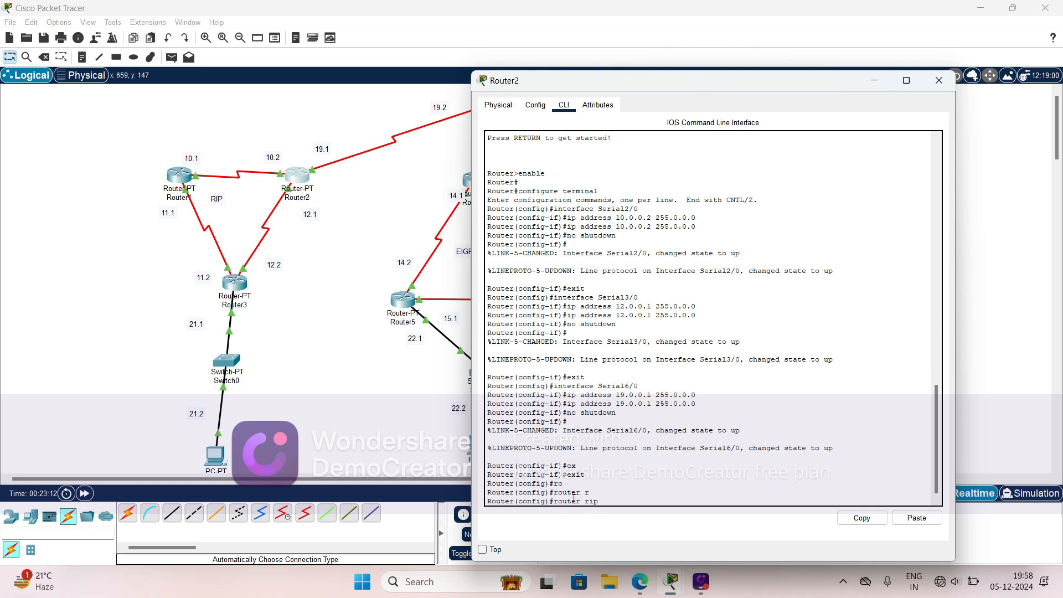
pyautogui.press('Return')
# - Advertise networks 10.0.0.0 and 19.0.0.0 in Router2's RIP configuration
pyautogui.write('ne')
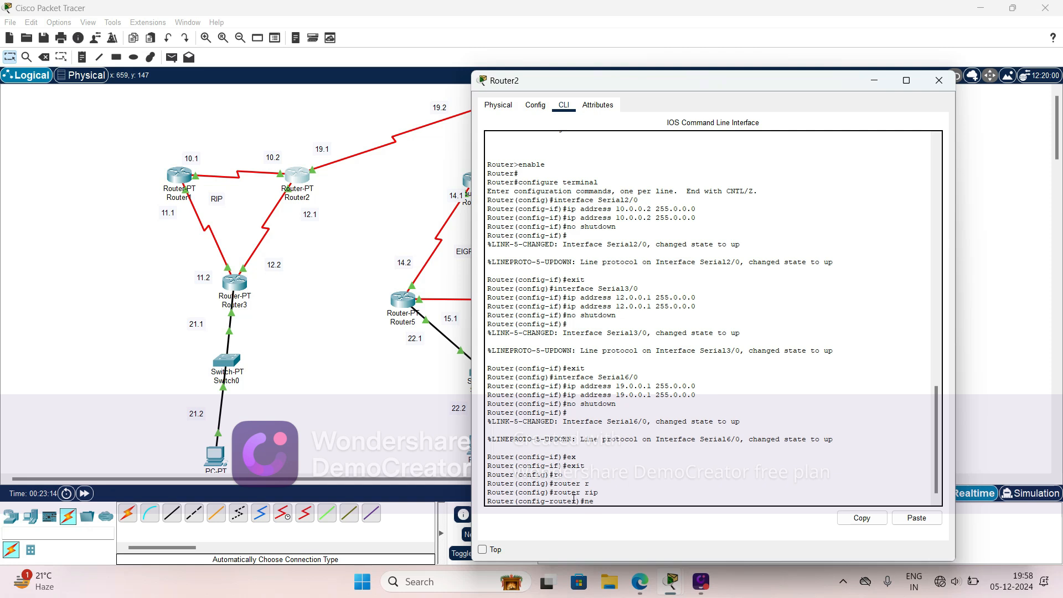
pyautogui.write('t')
pyautogui.press('Tab')
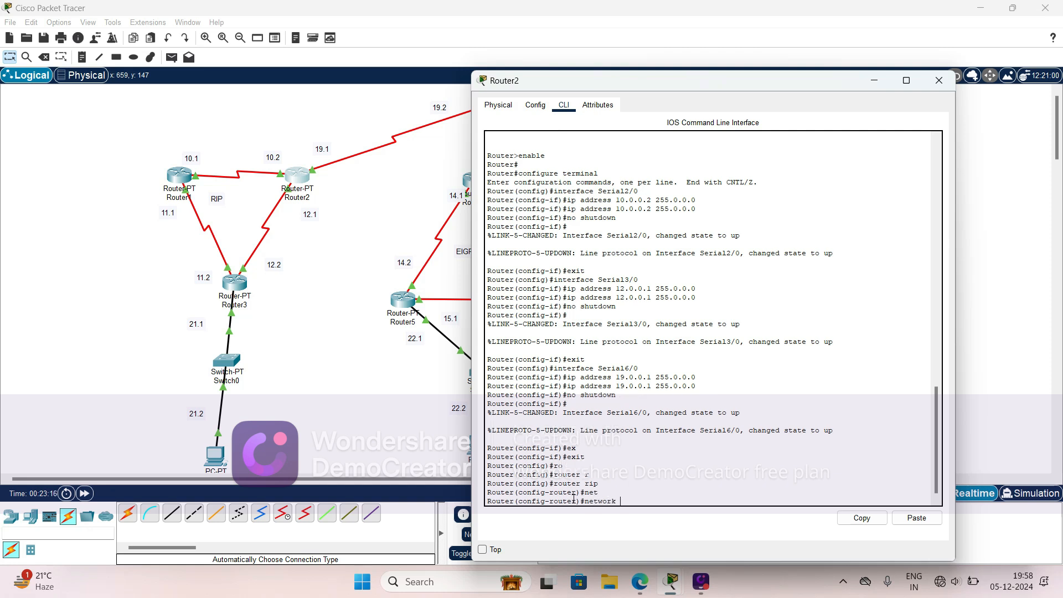
pyautogui.write('10.0.0.0')
pyautogui.press('Return')
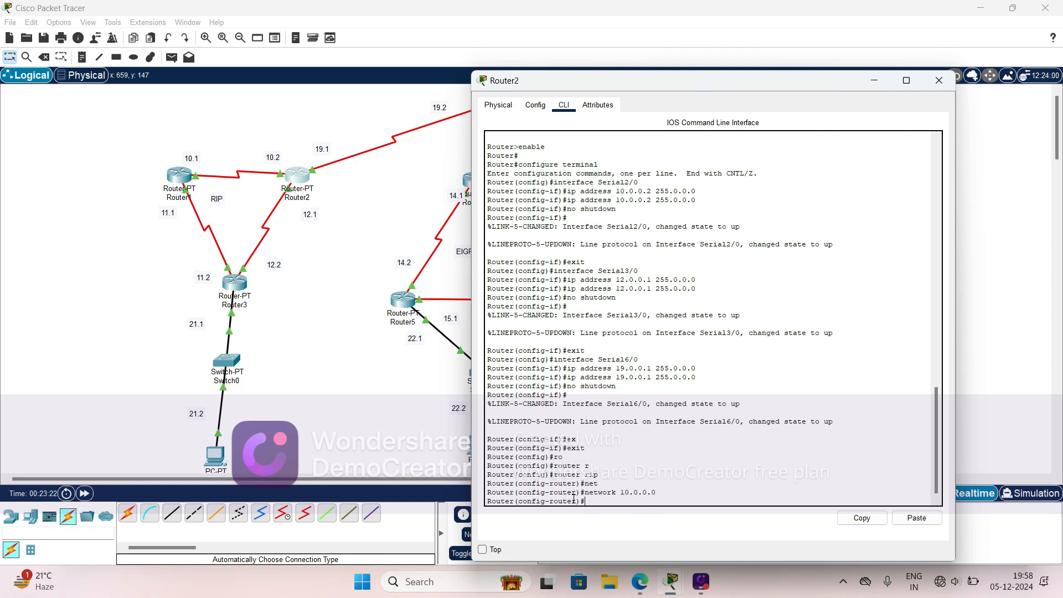
pyautogui.press('Up')
pyautogui.press('Left')
pyautogui.press('Left')
pyautogui.press('BackSpace')
pyautogui.write('9')
pyautogui.press('Return')
# - Advertise network 12.0.0.0 in Router2's RIP configuration and exit to global configuration mode
pyautogui.press('Up')
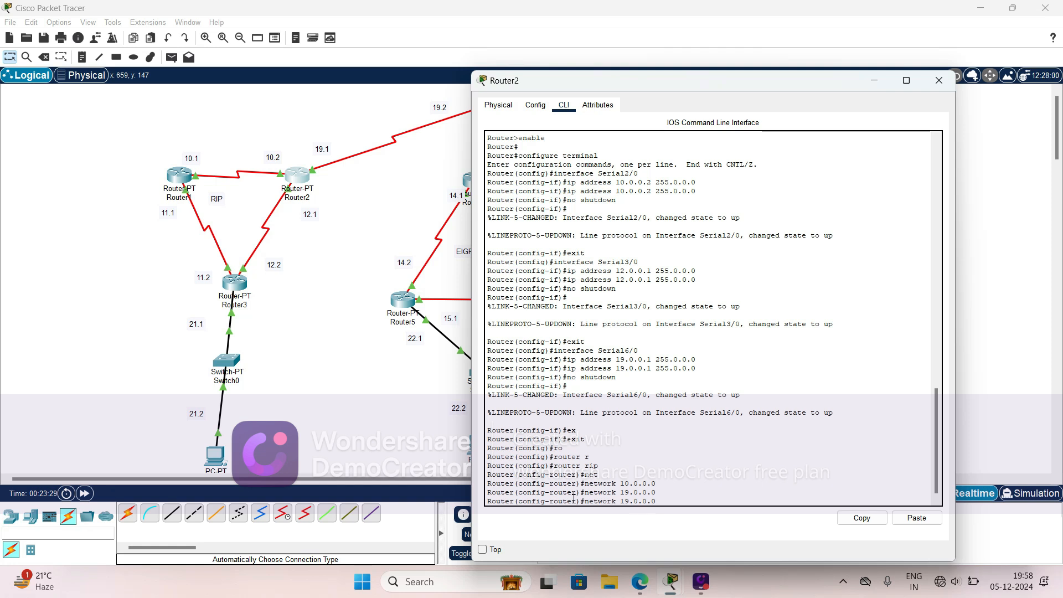
pyautogui.press('BackSpace')
pyautogui.write('2')
pyautogui.press('Return')
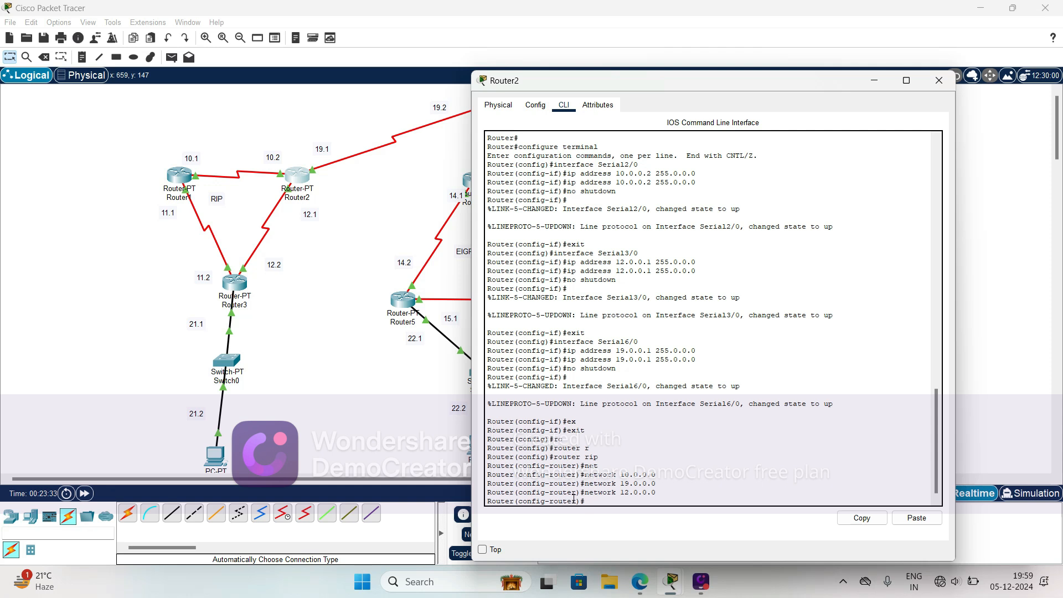
pyautogui.write('ex')
pyautogui.press('Return')
pyautogui.write('exit')
pyautogui.press('Return')
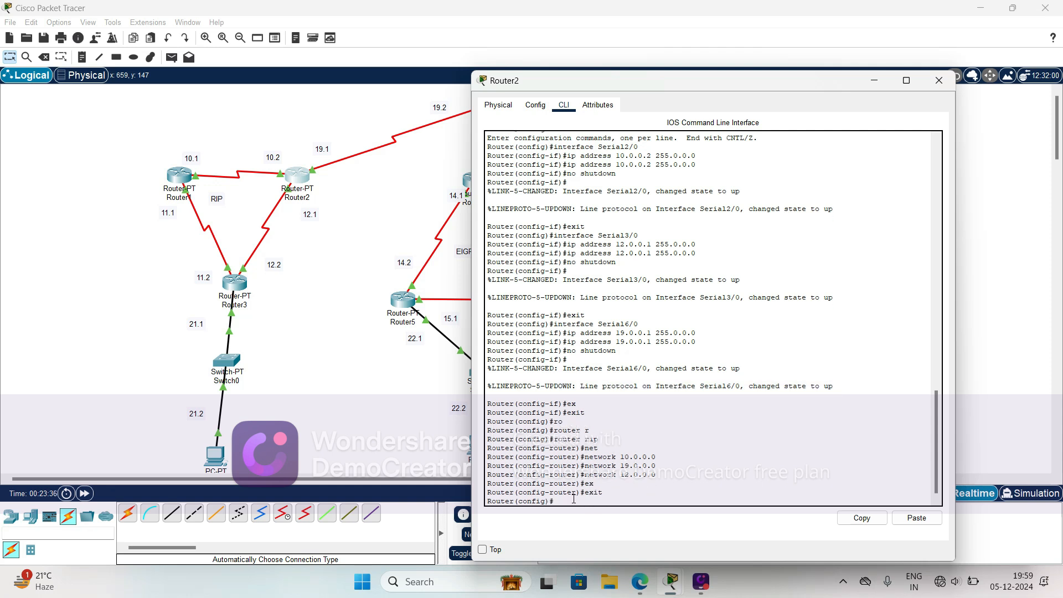
# - Open Router3's command-line interface and enter privileged mode with the enable command
pyautogui.click(338, 338)
pyautogui.click(238, 285)
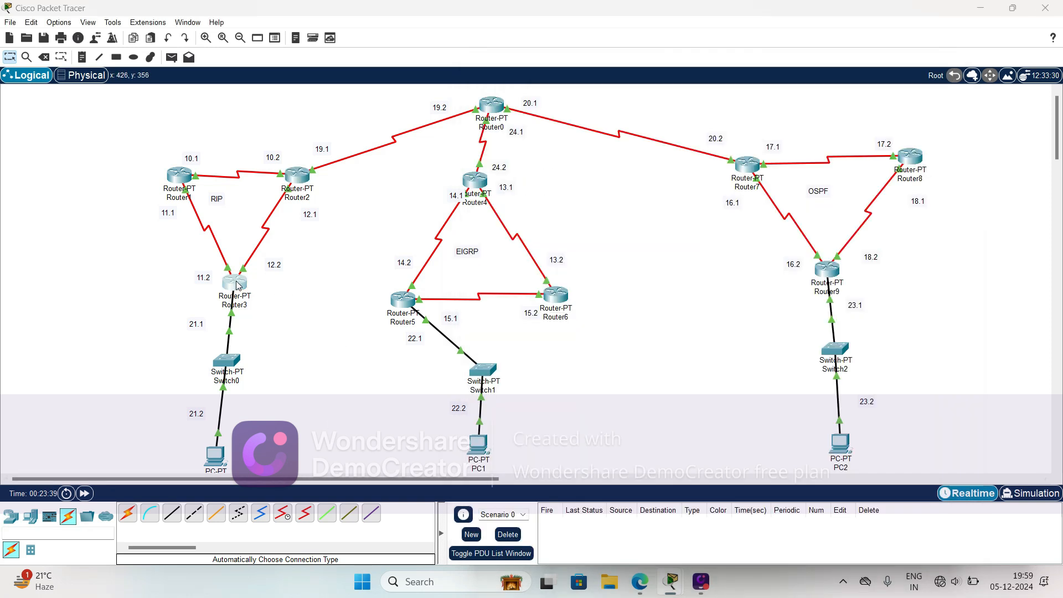
pyautogui.click(464, 108)
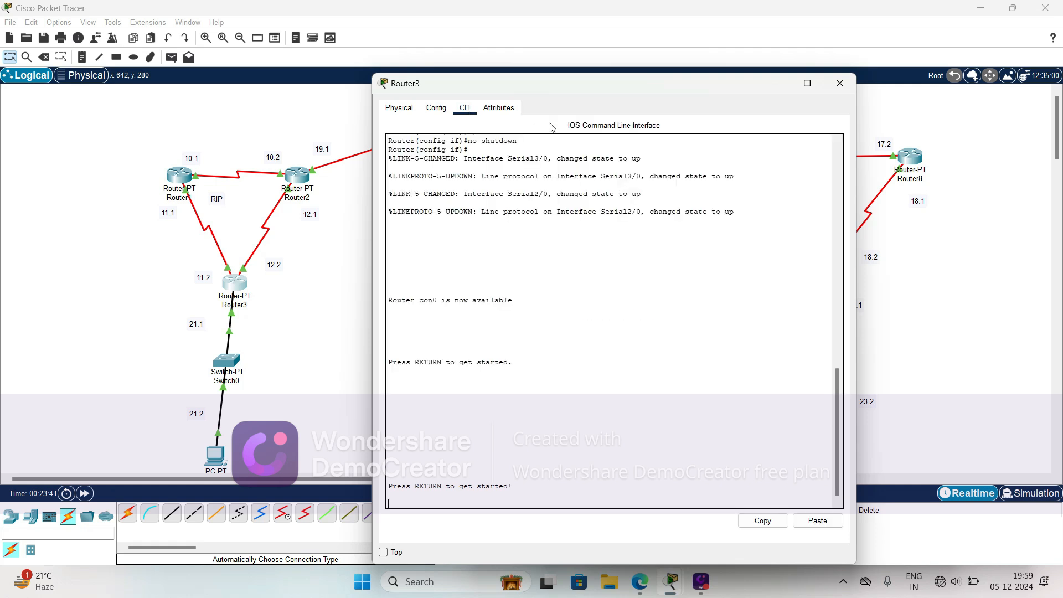
pyautogui.press('Return')
pyautogui.press('Return')
pyautogui.press('Return')
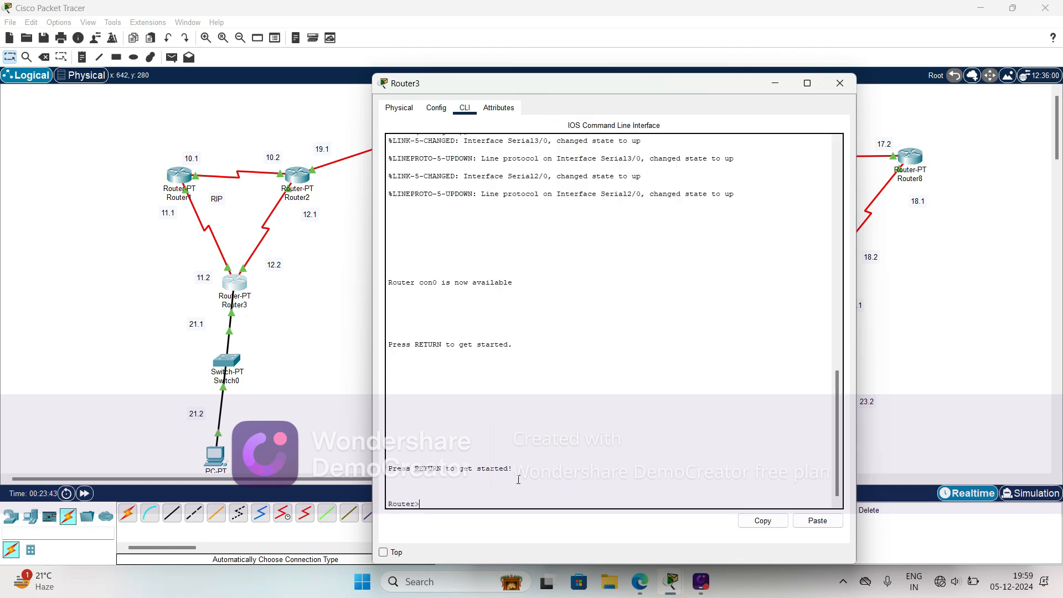
pyautogui.write('en')
pyautogui.press('Tab')
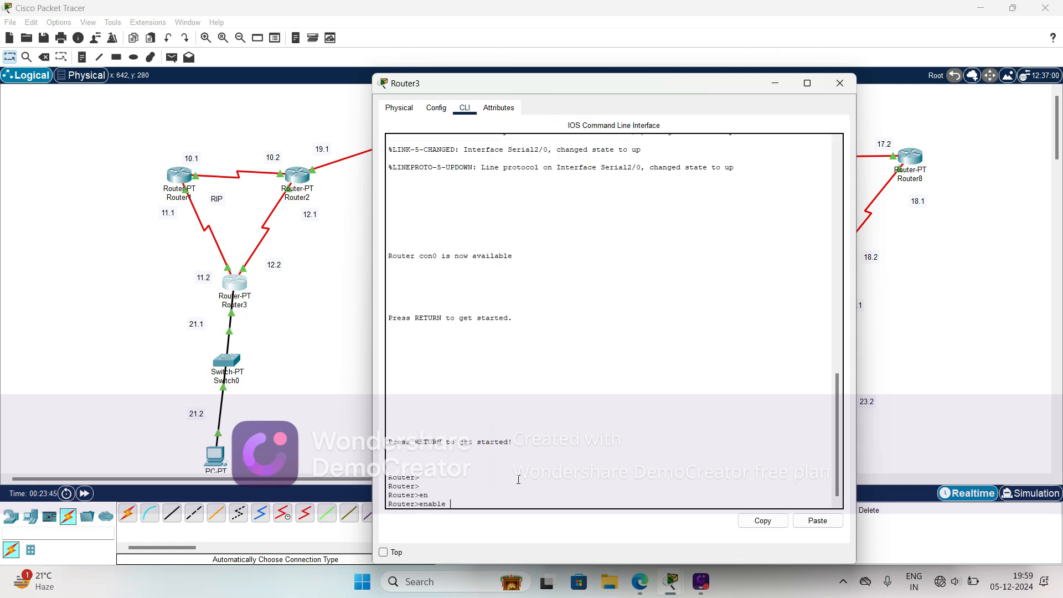
pyautogui.press('Return')
# - Enter global configuration mode on Router3 with the configure command, accepting terminal as the source
pyautogui.write('con')
pyautogui.press('Tab')
pyautogui.press('Return')
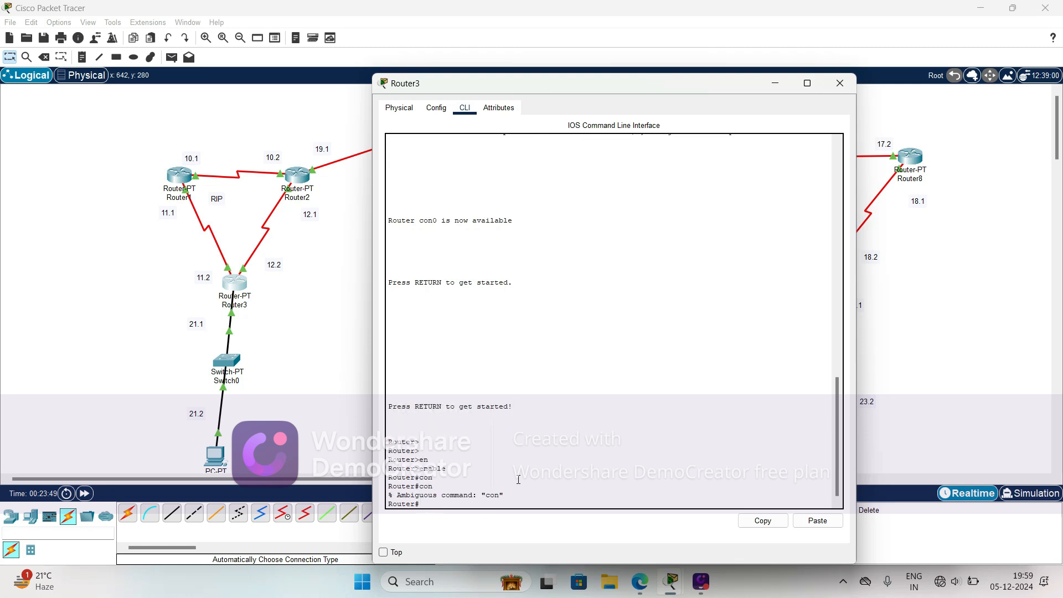
pyautogui.write('conf')
pyautogui.press('Tab')
pyautogui.press('Return')
pyautogui.press('Return')
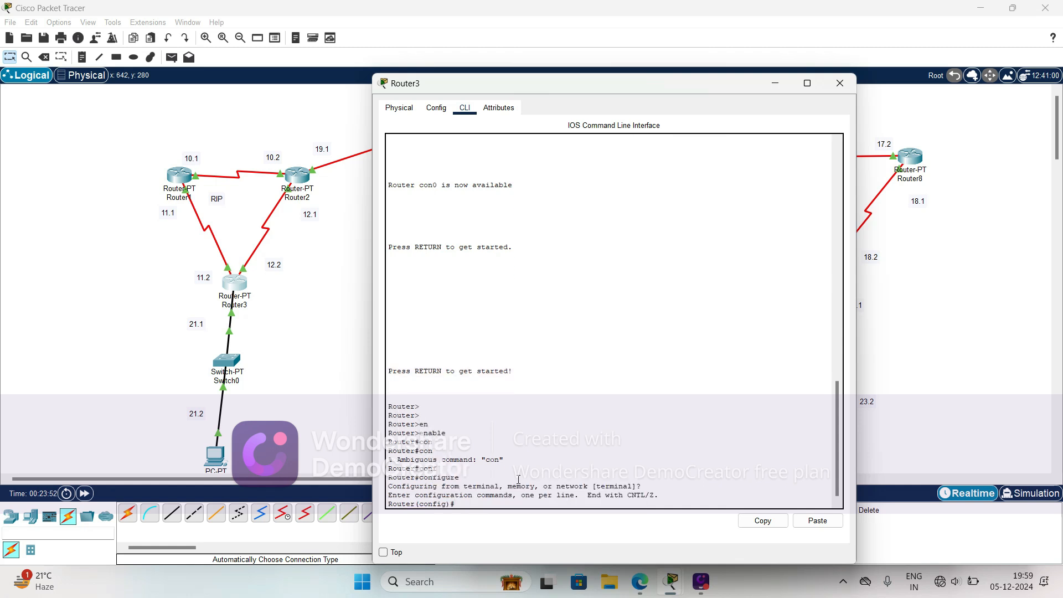
# - Enter RIP routing configuration on Router3 with the router rip command
pyautogui.write('ro')
pyautogui.press('Tab')
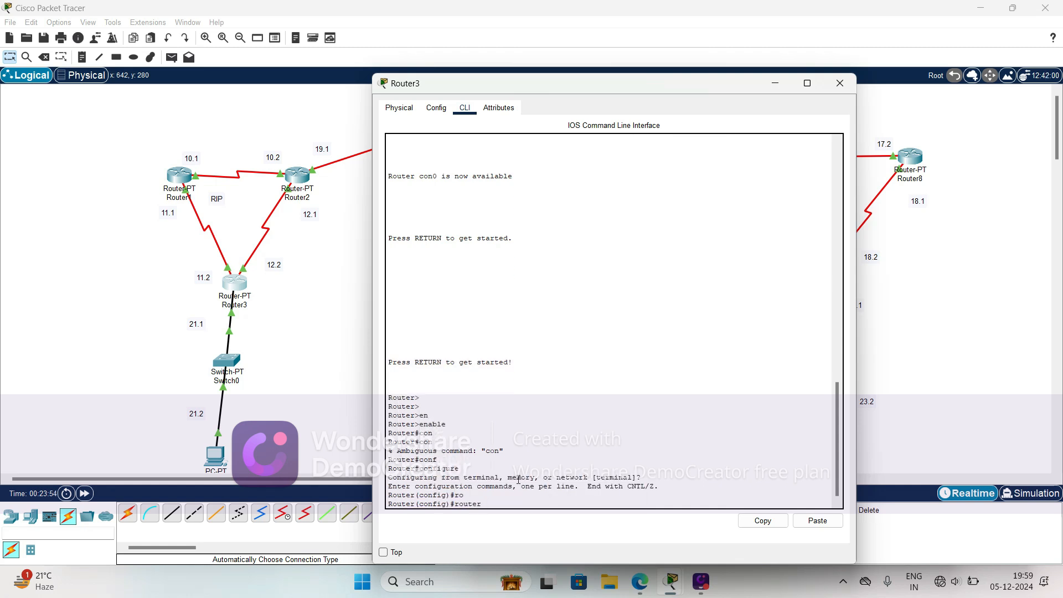
pyautogui.write('r')
pyautogui.press('Tab')
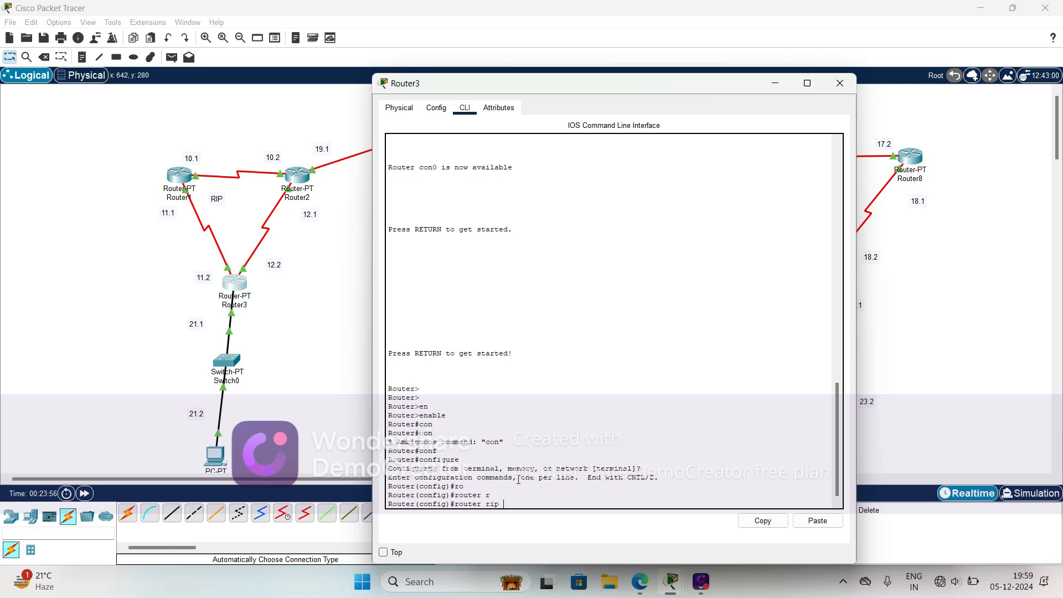
pyautogui.press('Return')
# - Advertise networks 11.0.0.0 and 12.0.0.0 in Router3's RIP configuration
pyautogui.write('nfig-router)#n')
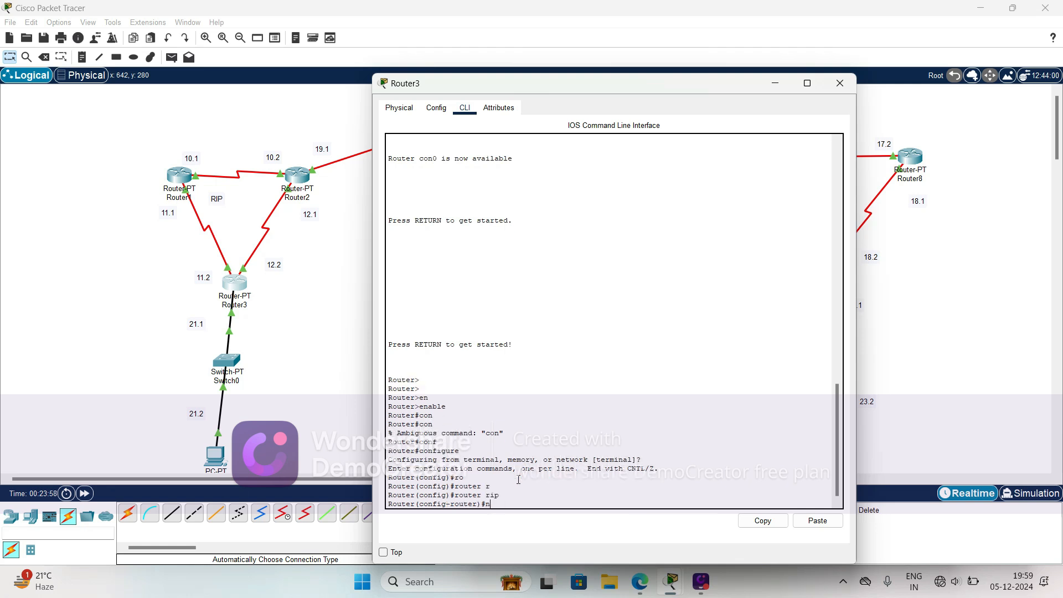
pyautogui.write('e')
pyautogui.press('Tab')
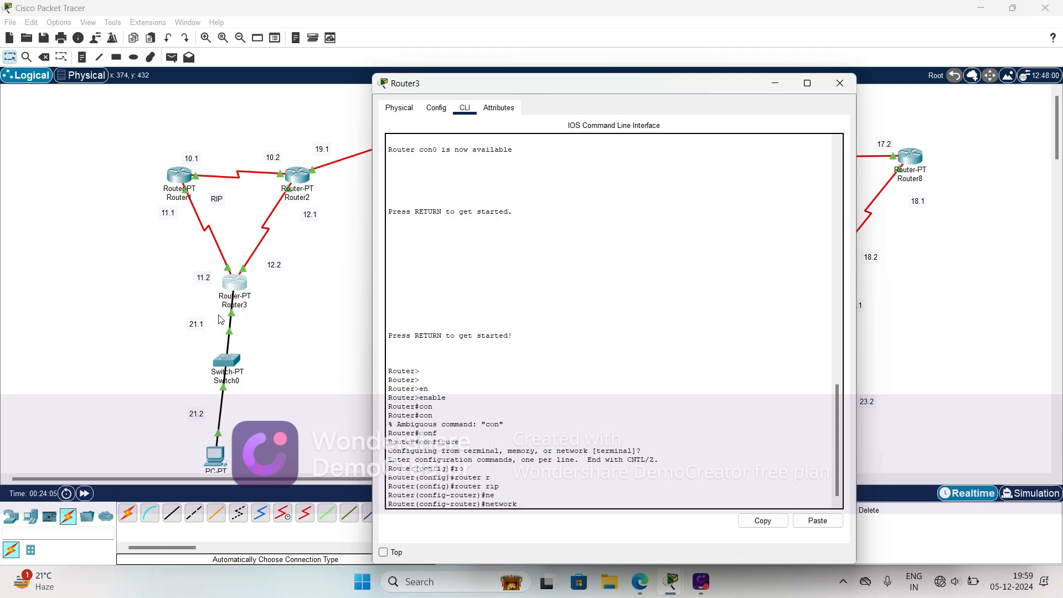
pyautogui.write('11.0.0.0')
pyautogui.press('Return')
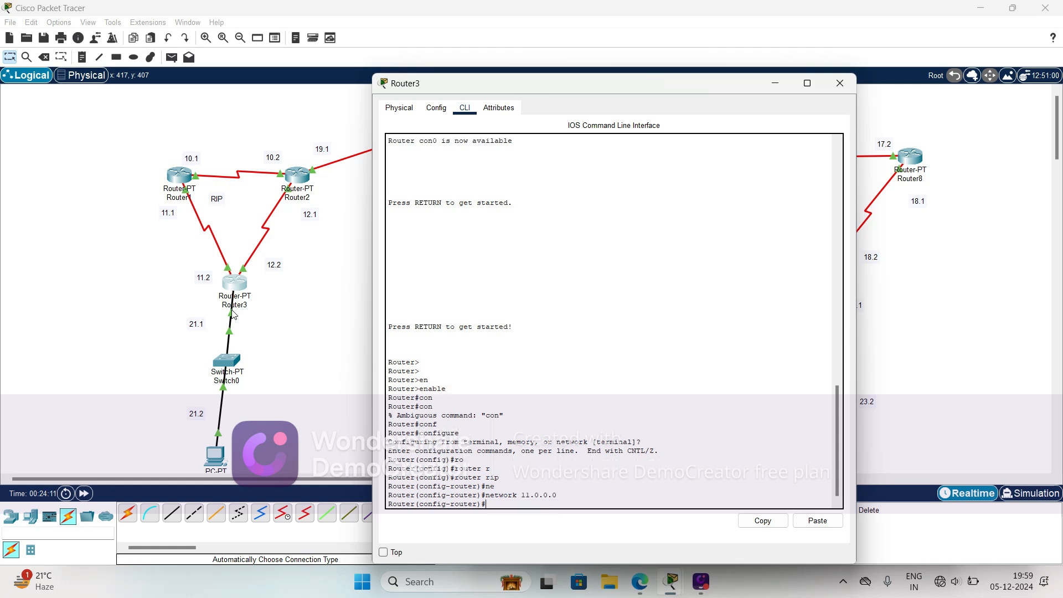
pyautogui.press('Up')
pyautogui.press('BackSpace')
pyautogui.write('2.0.0.0')
pyautogui.press('Return')
# - Advertise network 21.0.0.0 in Router3's RIP configuration and exit to global configuration mode
pyautogui.press('Up')
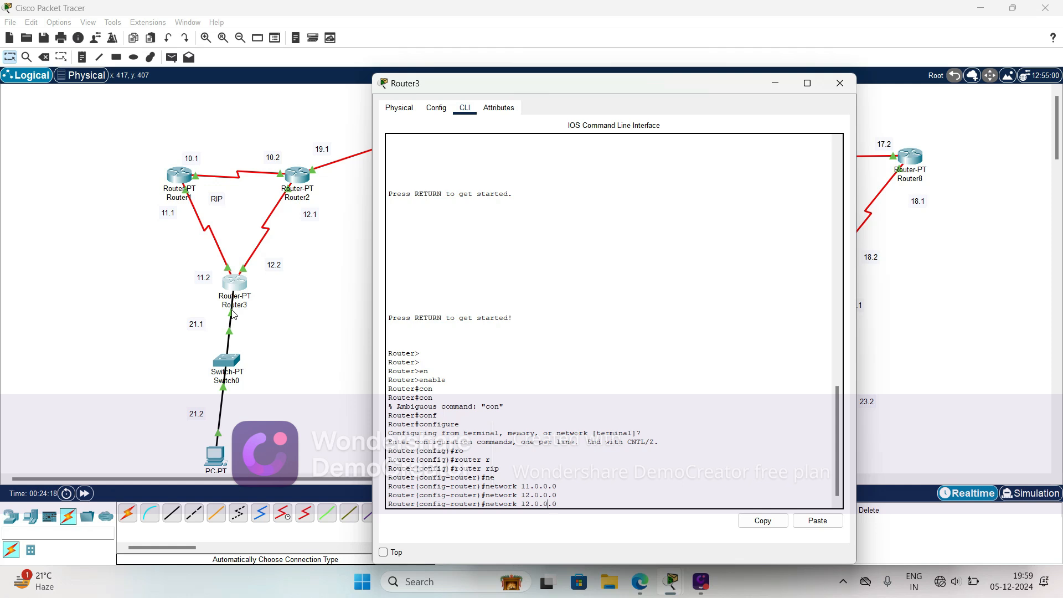
pyautogui.press('BackSpace')
pyautogui.write('1')
pyautogui.press('Return')
pyautogui.write('ex')
pyautogui.press('Tab')
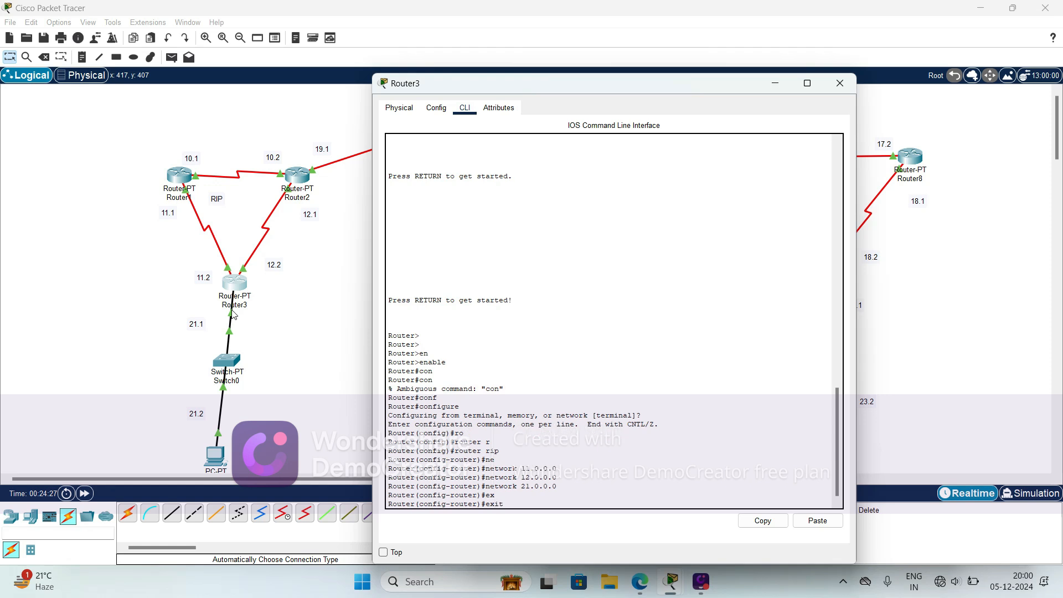
pyautogui.press('Return')
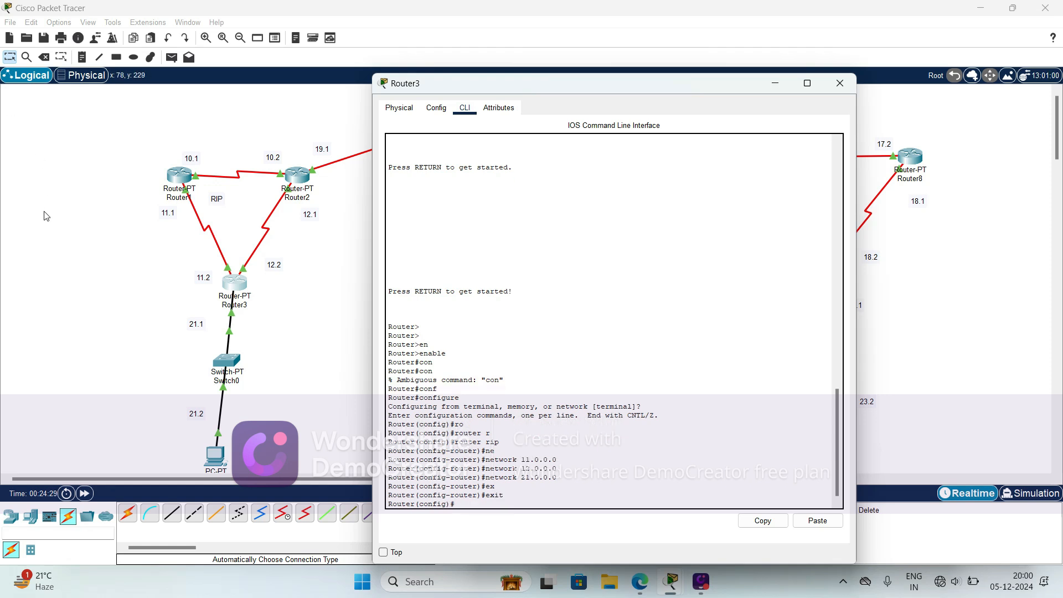
# - Open Router4's command-line interface and exit interface configuration mode to global configuration mode
pyautogui.click(176, 146)
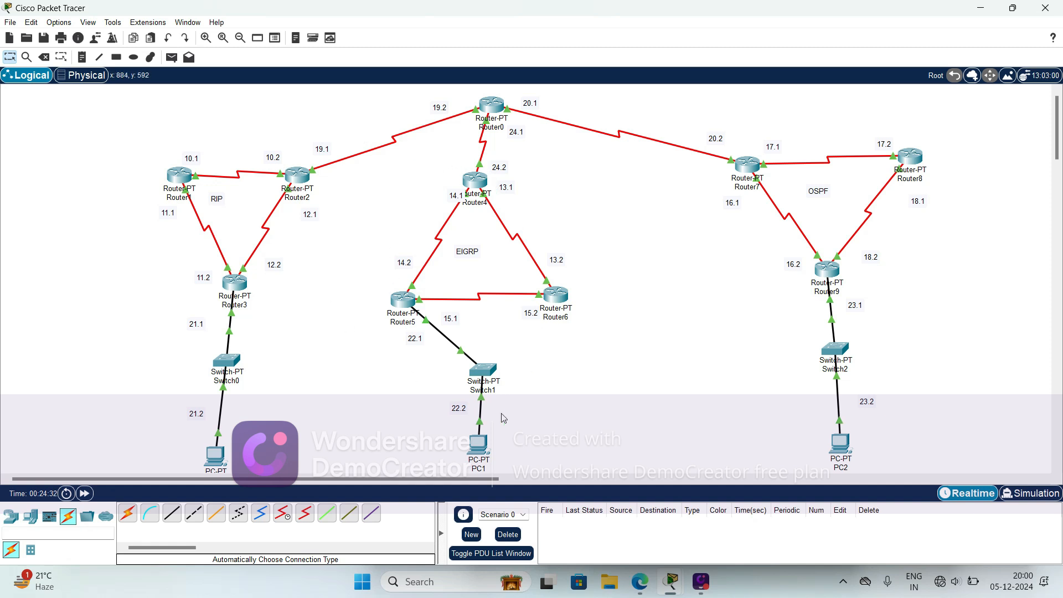
pyautogui.click(479, 182)
pyautogui.moveTo(590, 82); pyautogui.dragTo(822, 78)
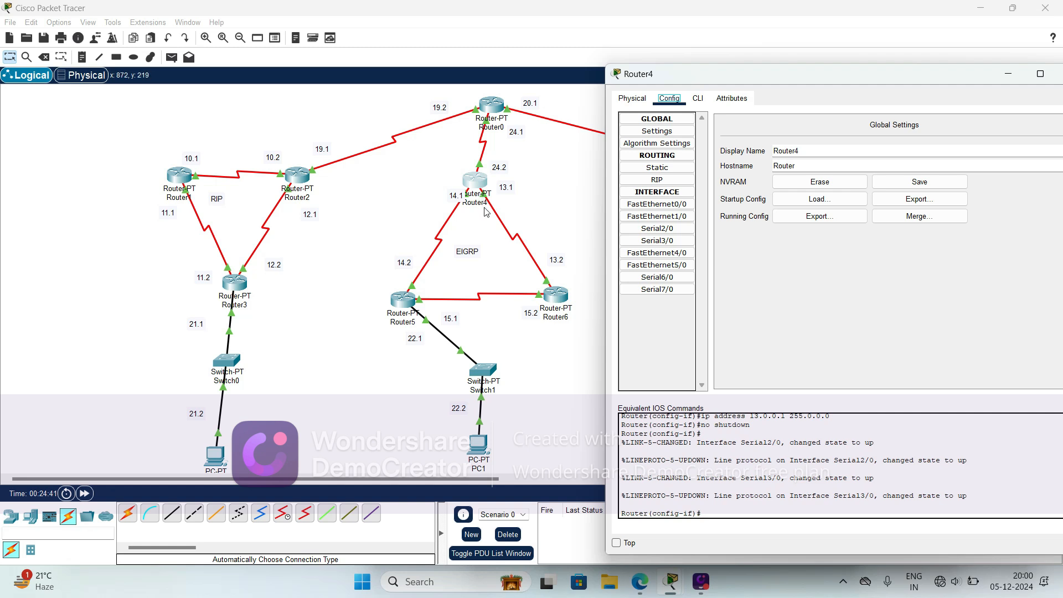
pyautogui.click(698, 100)
pyautogui.click(713, 494)
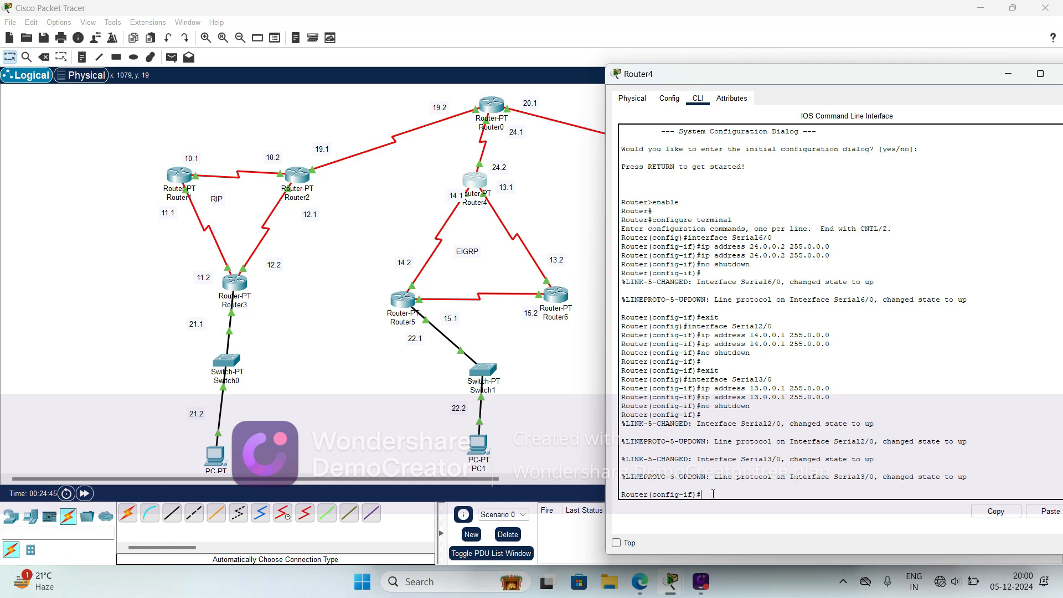
pyautogui.write('ex')
pyautogui.press('Tab')
pyautogui.press('Return')
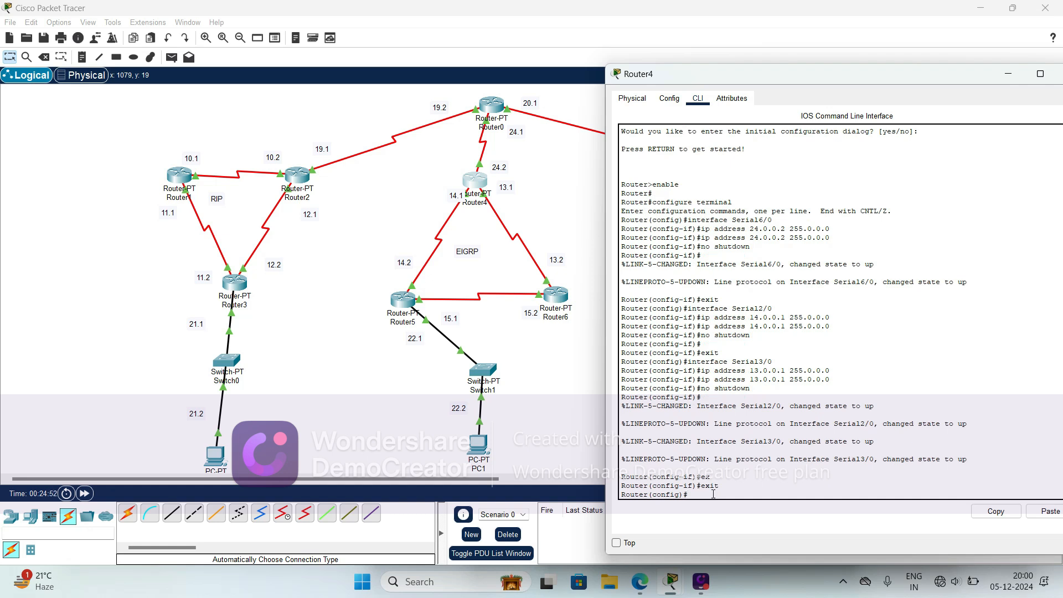
# - Enter EIGRP routing configuration on Router4 with autonomous system number 10, consulting the command help for the number argument
pyautogui.write('ro')
pyautogui.press('Tab')
pyautogui.write('uter e')
pyautogui.press('Tab')
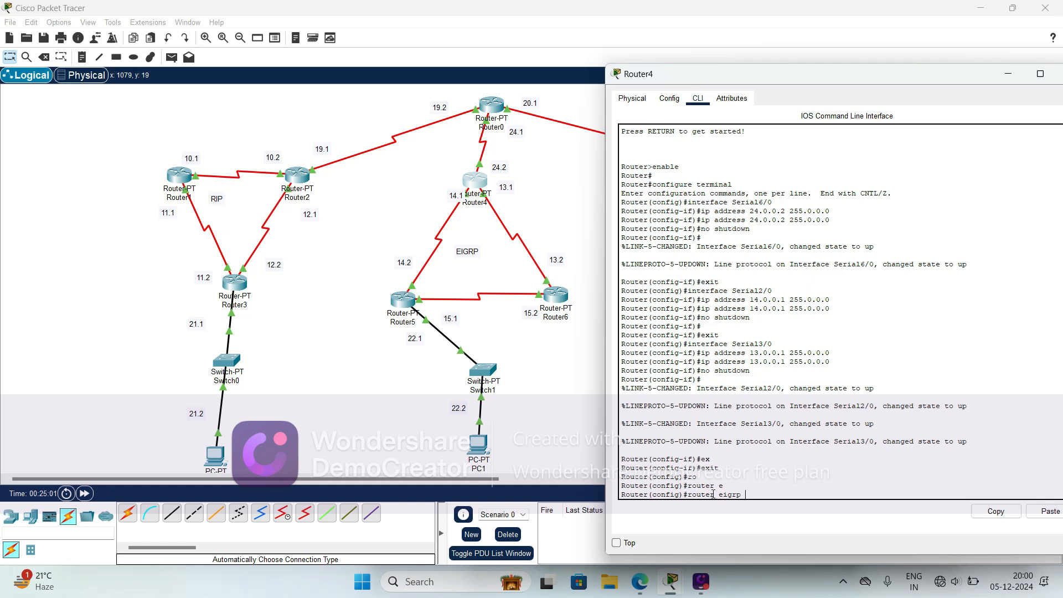
pyautogui.write('?')
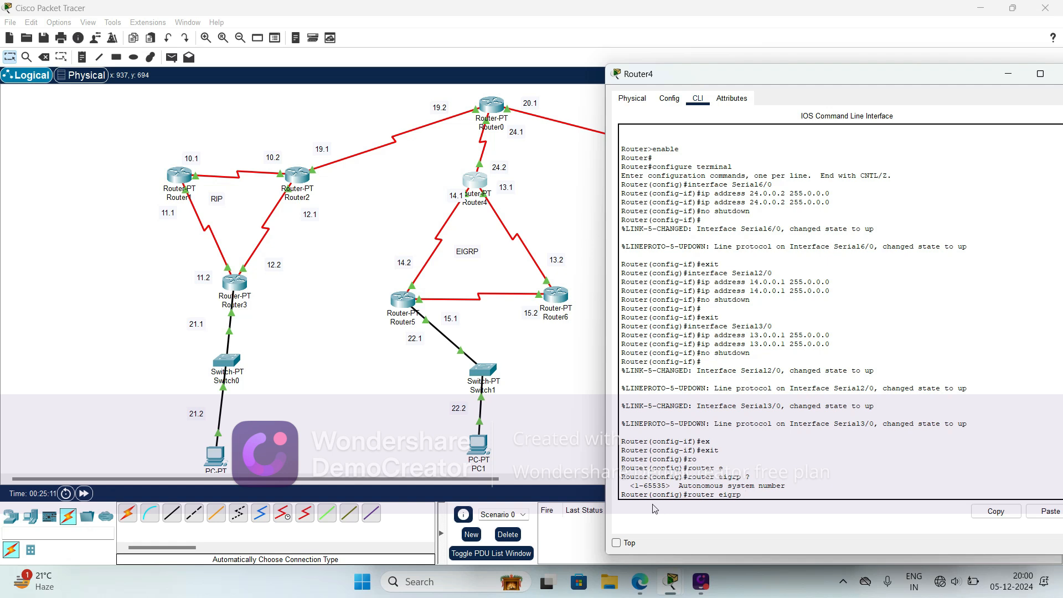
pyautogui.write('10')
pyautogui.press('Return')
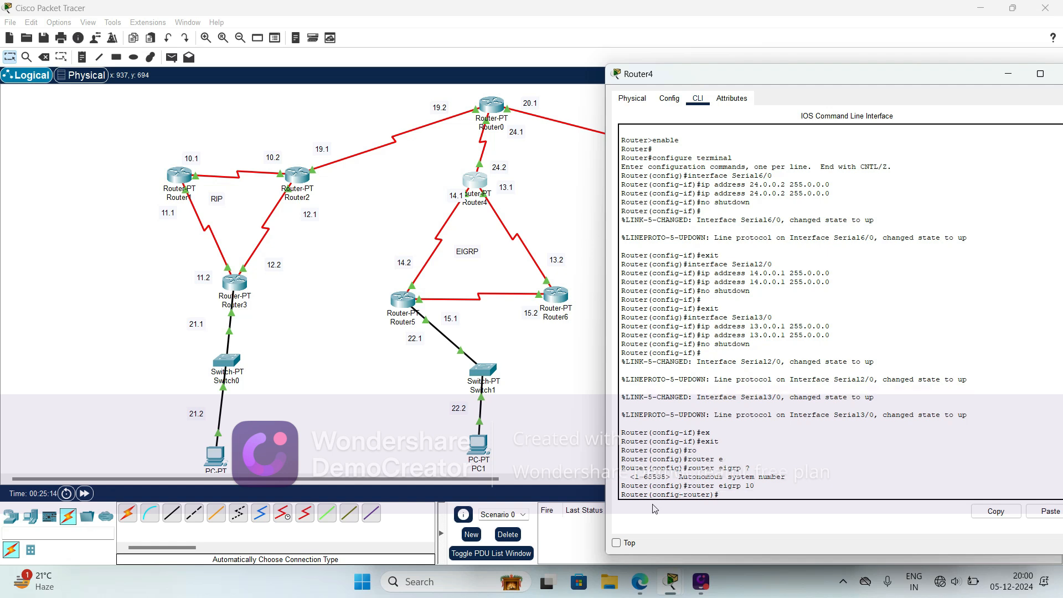
# - Advertise networks 24.0.0.0 and 14.0.0.0 in Router4's EIGRP 10 configuration
pyautogui.write('ne')
pyautogui.press('Tab')
pyautogui.write('t')
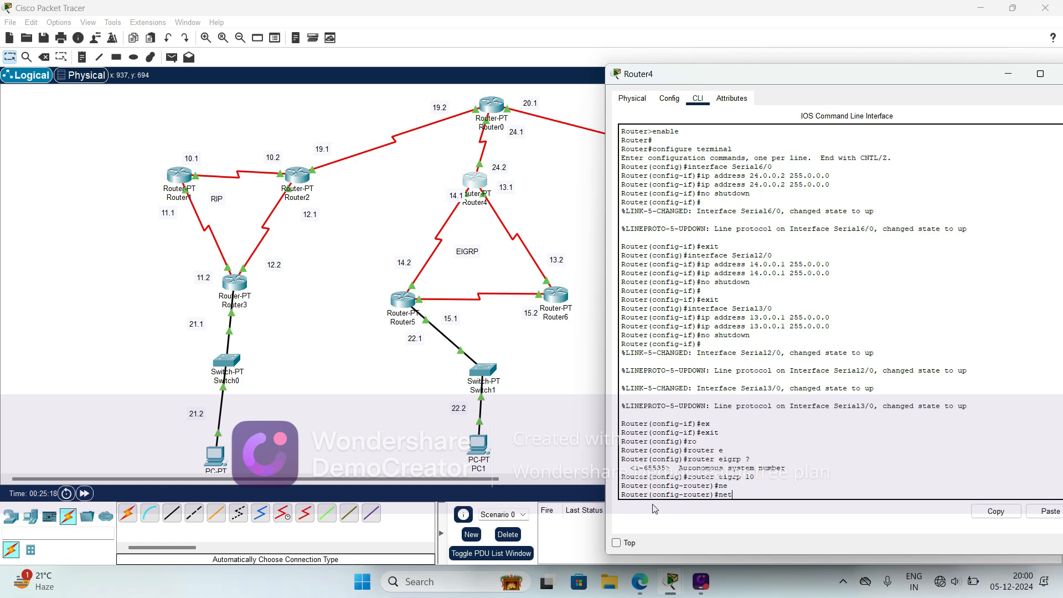
pyautogui.press('Tab')
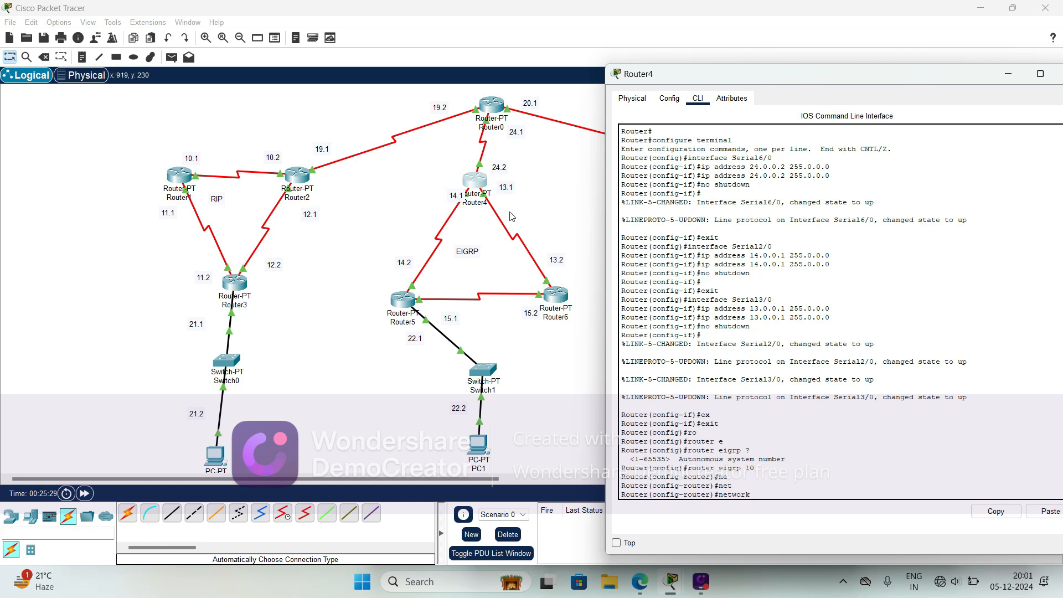
pyautogui.write('4.0.0.0')
pyautogui.press('Return')
pyautogui.press('Up')
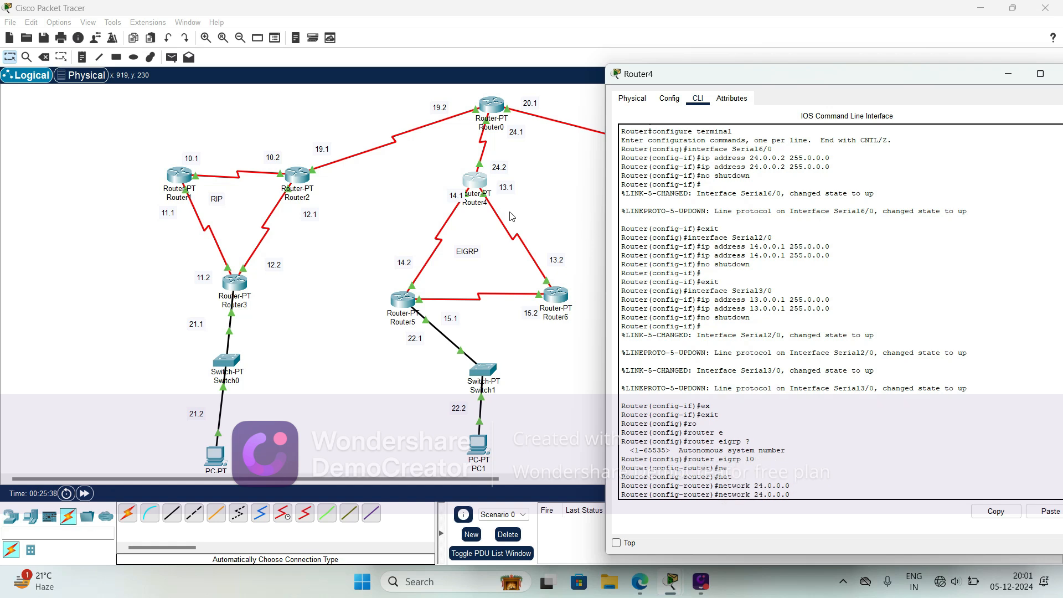
pyautogui.press('BackSpace')
pyautogui.write('1')
pyautogui.press('Return')
# - Advertise network 13.0.0.0 in Router4's EIGRP 10 configuration and exit to global configuration mode
pyautogui.press('Up')
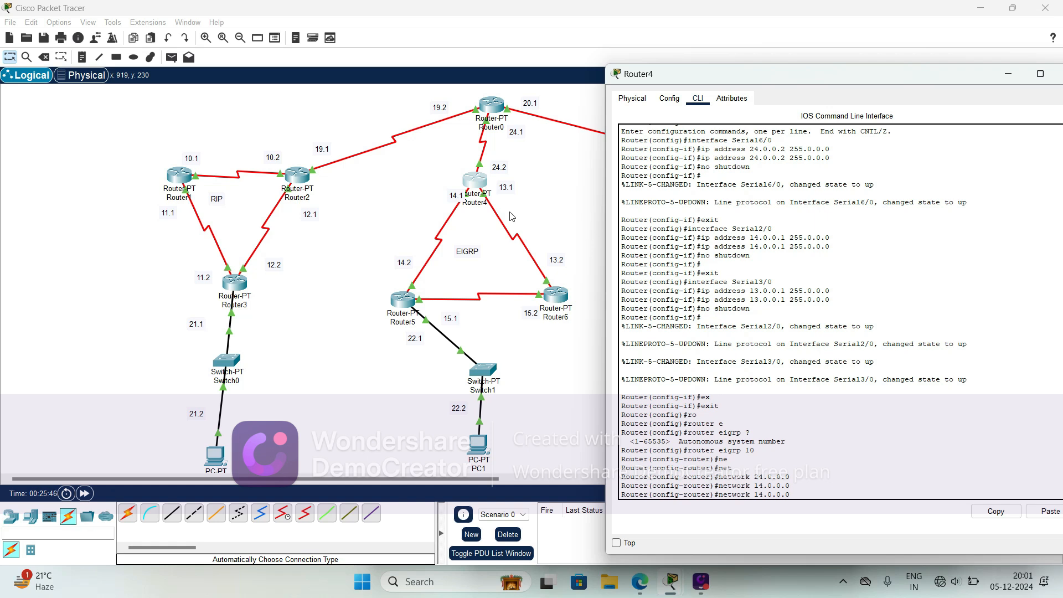
pyautogui.press('BackSpace')
pyautogui.write('3')
pyautogui.press('Return')
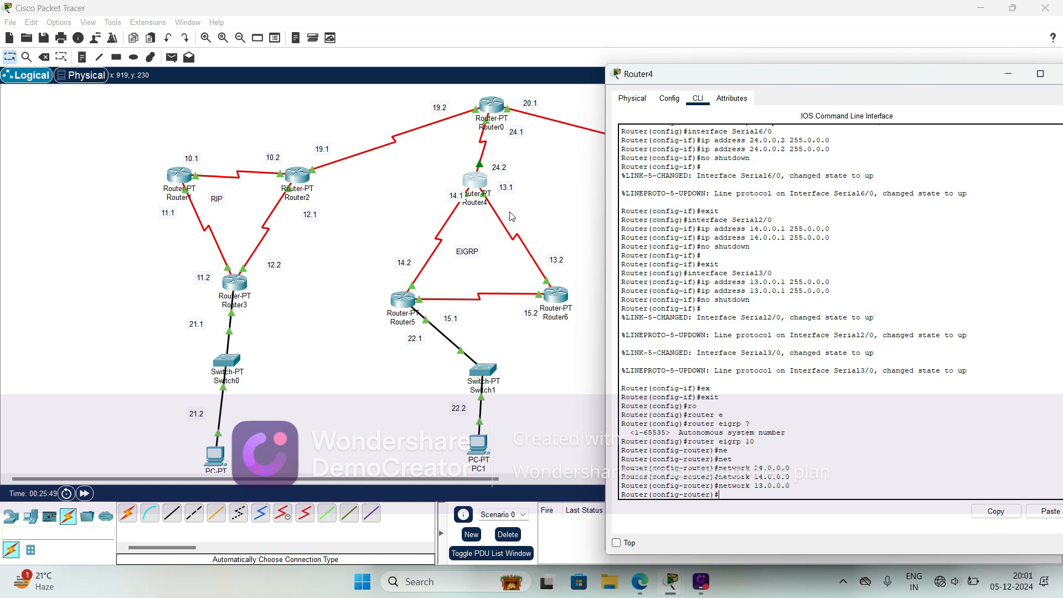
pyautogui.write('ex')
pyautogui.press('Tab')
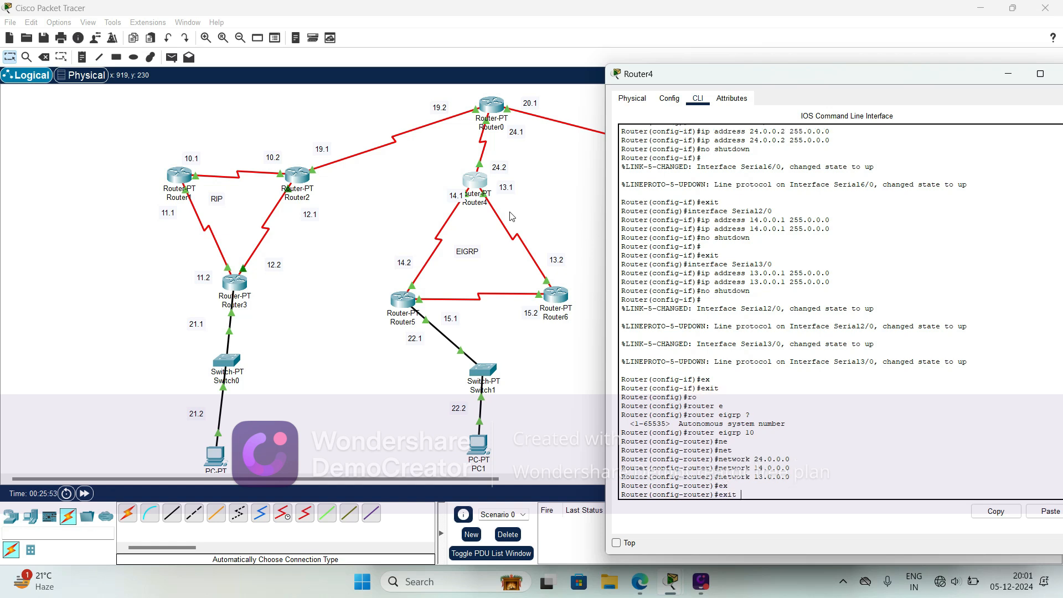
pyautogui.press('Return')
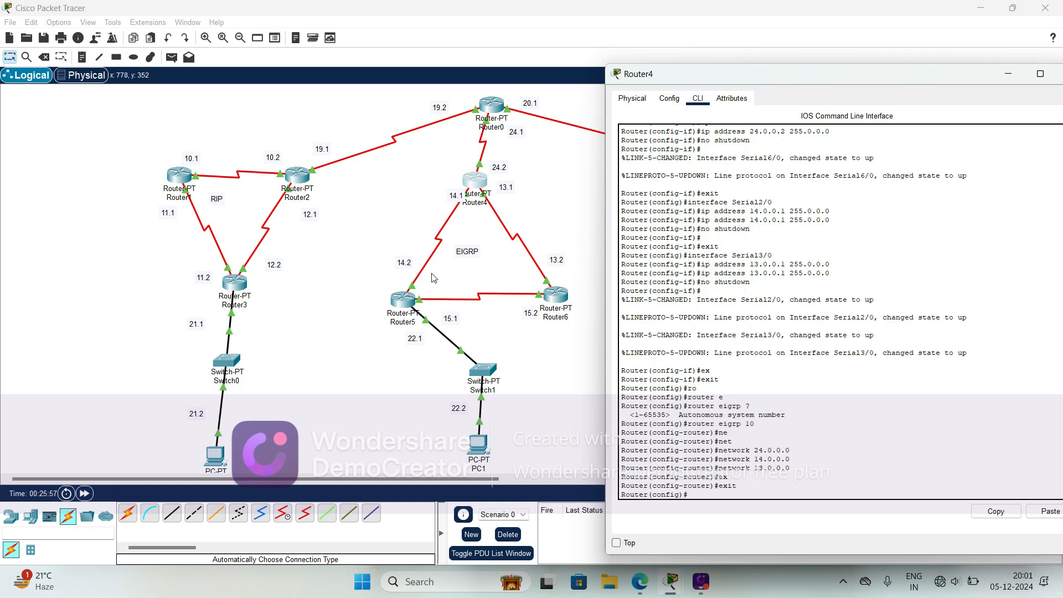
# - Open Router5's command-line interface and exit interface configuration mode to global configuration mode
pyautogui.click(413, 164)
pyautogui.click(403, 299)
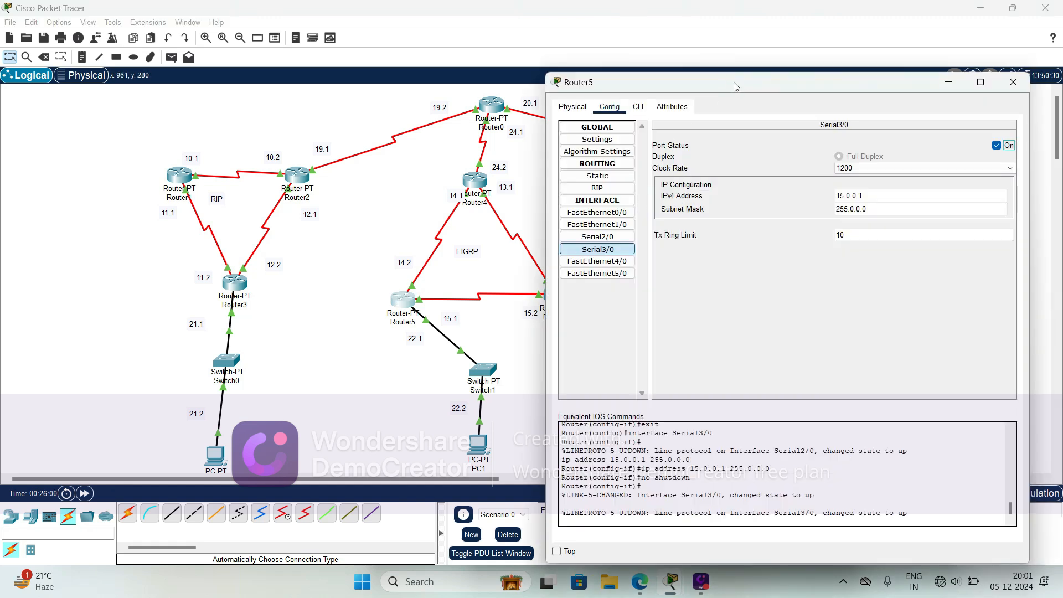
pyautogui.moveTo(733, 82); pyautogui.dragTo(812, 69)
pyautogui.click(716, 94)
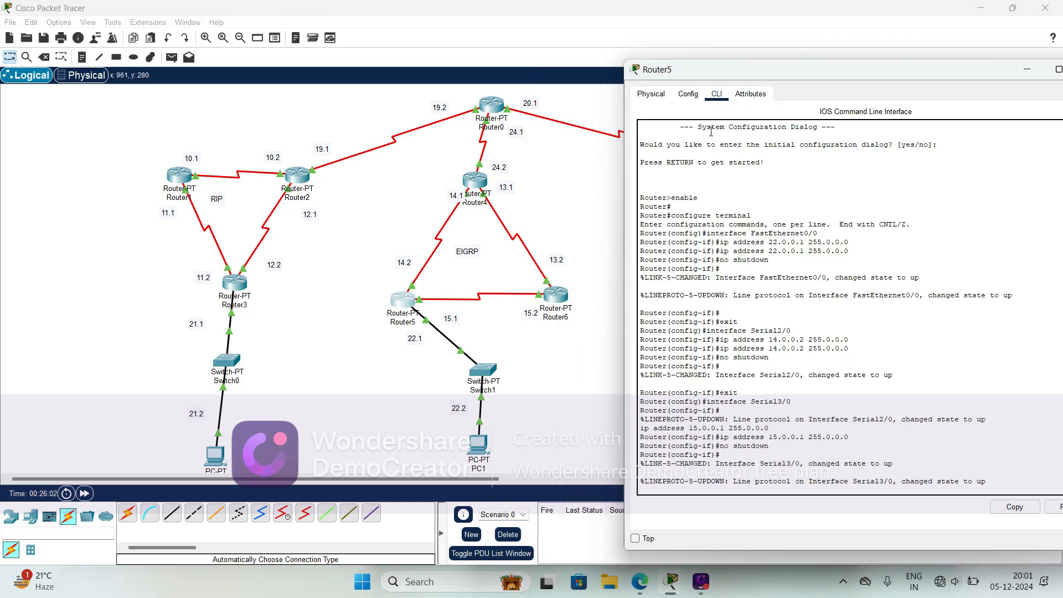
pyautogui.press('Return')
pyautogui.press('Return')
pyautogui.press('Return')
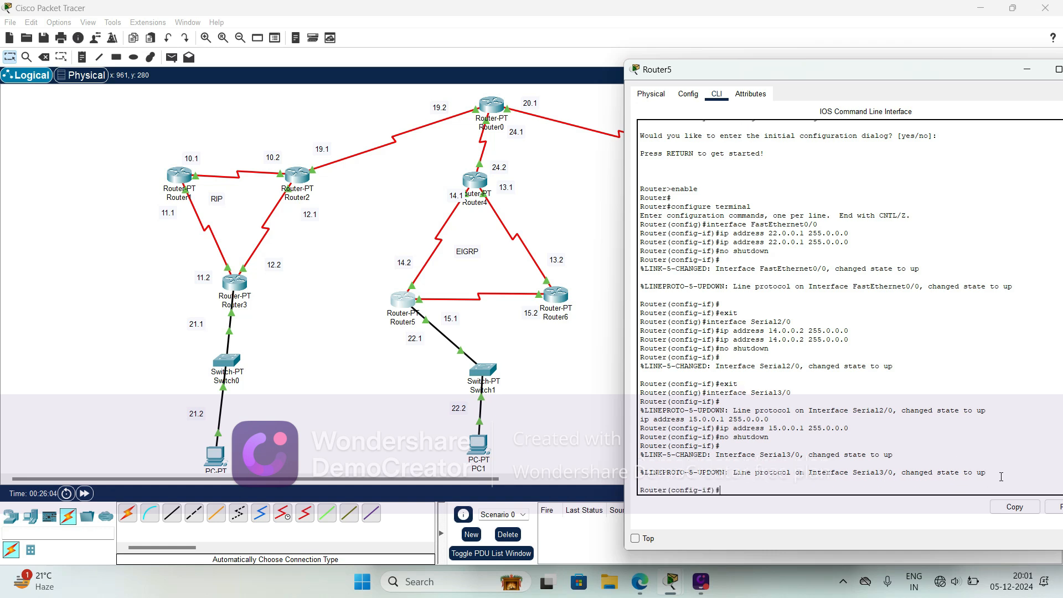
pyautogui.write('ex')
pyautogui.press('Tab')
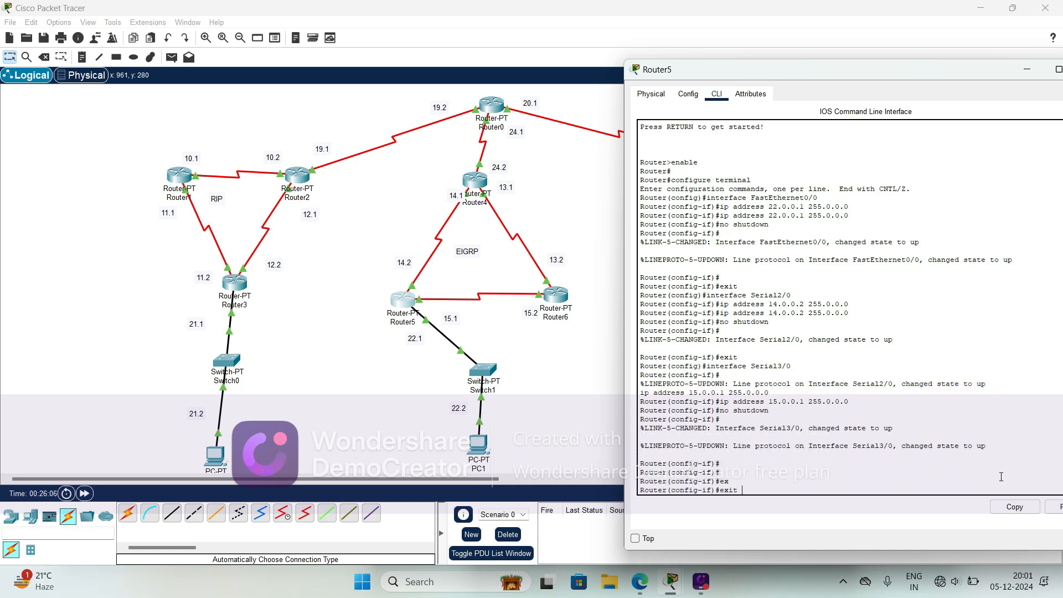
pyautogui.press('Return')
pyautogui.press('Return')
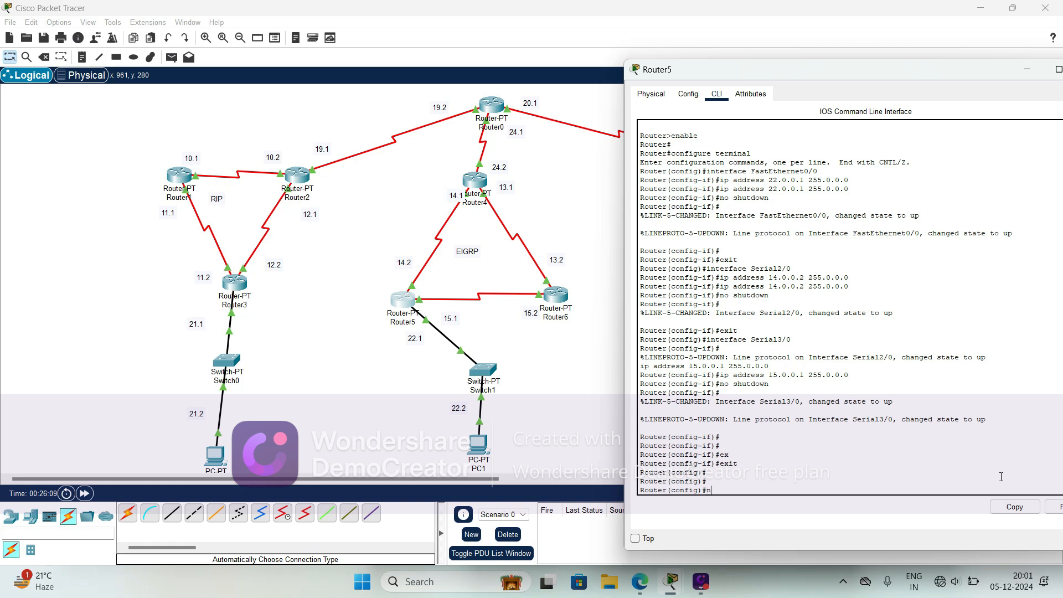
pyautogui.write('e')
pyautogui.press('Tab')
pyautogui.write('t')
pyautogui.press('Tab')
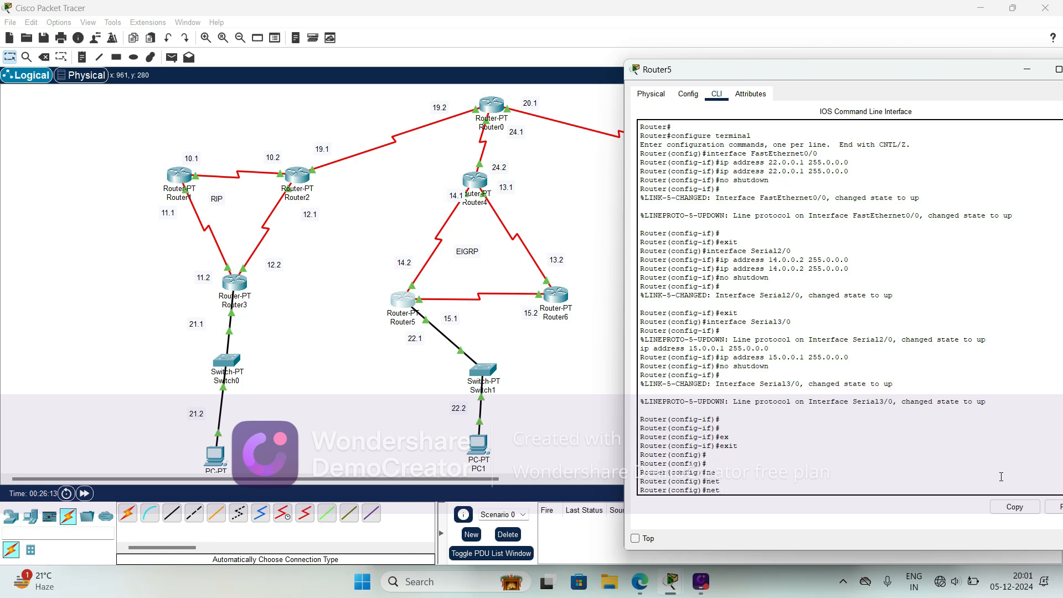
# - Enter EIGRP routing configuration on Router5 with autonomous system number 10
pyautogui.write('ro')
pyautogui.press('Tab')
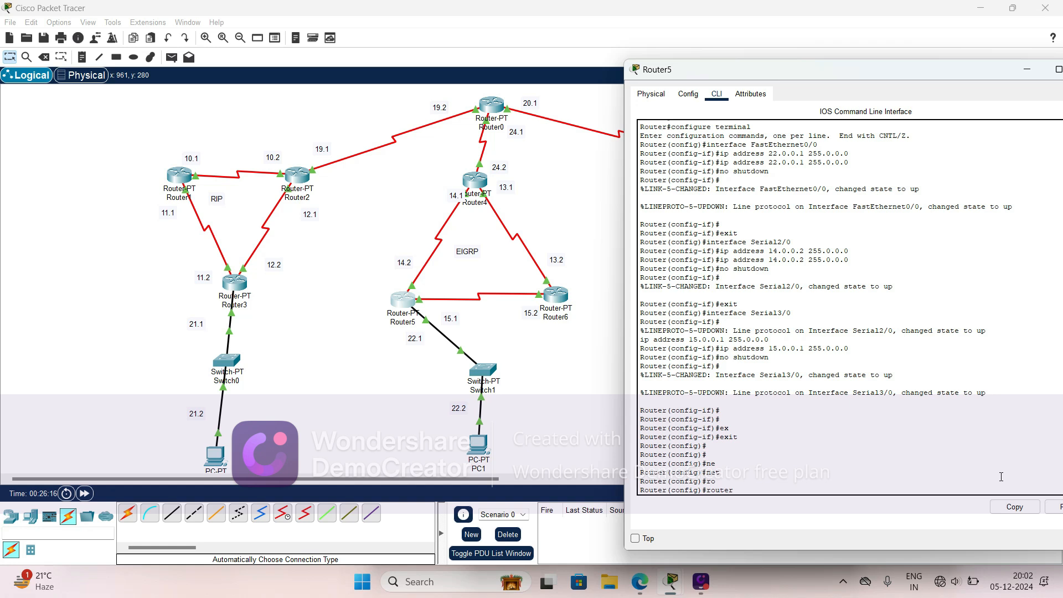
pyautogui.write('e')
pyautogui.press('Tab')
pyautogui.press('Return')
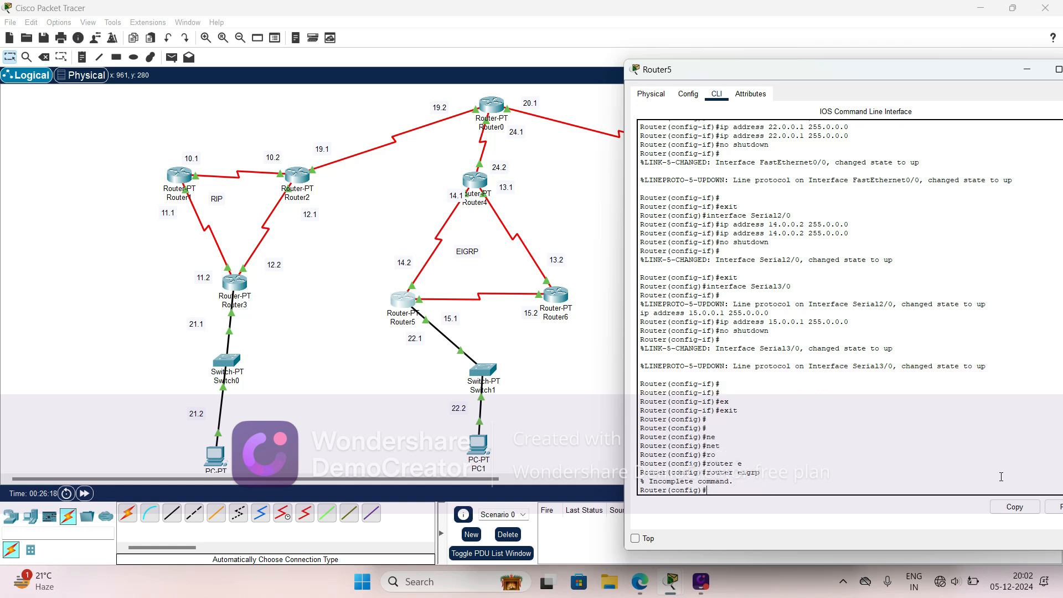
pyautogui.press('Up')
pyautogui.write('10')
pyautogui.press('Return')
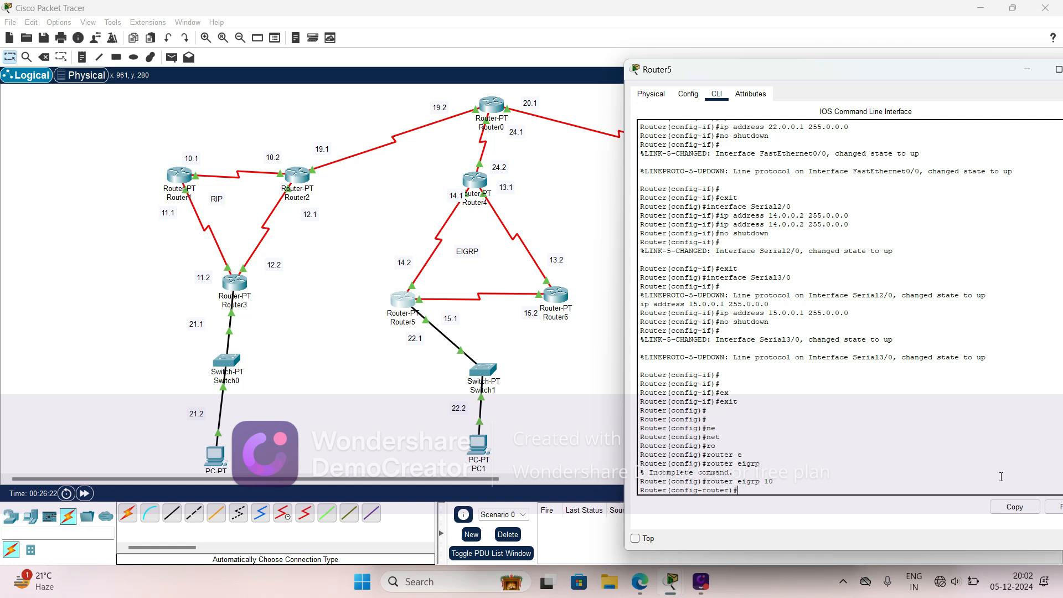
# - Advertise network 14.0.0.0 in Router5's EIGRP 10 configuration
pyautogui.write('ne')
pyautogui.press('Tab')
pyautogui.write('t')
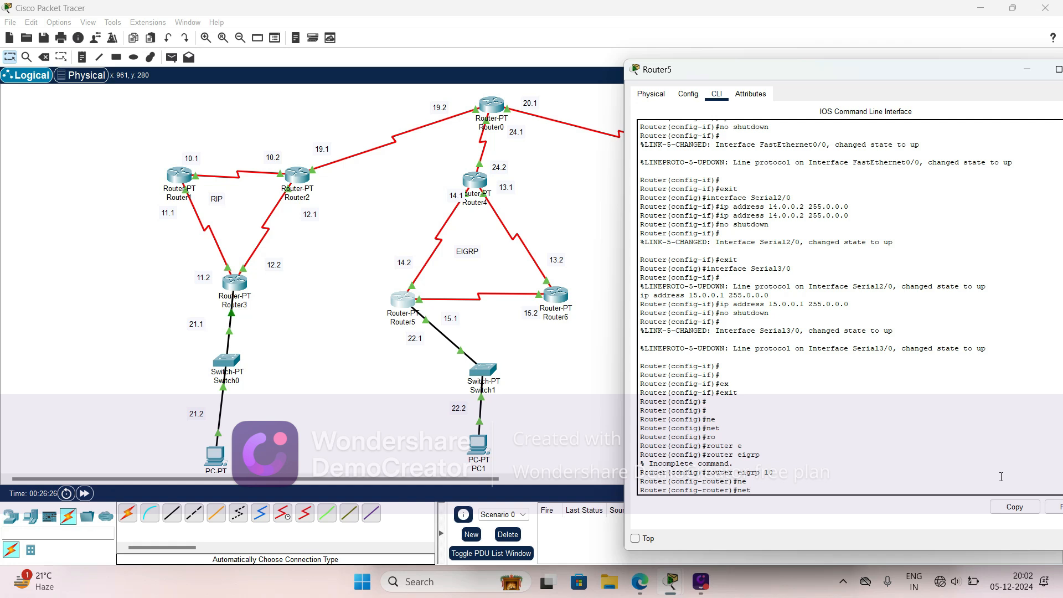
pyautogui.press('Tab')
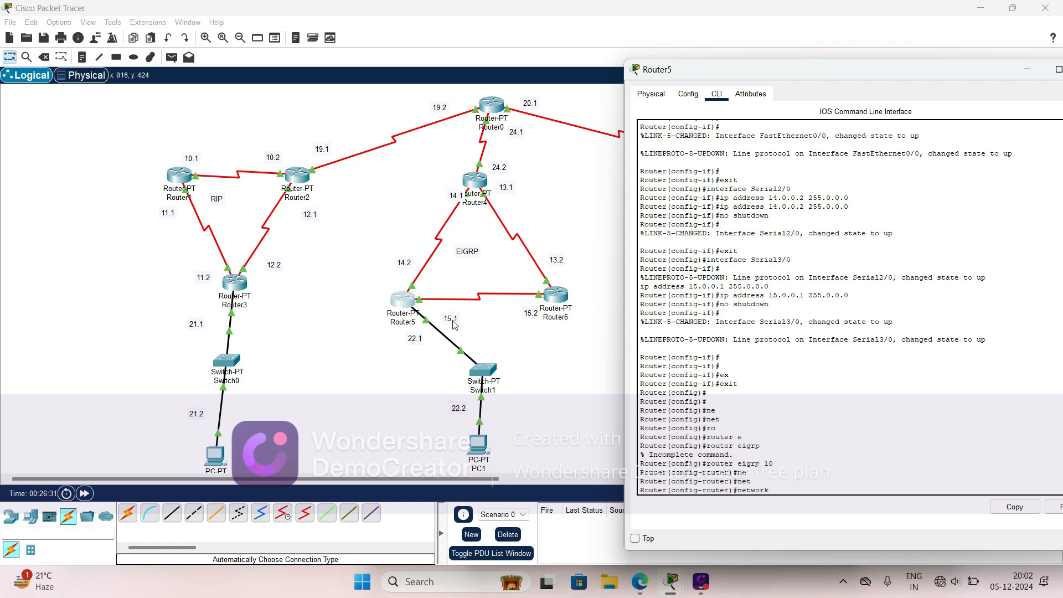
pyautogui.write('14.0.0.0')
pyautogui.press('Return')
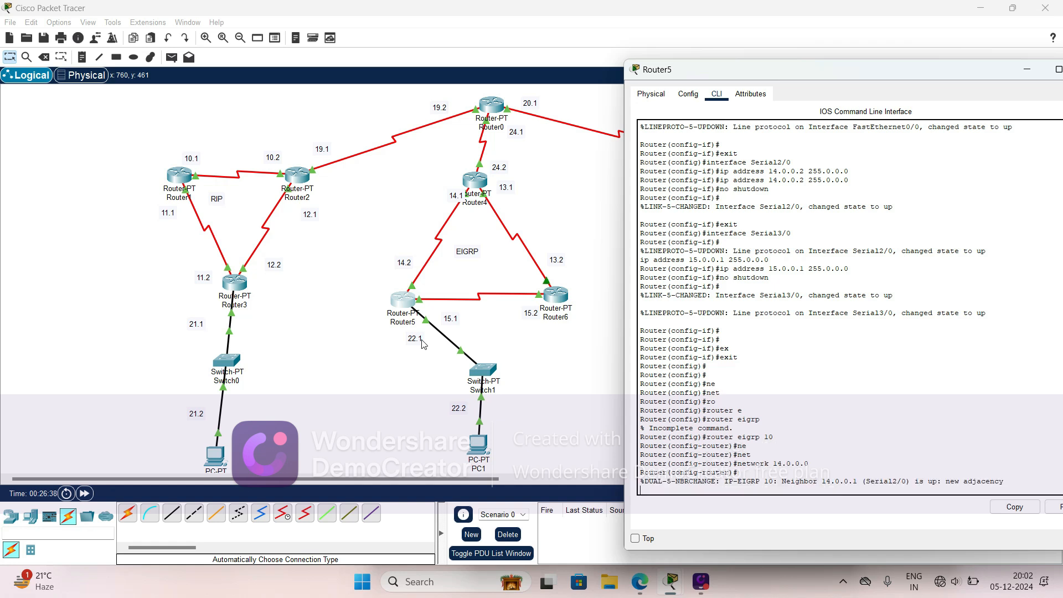
# - Advertise network 15.0.0.0 in Router5's EIGRP 10 configuration
pyautogui.press('Return')
pyautogui.press('Up')
pyautogui.press('Left')
pyautogui.press('Left')
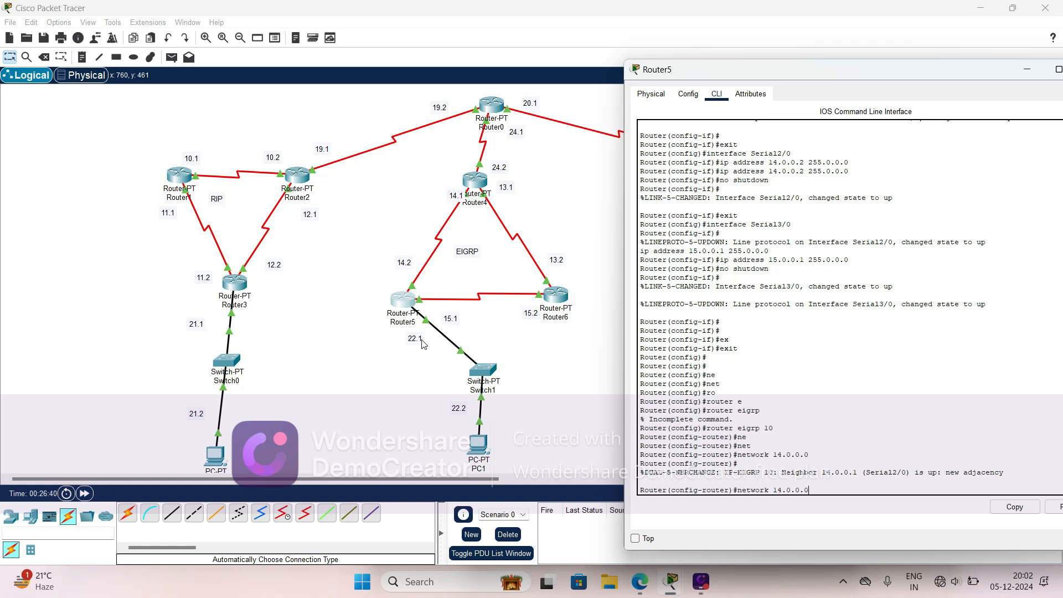
pyautogui.press('Left')
pyautogui.press('Left')
pyautogui.press('BackSpace')
pyautogui.write('5')
pyautogui.press('Return')
# - Advertise network 22.0.0.0 in Router5's EIGRP 10 configuration and exit to global configuration mode
pyautogui.press('Up')
pyautogui.press('Left')
pyautogui.press('Left')
pyautogui.press('Left')
pyautogui.press('Left')
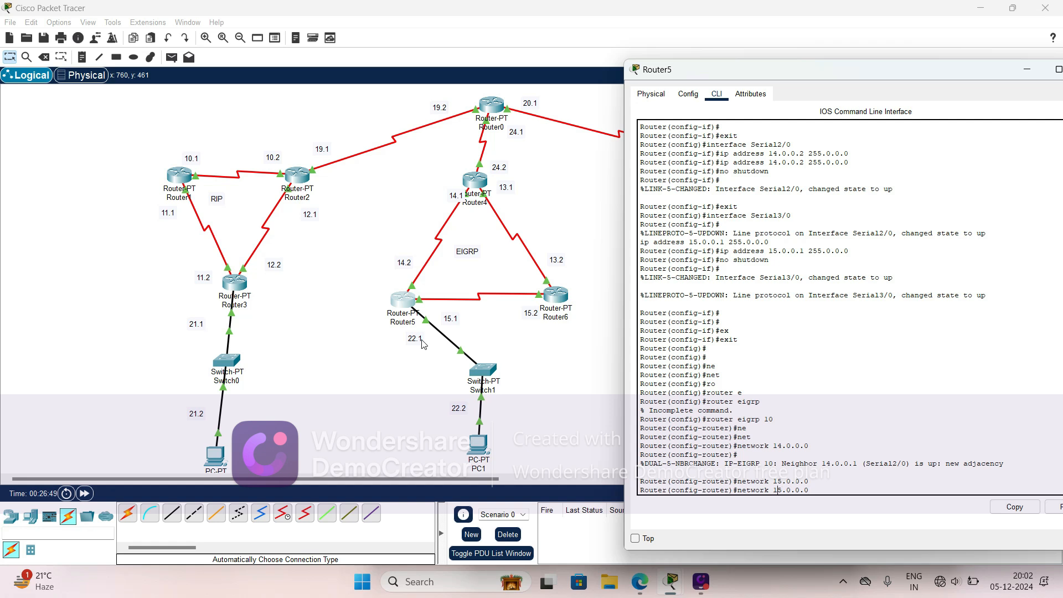
pyautogui.press('BackSpace')
pyautogui.press('BackSpace')
pyautogui.write('22')
pyautogui.press('Return')
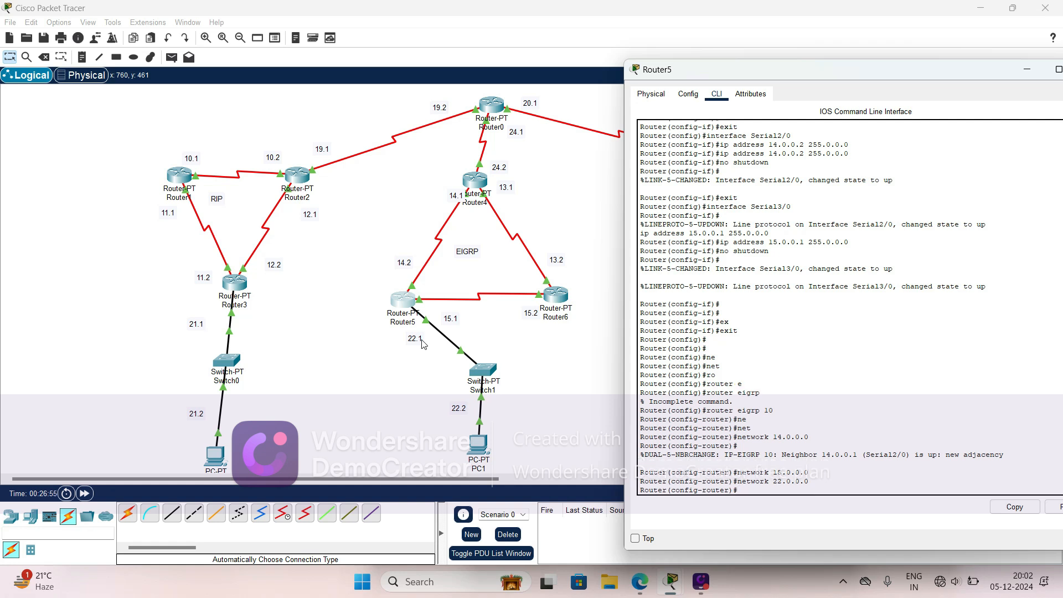
pyautogui.write('ex')
pyautogui.press('Tab')
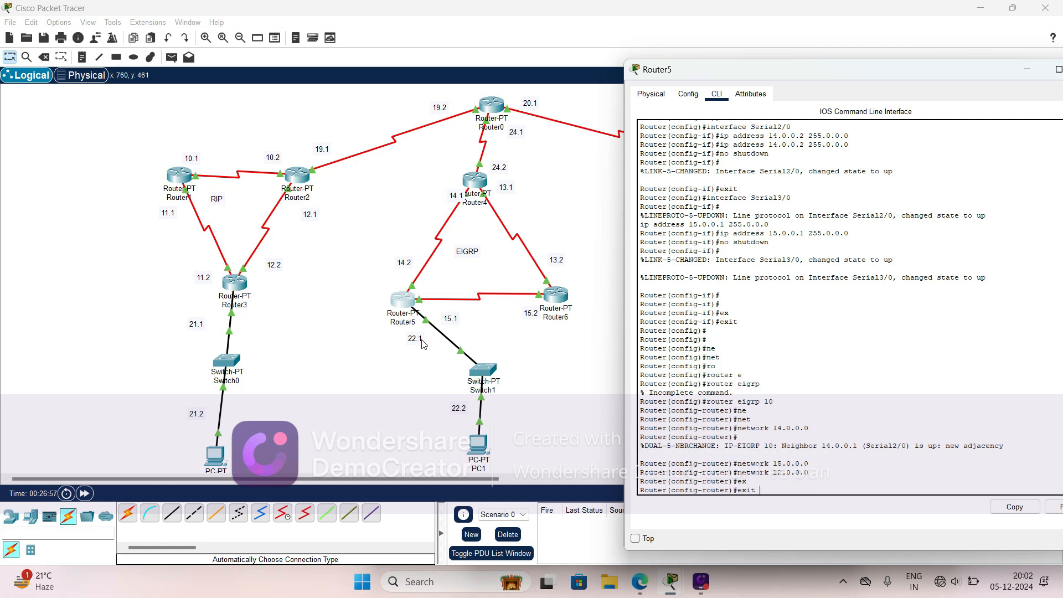
pyautogui.press('Return')
# - Open Router6's command-line interface and exit interface configuration mode to global configuration mode
pyautogui.click(348, 310)
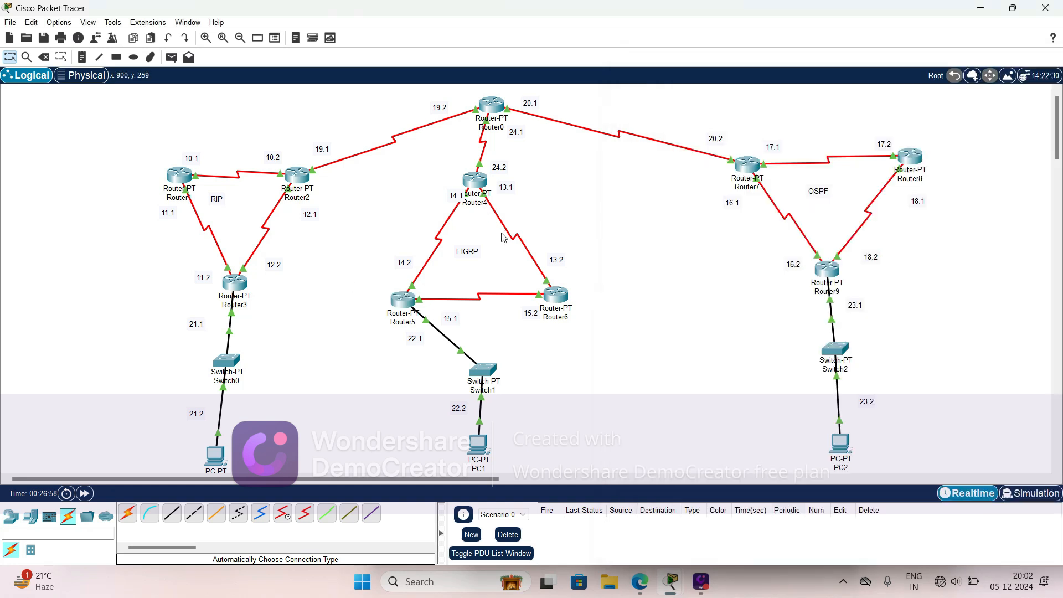
pyautogui.click(555, 295)
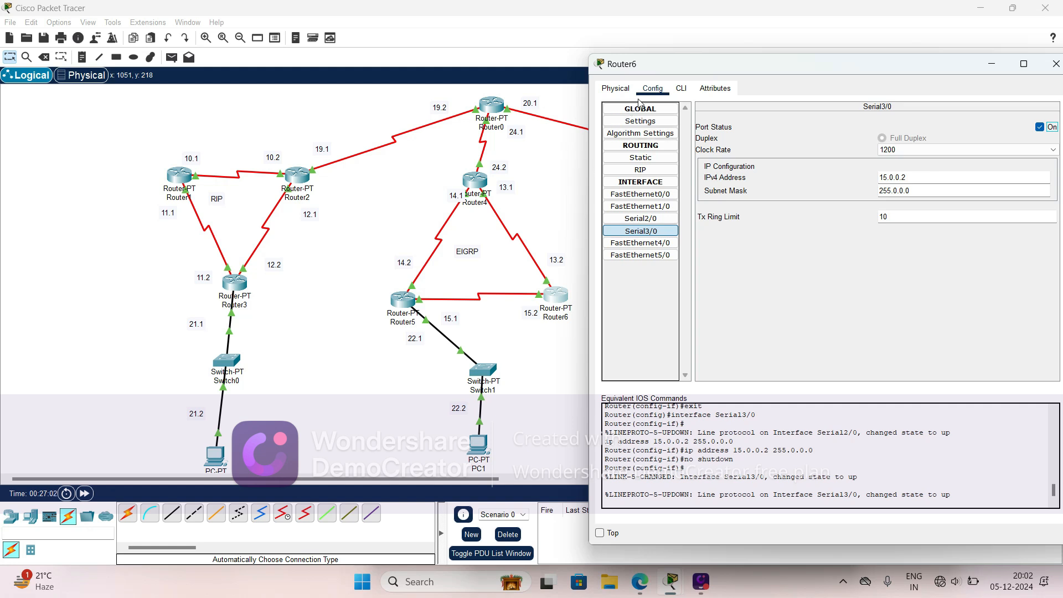
pyautogui.click(681, 89)
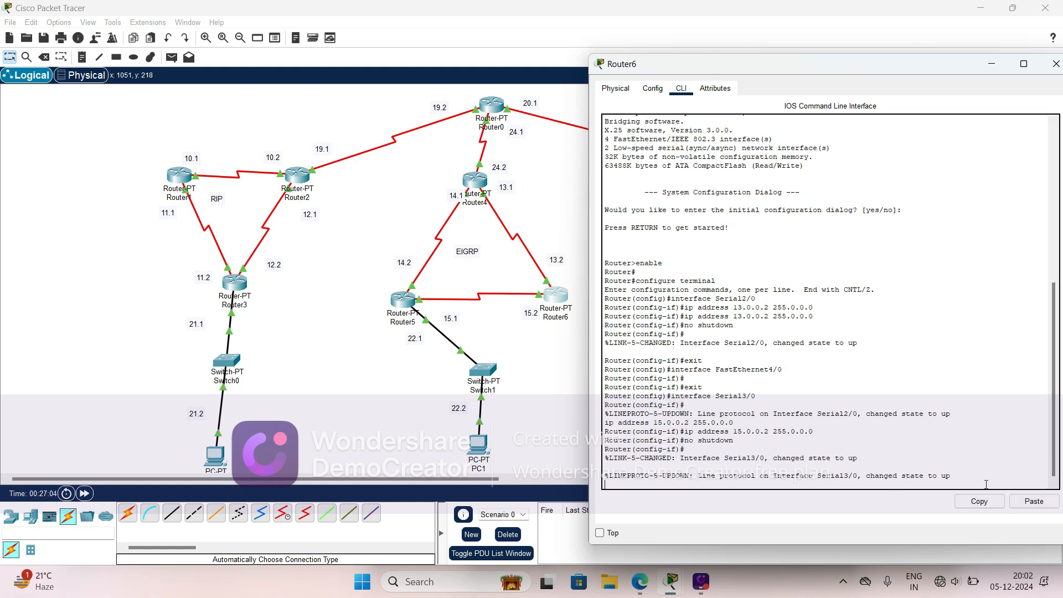
pyautogui.press('Return')
pyautogui.press('Return')
pyautogui.press('Return')
pyautogui.press('Return')
pyautogui.write('er(config-if)#e')
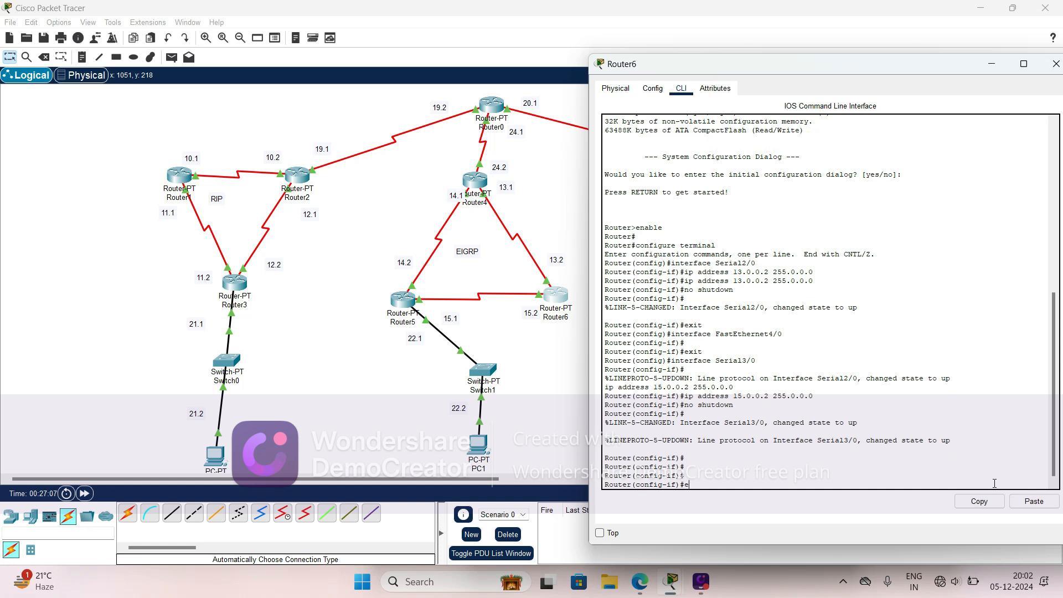
pyautogui.write('xit')
pyautogui.press('Tab')
pyautogui.press('Return')
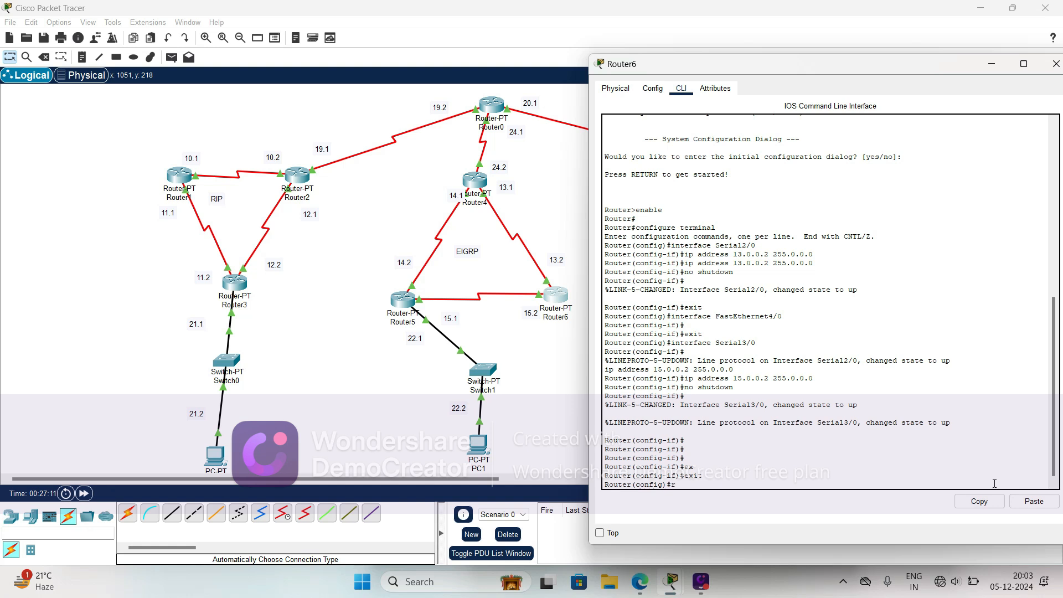
# - Enter EIGRP routing configuration on Router6 with autonomous system number 10
pyautogui.press('Return')
pyautogui.write('router e')
pyautogui.press('Tab')
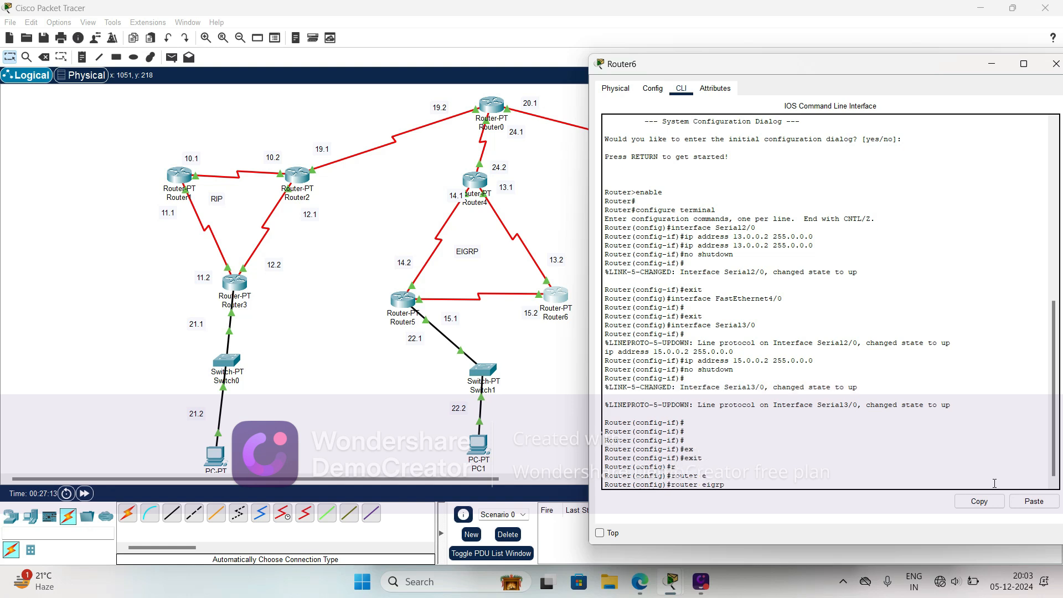
pyautogui.press('Return')
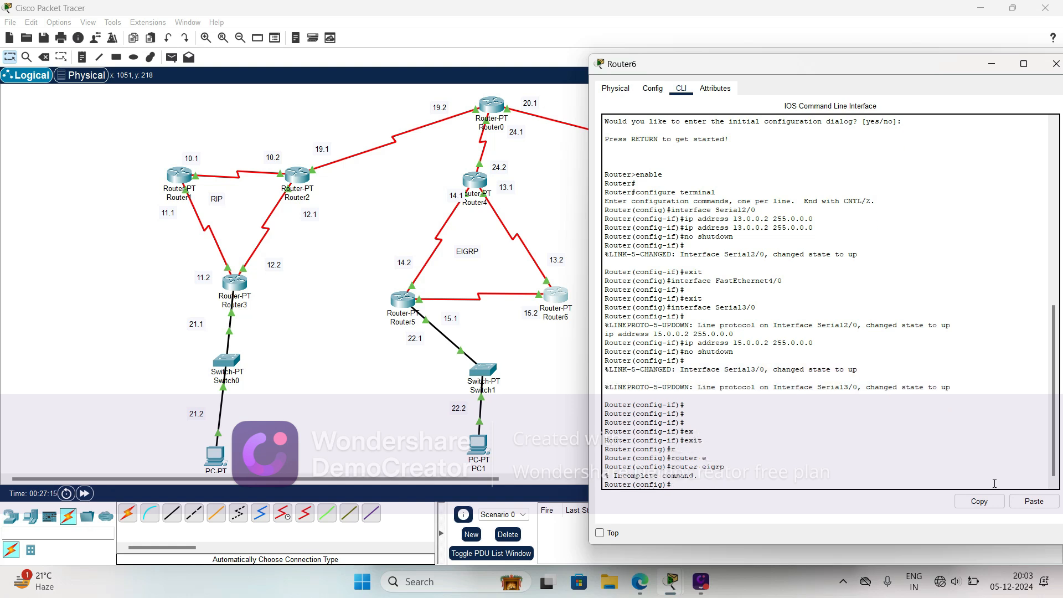
pyautogui.press('Up')
pyautogui.write('1')
pyautogui.press('Return')
# - Advertise network 15.0.0.0 in Router6's EIGRP 10 configuration
pyautogui.write('nfig-router)#n')
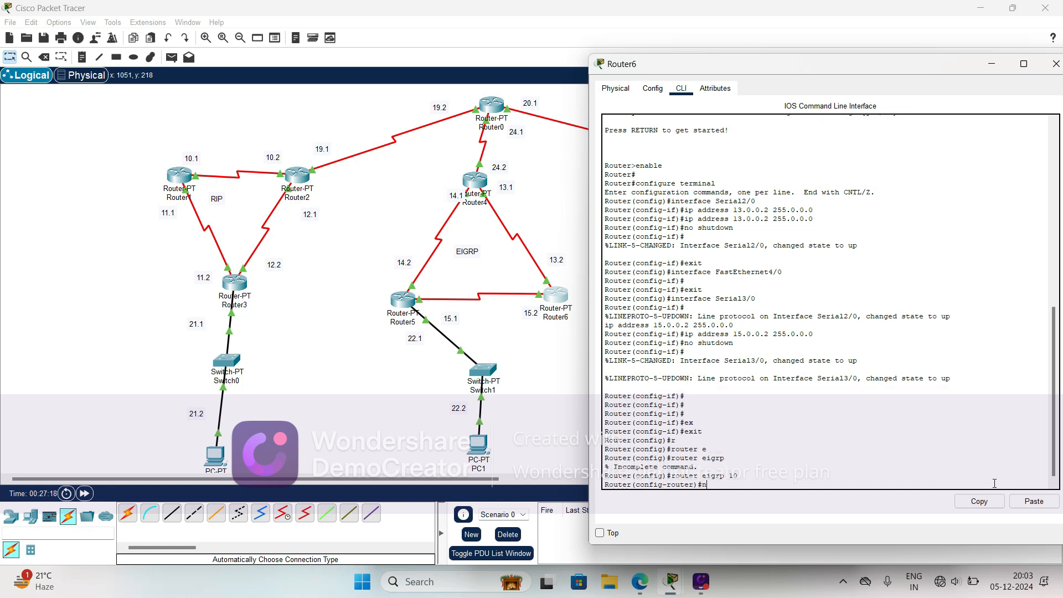
pyautogui.write('et')
pyautogui.press('Tab')
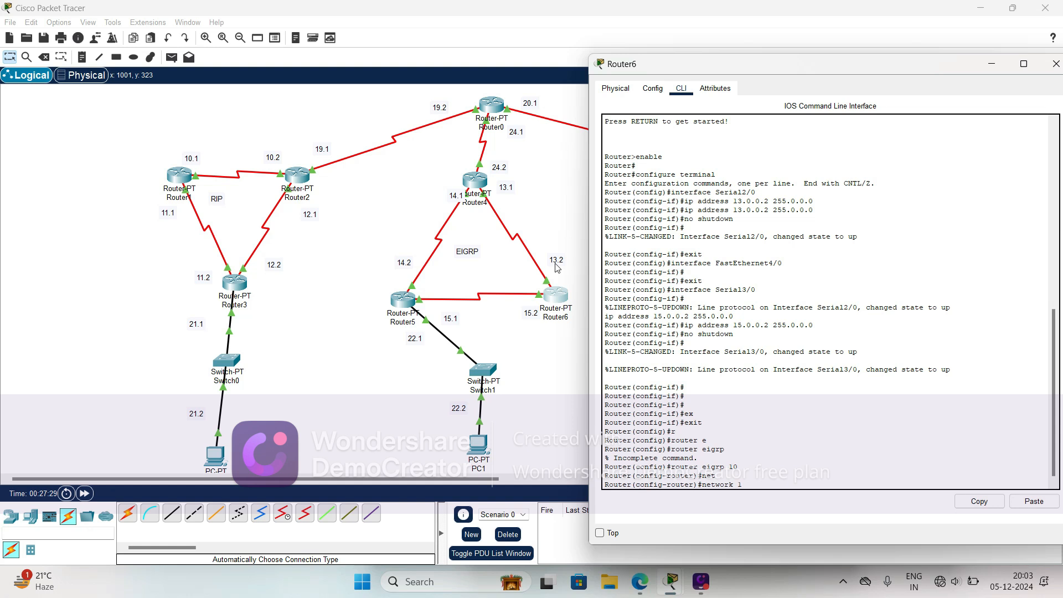
pyautogui.write('0.0.0')
pyautogui.press('Return')
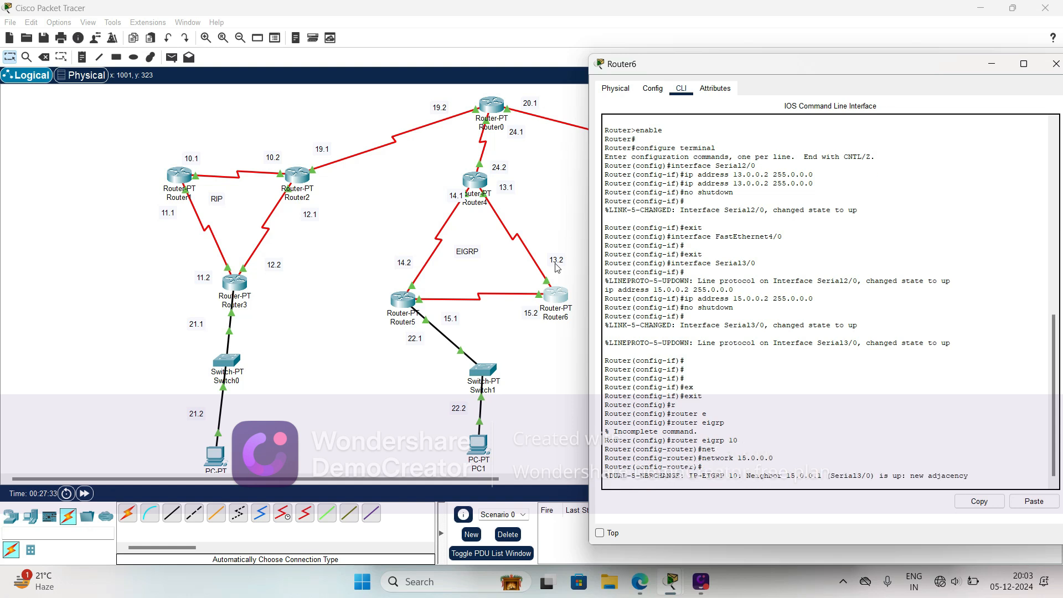
# - Advertise network 13.0.0.0 in Router6's EIGRP 10 configuration and exit to global configuration mode
pyautogui.press('Return')
pyautogui.press('Up')
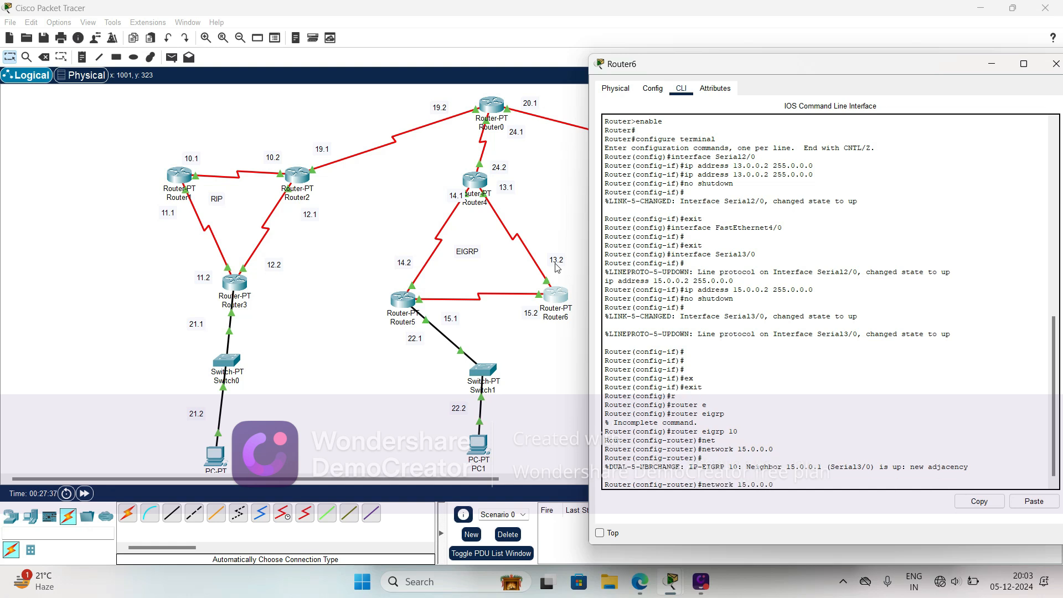
pyautogui.press('Left')
pyautogui.press('Left')
pyautogui.press('Left')
pyautogui.press('Left')
pyautogui.press('Left')
pyautogui.press('Left')
pyautogui.press('BackSpace')
pyautogui.write('3')
pyautogui.press('Return')
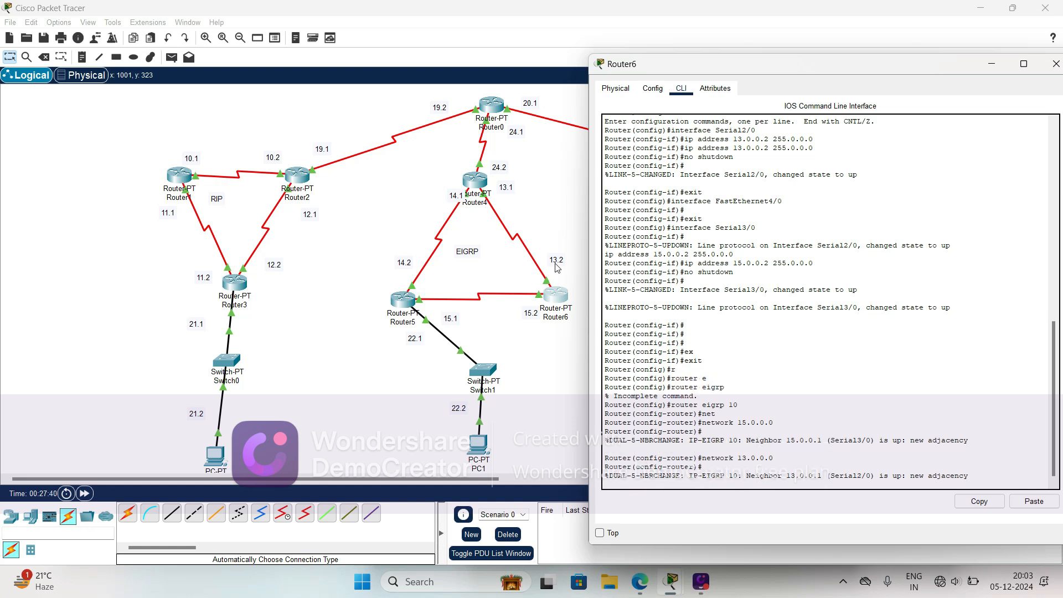
pyautogui.press('Return')
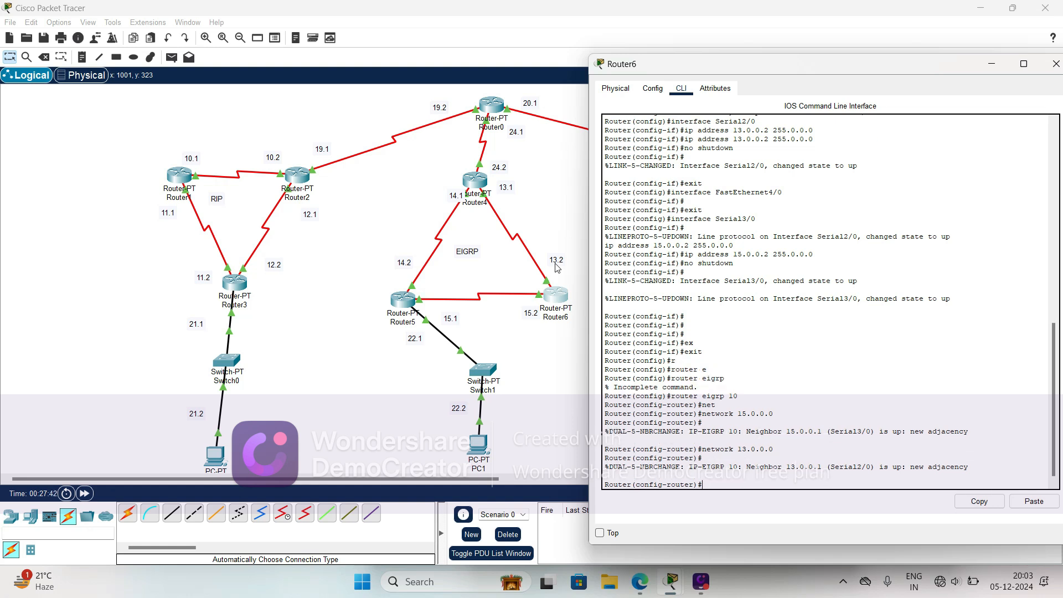
pyautogui.write('ex')
pyautogui.press('Tab')
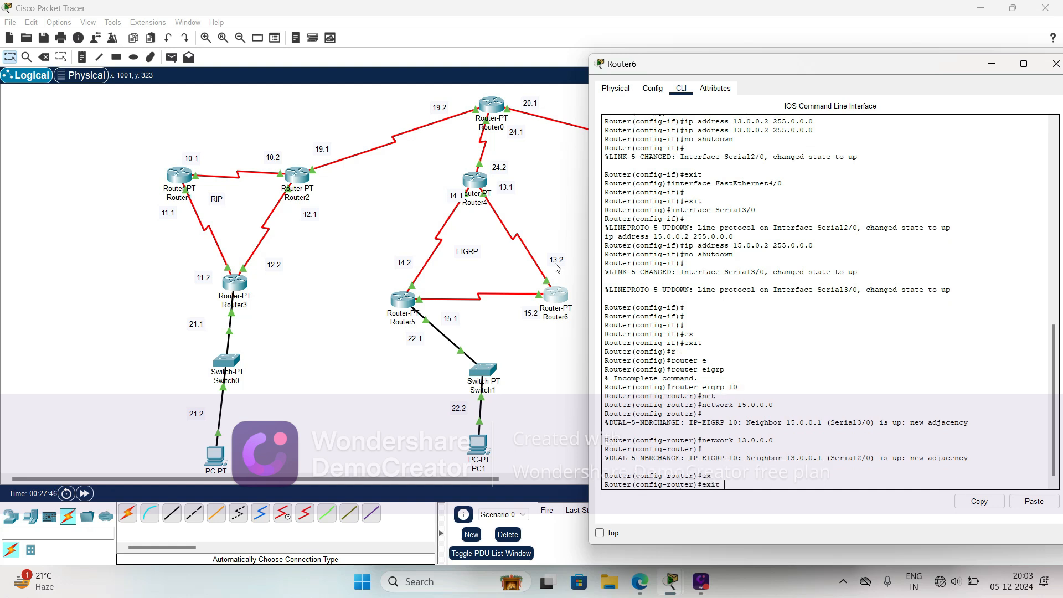
pyautogui.press('Return')
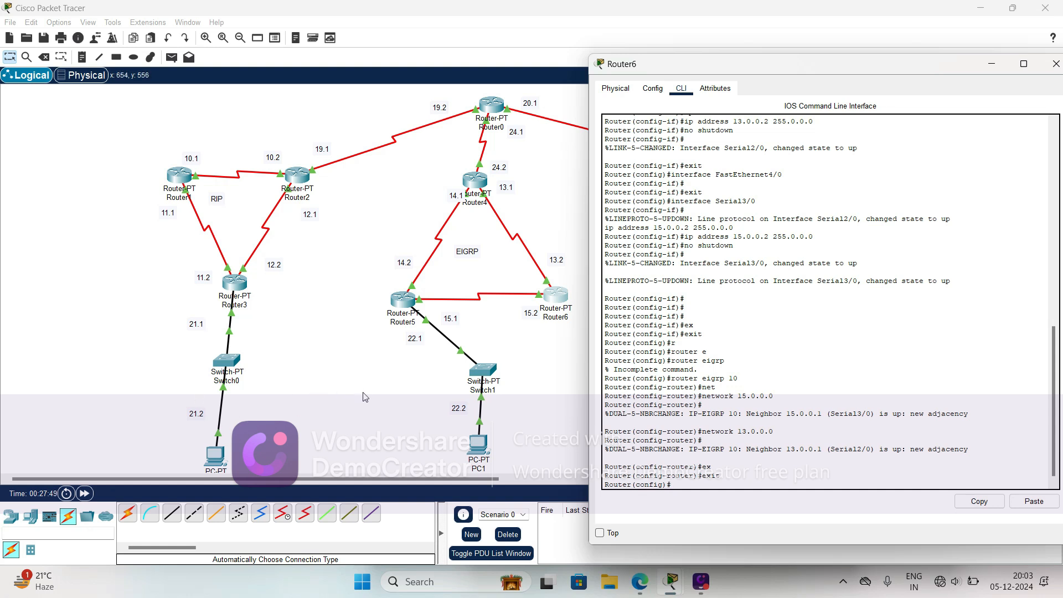
# - Open Router7's command-line interface and exit interface configuration mode to global configuration mode
pyautogui.click(355, 407)
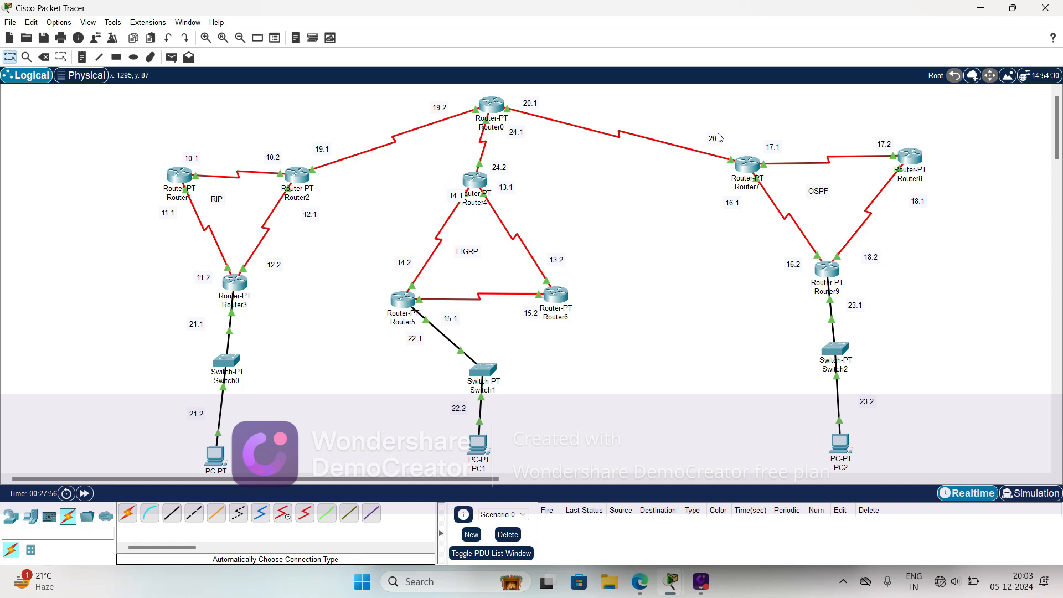
pyautogui.click(745, 172)
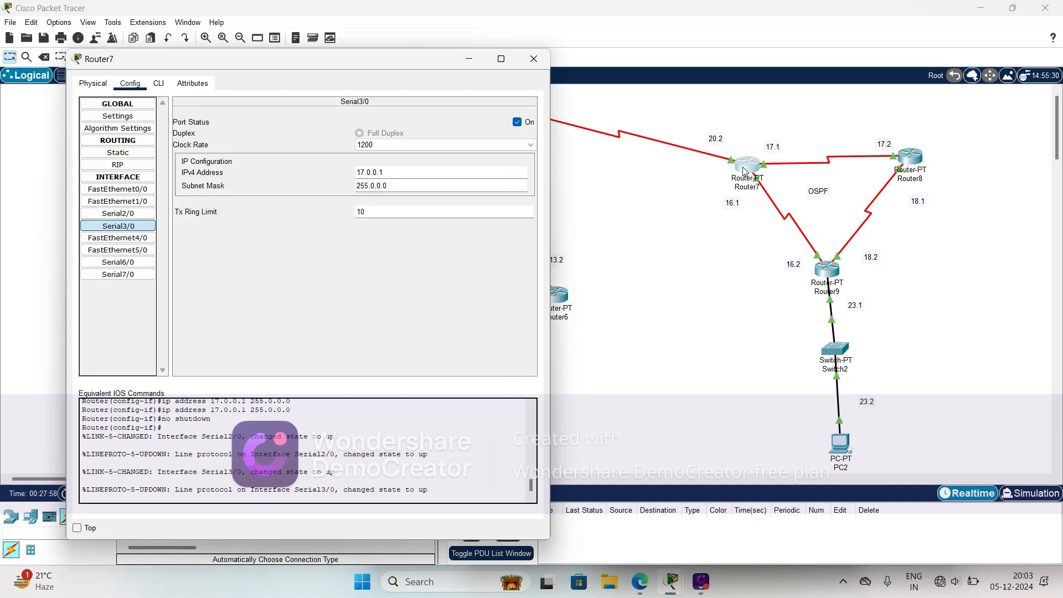
pyautogui.click(158, 84)
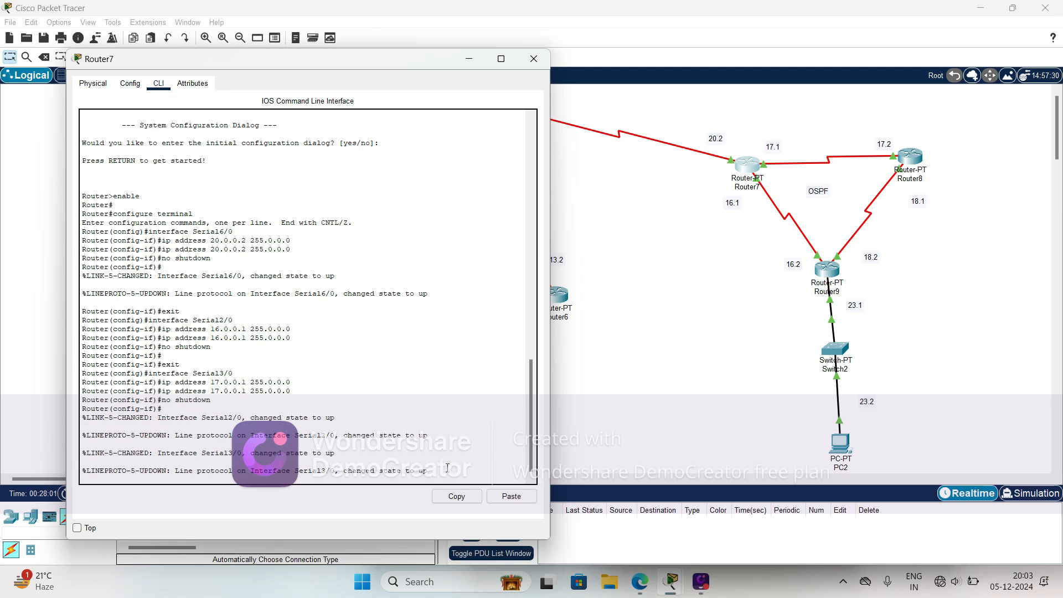
pyautogui.press('Return')
pyautogui.press('Return')
pyautogui.press('Return')
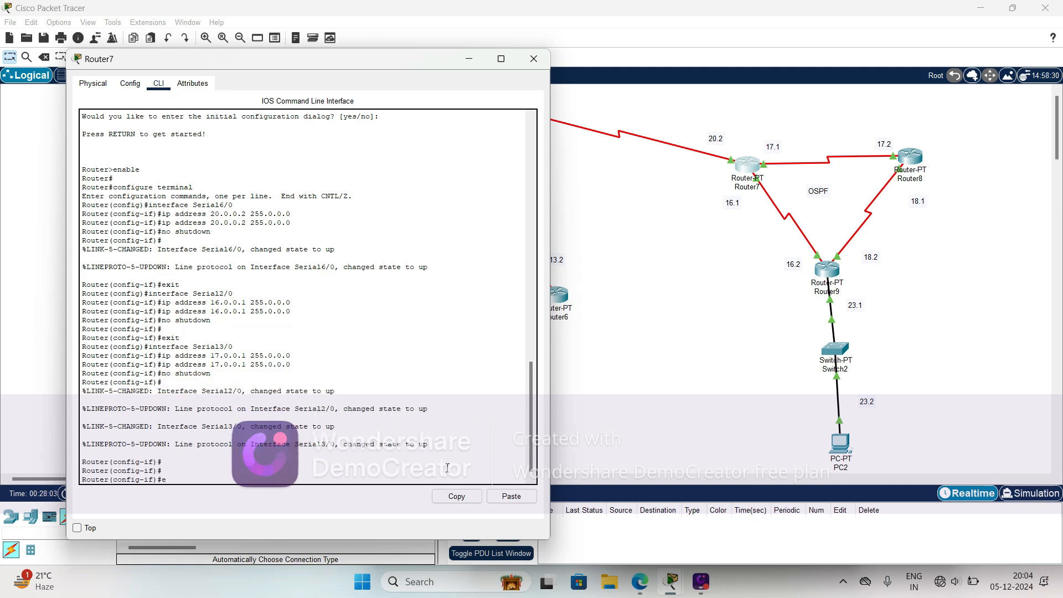
pyautogui.write('ex')
pyautogui.press('Tab')
pyautogui.press('Return')
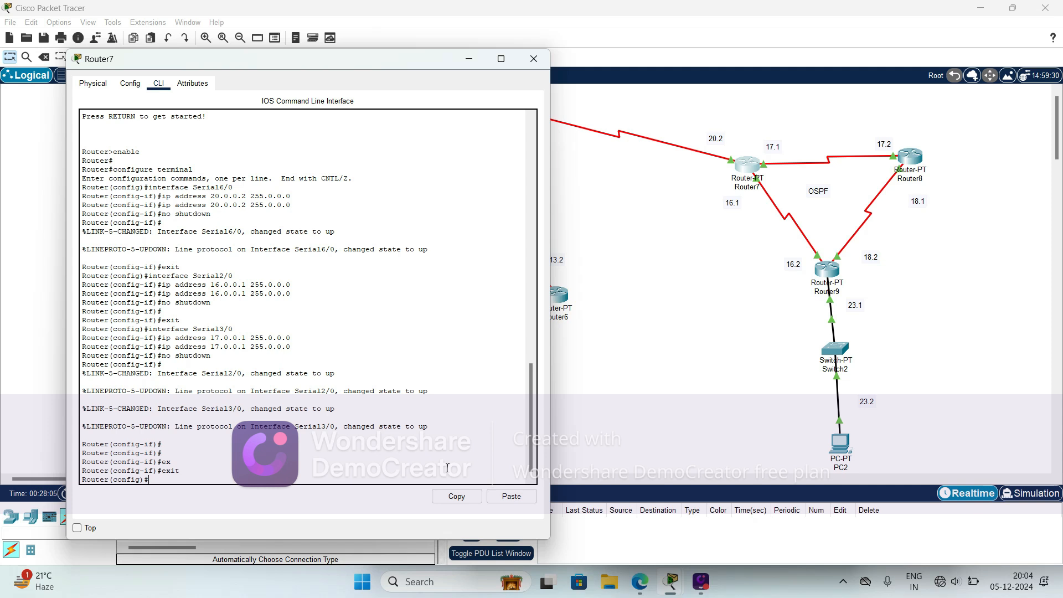
# - Enter OSPF routing configuration on Router7 with process ID 1
pyautogui.write('ro')
pyautogui.press('Tab')
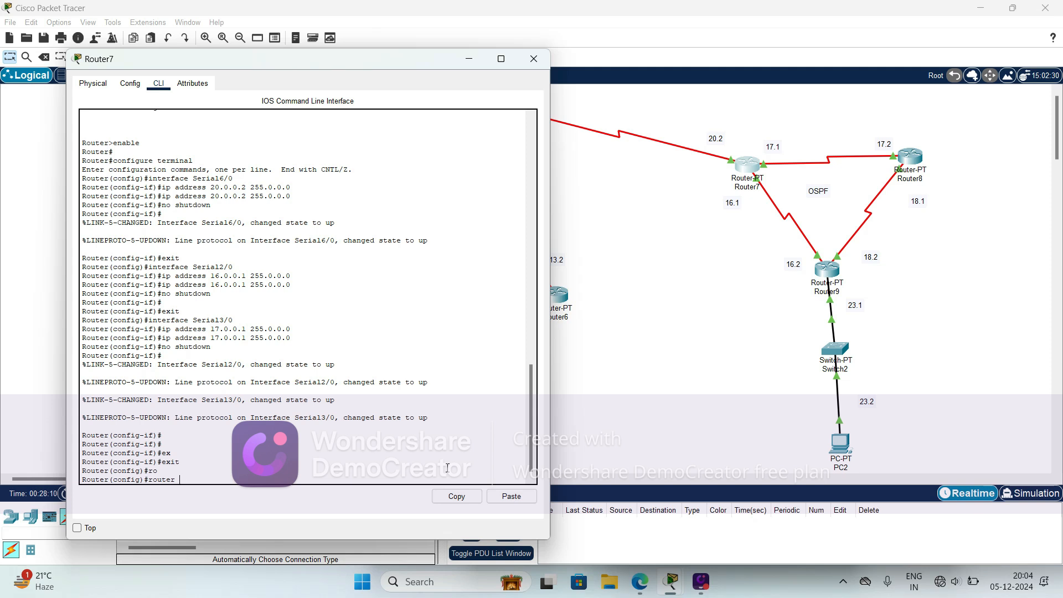
pyautogui.write('os')
pyautogui.press('Tab')
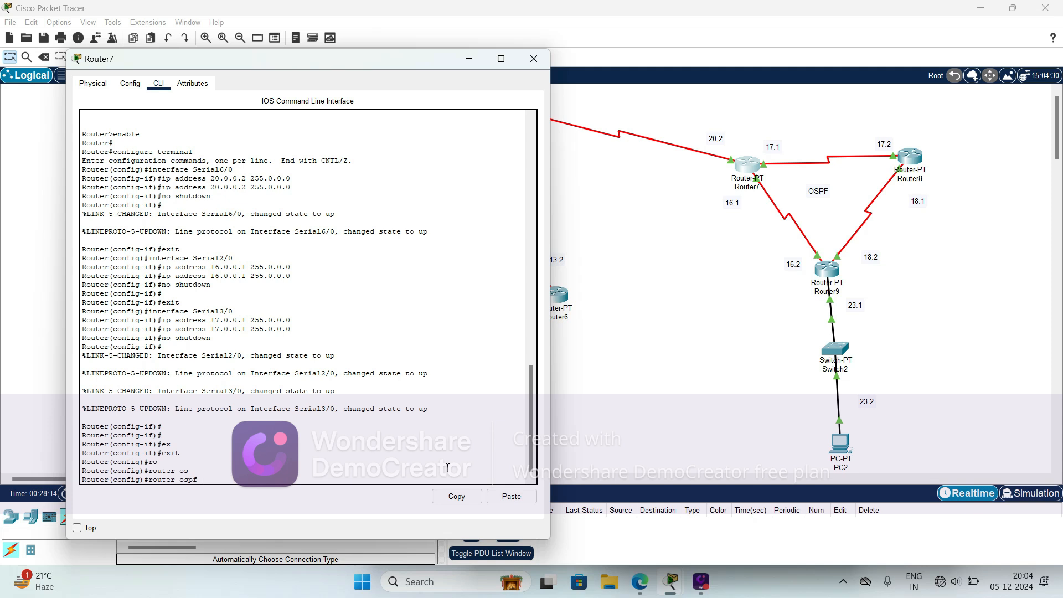
pyautogui.write('?')
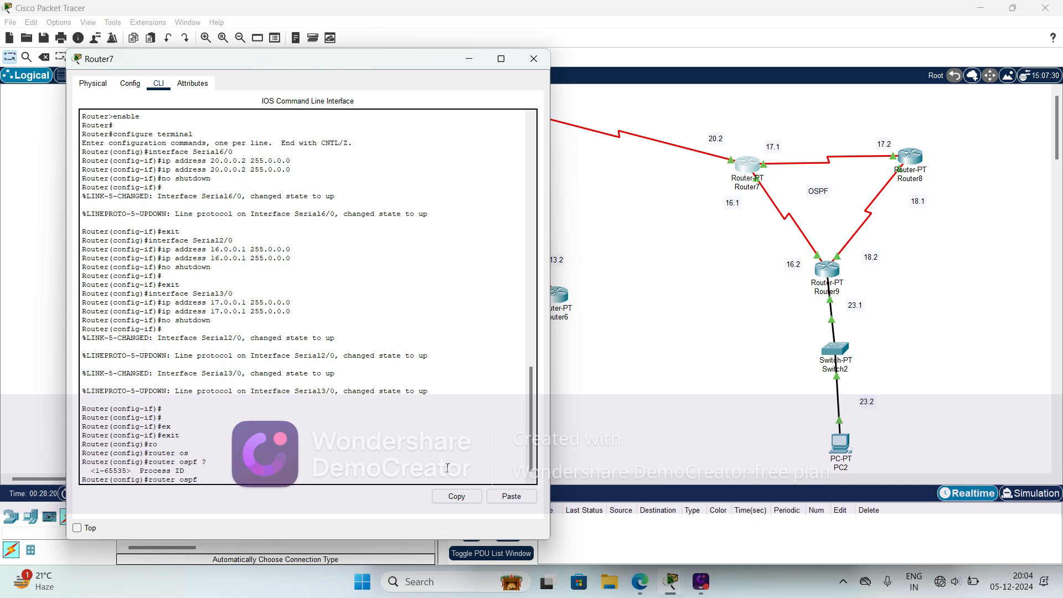
pyautogui.write('1')
pyautogui.press('Return')
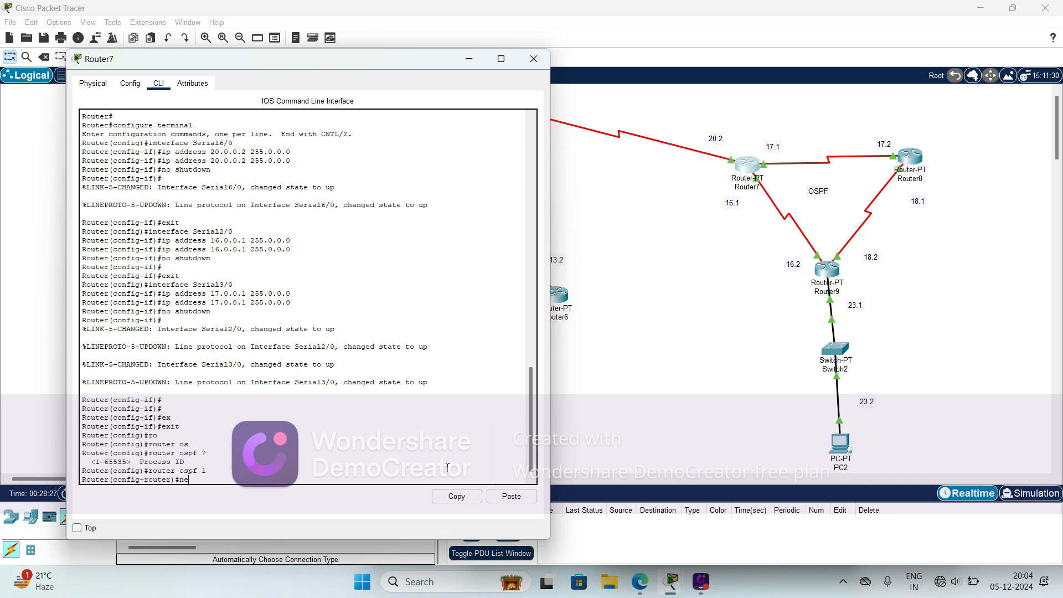
# - Advertise network 20.0.0.0 with wildcard mask 0.255.255.255 in area 0 of Router7's OSPF 1 configuration
pyautogui.write('ne')
pyautogui.press('Tab')
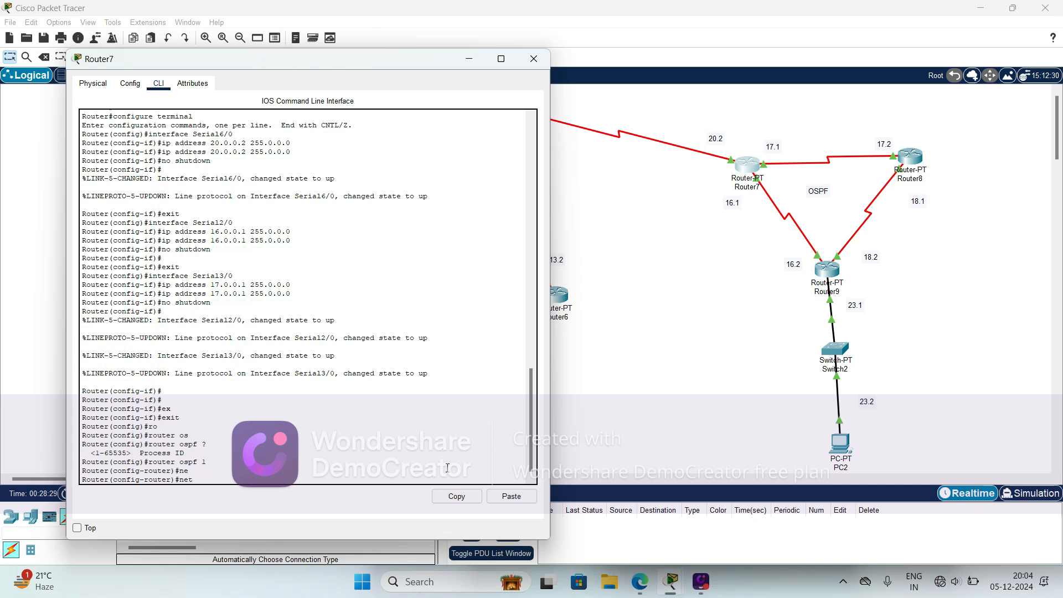
pyautogui.write('t')
pyautogui.press('Tab')
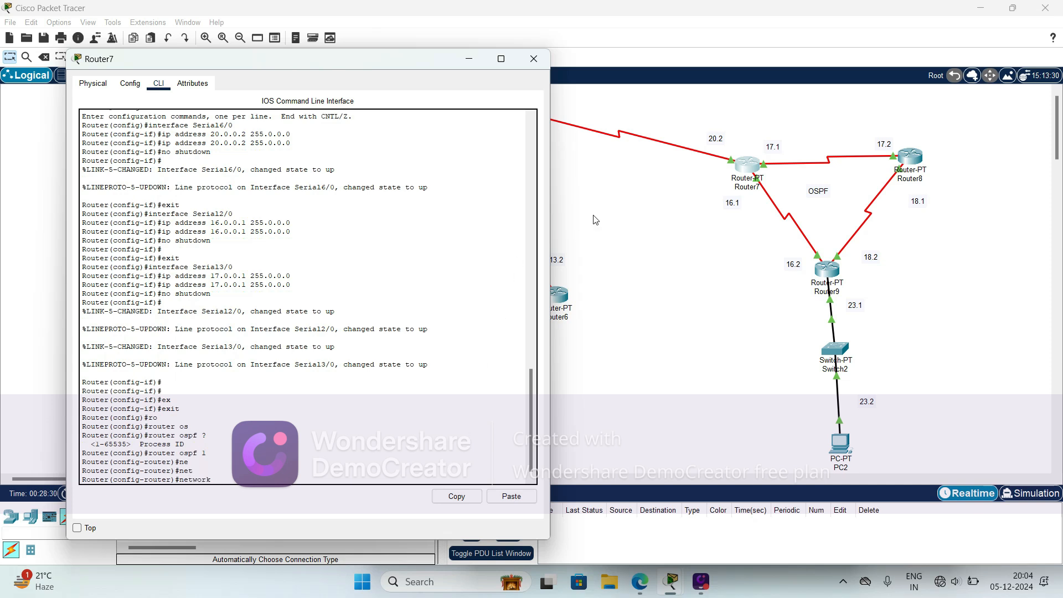
pyautogui.write('20.0.0.0')
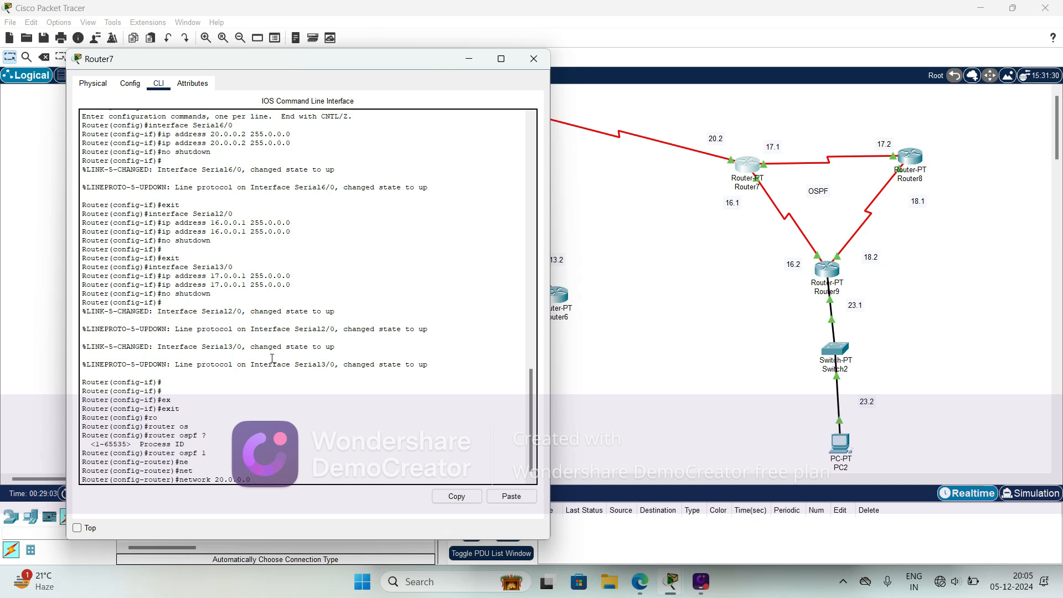
pyautogui.write('255.255.255')
pyautogui.write('ar')
pyautogui.press('Tab')
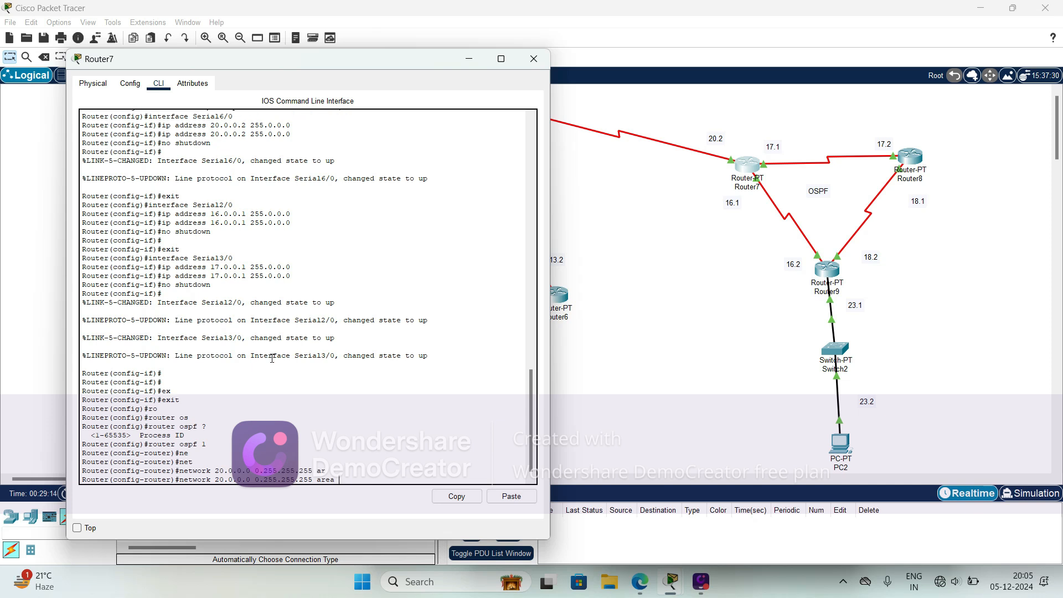
pyautogui.write('0')
pyautogui.press('Return')
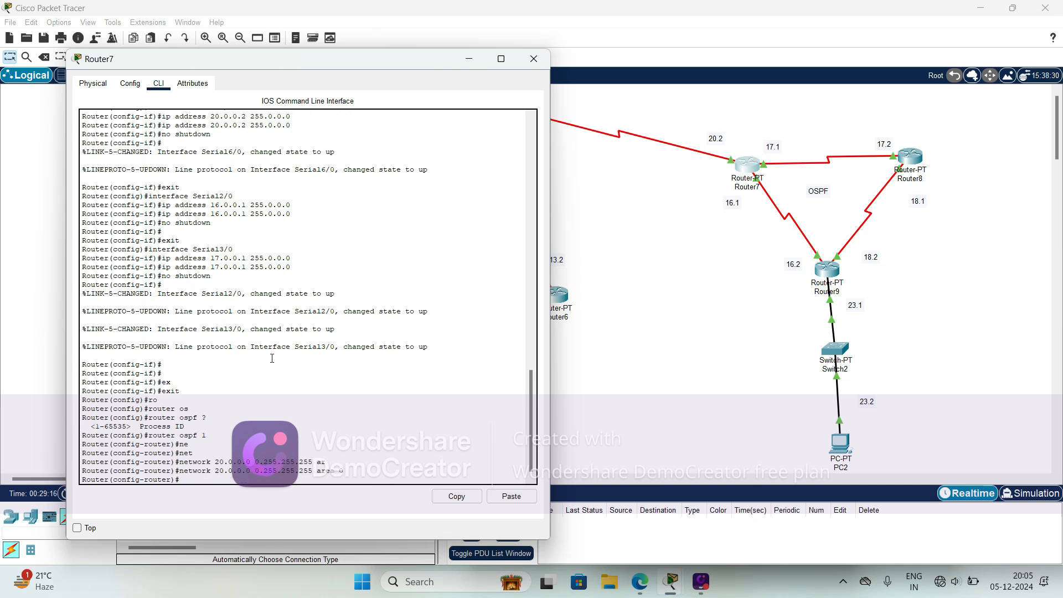
# - Advertise network 17.0.0.0 with wildcard mask 0.255.255.255 in area 0 of Router7's OSPF 1 configuration
pyautogui.press('Up')
pyautogui.press('BackSpace')
pyautogui.press('BackSpace')
pyautogui.write('17')
pyautogui.press('Return')
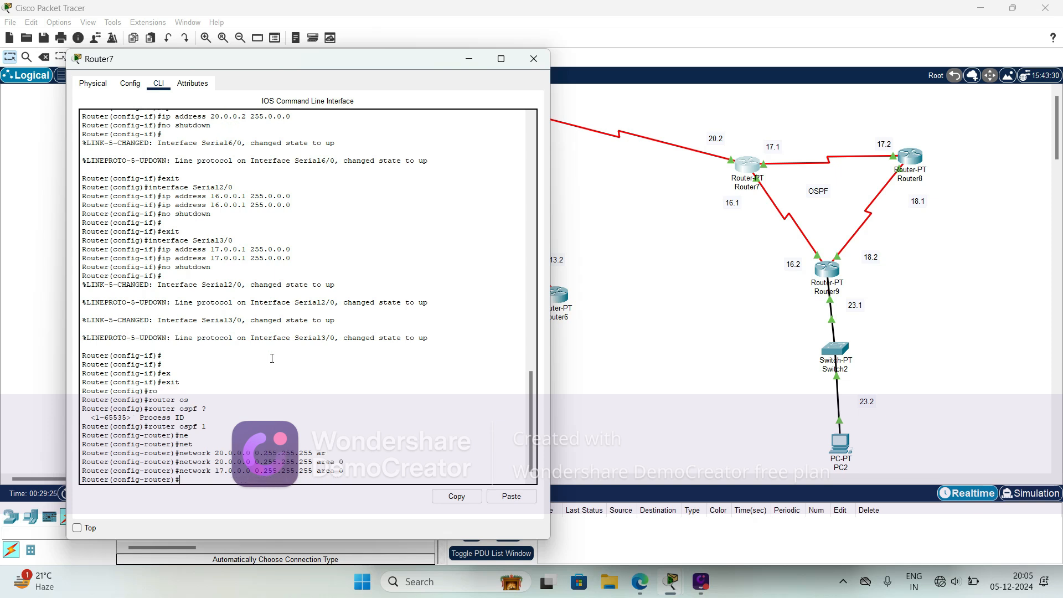
# - Advertise network 16.0.0.0 with wildcard mask 0.255.255.255 in area 0 on Router7 and exit to global configuration mode
pyautogui.press('Up')
pyautogui.press('BackSpace')
pyautogui.write('6')
pyautogui.press('Return')
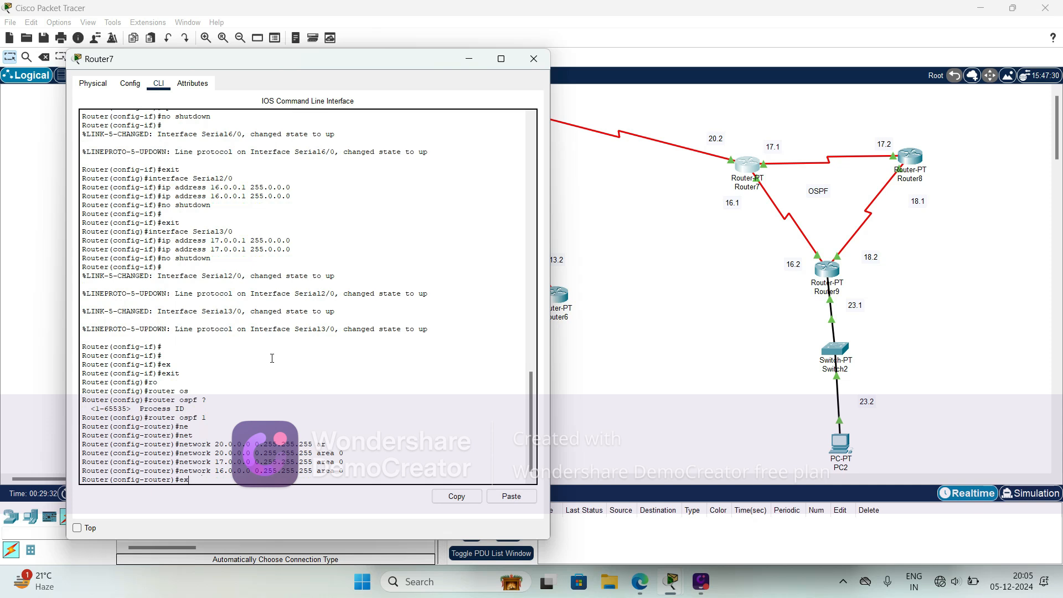
pyautogui.write('ex')
pyautogui.press('Tab')
pyautogui.press('Return')
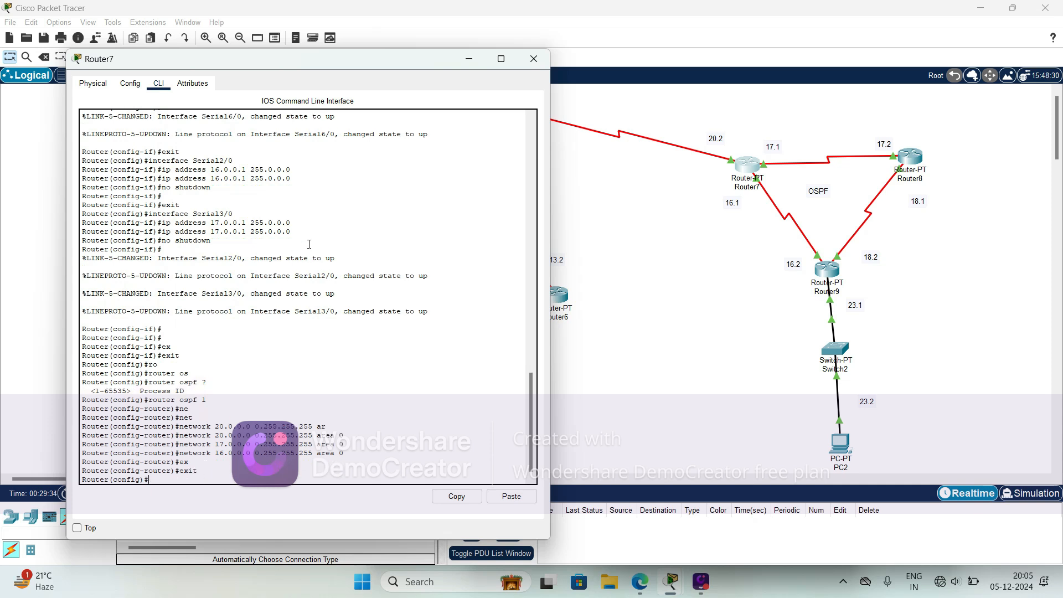
# - Open Router8's command-line interface and exit interface configuration mode to global configuration mode
pyautogui.click(649, 316)
pyautogui.click(911, 161)
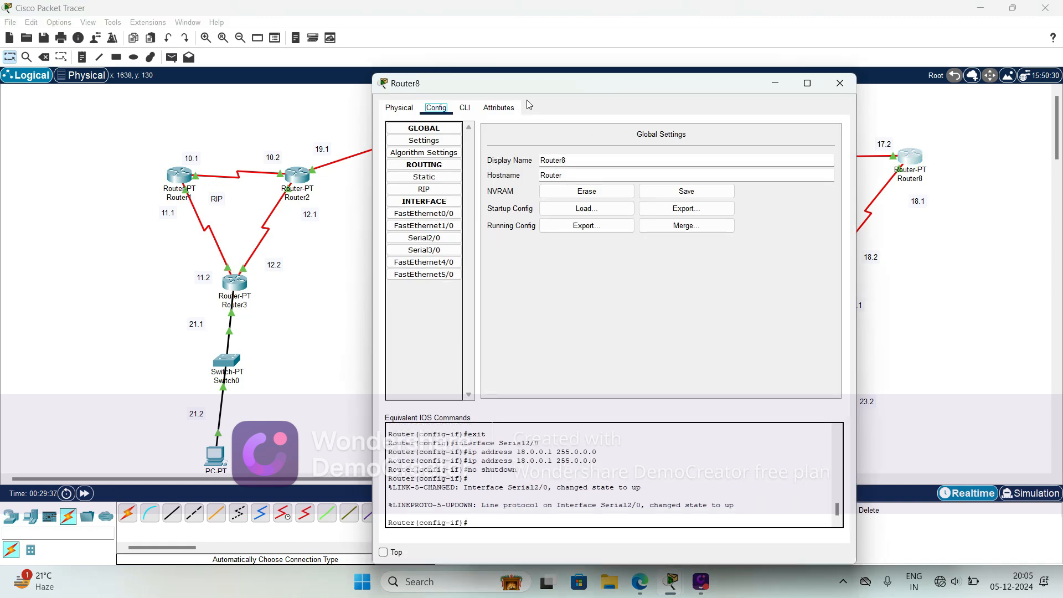
pyautogui.moveTo(546, 83); pyautogui.dragTo(266, 73)
pyautogui.click(181, 96)
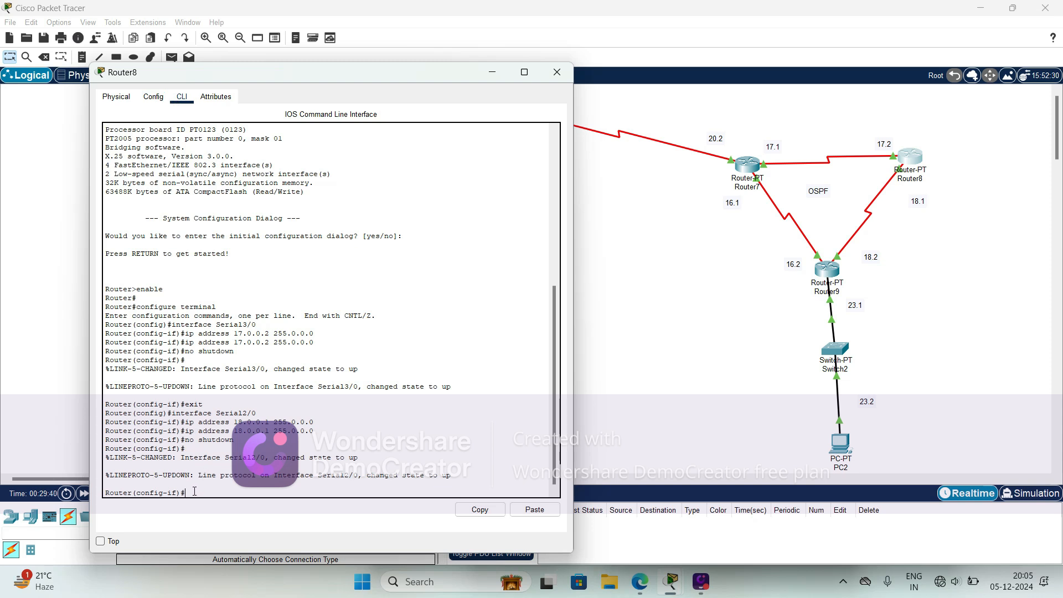
pyautogui.write('e')
pyautogui.press('Tab')
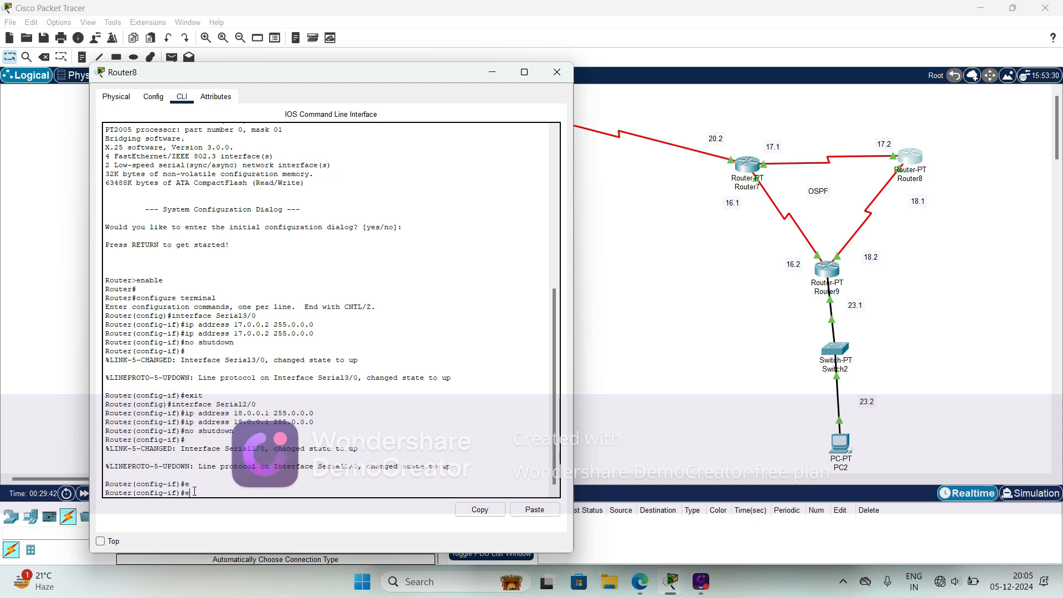
pyautogui.write('x')
pyautogui.press('Tab')
pyautogui.press('Return')
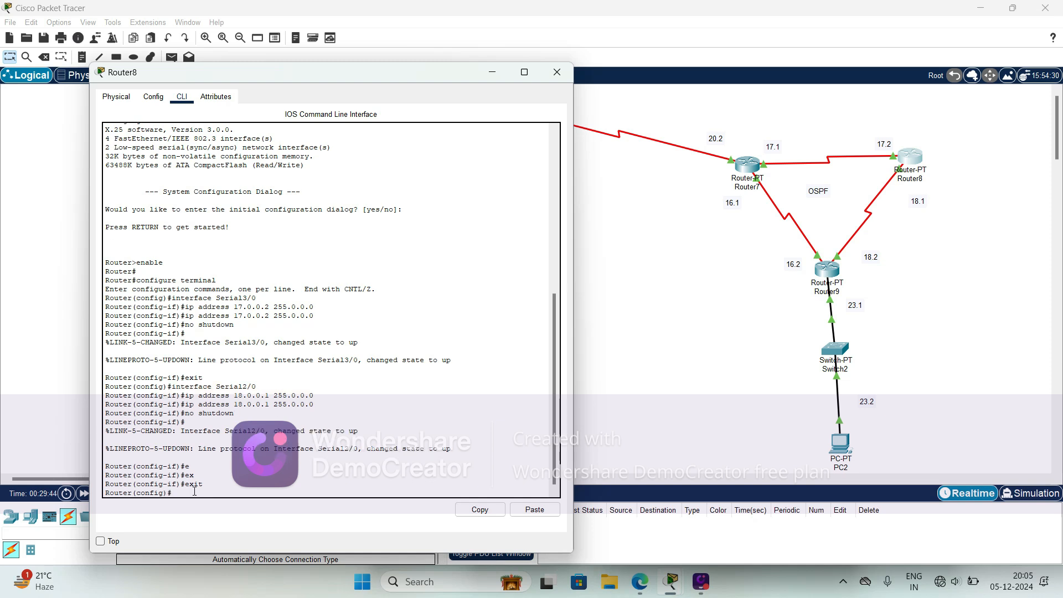
# - Enter OSPF routing configuration on Router8 with process ID 1
pyautogui.write('ro')
pyautogui.press('Tab')
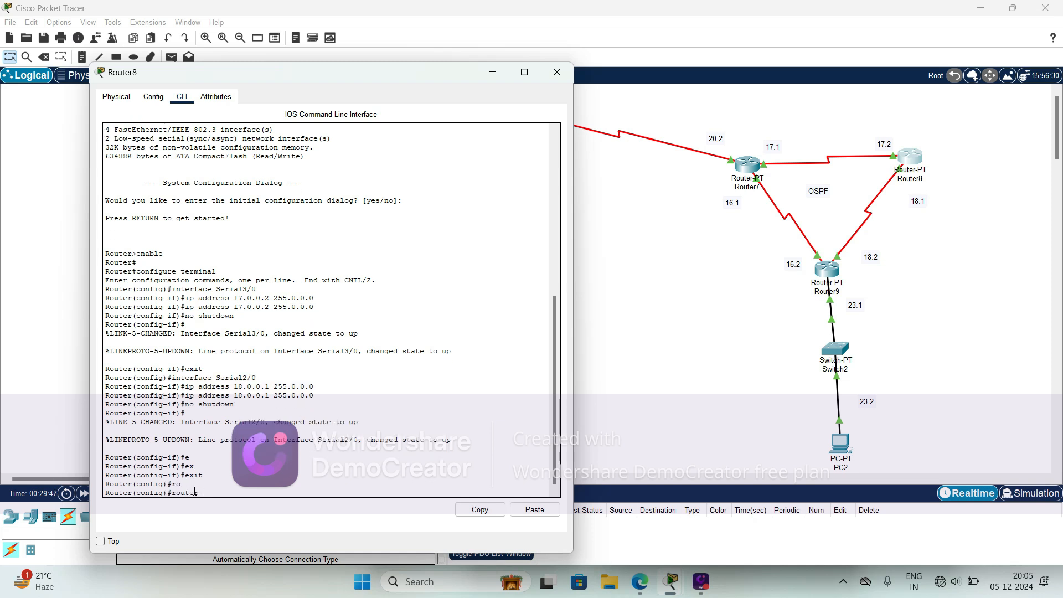
pyautogui.write('os')
pyautogui.press('Tab')
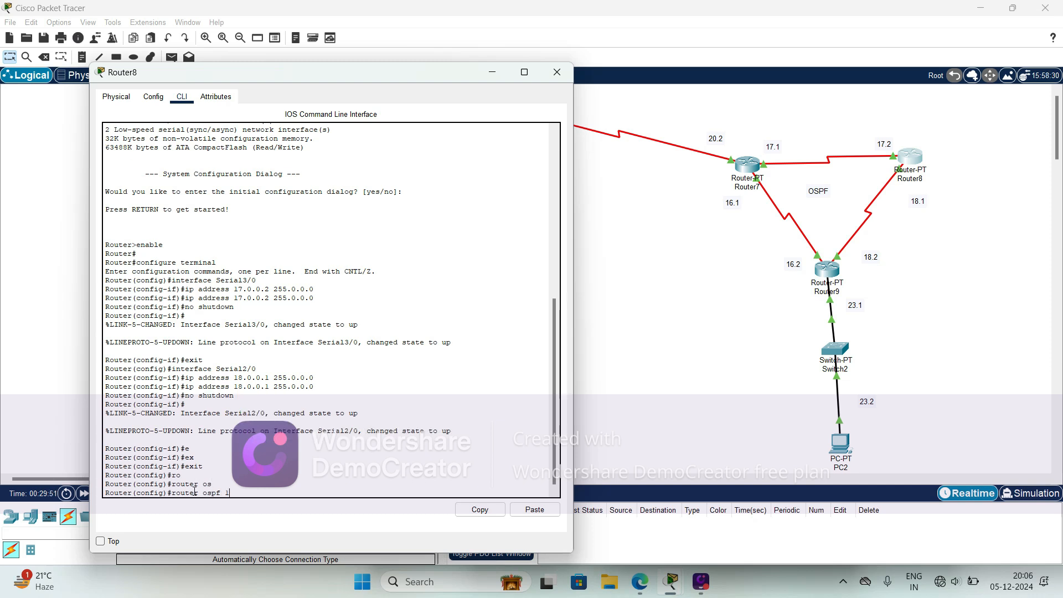
pyautogui.write('1')
pyautogui.press('Return')
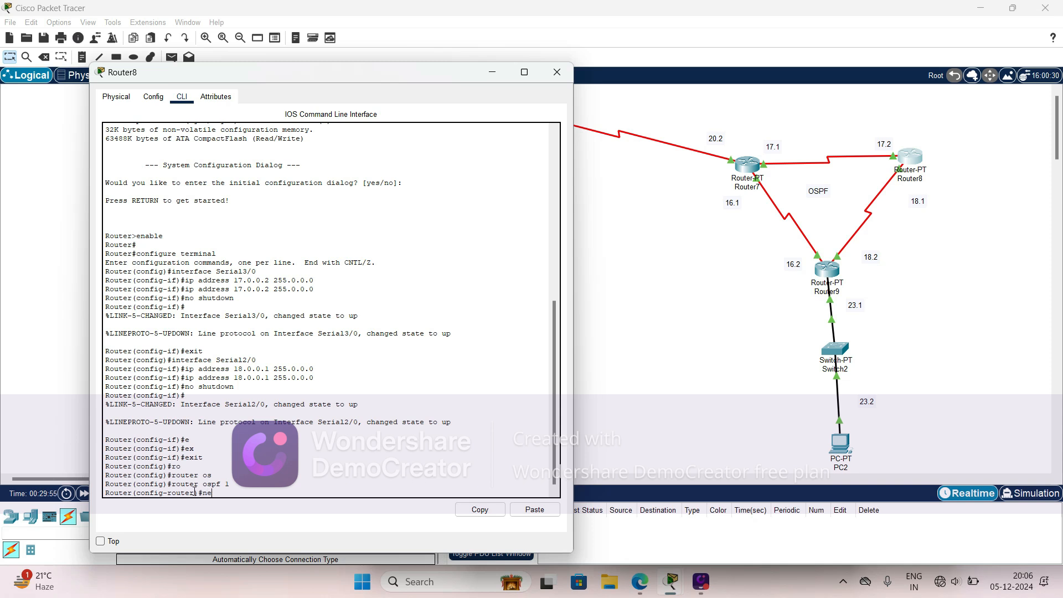
# - Advertise network 17.0.0.0 with wildcard mask 0.255.255.255 in area 0 of Router8's OSPF 1 configuration
pyautogui.write('ne')
pyautogui.press('Tab')
pyautogui.write('t')
pyautogui.press('Tab')
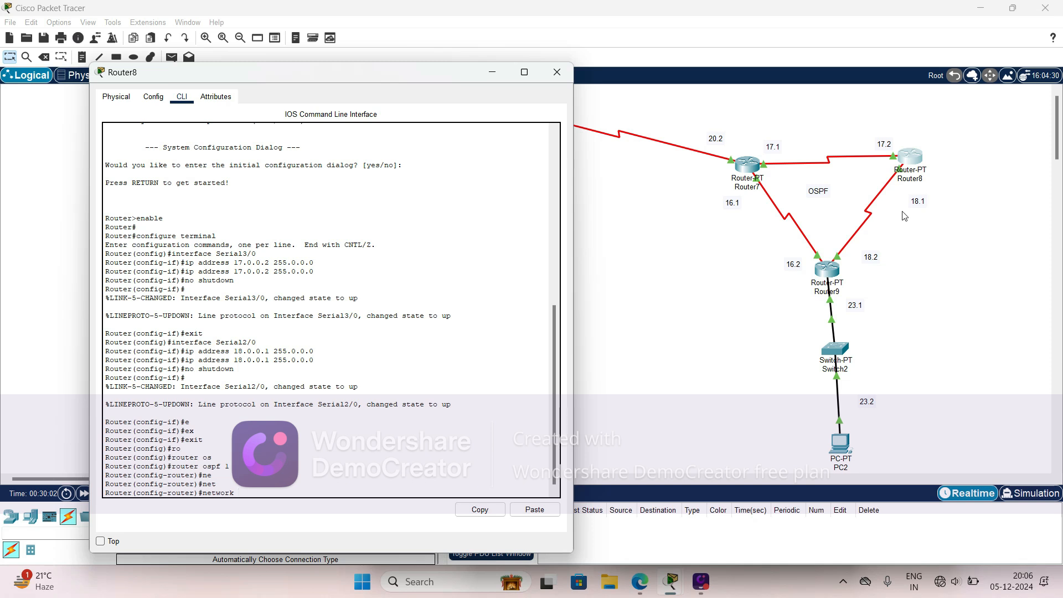
pyautogui.write('7.0.0.0 0.255.255.255 ar')
pyautogui.press('Tab')
pyautogui.write('0')
pyautogui.press('Return')
# - Advertise network 18.0.0.0 with wildcard mask 0.255.255.255 in area 0 on Router8 and exit to global configuration mode
pyautogui.press('Up')
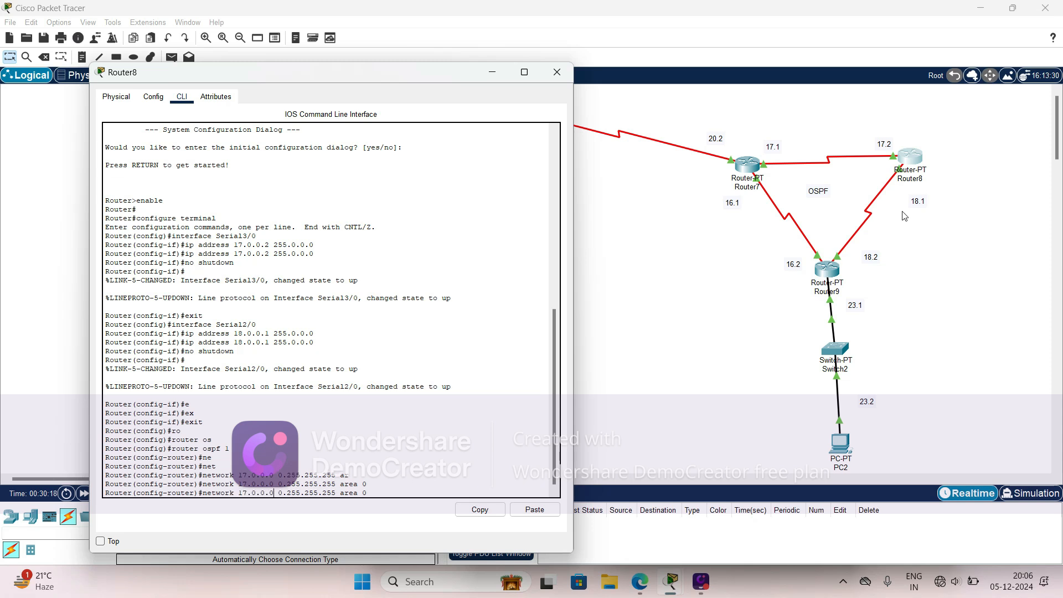
pyautogui.press('BackSpace')
pyautogui.write('8')
pyautogui.press('Return')
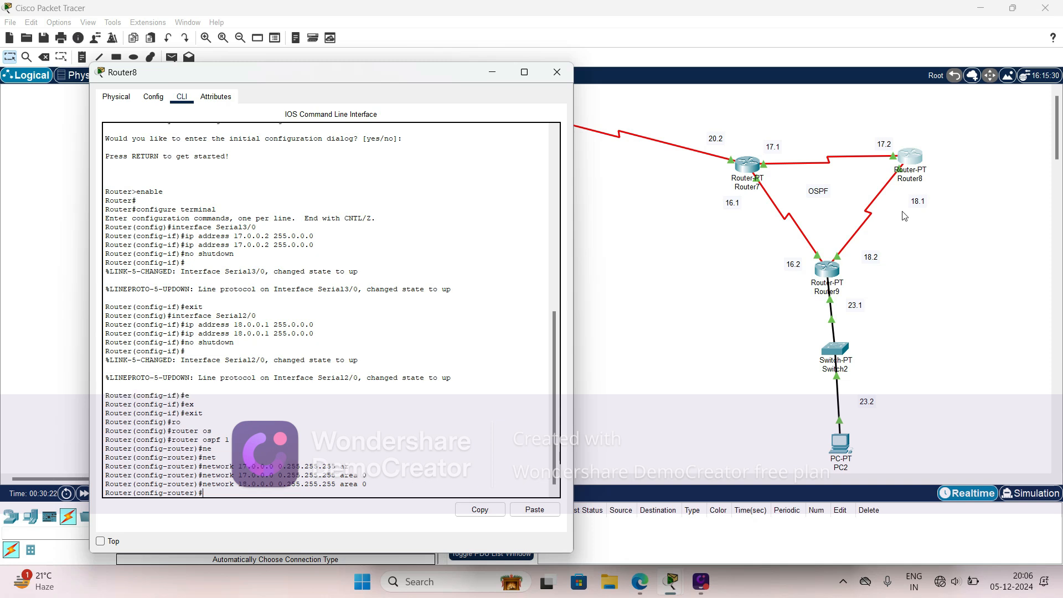
pyautogui.write('ex')
pyautogui.press('Tab')
pyautogui.press('Return')
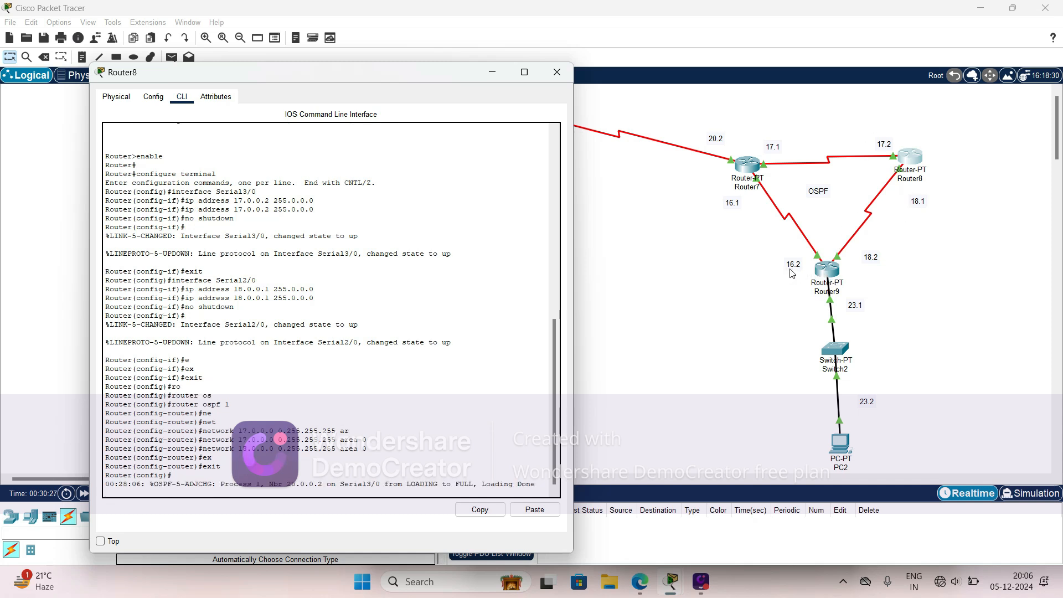
# - Open Router9's command-line interface and exit interface configuration mode to global configuration mode
pyautogui.click(836, 276)
pyautogui.click(839, 275)
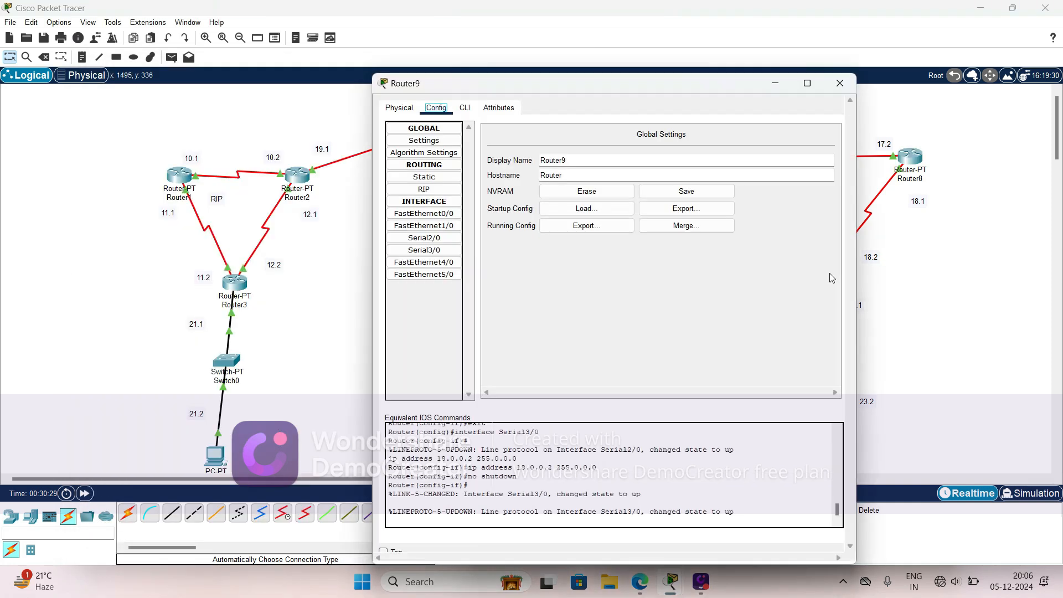
pyautogui.moveTo(596, 89); pyautogui.dragTo(276, 62)
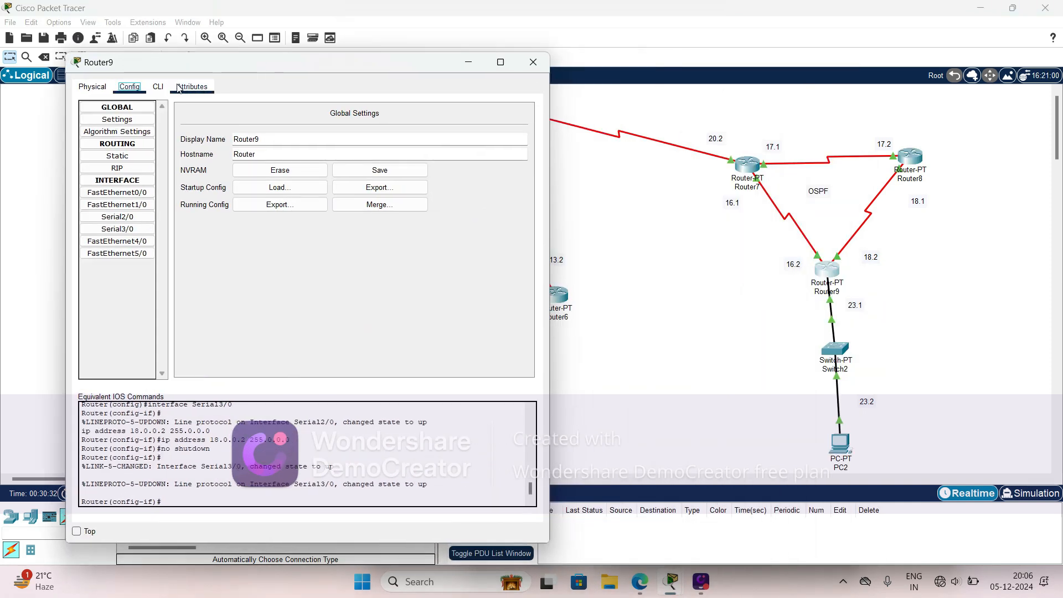
pyautogui.click(158, 86)
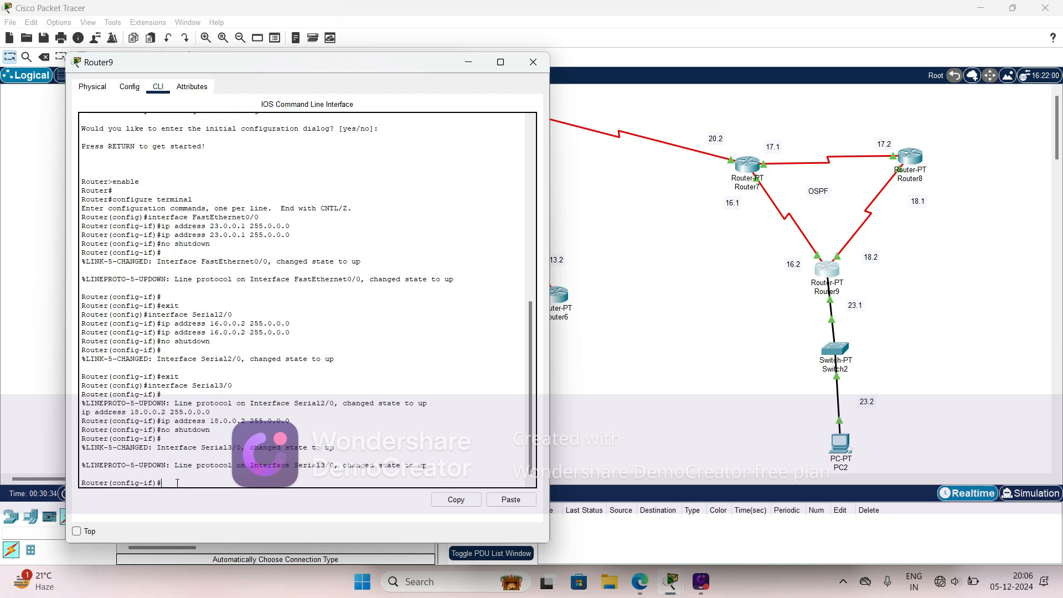
pyautogui.write('ex')
pyautogui.press('Tab')
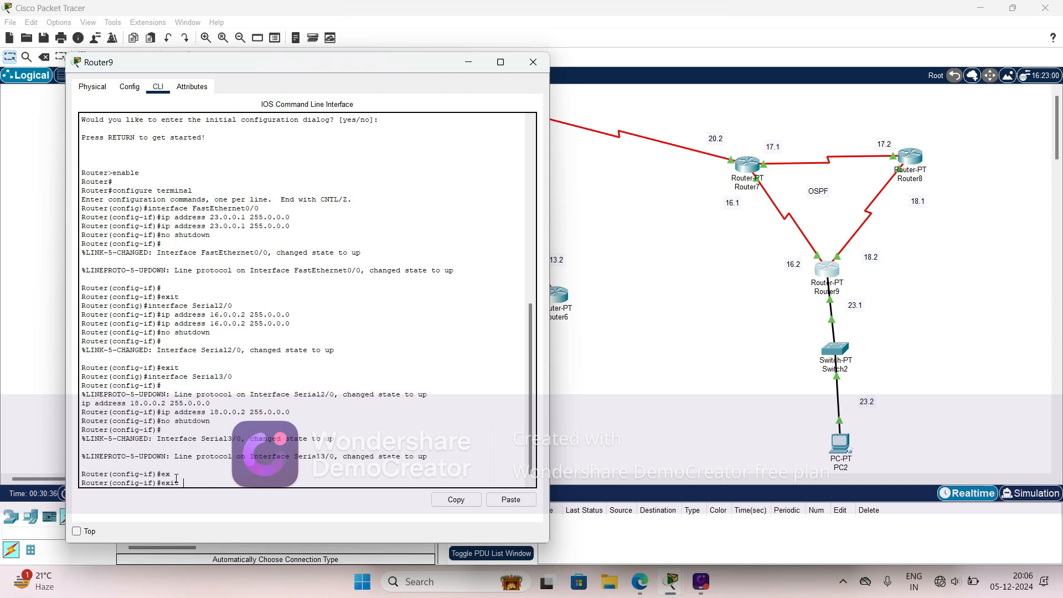
pyautogui.press('Return')
# - Enter OSPF routing configuration on Router9 with process ID 1
pyautogui.write('r(config)#r')
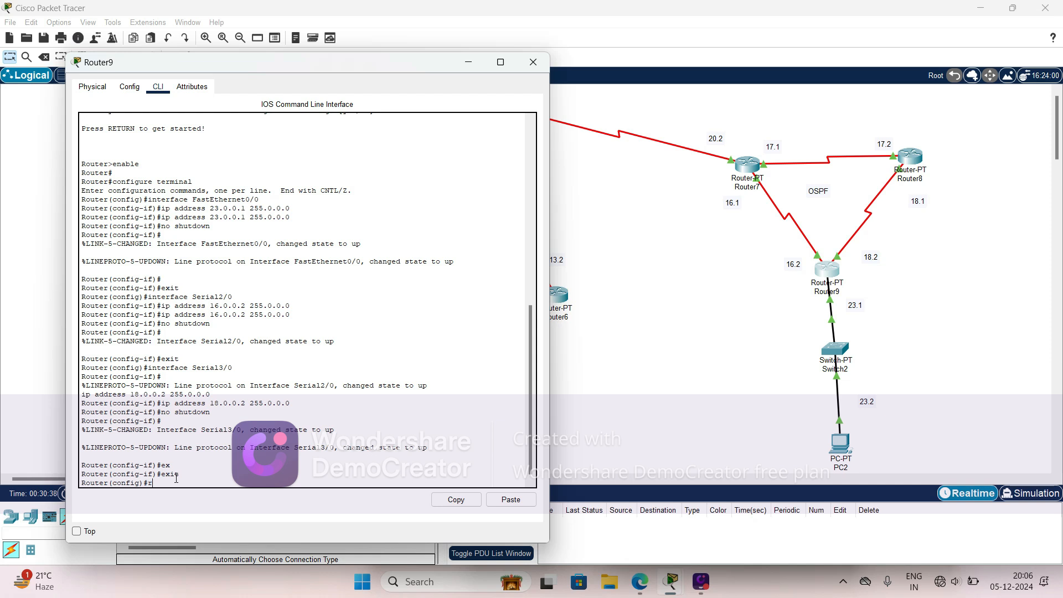
pyautogui.write('o')
pyautogui.press('Tab')
pyautogui.write('os')
pyautogui.press('Tab')
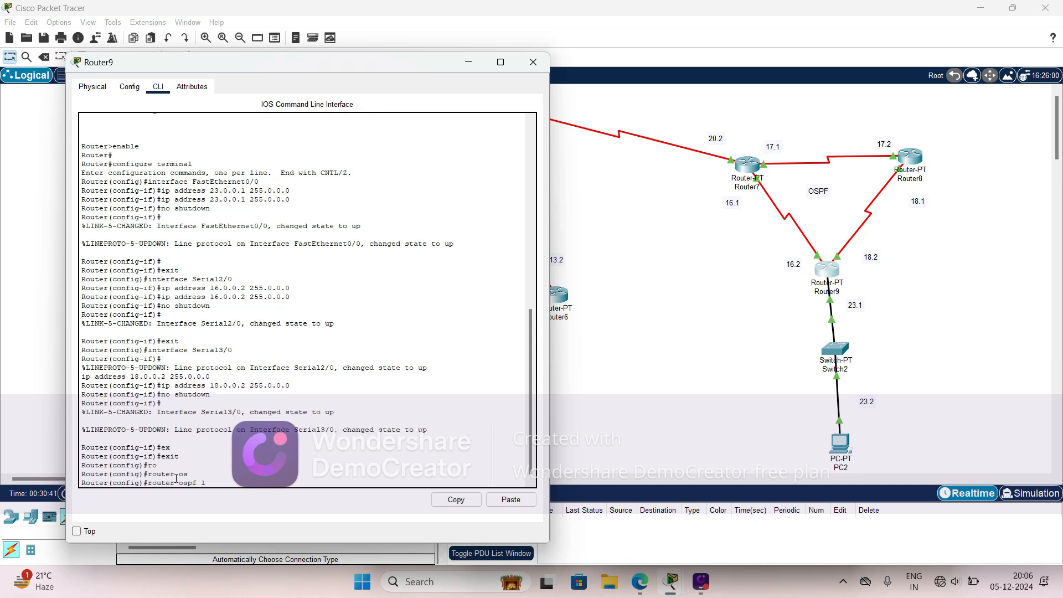
pyautogui.press('Return')
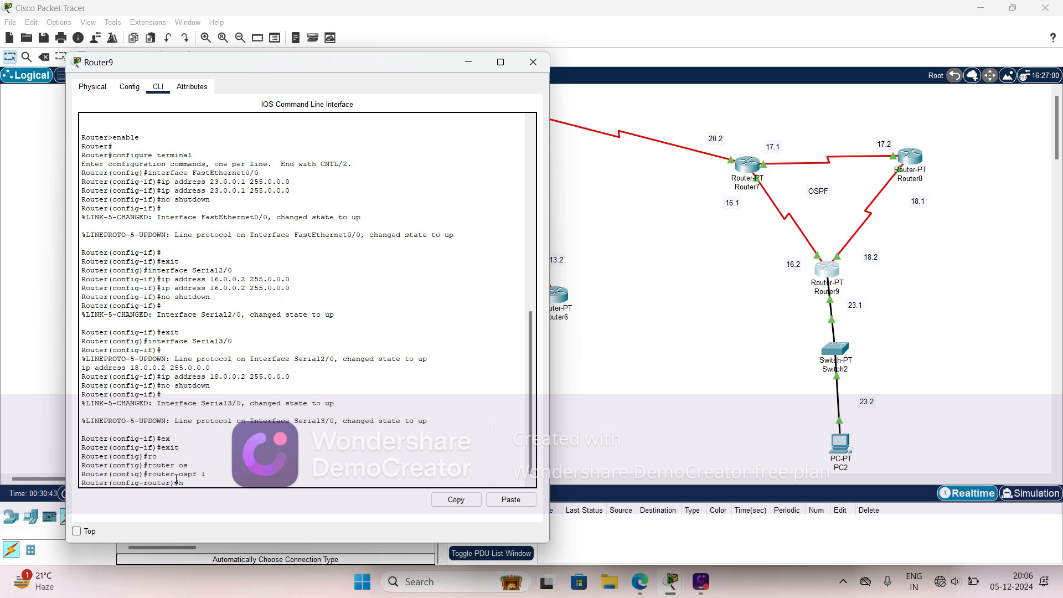
# - Advertise network 16.0.0.0 with wildcard mask 0.255.255.255 in area 0 of Router9's OSPF 1 configuration
pyautogui.write('n')
pyautogui.press('Tab')
pyautogui.write('e')
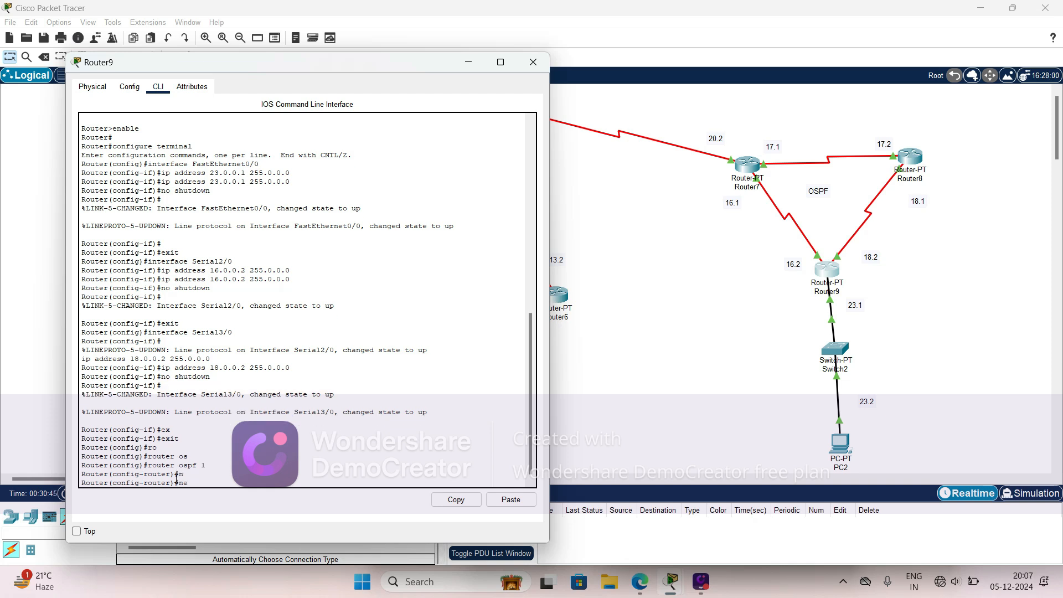
pyautogui.write('t')
pyautogui.press('Tab')
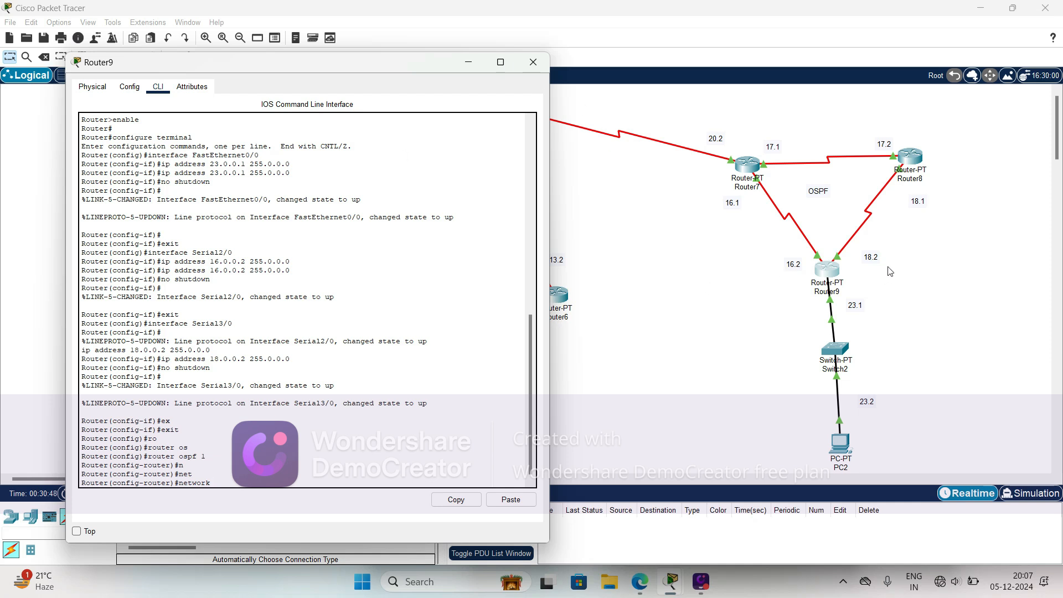
pyautogui.write('16.0.0.0 0.255.255.255 a')
pyautogui.press('Tab')
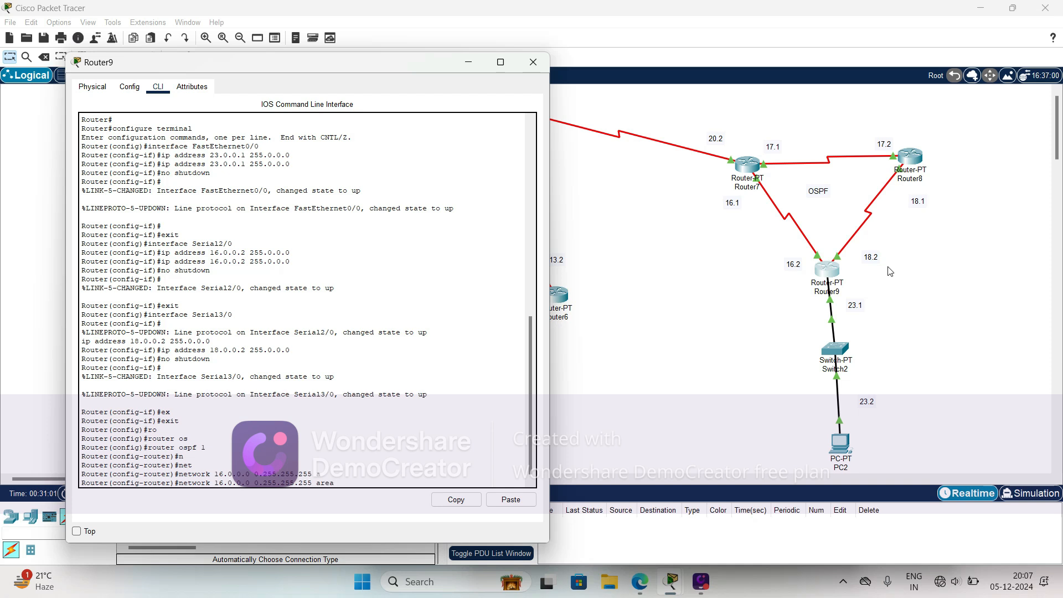
pyautogui.press('Return')
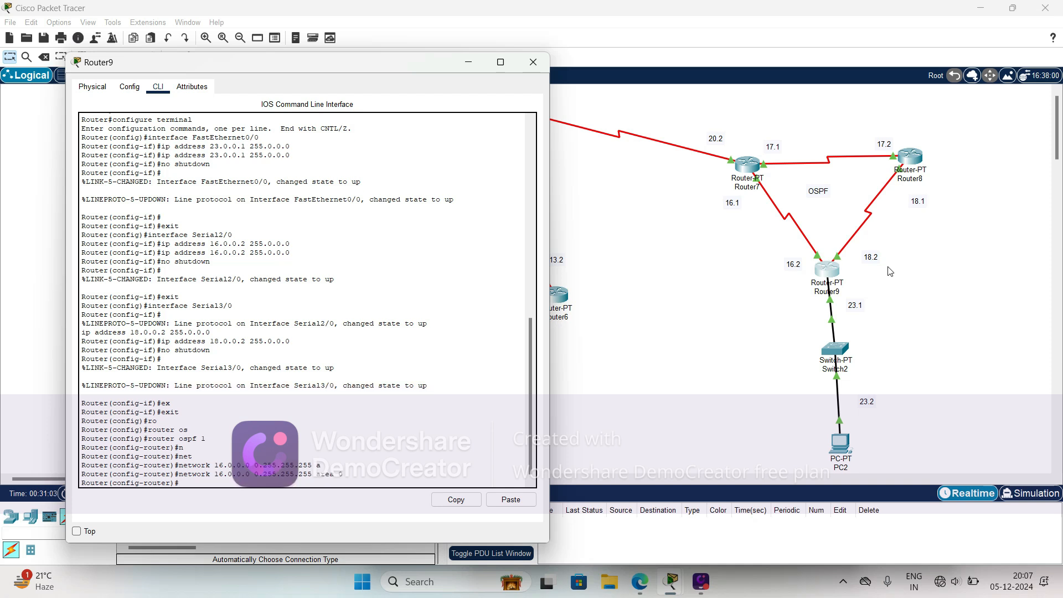
# - Advertise network 18.0.0.0 with wildcard mask 0.255.255.255 in area 0 of Router9's OSPF 1 configuration
pyautogui.press('Up')
pyautogui.press('Left')
pyautogui.press('Left')
pyautogui.press('Left')
pyautogui.press('Left')
pyautogui.press('Left')
pyautogui.press('Left')
pyautogui.press('Left')
pyautogui.press('Left')
pyautogui.press('Left')
pyautogui.press('Left')
pyautogui.press('Left')
pyautogui.press('Left')
pyautogui.press('Left')
pyautogui.press('Left')
pyautogui.press('Left')
pyautogui.press('Left')
pyautogui.press('Left')
pyautogui.press('BackSpace')
pyautogui.write('8')
pyautogui.press('Return')
pyautogui.press('Up')
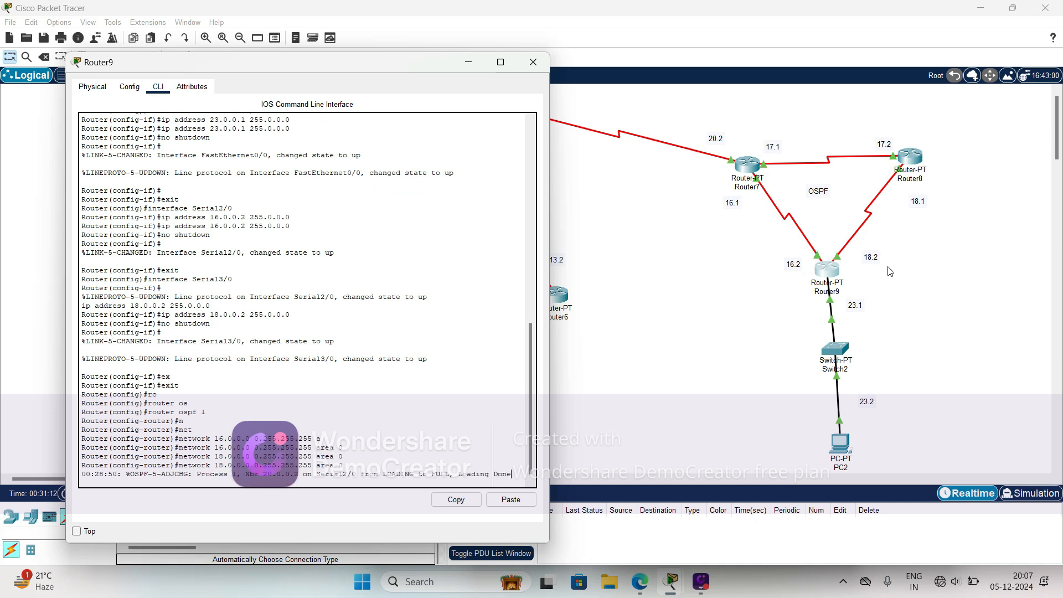
pyautogui.press('Return')
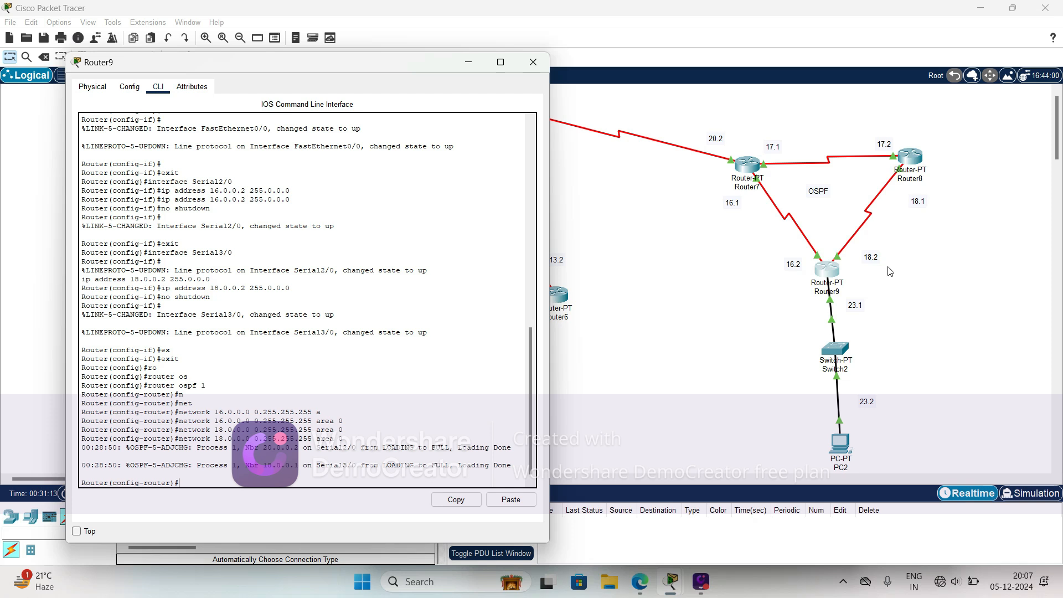
# - Advertise network 23.0.0.0 with wildcard mask 0.255.255.255 in area 0 of Router9's OSPF 1 configuration
pyautogui.press('Up')
pyautogui.press('Left')
pyautogui.press('Left')
pyautogui.press('Left')
pyautogui.press('Left')
pyautogui.press('Left')
pyautogui.press('Left')
pyautogui.press('Left')
pyautogui.press('Left')
pyautogui.press('Left')
pyautogui.press('BackSpace')
pyautogui.press('BackSpace')
pyautogui.write('23')
pyautogui.press('Return')
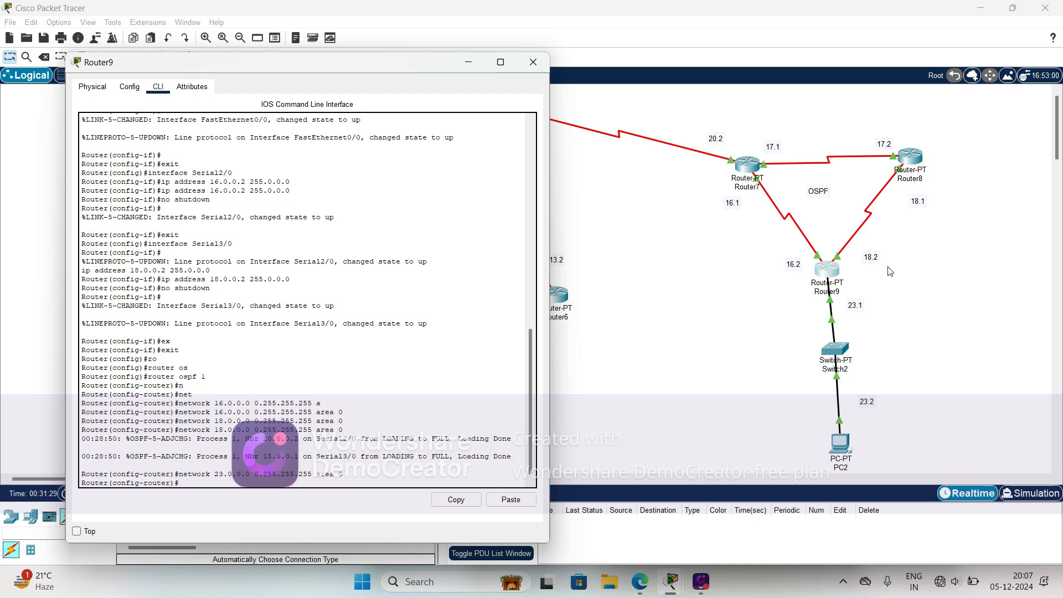
# - Exit OSPF configuration on Router9 to global configuration mode and close the router's window
pyautogui.write('ex')
pyautogui.press('Return')
pyautogui.write('exit')
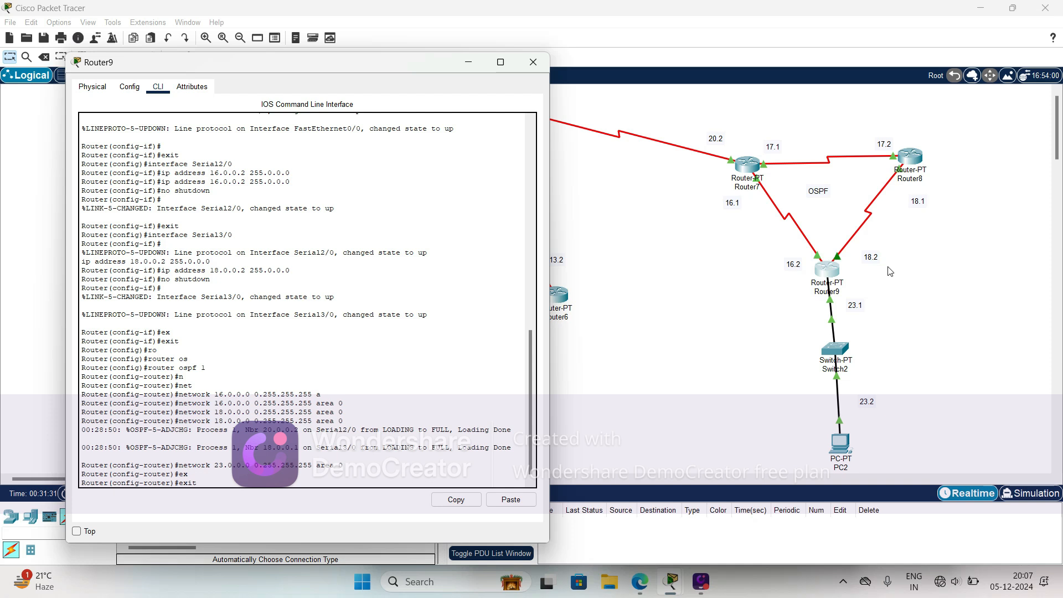
pyautogui.press('Return')
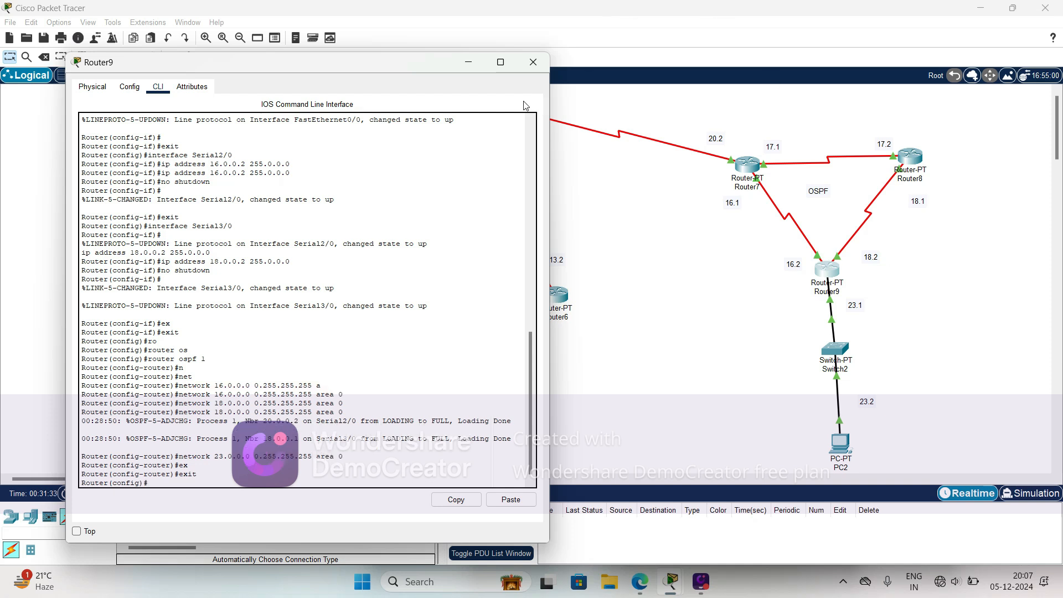
pyautogui.click(534, 62)
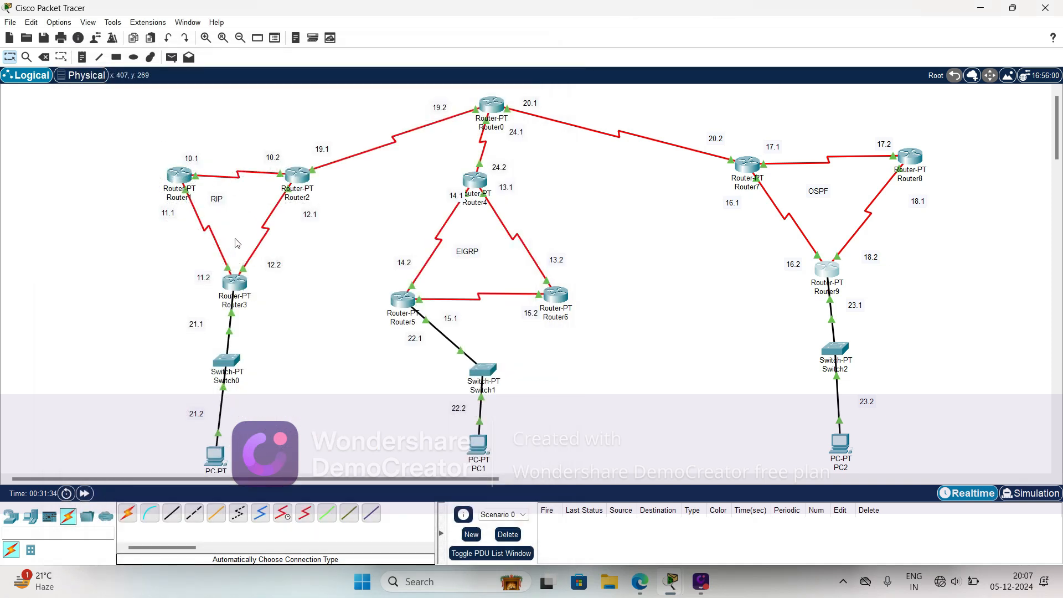
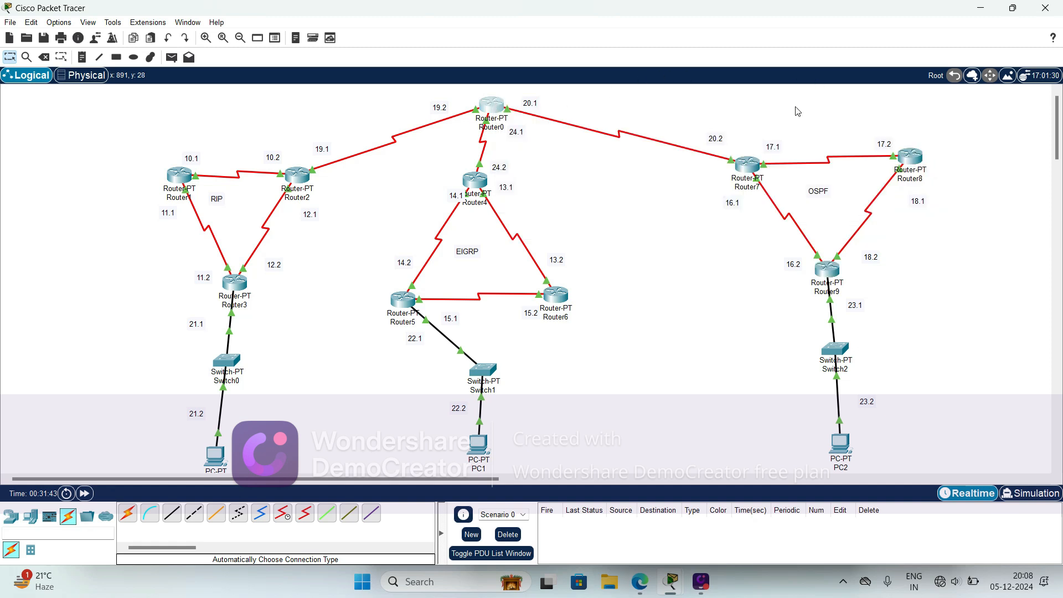
# - Open Router0's command line and enter privileged EXEC mode
pyautogui.moveTo(558, 83); pyautogui.dragTo(753, 64)
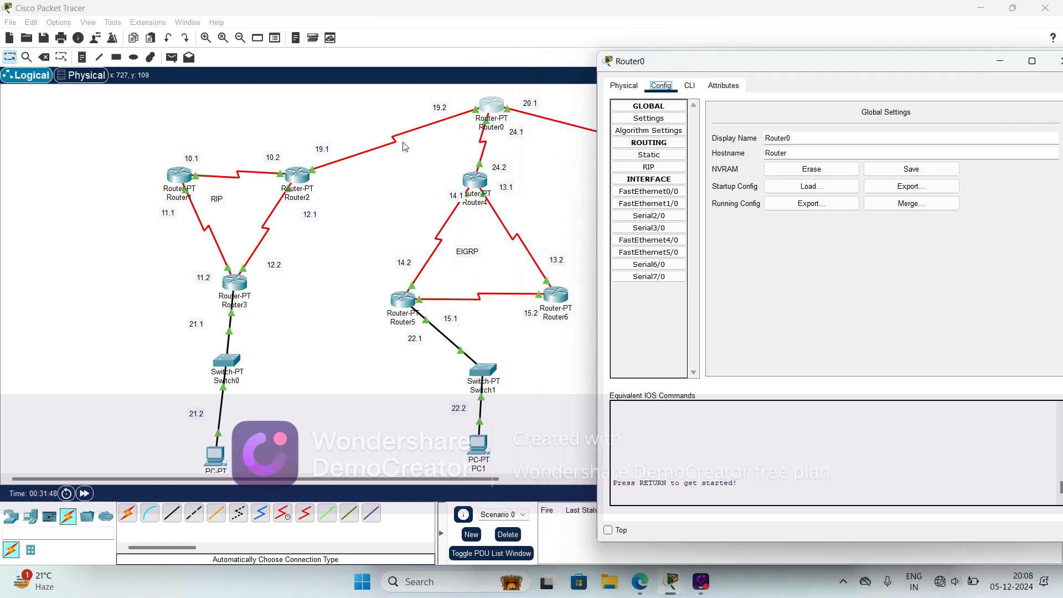
pyautogui.click(690, 87)
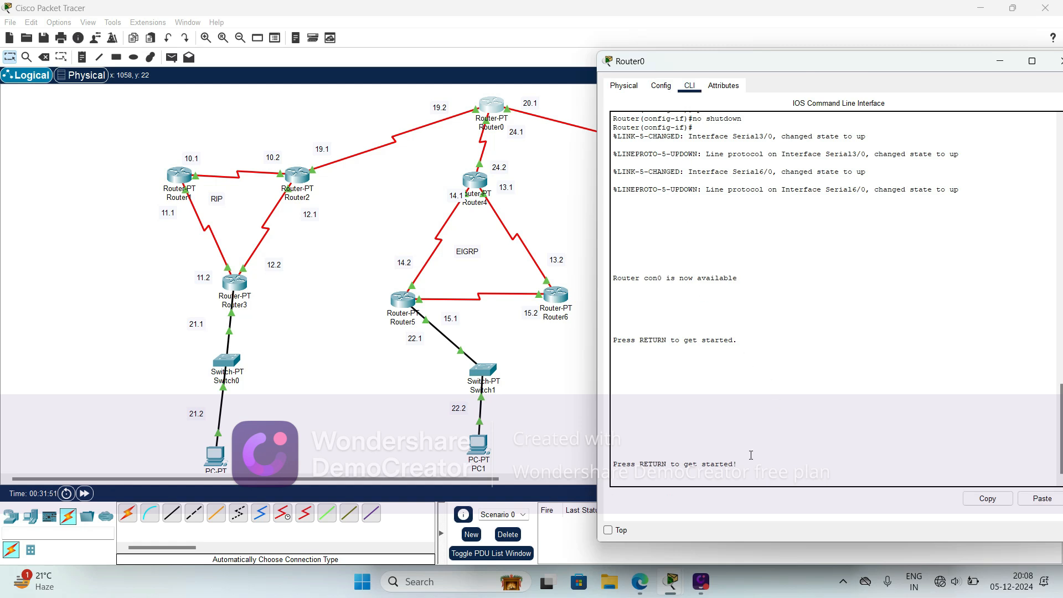
pyautogui.press('Return')
pyautogui.press('Return')
pyautogui.press('Return')
pyautogui.press('Return')
pyautogui.write('e')
pyautogui.press('Tab')
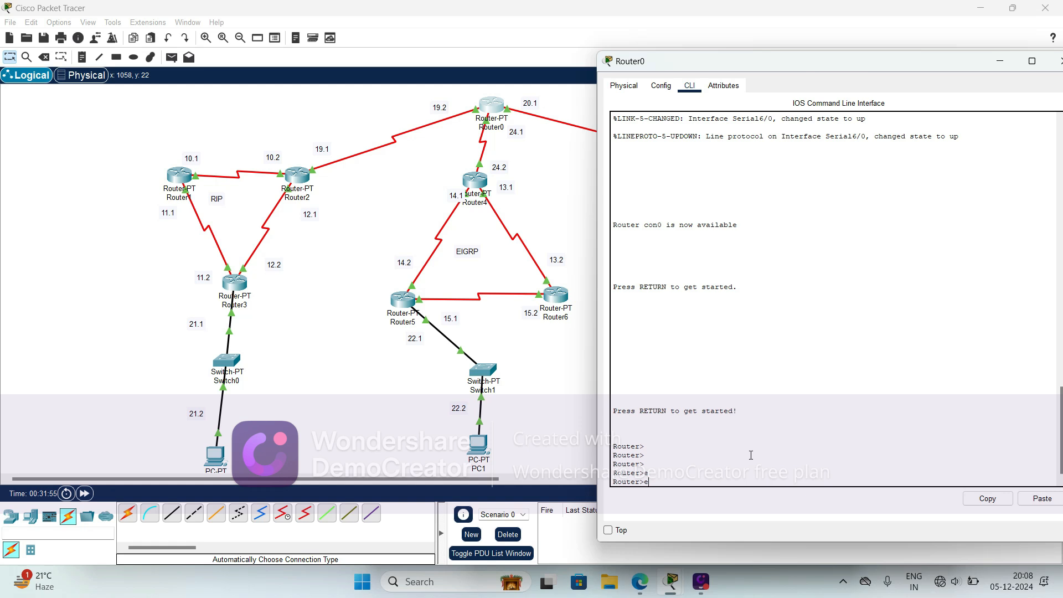
pyautogui.write('n')
pyautogui.press('Tab')
pyautogui.press('Return')
# - Enter global configuration mode on Router0 from the terminal
pyautogui.write('con')
pyautogui.press('Tab')
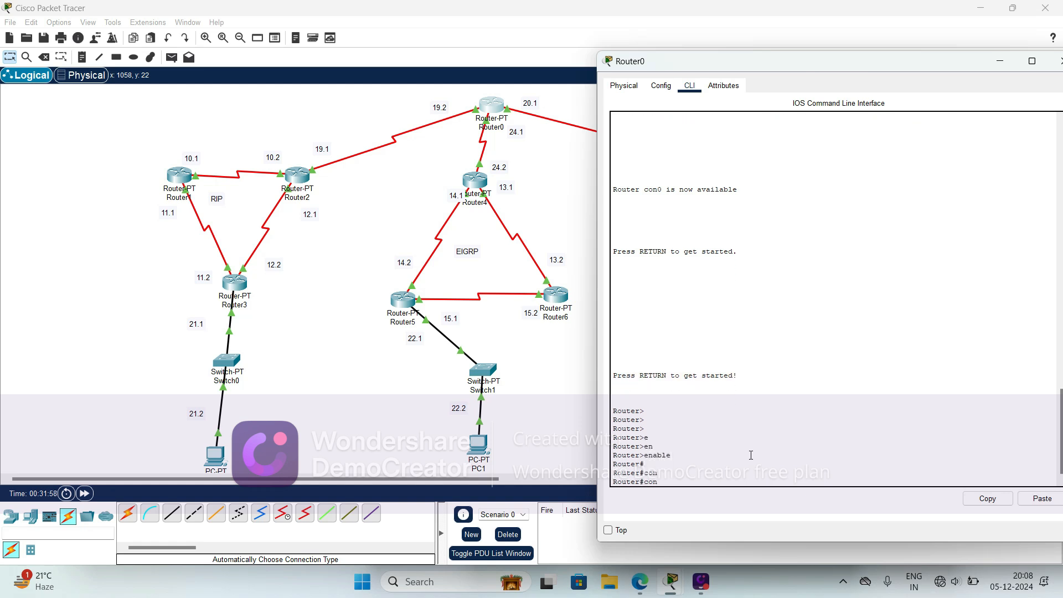
pyautogui.write('f')
pyautogui.press('Return')
pyautogui.press('Return')
pyautogui.press('Return')
pyautogui.press('Return')
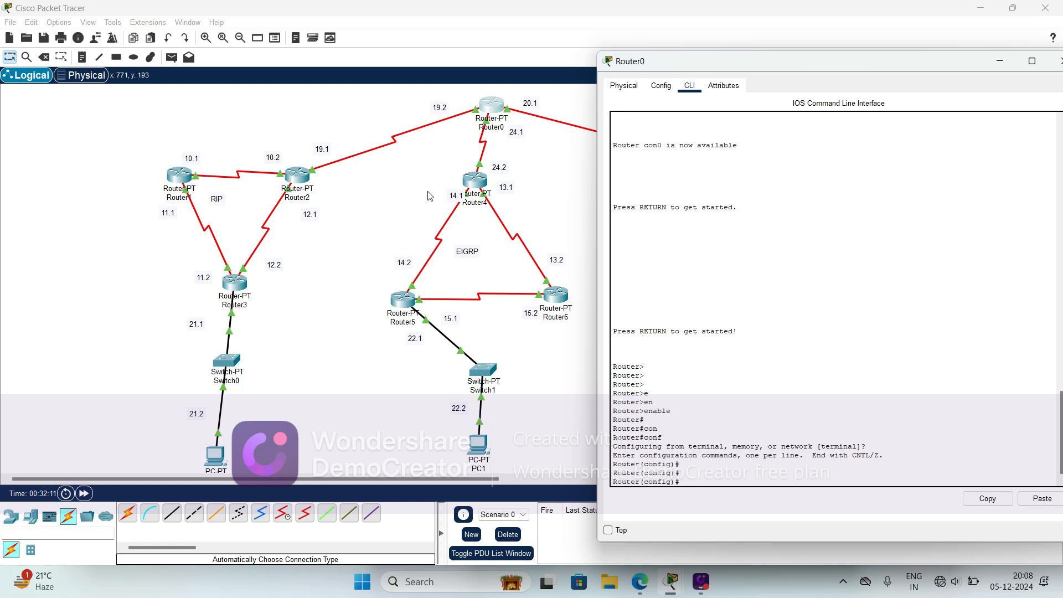
# - Start the RIP routing process on Router0
pyautogui.write('r')
pyautogui.press('Return')
pyautogui.write('router r')
pyautogui.press('Tab')
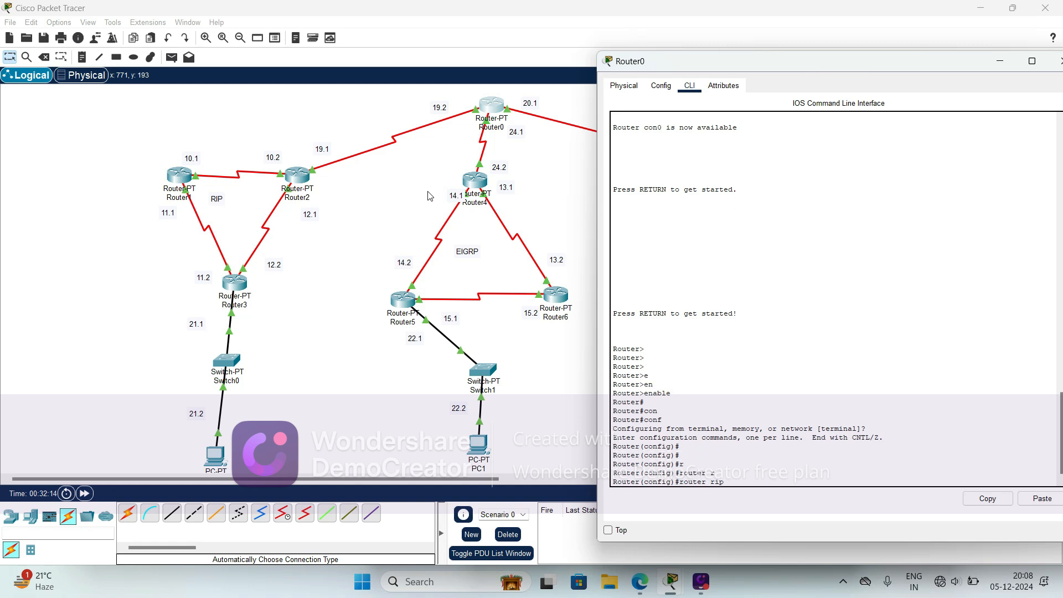
pyautogui.press('Return')
# - Advertise network 19.0.0.0 in Router0's RIP configuration
pyautogui.write('nfig-router)#')
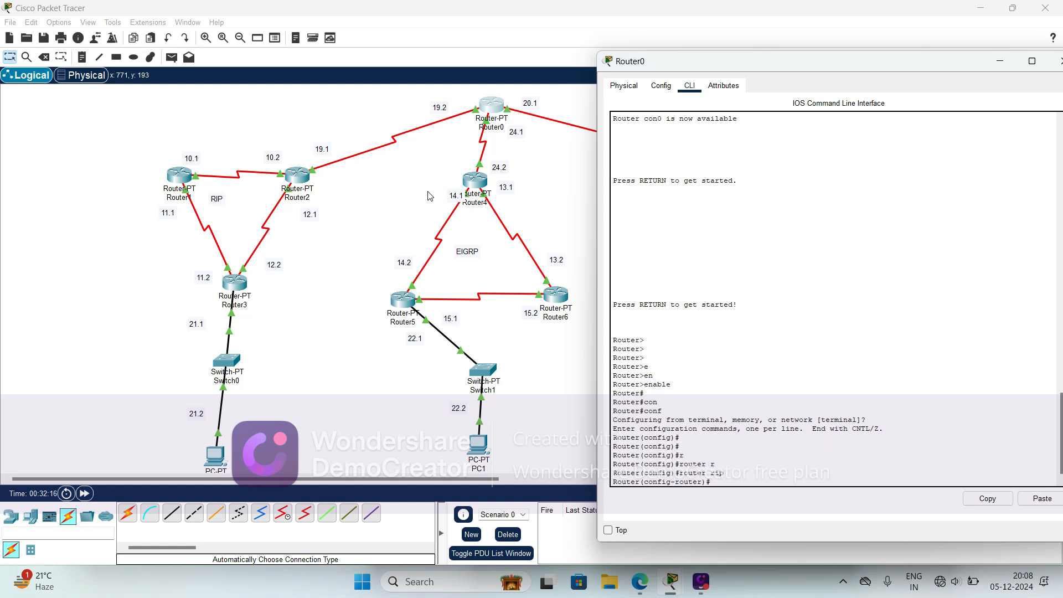
pyautogui.write('e')
pyautogui.press('Return')
pyautogui.write('network ')
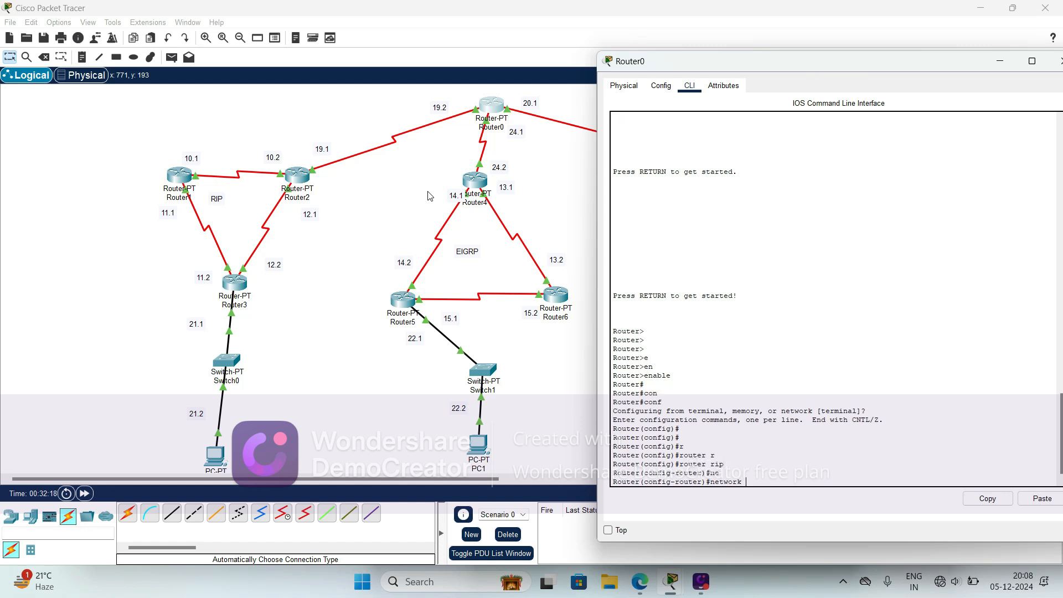
pyautogui.write('19.0.0.0')
pyautogui.press('Return')
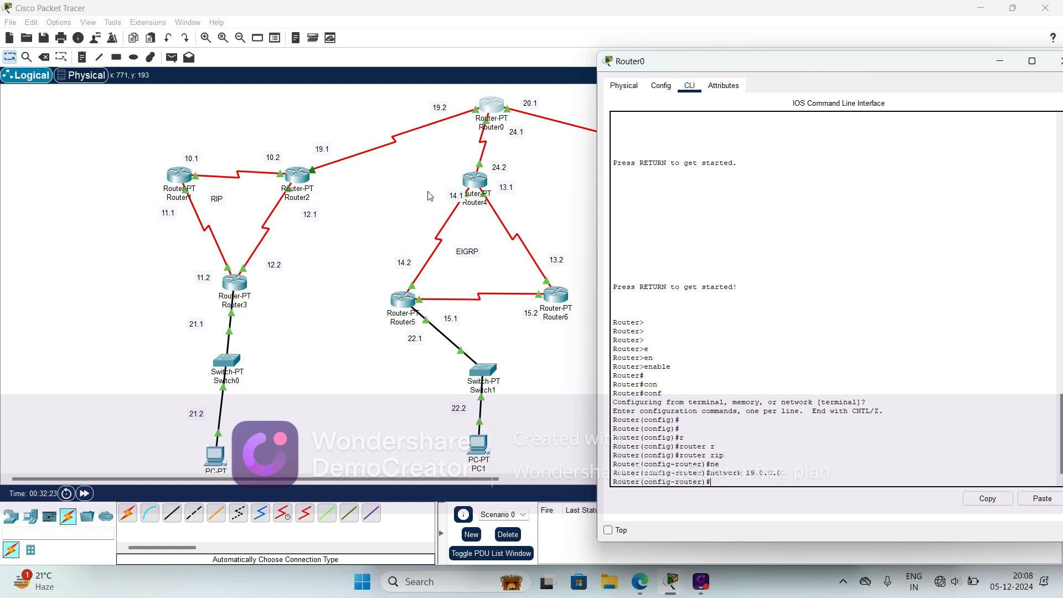
# - Advertise network 24.0.0.0 in Router0's RIP configuration
pyautogui.press('Up')
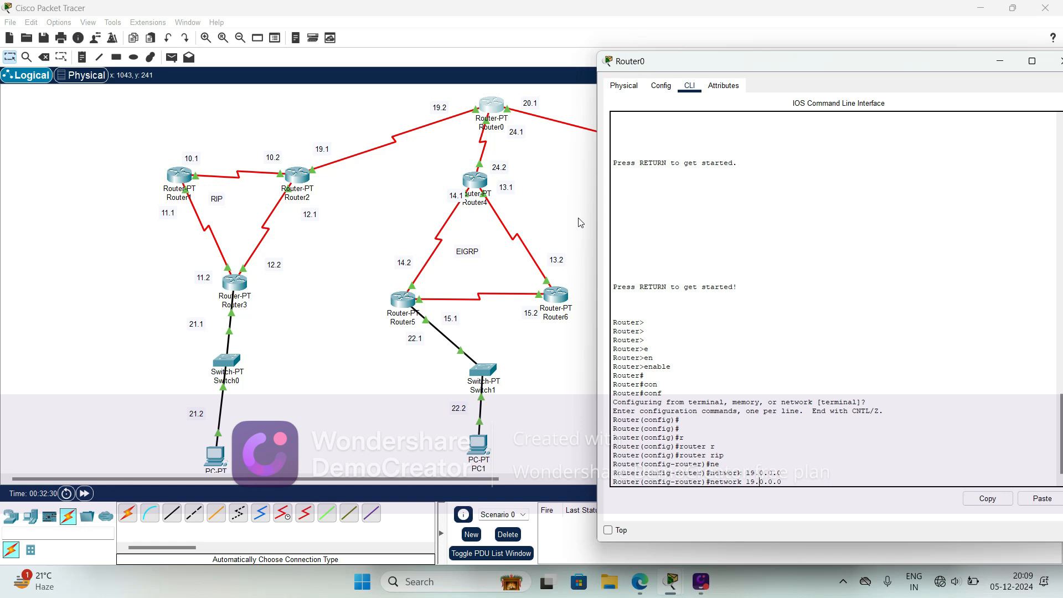
pyautogui.press('BackSpace')
pyautogui.press('BackSpace')
pyautogui.write('24')
pyautogui.press('Return')
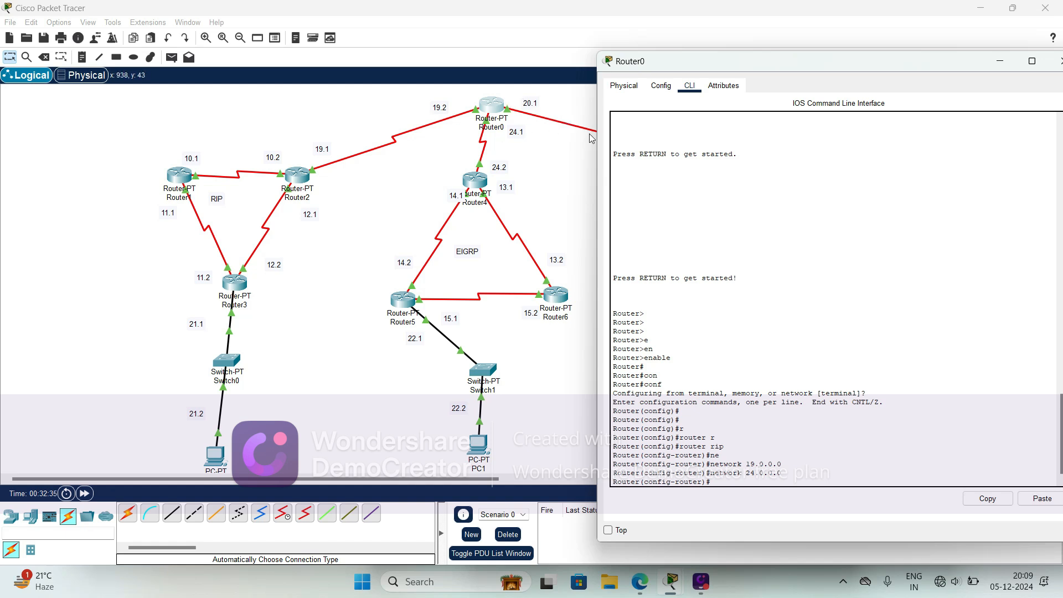
# - Advertise network 20.0.0.0 in Router0's RIP configuration and exit to global configuration mode
pyautogui.moveTo(678, 62); pyautogui.dragTo(717, 76)
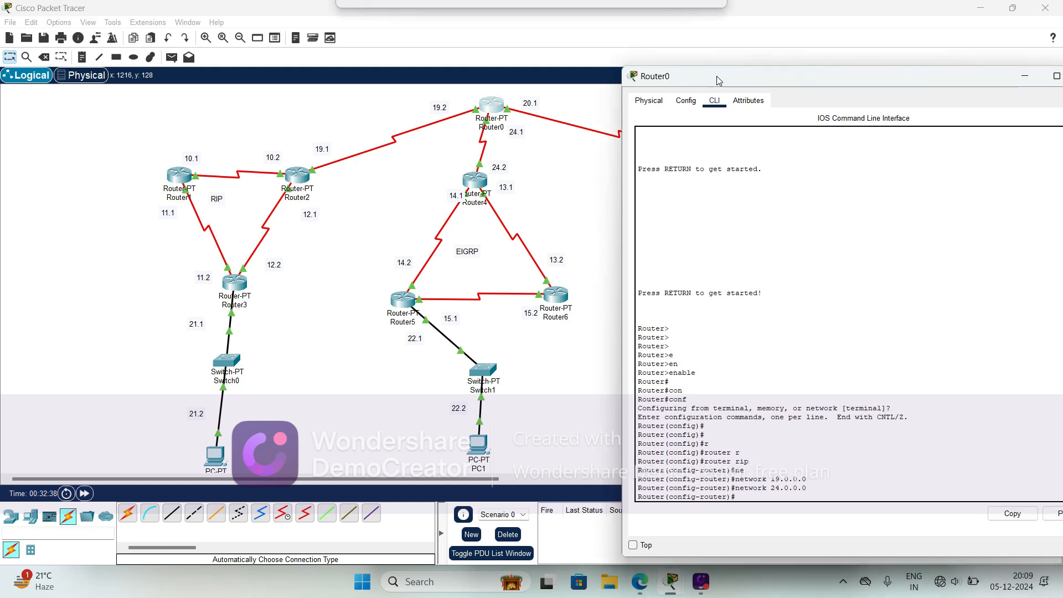
pyautogui.press('Up')
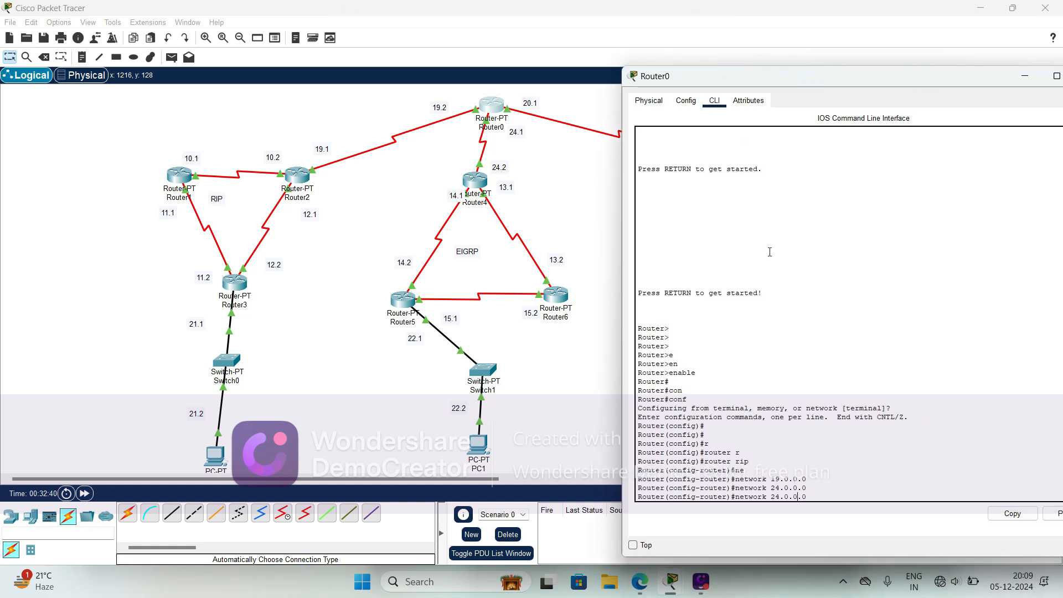
pyautogui.press('Left')
pyautogui.press('Left')
pyautogui.press('Left')
pyautogui.press('Left')
pyautogui.press('Left')
pyautogui.press('Left')
pyautogui.press('BackSpace')
pyautogui.write('0')
pyautogui.press('Return')
pyautogui.write('ex')
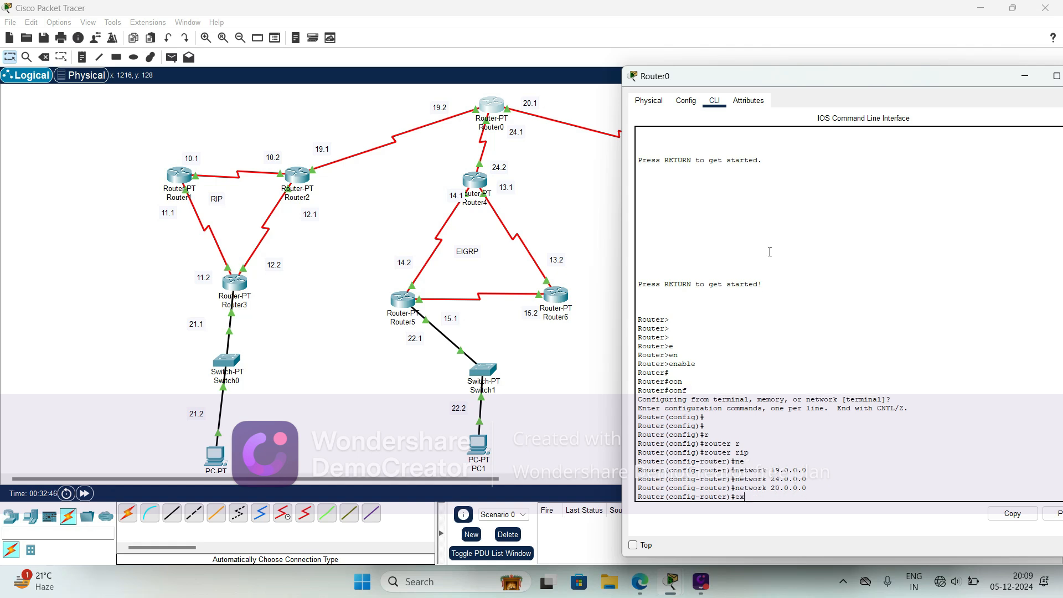
pyautogui.press('Tab')
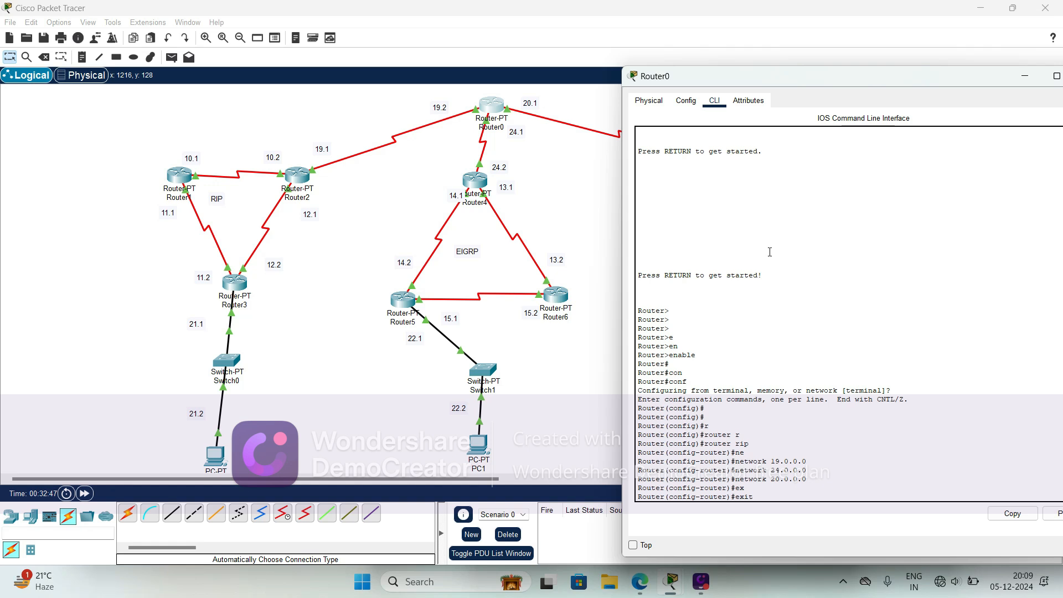
pyautogui.press('Return')
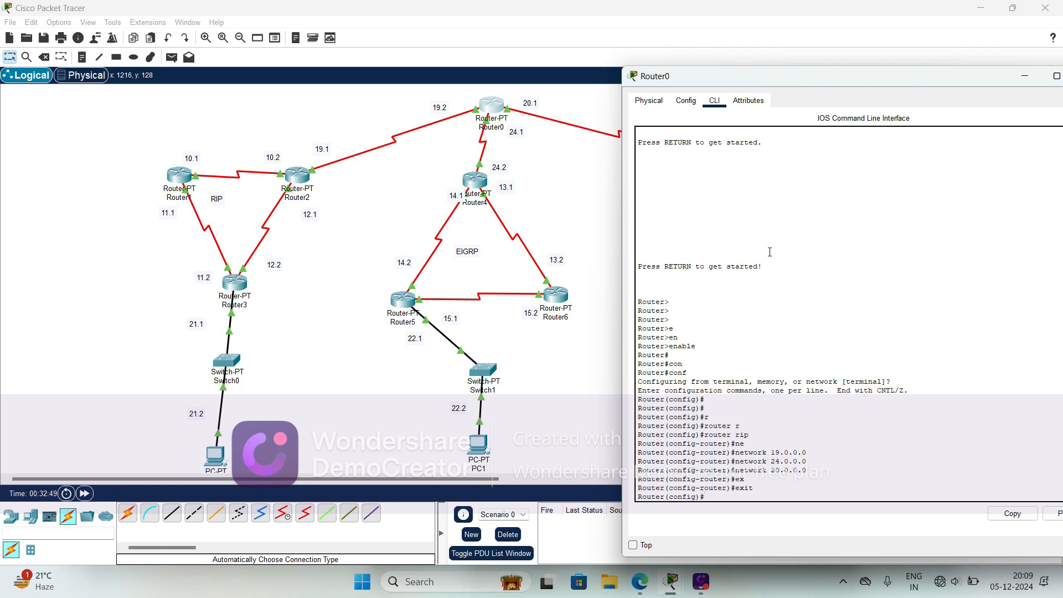
# - Start the EIGRP routing process on Router0 with autonomous system number 10
pyautogui.write('ro')
pyautogui.press('Tab')
pyautogui.write('e')
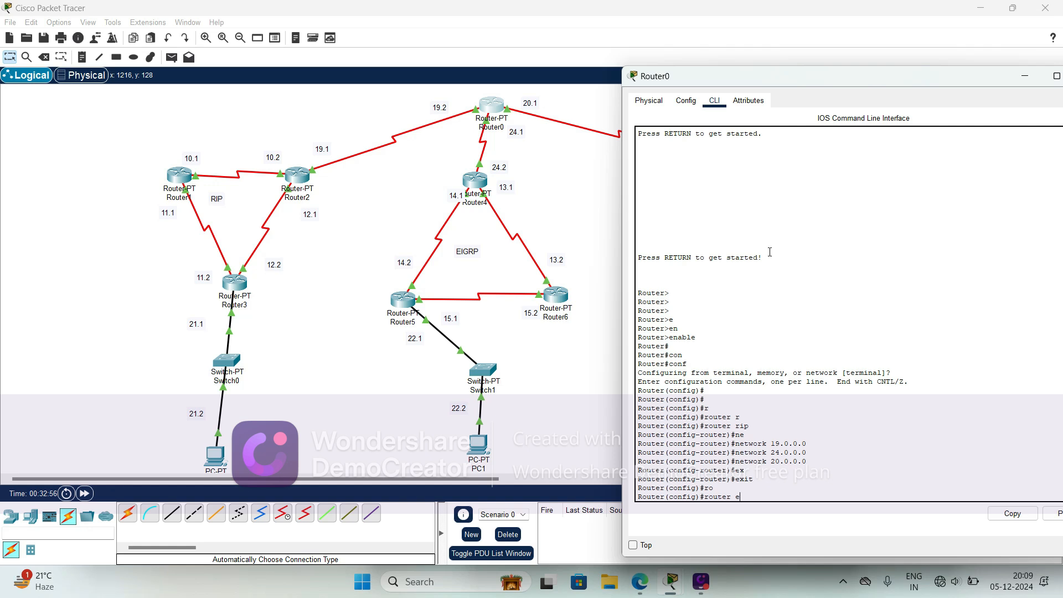
pyautogui.press('Tab')
pyautogui.write('10')
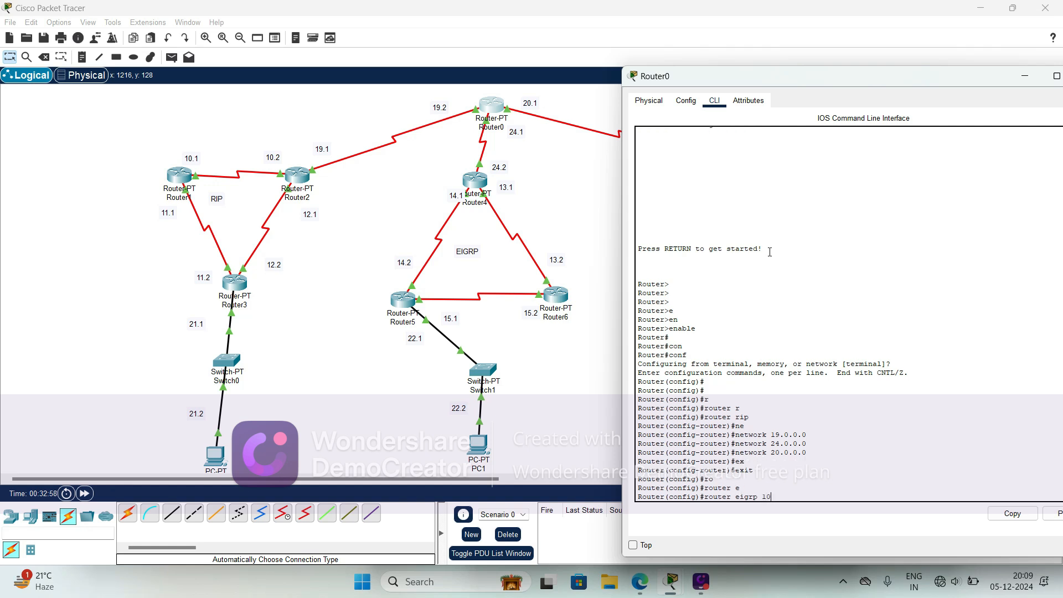
pyautogui.press('Return')
# - Advertise network 19.0.0.0 in Router0's EIGRP 10 configuration
pyautogui.write('nfig-router)#n')
pyautogui.press('Tab')
pyautogui.write('et')
pyautogui.press('Tab')
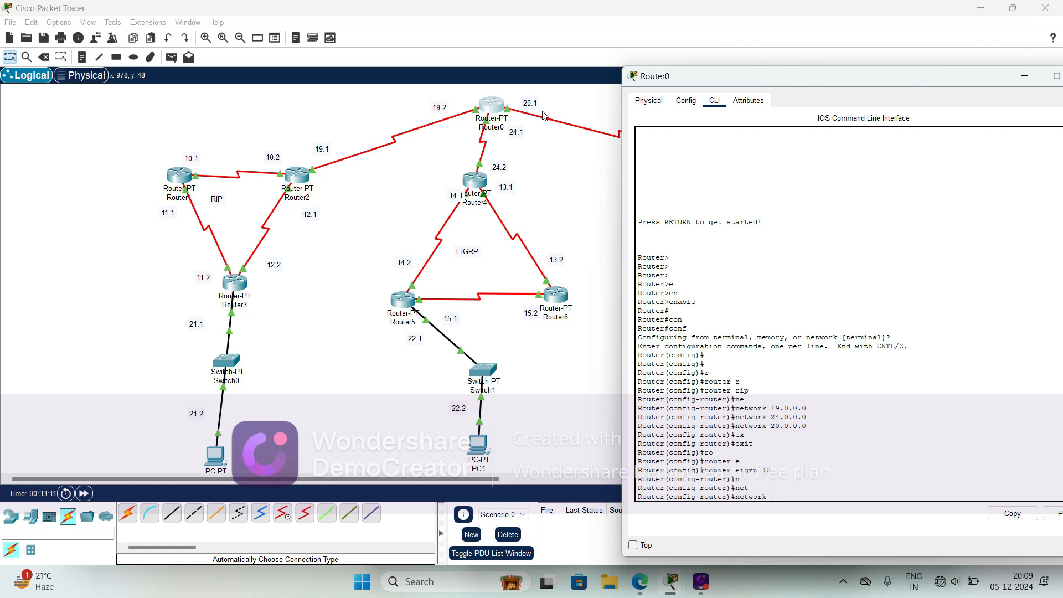
pyautogui.write('19.0.0.0')
pyautogui.press('Return')
# - Advertise network 24.0.0.0 in Router0's EIGRP 10 configuration
pyautogui.press('Up')
pyautogui.press('Left')
pyautogui.press('Left')
pyautogui.press('Left')
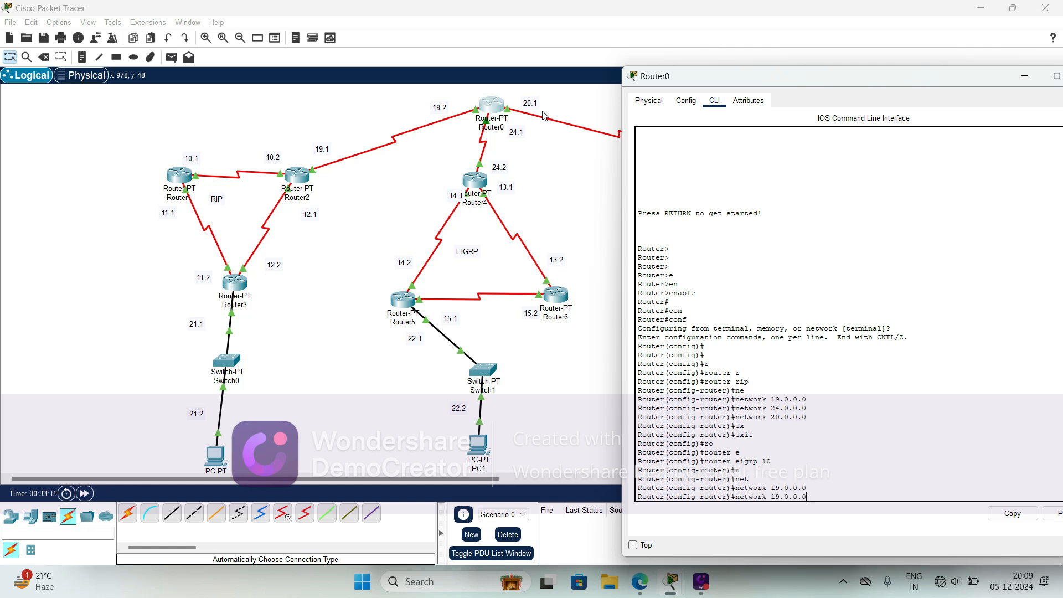
pyautogui.press('BackSpace')
pyautogui.press('BackSpace')
pyautogui.write('24')
pyautogui.press('Return')
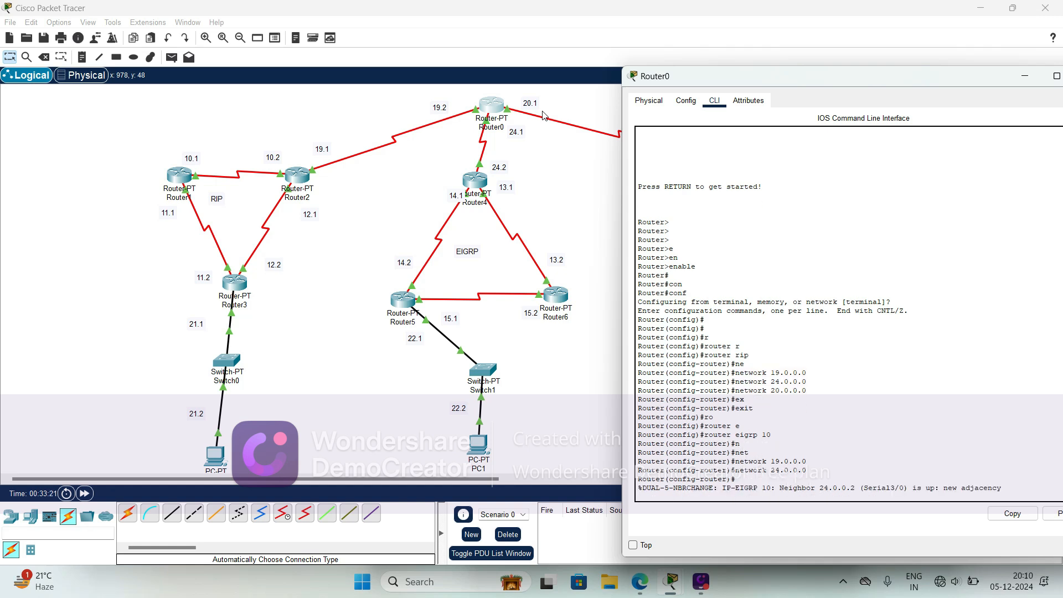
pyautogui.press('Return')
# - Advertise network 20.0.0.0 in Router0's EIGRP 10 configuration and exit to global configuration mode
pyautogui.press('Up')
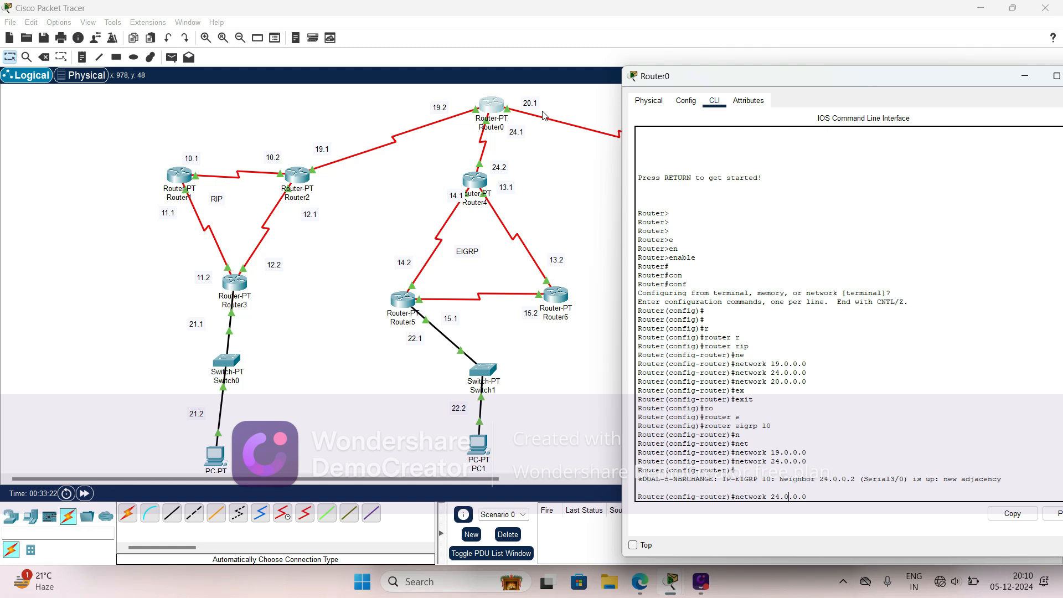
pyautogui.press('BackSpace')
pyautogui.write('0')
pyautogui.press('Return')
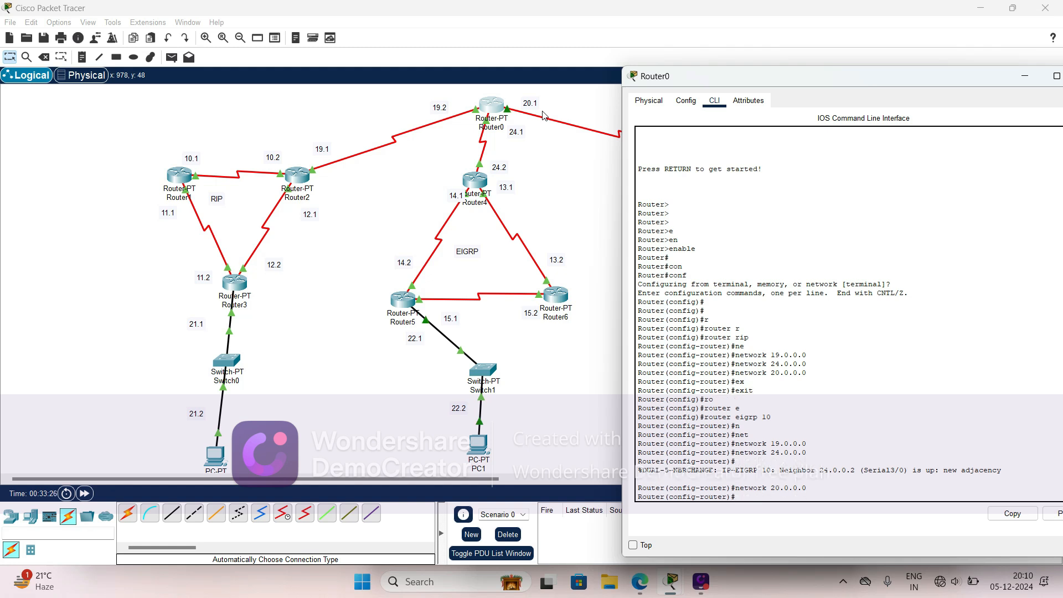
pyautogui.write('ex')
pyautogui.press('Return')
pyautogui.write('exit')
pyautogui.press('Return')
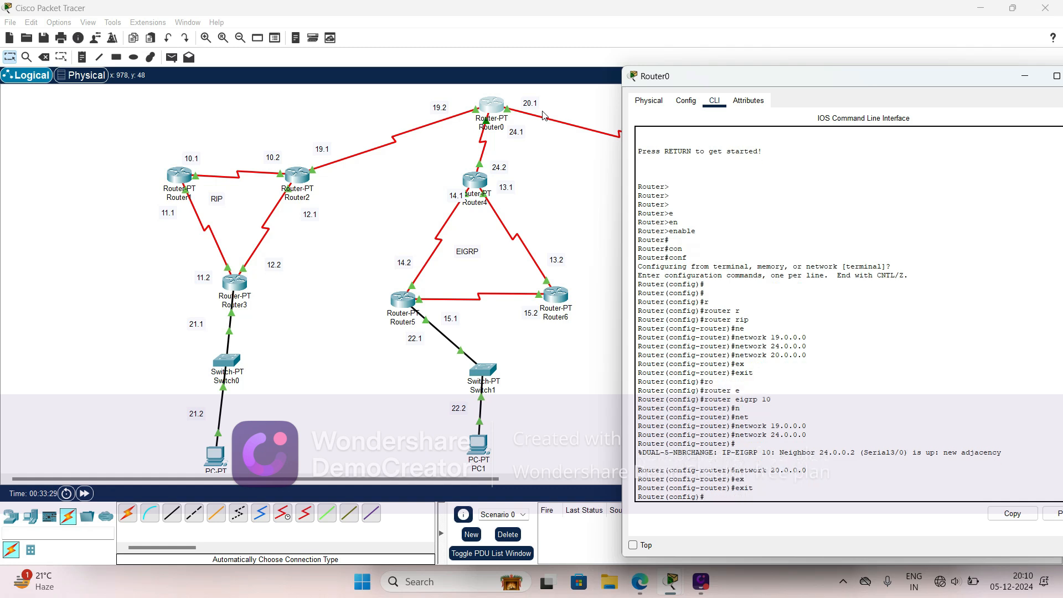
# - Start the OSPF routing process on Router0 with process ID 1
pyautogui.write('ro')
pyautogui.press('Tab')
pyautogui.write('uter ')
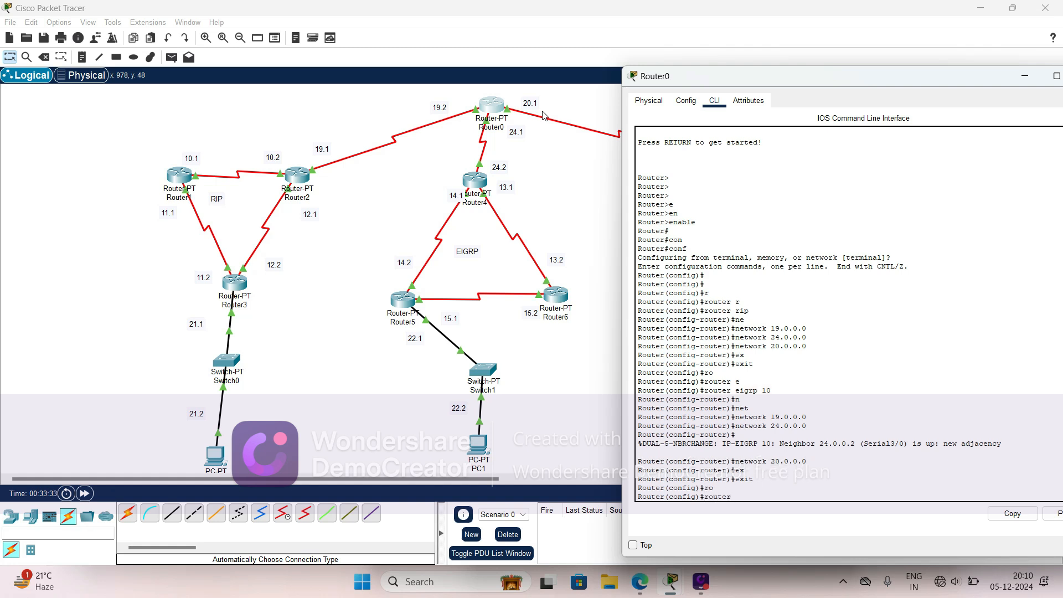
pyautogui.write('os')
pyautogui.press('Tab')
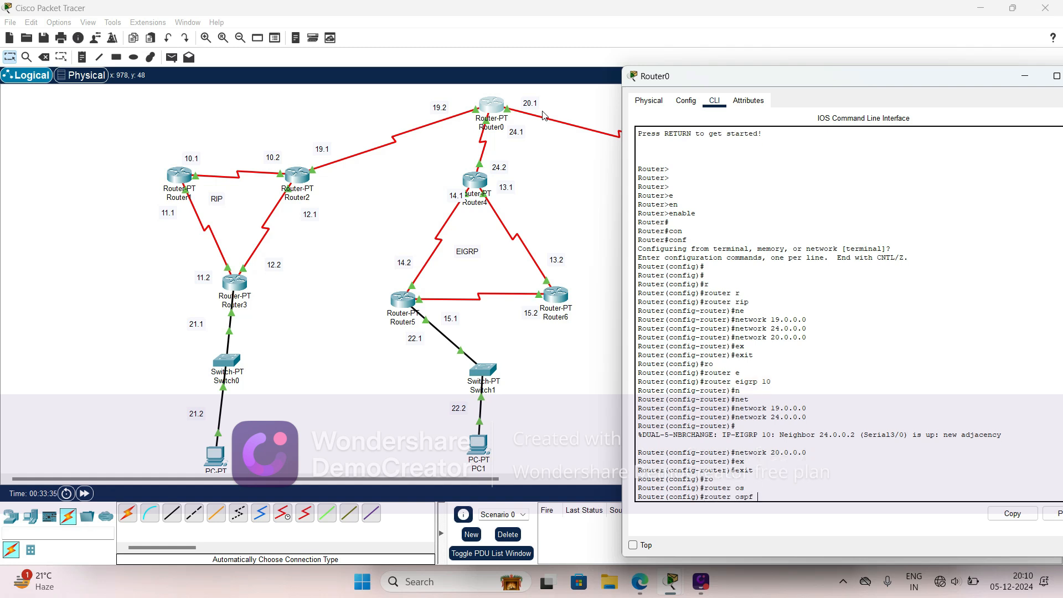
pyautogui.write('1')
pyautogui.press('BackSpace')
pyautogui.write('1')
pyautogui.press('Return')
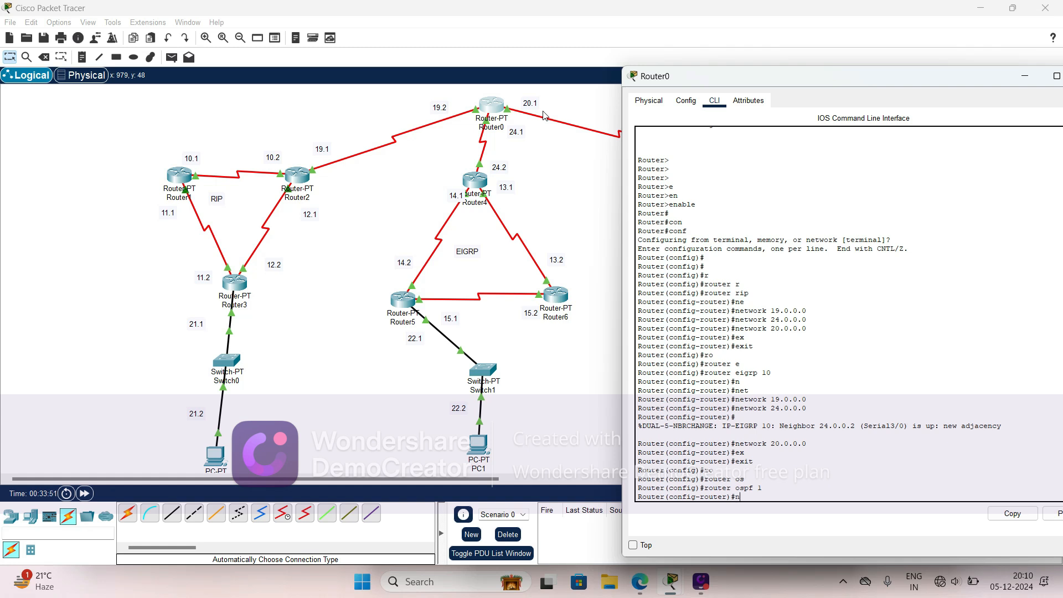
# - Advertise network 19.0.0.0 with wildcard mask 0.255.255.255 in area 0 of Router0's OSPF 1 configuration
pyautogui.write('ne')
pyautogui.press('Tab')
pyautogui.write('t')
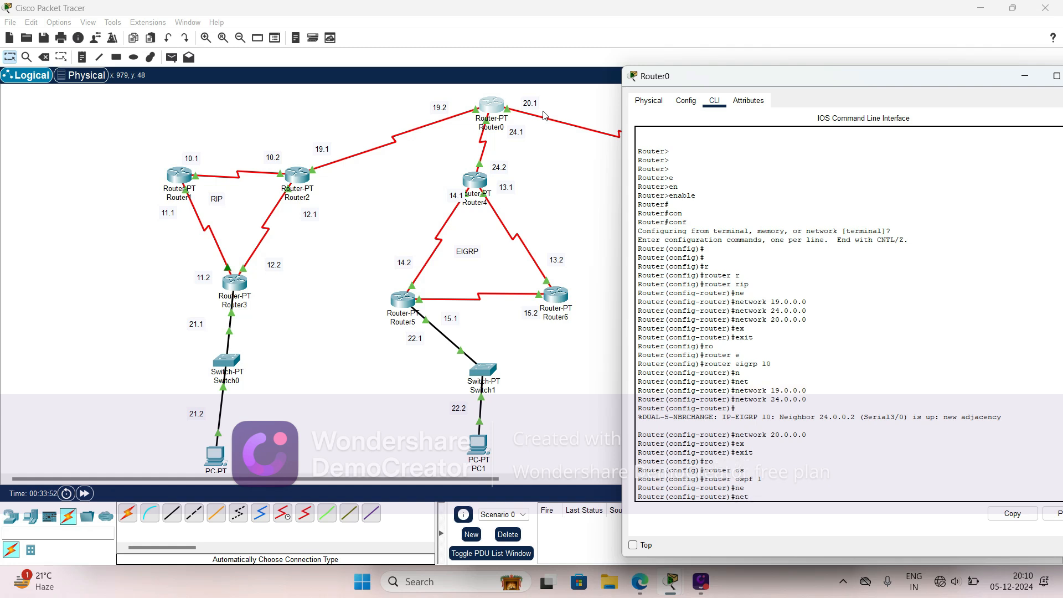
pyautogui.press('Tab')
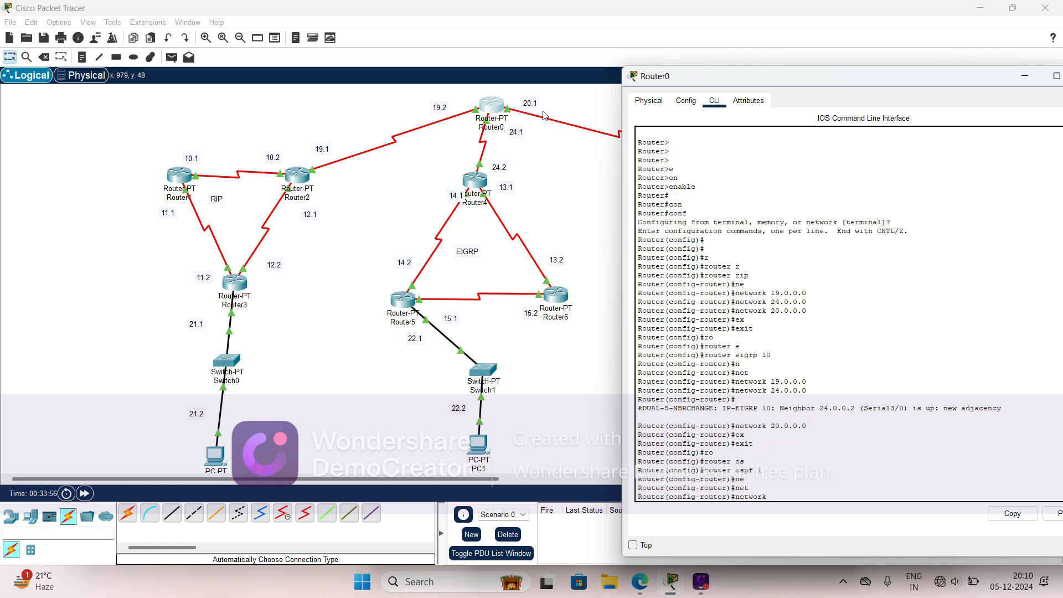
pyautogui.write('9.0.0.0 0.255.255.255')
pyautogui.write('a')
pyautogui.press('Tab')
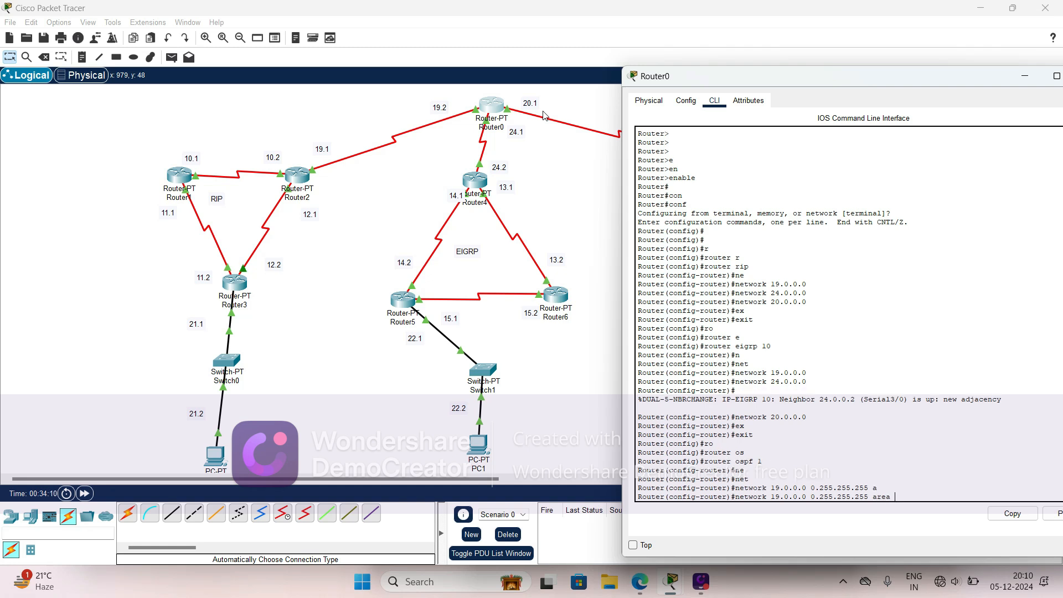
pyautogui.write('0')
pyautogui.press('Return')
# - Advertise network 24.0.0.0 with wildcard mask 0.255.255.255 in area 0 of Router0's OSPF 1 configuration
pyautogui.press('Up')
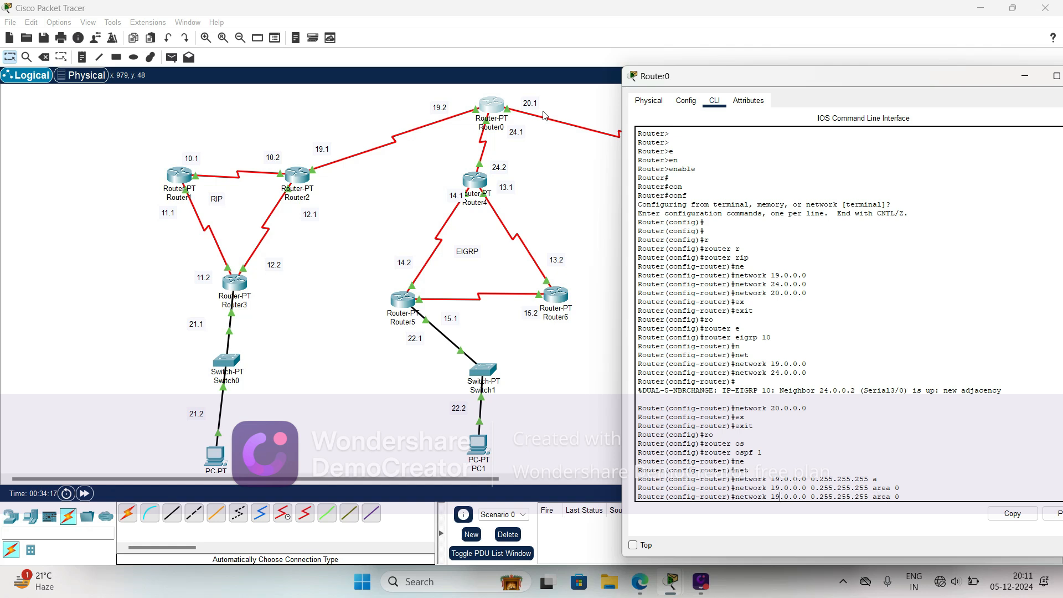
pyautogui.press('BackSpace')
pyautogui.press('BackSpace')
pyautogui.write('24')
pyautogui.press('Return')
# - Advertise network 20.0.0.0 with wildcard mask 0.255.255.255 in area 0 of Router0's OSPF 1 configuration and exit to global configuration mode
pyautogui.press('Up')
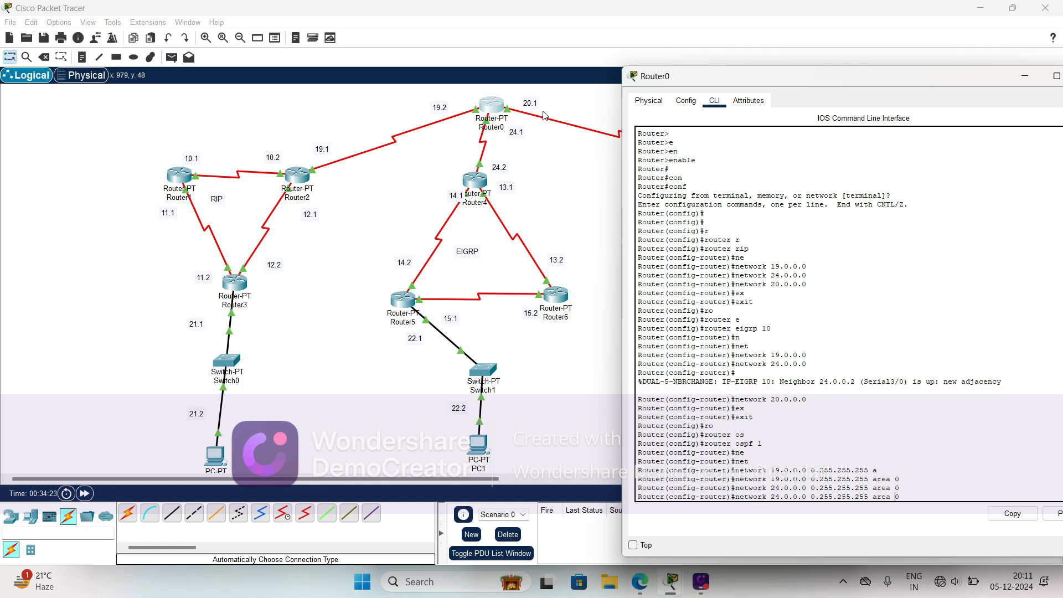
pyautogui.press('Left')
pyautogui.press('Left')
pyautogui.press('Left')
pyautogui.press('Left')
pyautogui.press('Left')
pyautogui.press('Left')
pyautogui.press('Left')
pyautogui.press('BackSpace')
pyautogui.write('0')
pyautogui.press('Return')
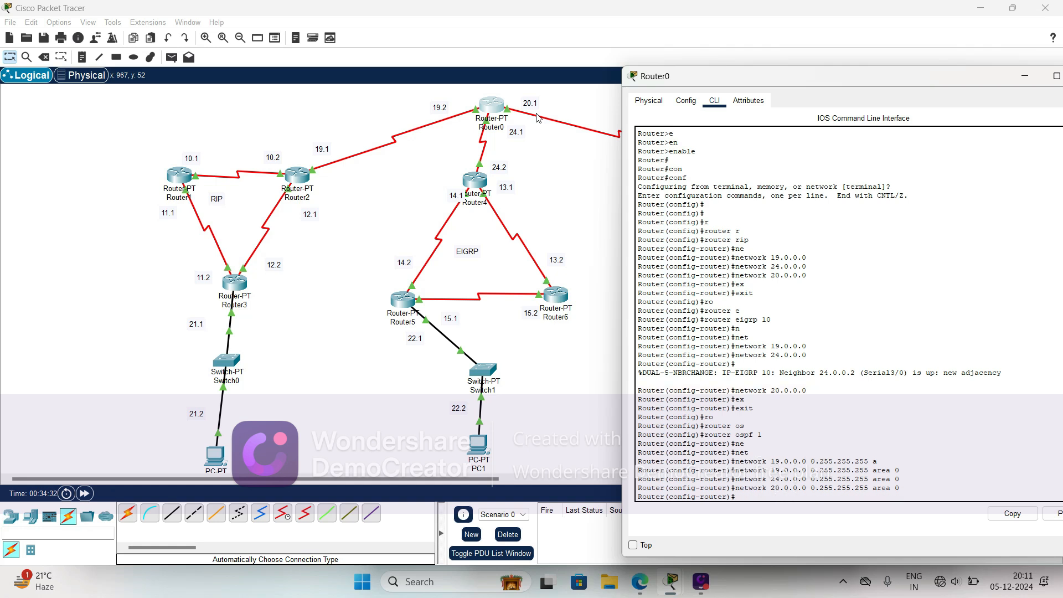
pyautogui.press('Tab')
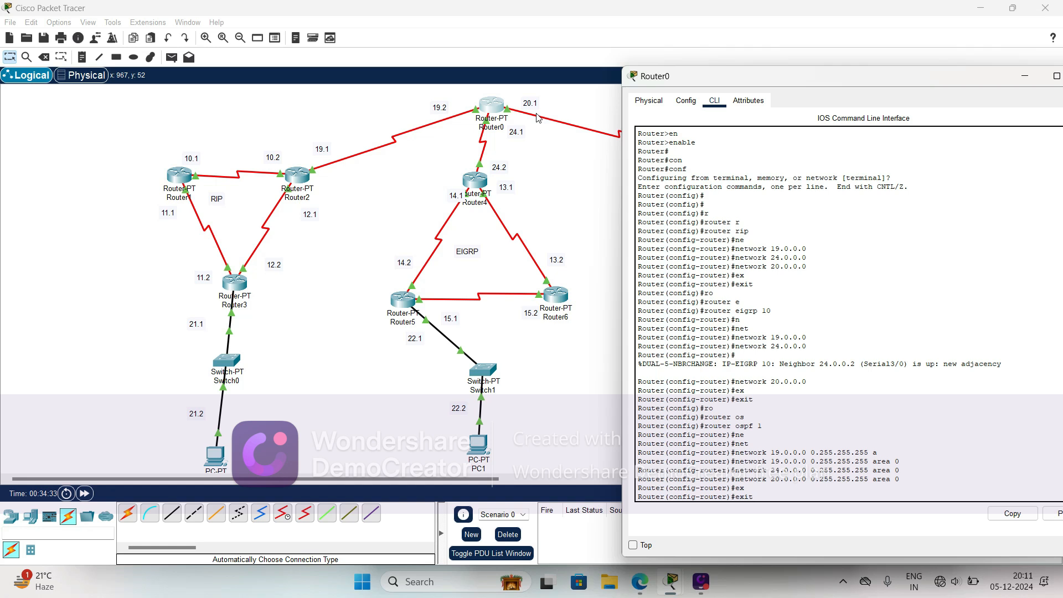
pyautogui.press('Return')
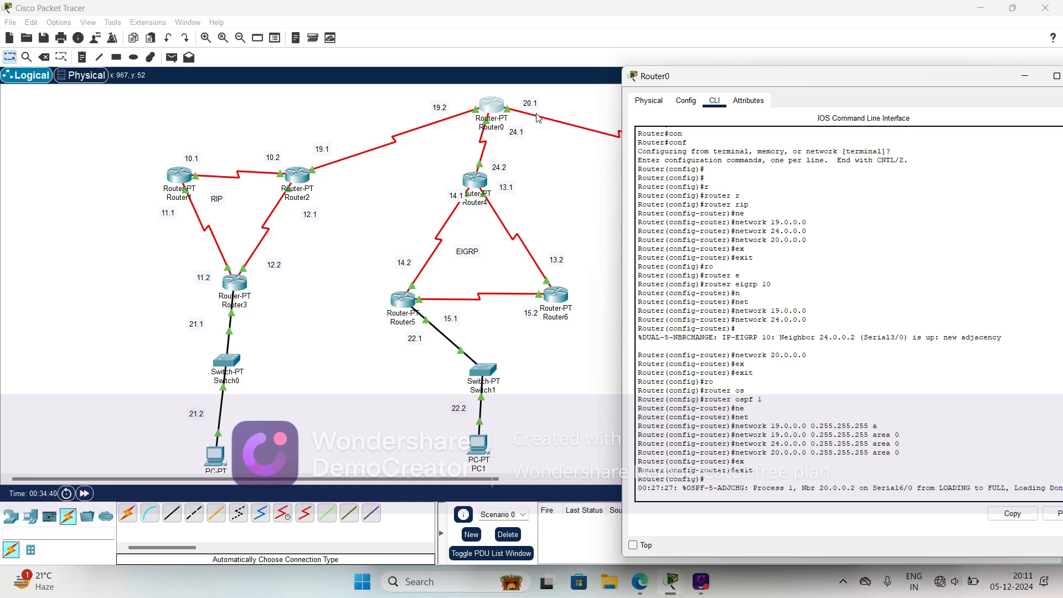
# - Enter Router0's RIP routing configuration from global configuration mode
pyautogui.press('Return')
pyautogui.press('Return')
pyautogui.press('Return')
pyautogui.press('Return')
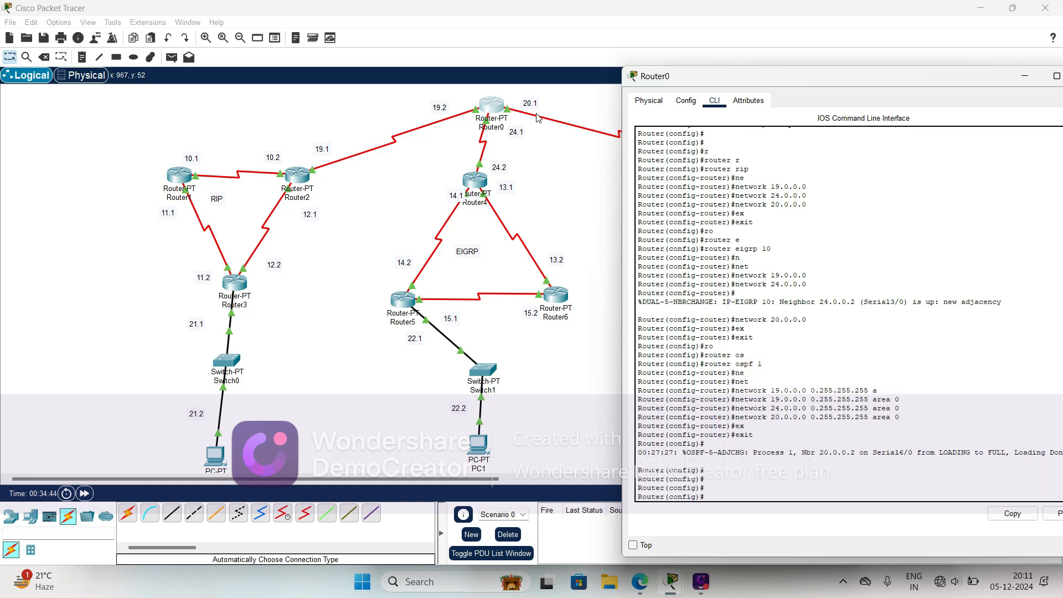
pyautogui.write('e')
pyautogui.write('u')
pyautogui.press('Tab')
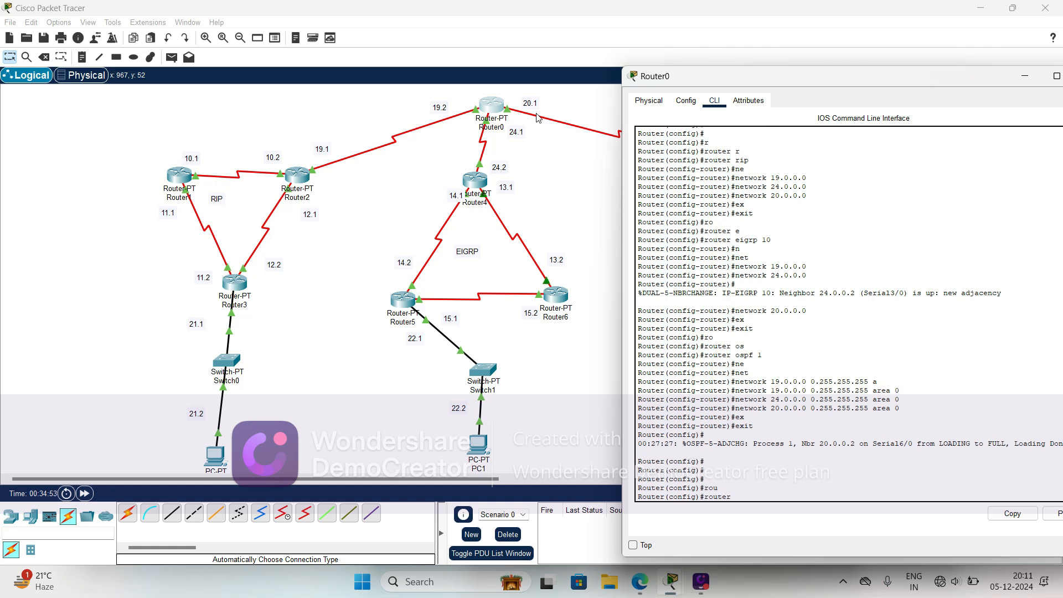
pyautogui.write('rip')
pyautogui.press('Return')
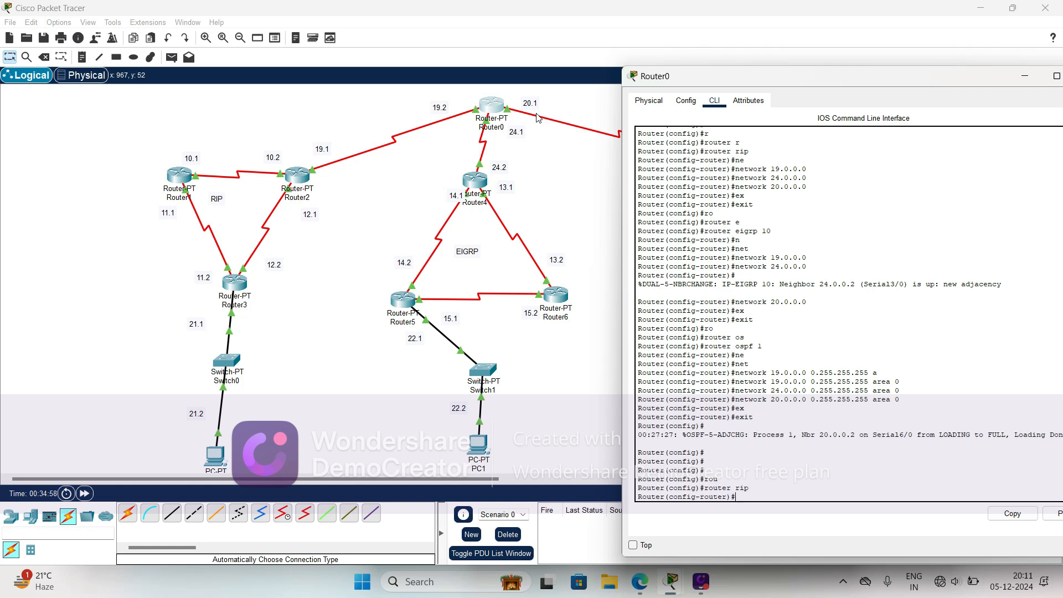
# - Redistribute EIGRP 10 routes into Router0's RIP process with metric 1
pyautogui.write('re')
pyautogui.press('Tab')
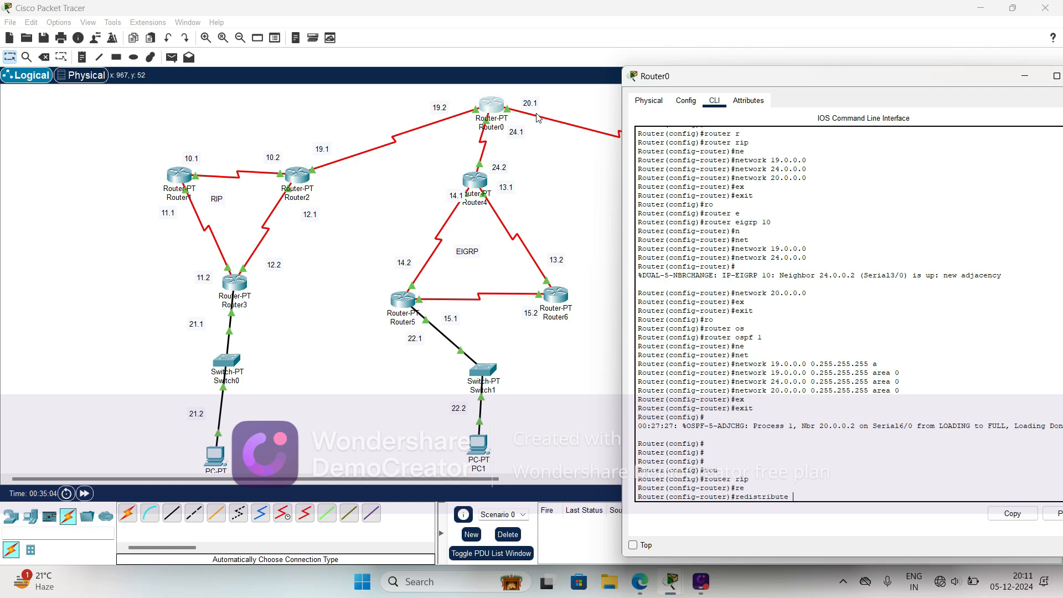
pyautogui.write('ei')
pyautogui.press('Tab')
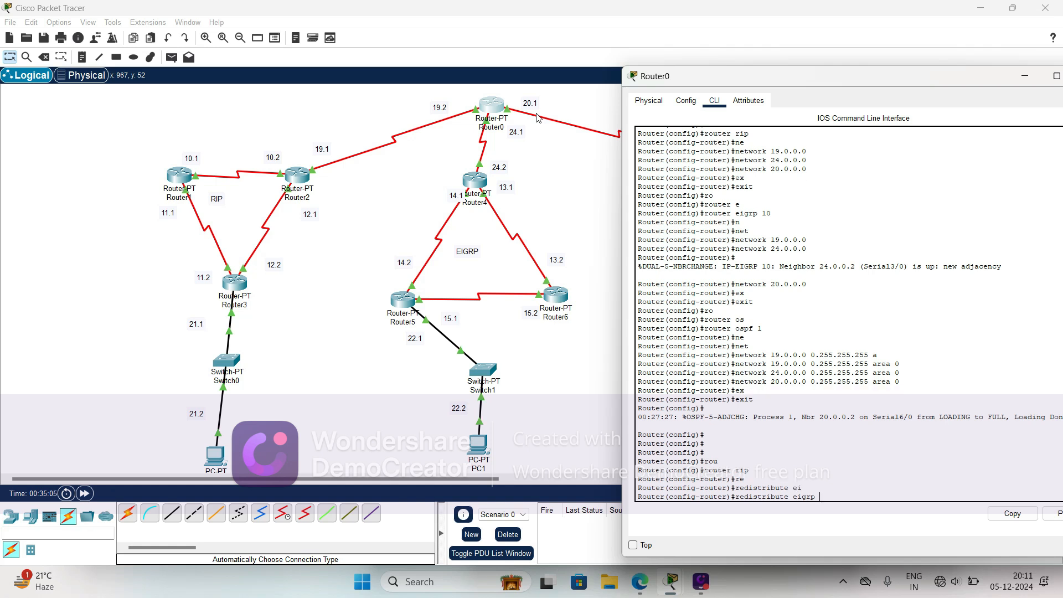
pyautogui.write('110')
pyautogui.press('BackSpace')
pyautogui.write('0 m')
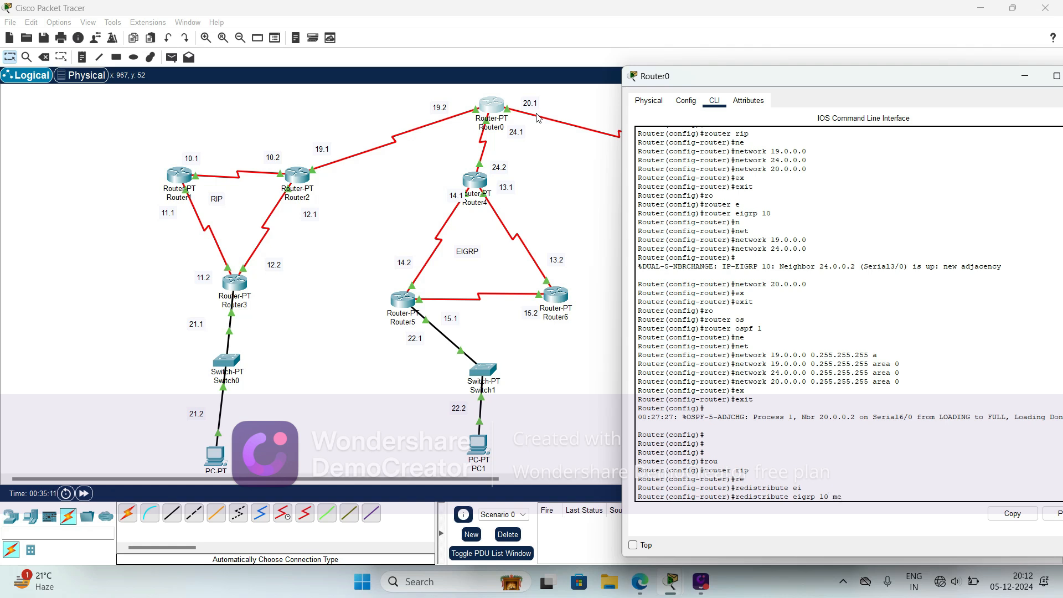
pyautogui.write('e')
pyautogui.press('Tab')
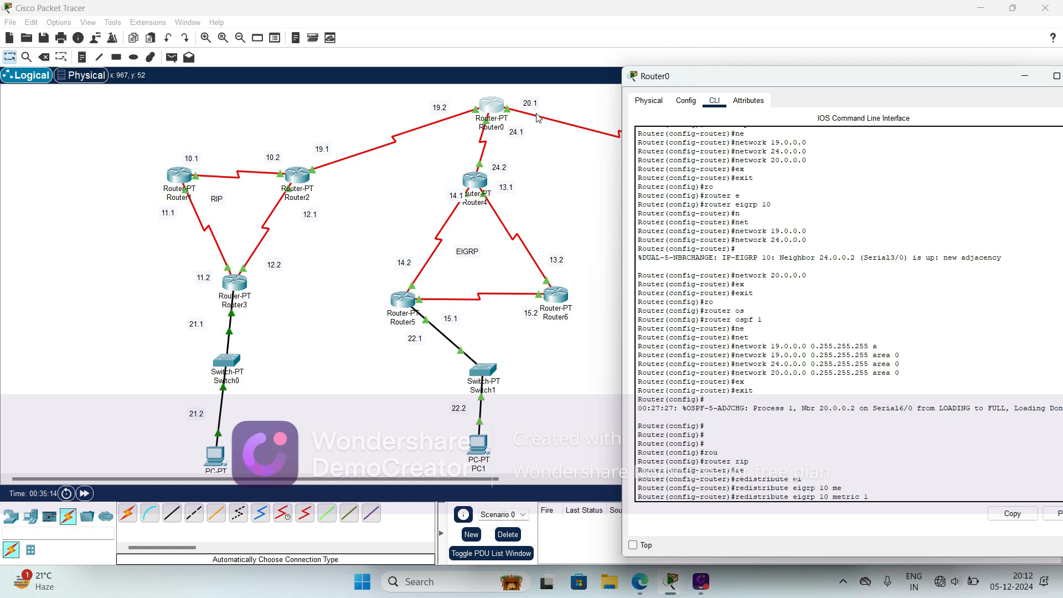
pyautogui.press('Return')
# - Redistribute OSPF process 1 routes into Router0's RIP process with metric 1
pyautogui.write('re')
pyautogui.press('Tab')
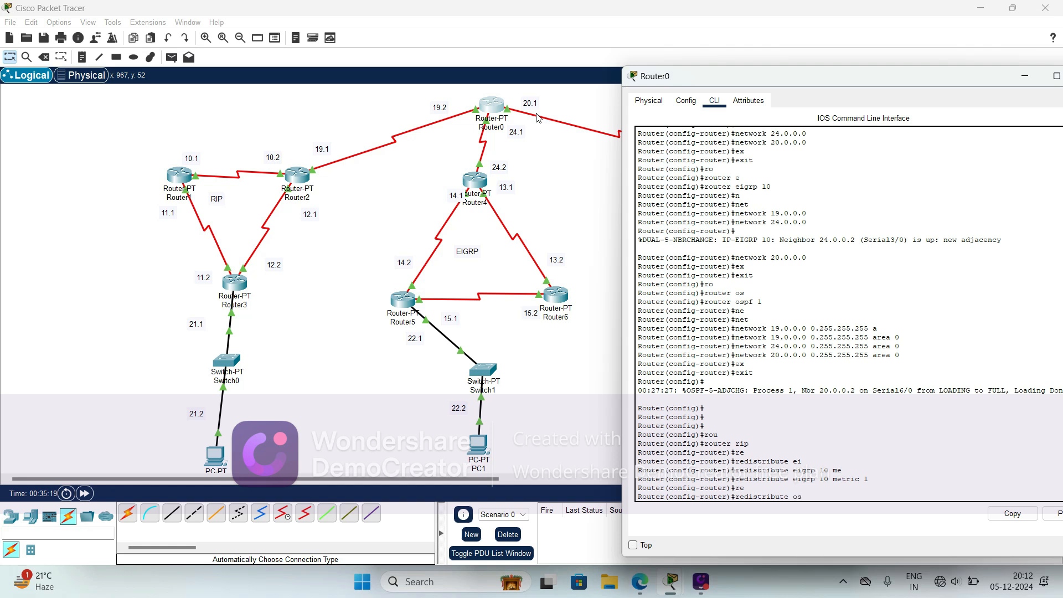
pyautogui.write('os')
pyautogui.press('Tab')
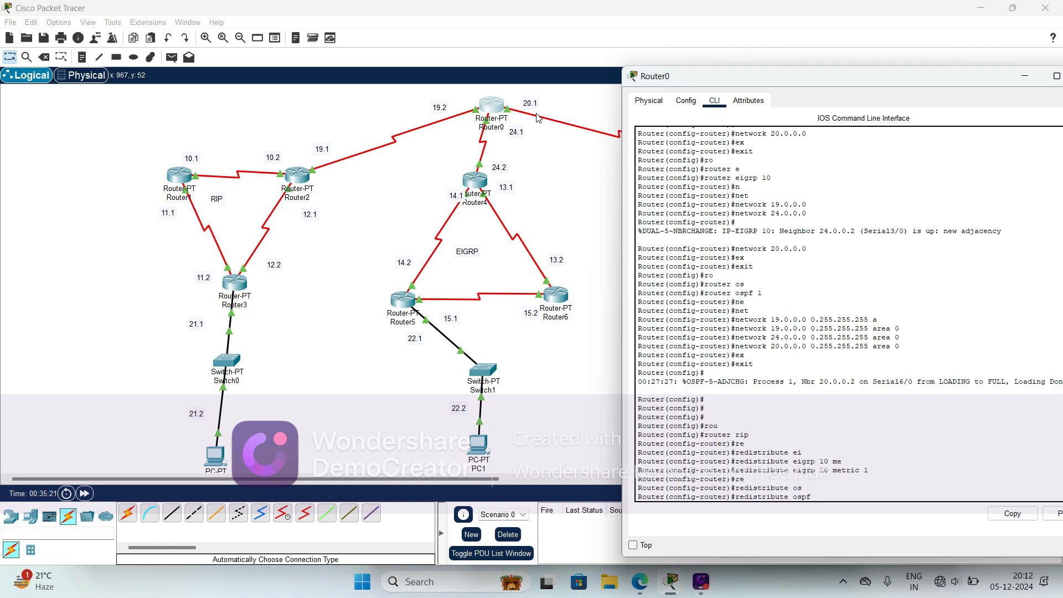
pyautogui.write('1 me')
pyautogui.press('Tab')
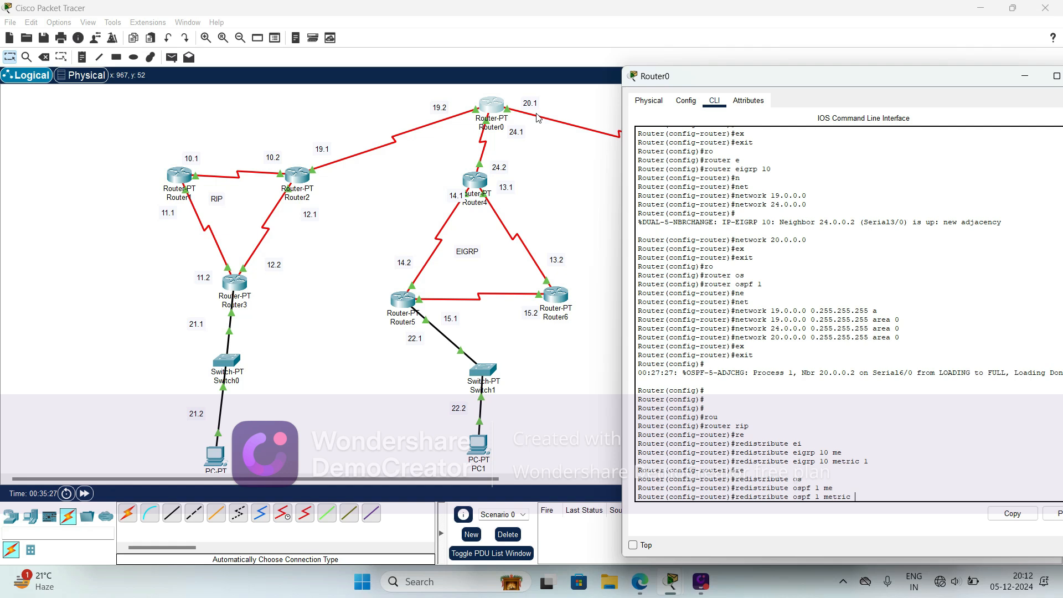
pyautogui.write('1')
pyautogui.press('Return')
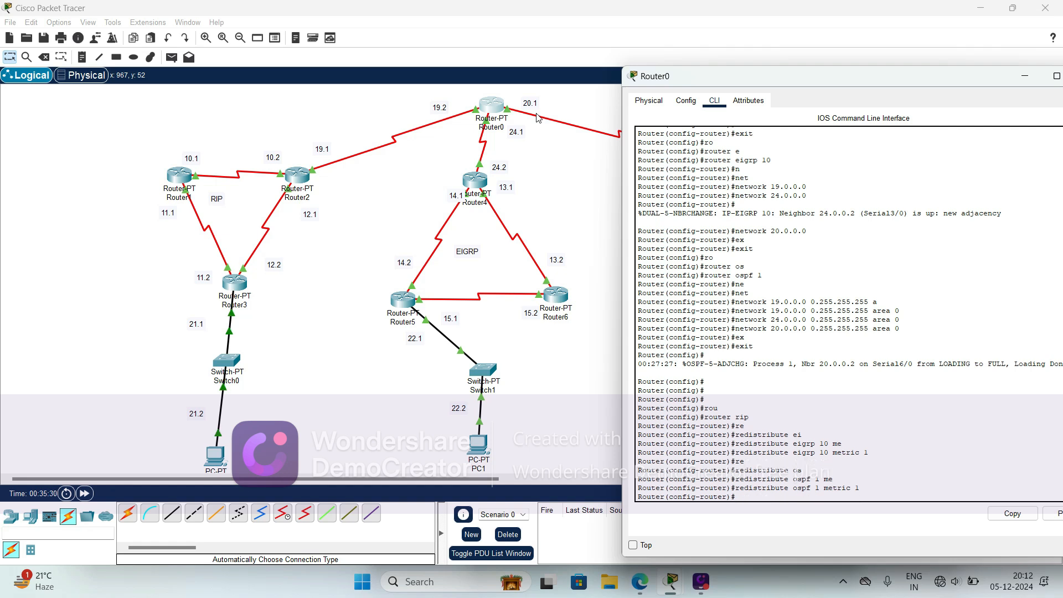
# - Leave the RIP configuration and enter Router0's EIGRP 10 routing configuration
pyautogui.write('ex')
pyautogui.press('Return')
pyautogui.write('exit')
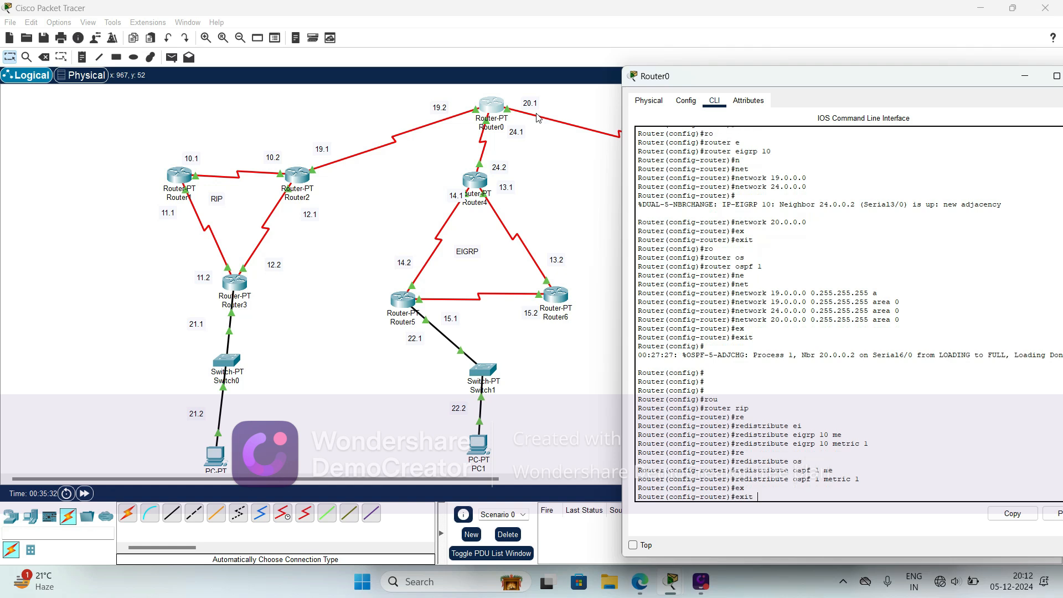
pyautogui.press('Return')
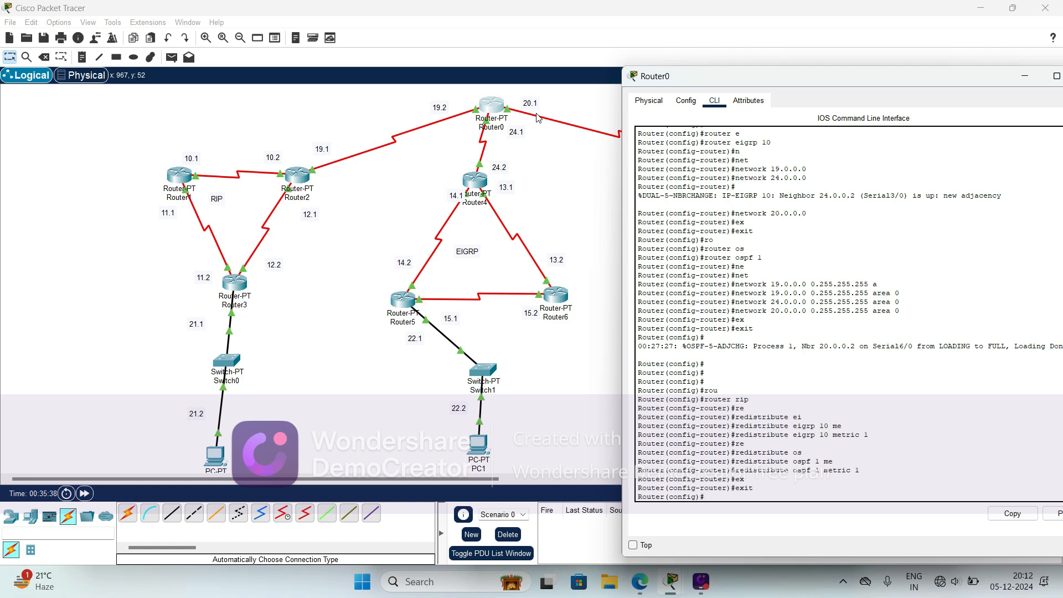
pyautogui.write('rou')
pyautogui.press('Tab')
pyautogui.write('ei')
pyautogui.press('Tab')
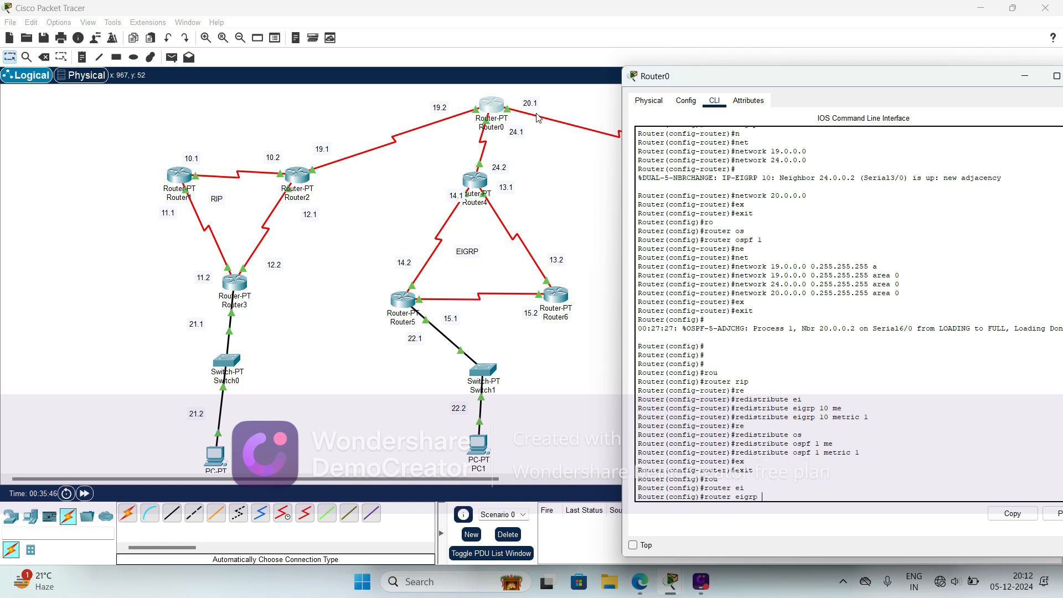
pyautogui.write('10')
pyautogui.press('Return')
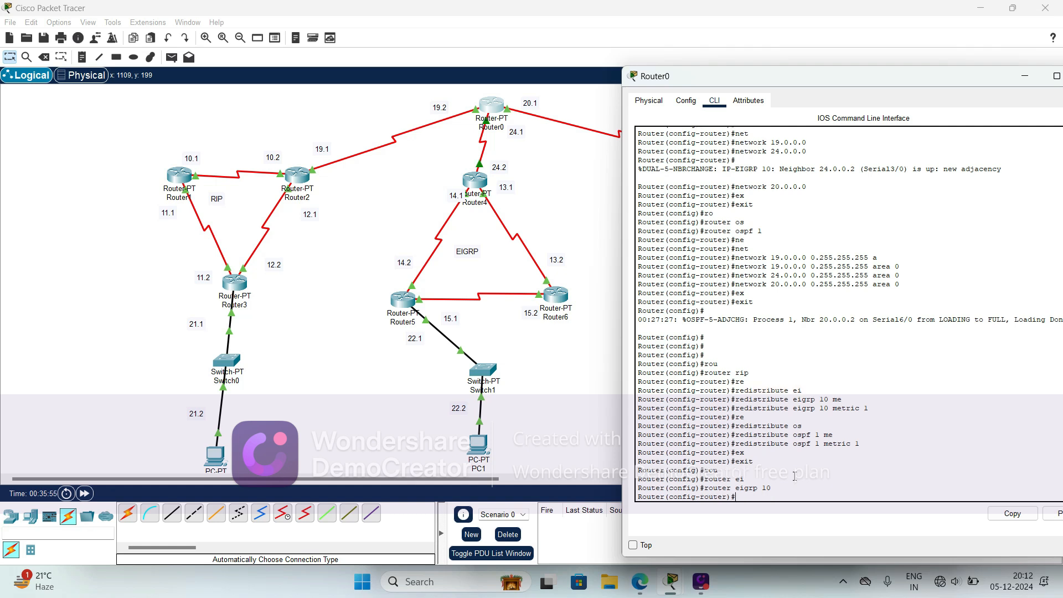
pyautogui.write('re')
pyautogui.press('Tab')
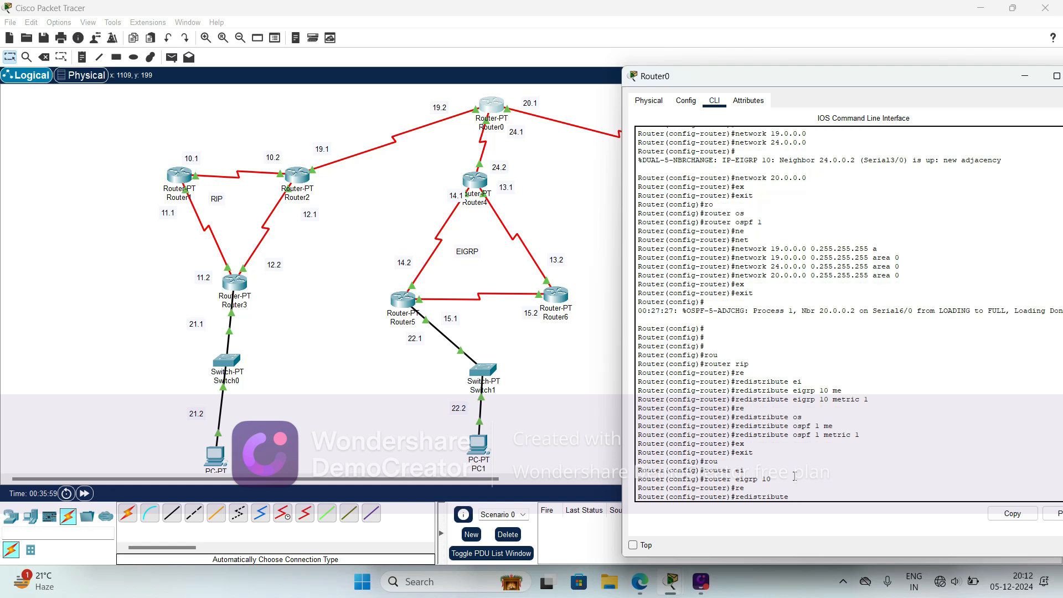
pyautogui.write('ri')
pyautogui.press('Tab')
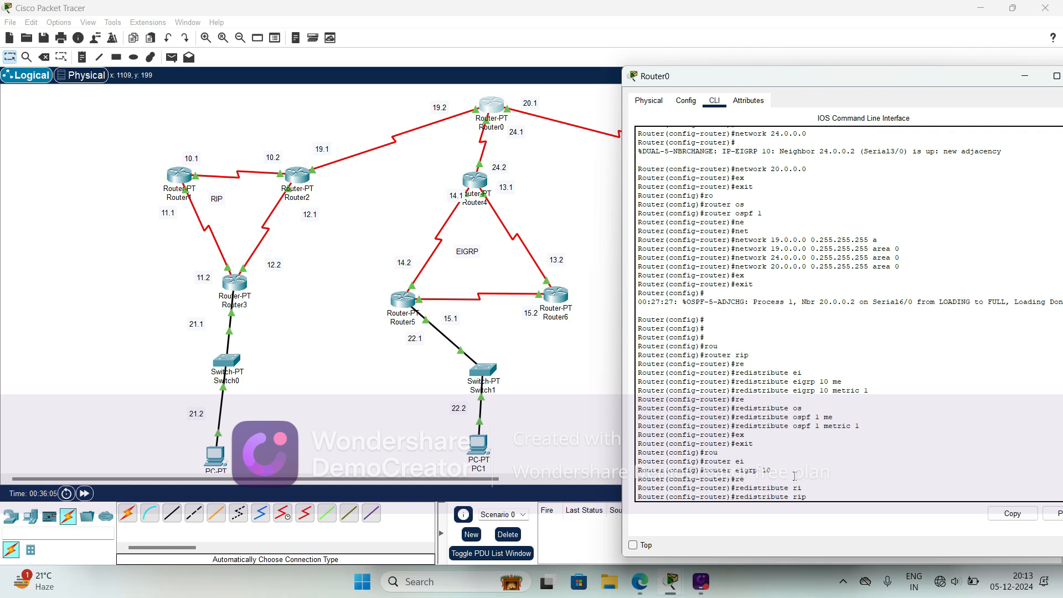
pyautogui.write('me')
pyautogui.press('Tab')
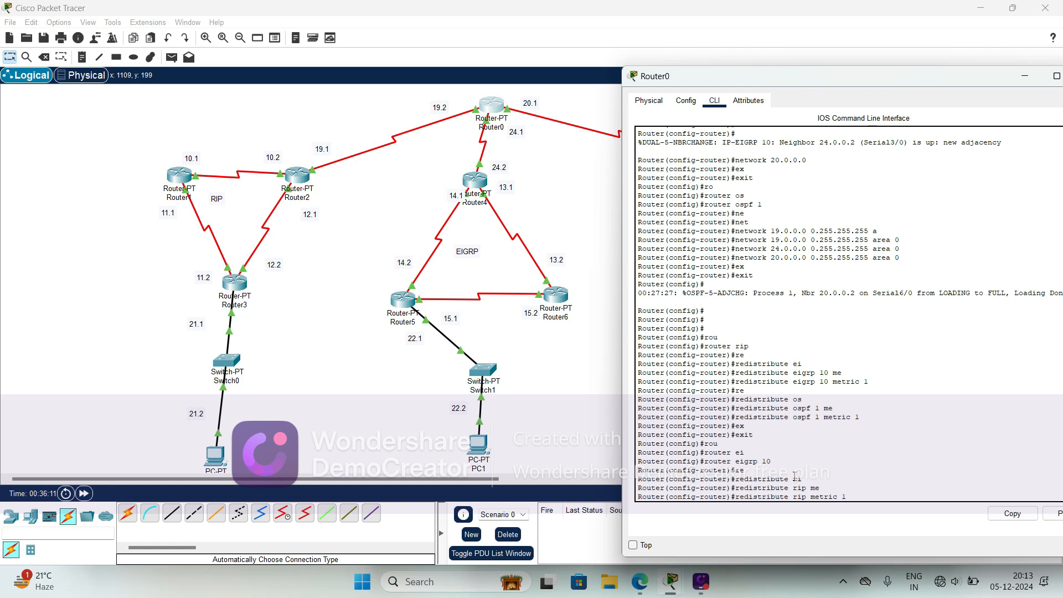
pyautogui.write('10000 100 255')
pyautogui.write('1 1500')
pyautogui.press('Return')
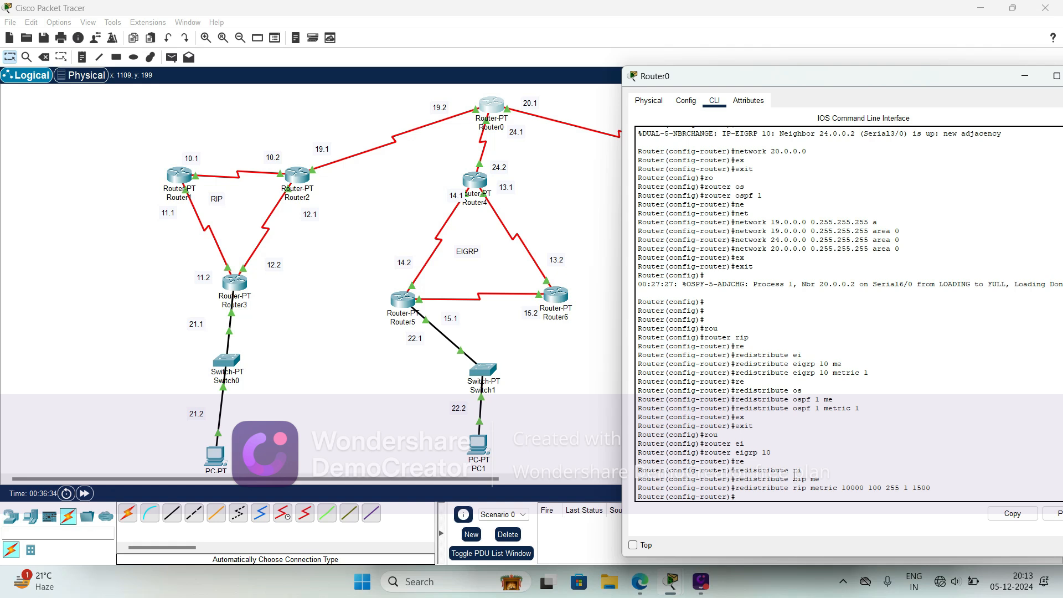
# - Leave the EIGRP configuration and enter Router0's OSPF 1 routing configuration
pyautogui.write('ex')
pyautogui.press('Tab')
pyautogui.write('it')
pyautogui.press('Return')
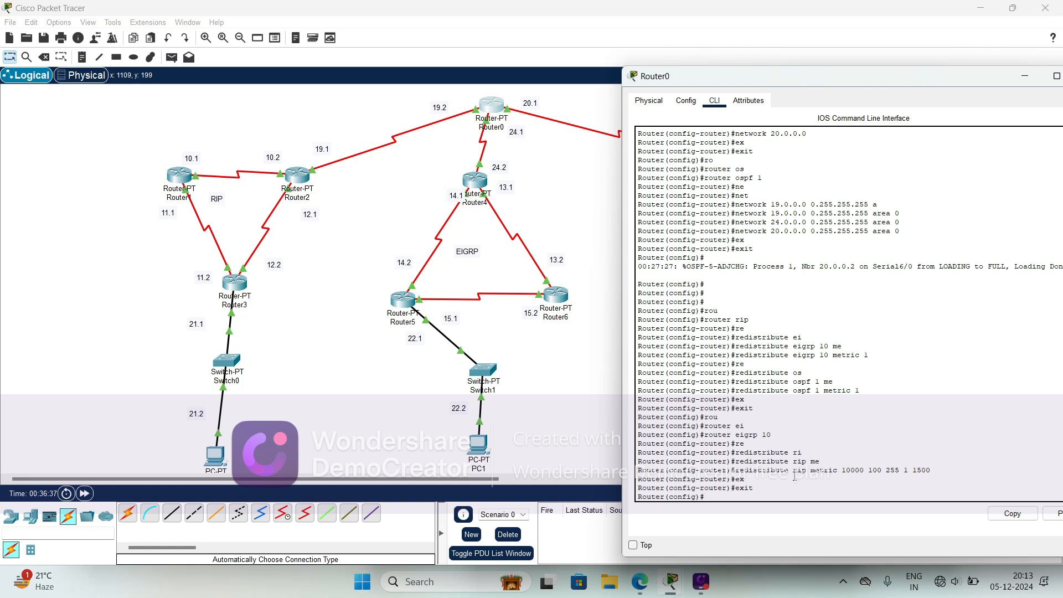
pyautogui.write('ro')
pyautogui.press('Tab')
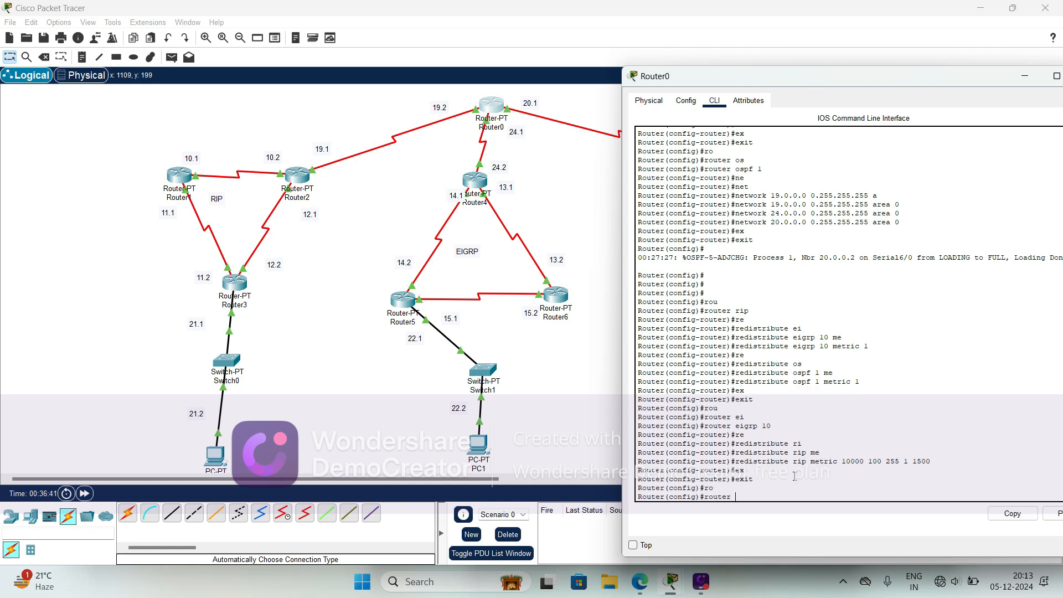
pyautogui.write('os')
pyautogui.press('Tab')
pyautogui.write('1')
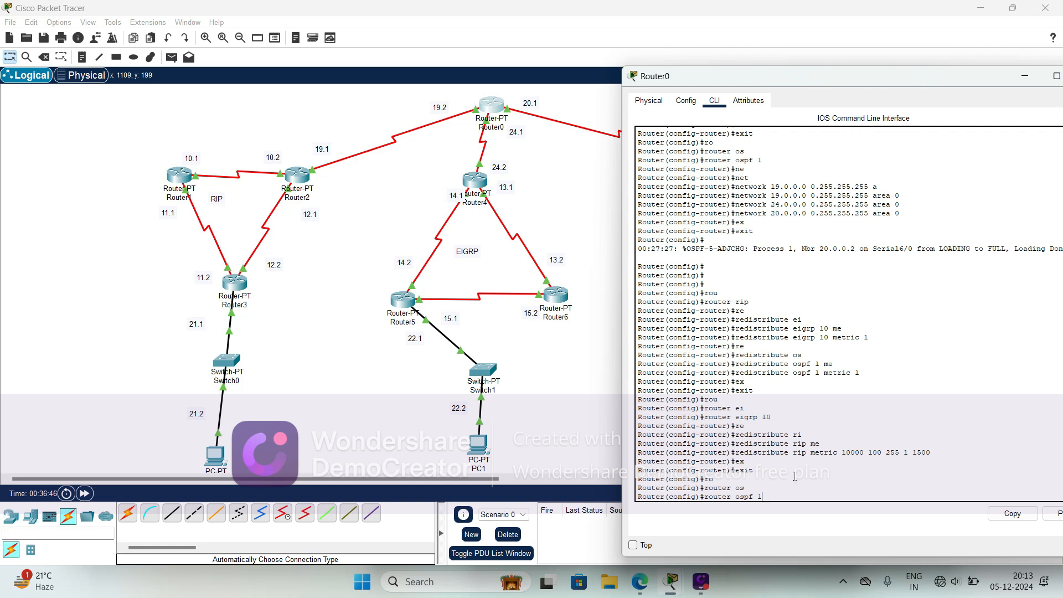
pyautogui.press('Return')
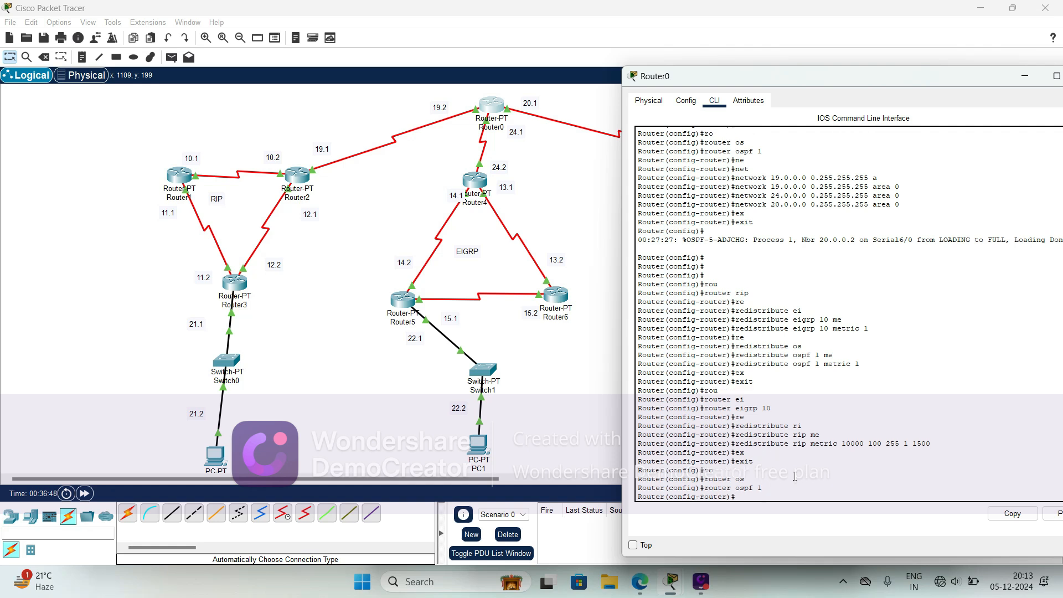
# - Redistribute RIP routes into Router0's OSPF 1 process with the subnets option
pyautogui.write('re')
pyautogui.press('Tab')
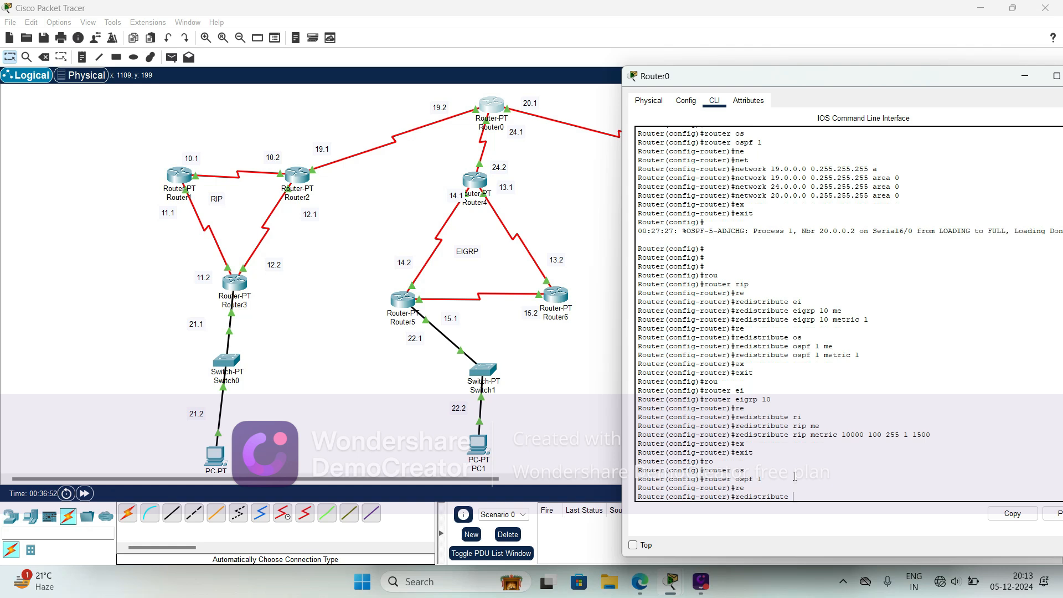
pyautogui.write('r')
pyautogui.press('Tab')
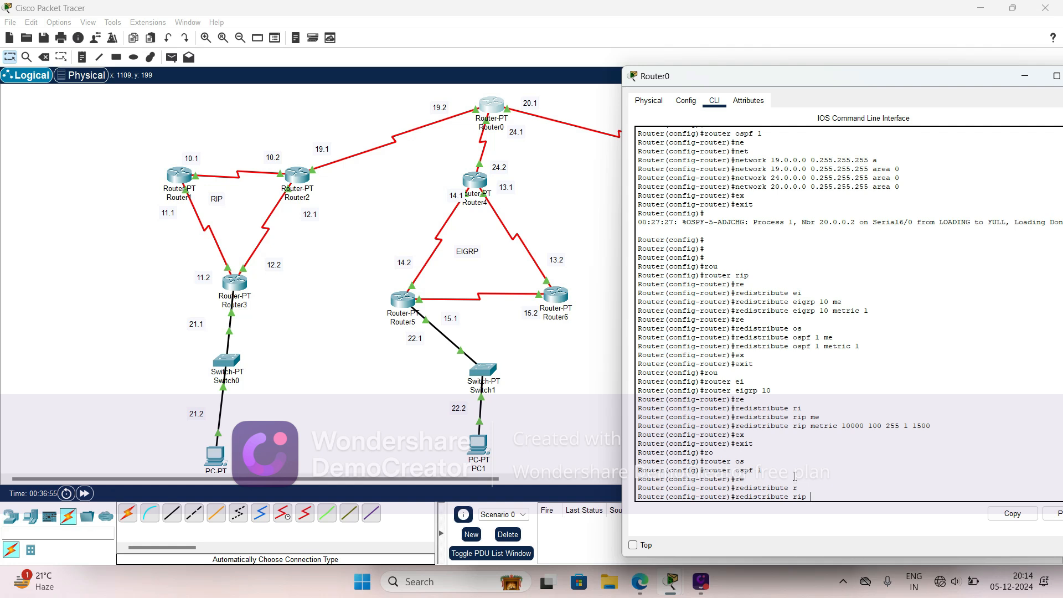
pyautogui.write('sub')
pyautogui.press('Tab')
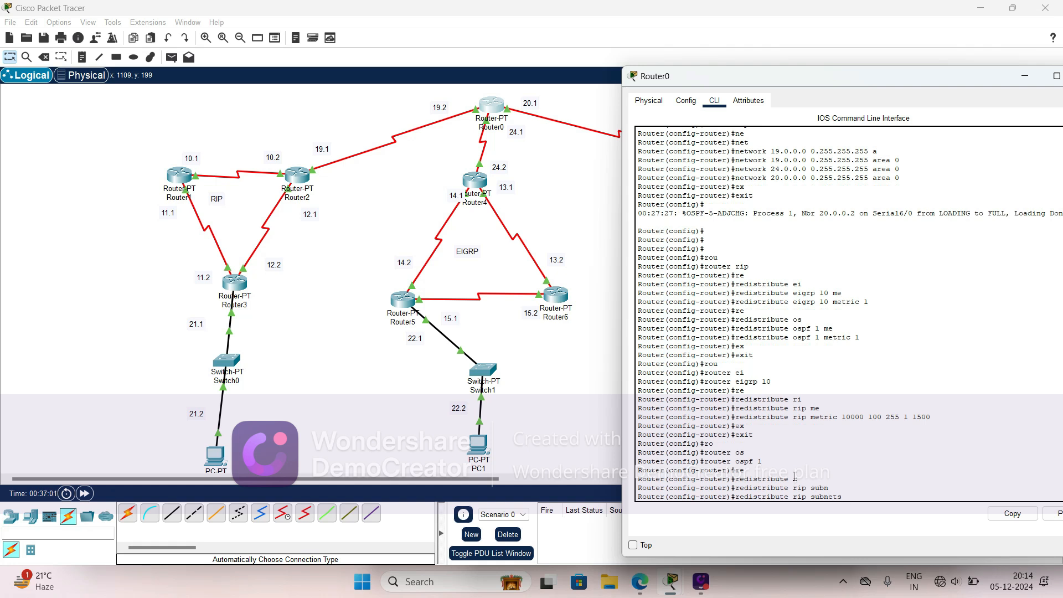
pyautogui.press('Return')
# - Redistribute EIGRP 10 routes into Router0's OSPF 1 process with the subnets option
pyautogui.write('re')
pyautogui.press('Tab')
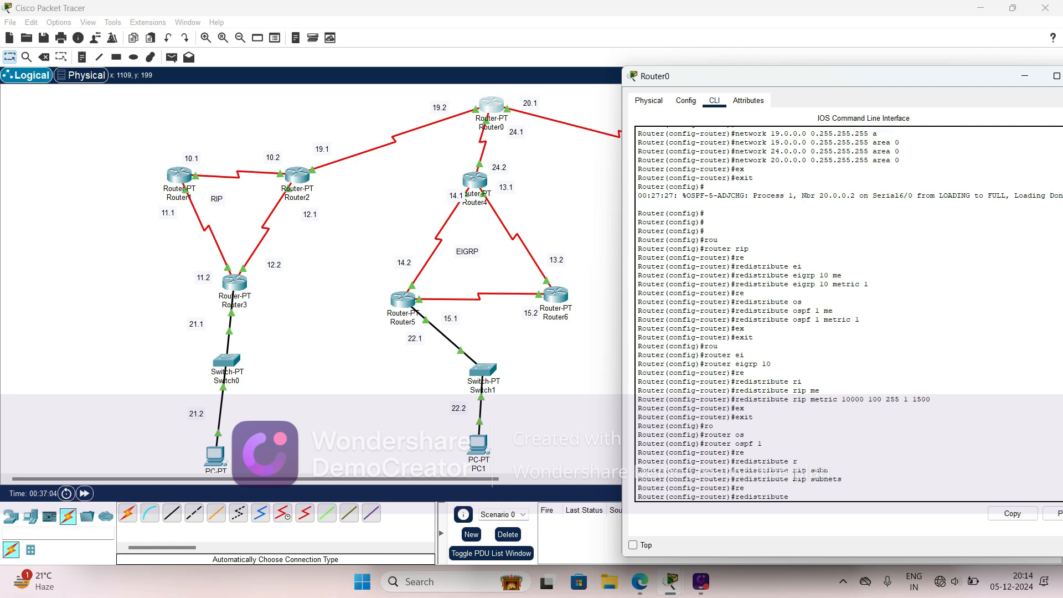
pyautogui.write('eigrp')
pyautogui.press('Tab')
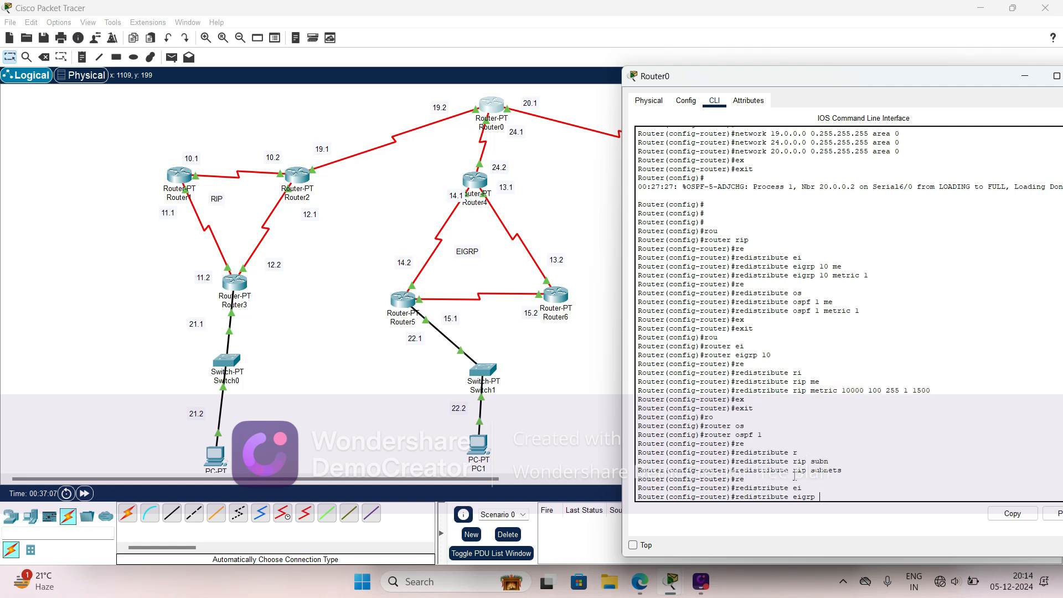
pyautogui.write('10 sub')
pyautogui.press('Tab')
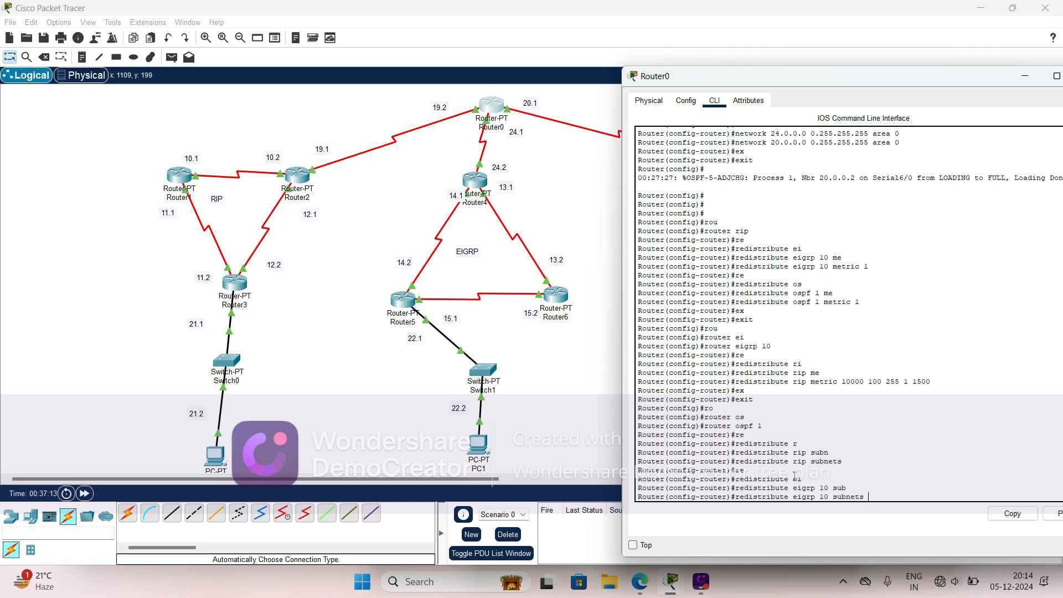
pyautogui.press('Return')
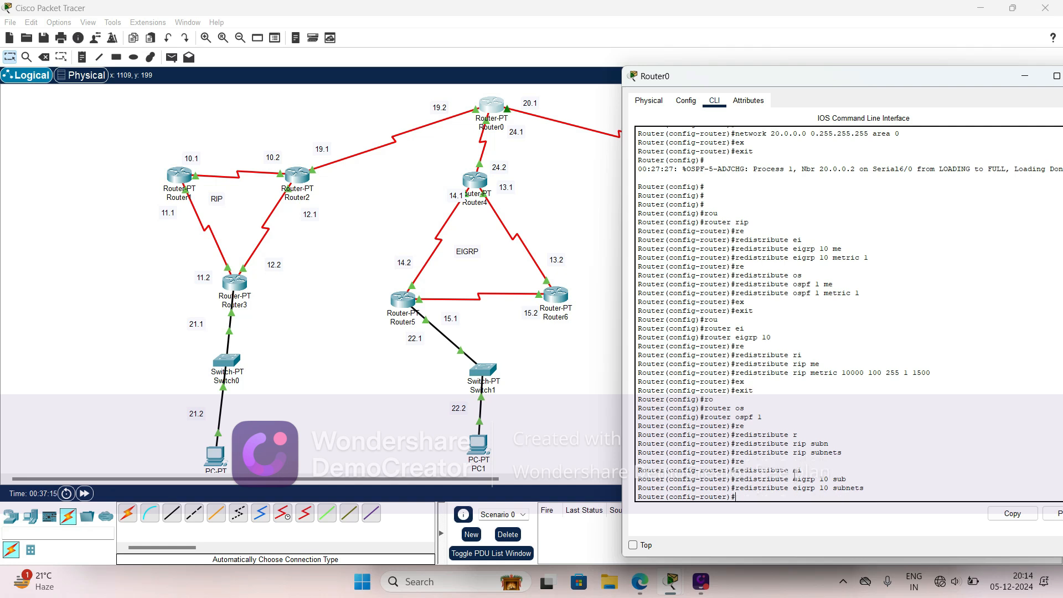
# - Save Router0's configuration with the do wr command and return to the network topology
pyautogui.write('do wr')
pyautogui.press('Return')
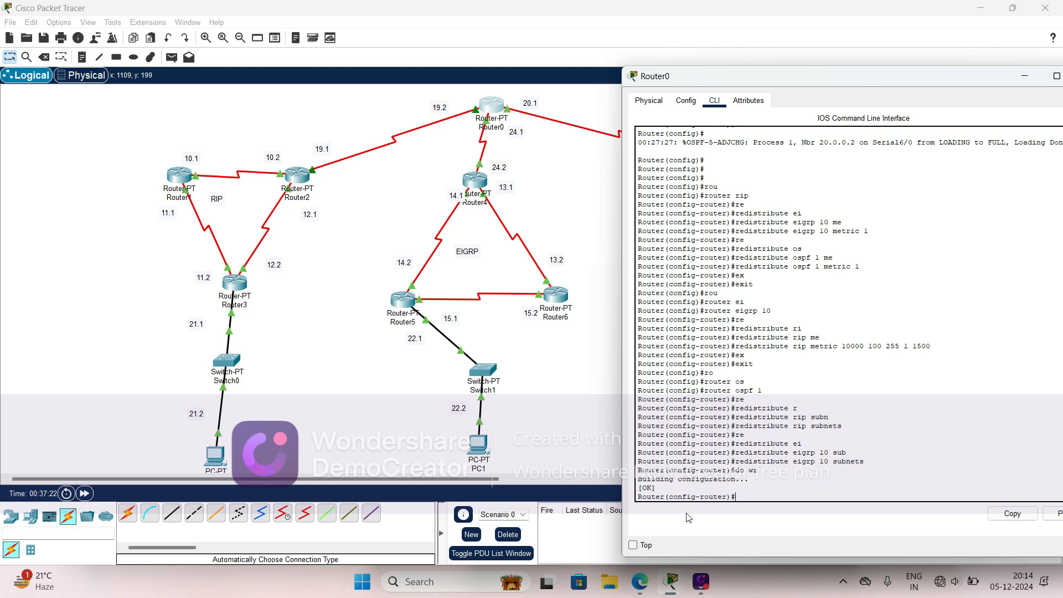
pyautogui.click(547, 404)
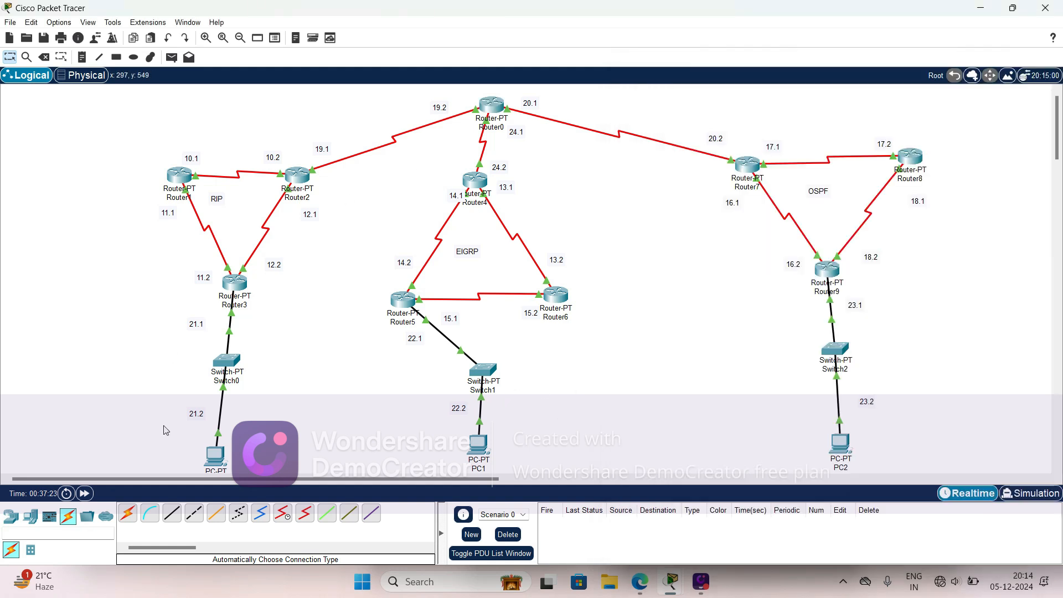
# - Assign PC0 the static IPv4 address 21.0.0.2 with subnet mask 255.0.0.0
pyautogui.scroll(-1, 183, 388)
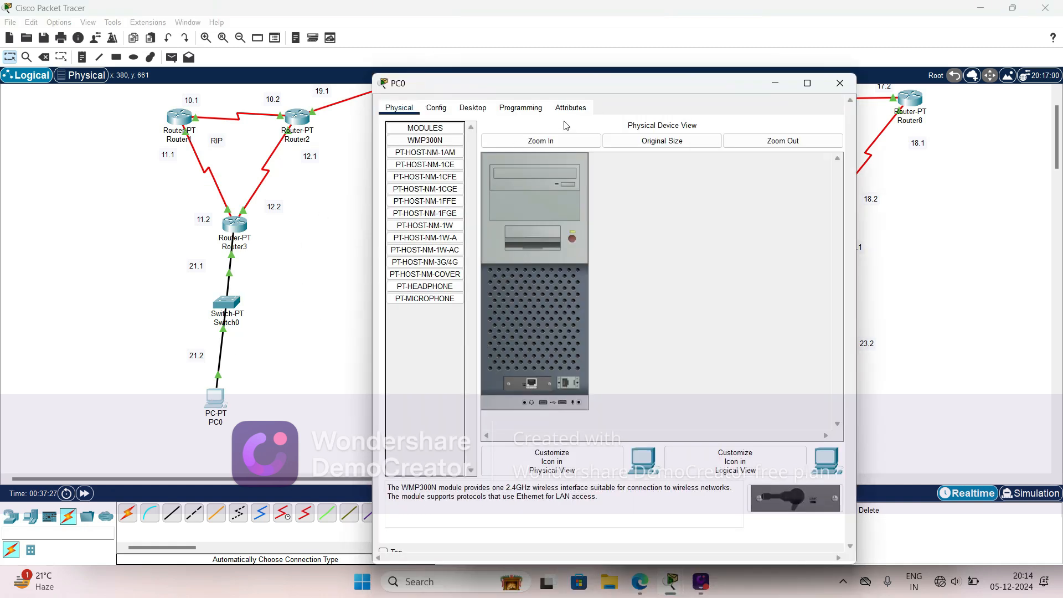
pyautogui.click(473, 107)
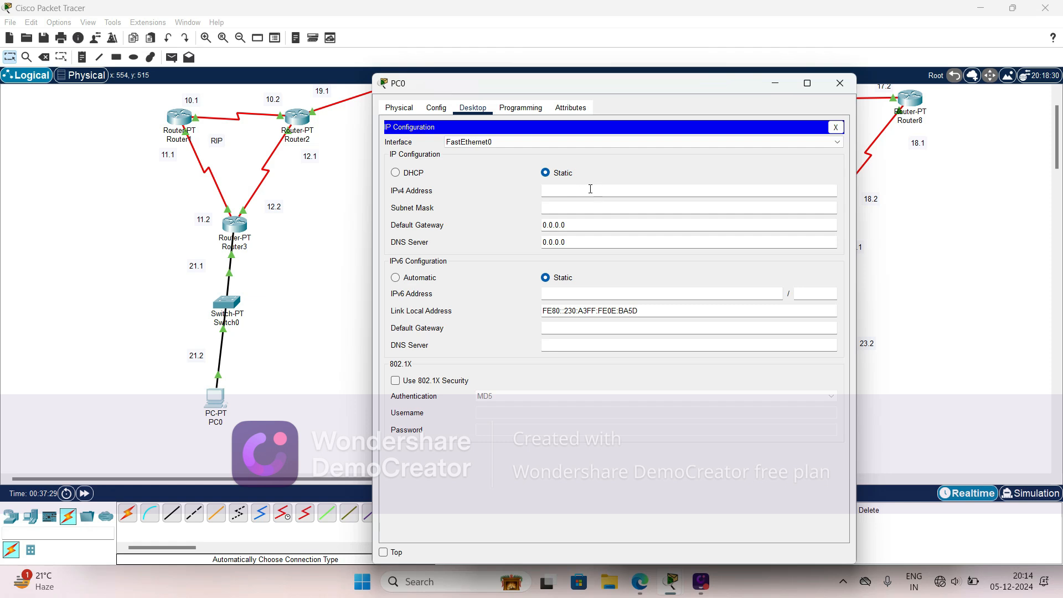
pyautogui.click(580, 191)
pyautogui.write('21.0.0.2')
pyautogui.click(554, 204)
# - Set PC0's default gateway to 21.0.0.1 and return to the topology
pyautogui.click(580, 226)
pyautogui.press('BackSpace')
pyautogui.press('BackSpace')
pyautogui.press('BackSpace')
pyautogui.press('BackSpace')
pyautogui.press('BackSpace')
pyautogui.press('BackSpace')
pyautogui.press('BackSpace')
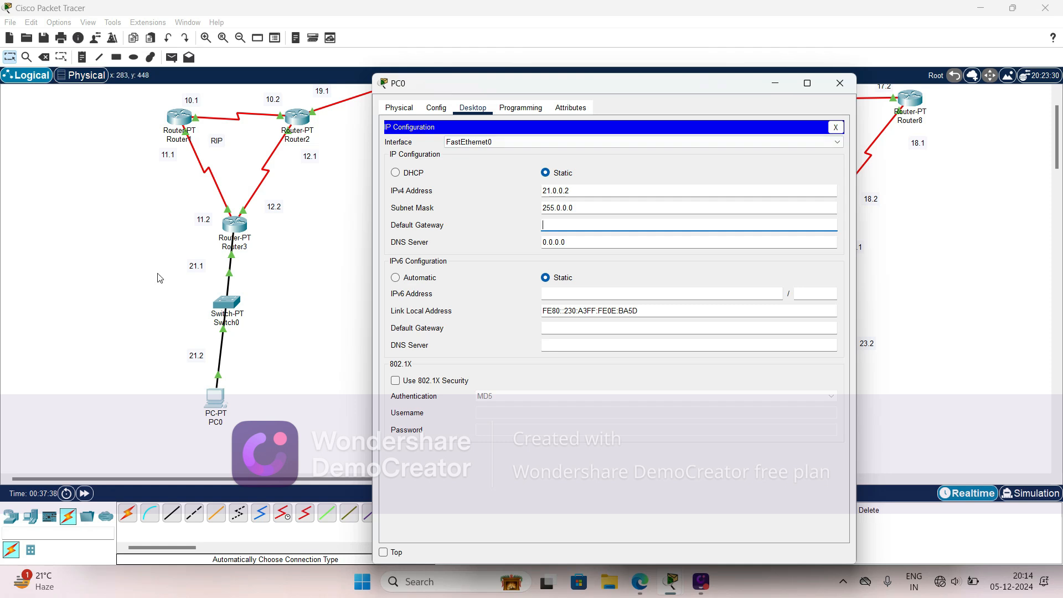
pyautogui.write('21.0.0.1')
pyautogui.click(178, 357)
# - Assign PC1 the static IPv4 address 22.0.0.2, fill in its subnet mask and default gateway, and return to the topology
pyautogui.click(478, 386)
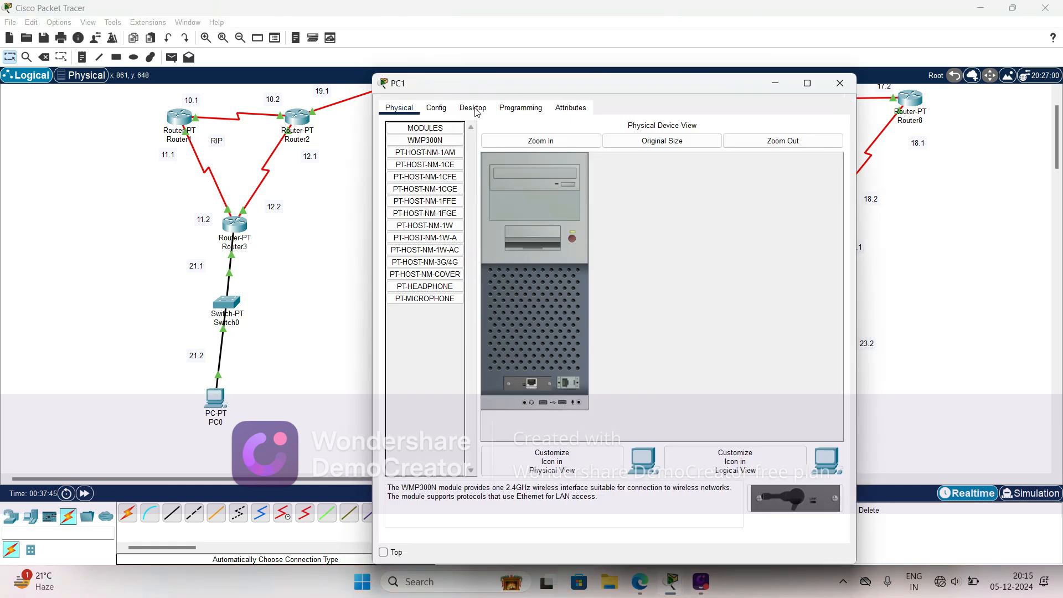
pyautogui.click(472, 108)
pyautogui.moveTo(596, 78); pyautogui.dragTo(744, 67)
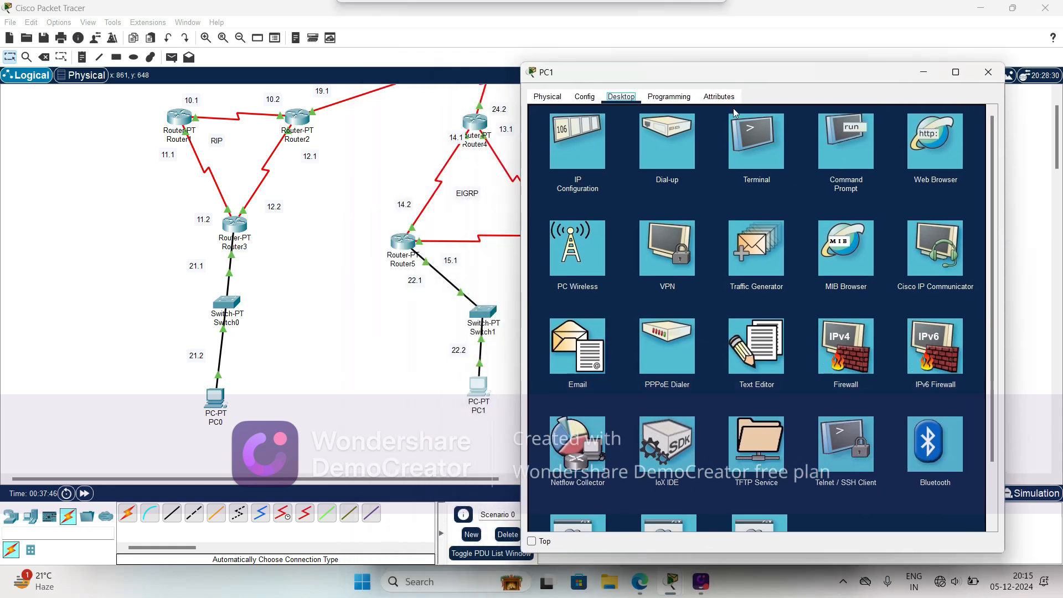
pyautogui.click(571, 145)
pyautogui.click(709, 176)
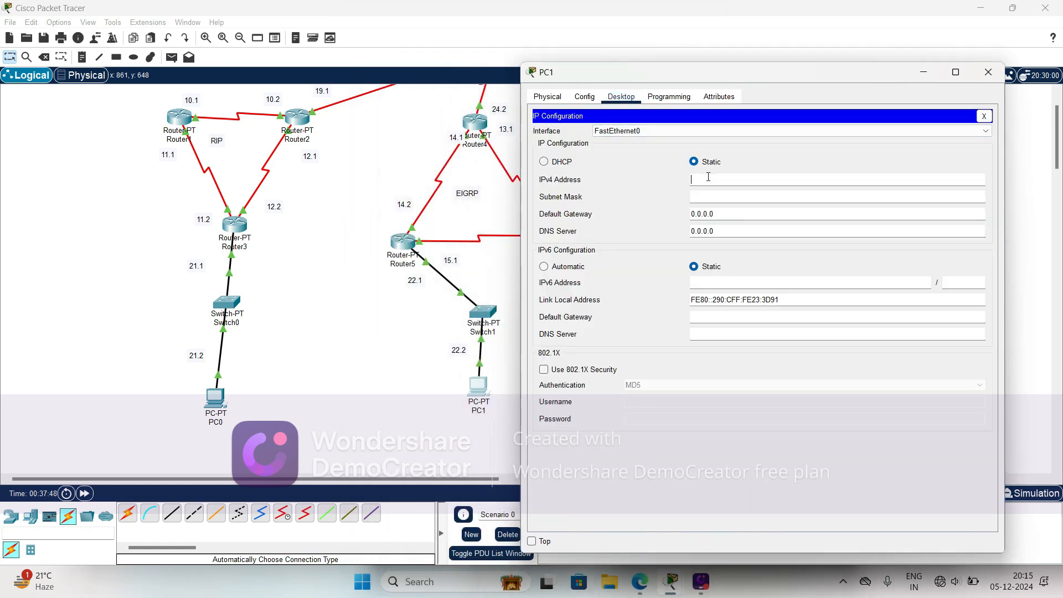
pyautogui.write('22.0.0.2')
pyautogui.press('Tab')
pyautogui.click(731, 214)
pyautogui.click(370, 346)
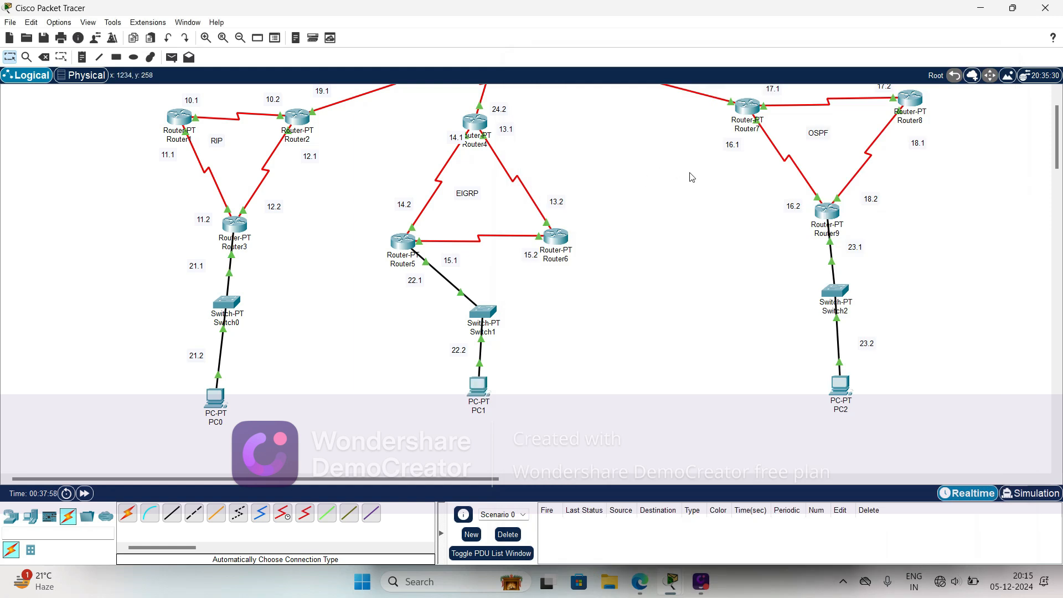
# - Assign PC2 the static IPv4 address 23.0.0.2 with subnet mask 255.0.0.0
pyautogui.click(841, 385)
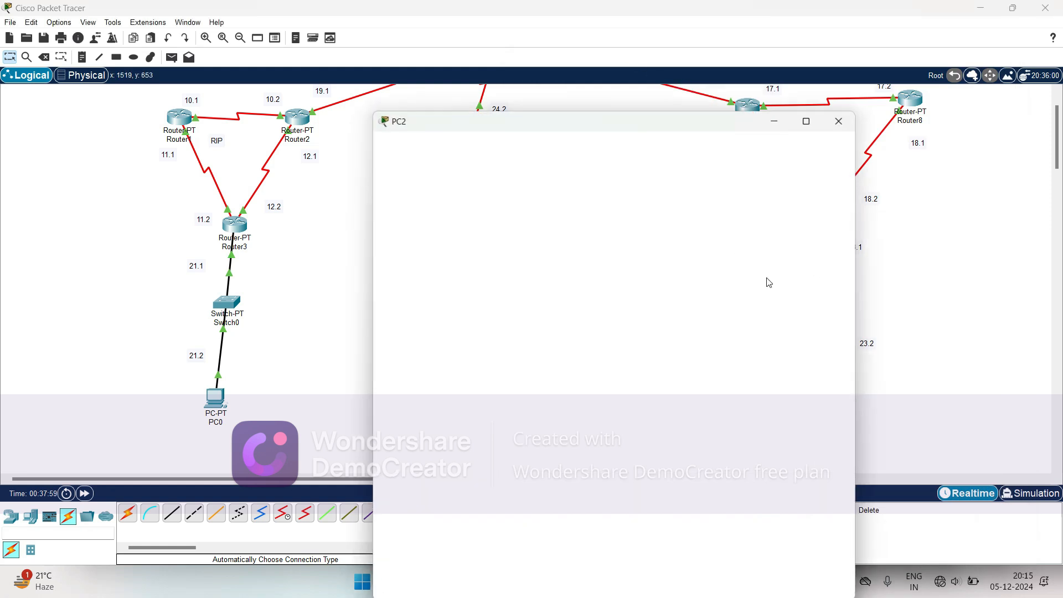
pyautogui.click(472, 108)
pyautogui.click(428, 166)
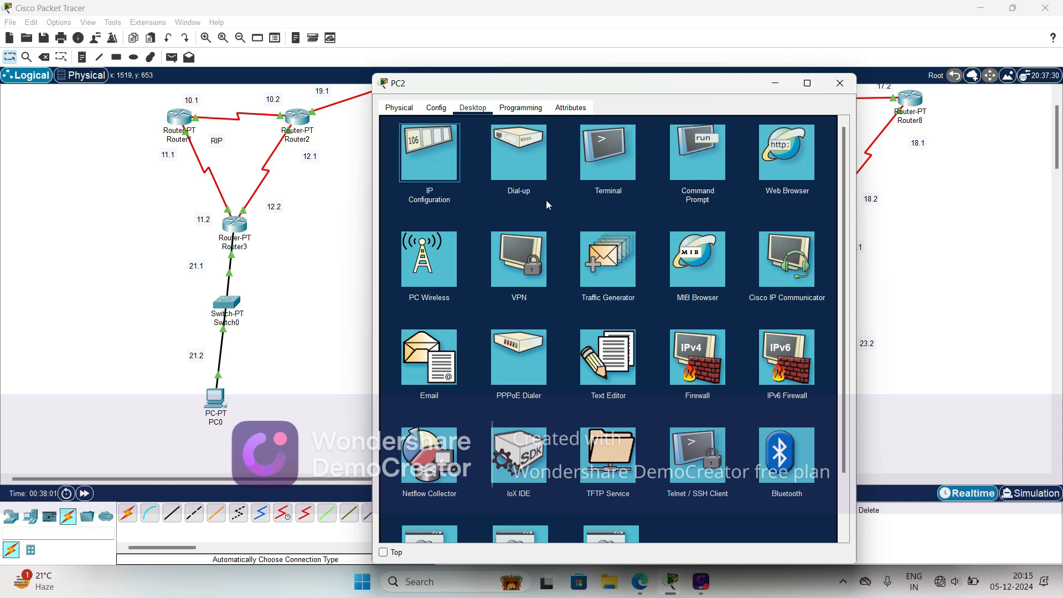
pyautogui.moveTo(518, 88); pyautogui.dragTo(298, 68)
pyautogui.write('23')
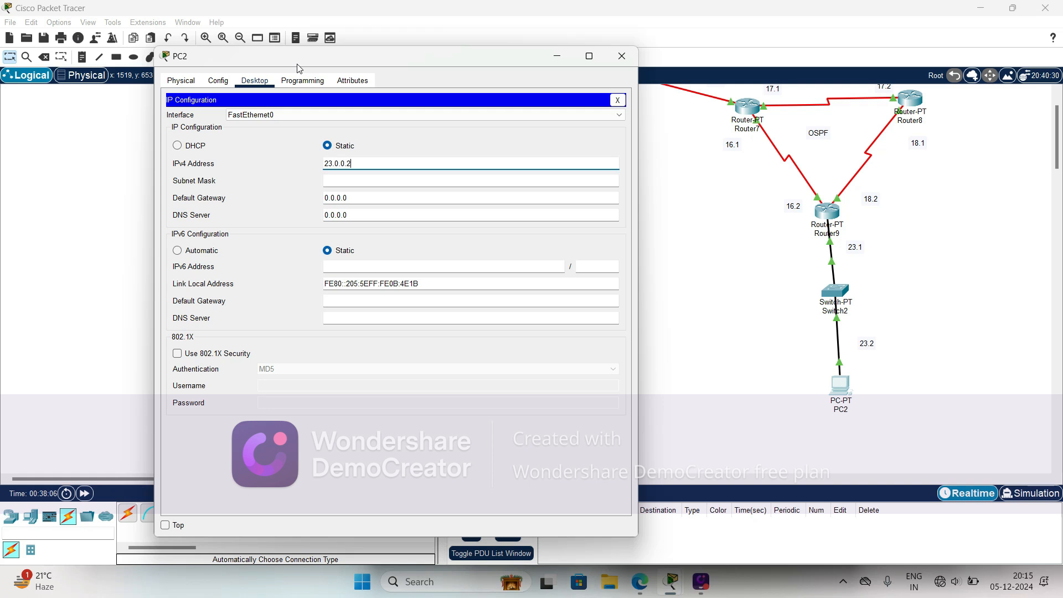
pyautogui.write('.0.0.2')
pyautogui.click(346, 180)
# - Set PC2's default gateway to 23.0.0.1 and return to the topology
pyautogui.click(353, 204)
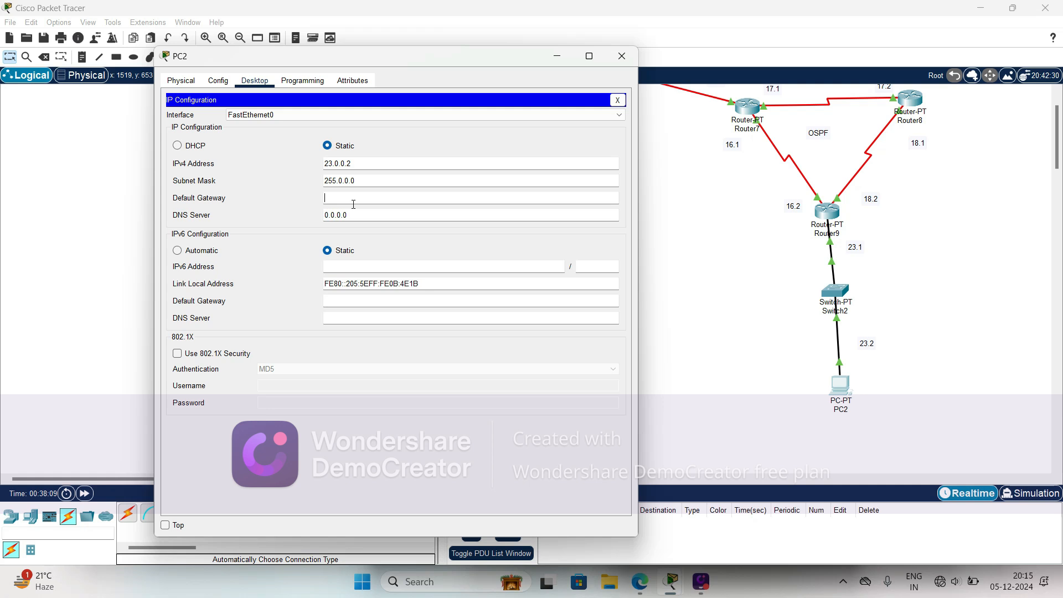
pyautogui.write('23.0.0.1')
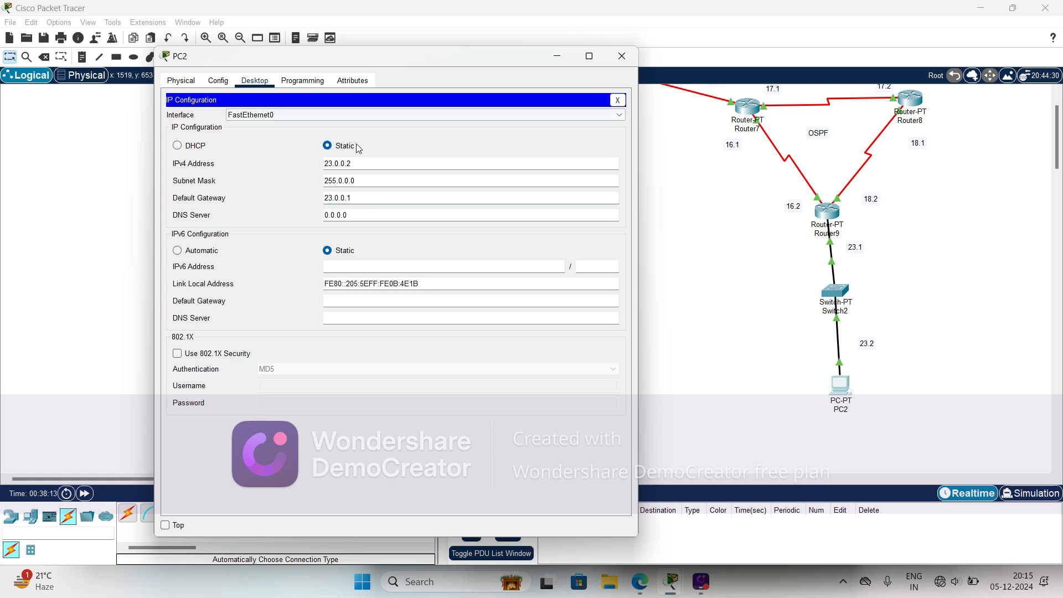
pyautogui.click(12, 170)
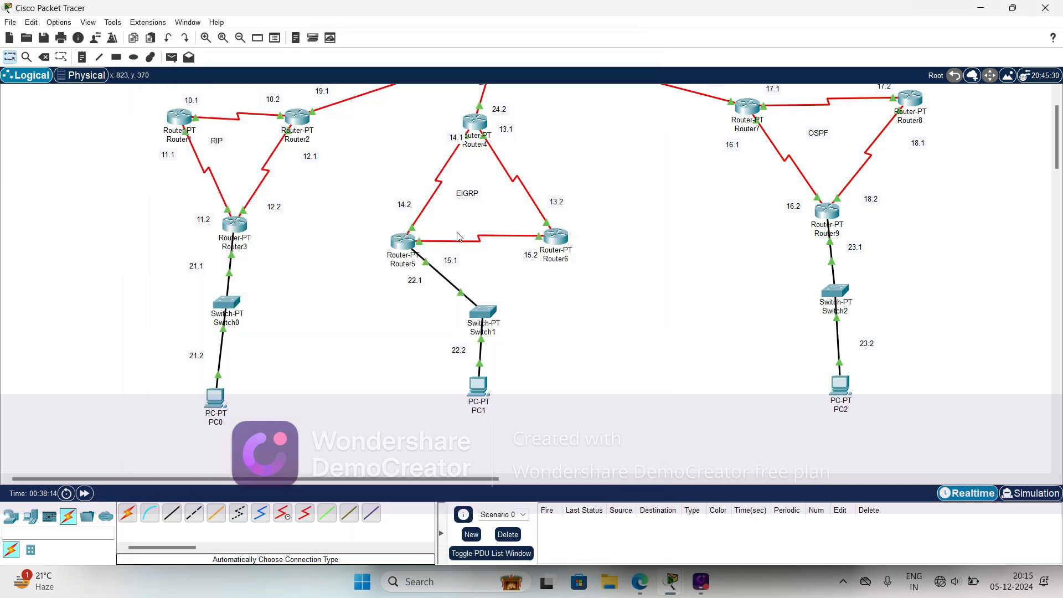
# - Send a simple PDU from PC0 to PC2 to test connectivity between the RIP and OSPF areas
pyautogui.scroll(3, 458, 238)
pyautogui.click(172, 58)
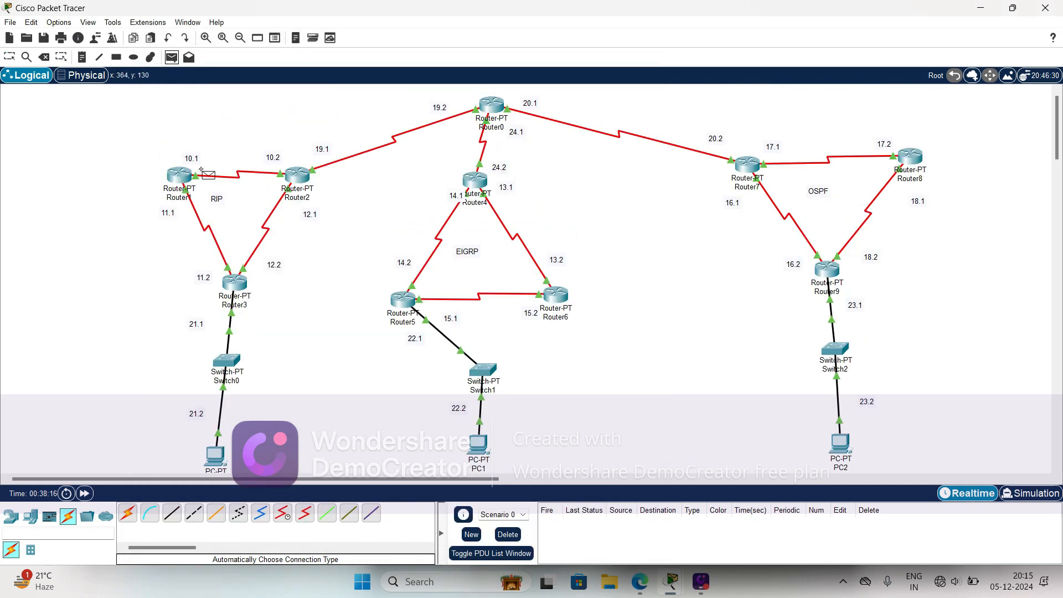
pyautogui.scroll(-3, 213, 206)
pyautogui.click(206, 392)
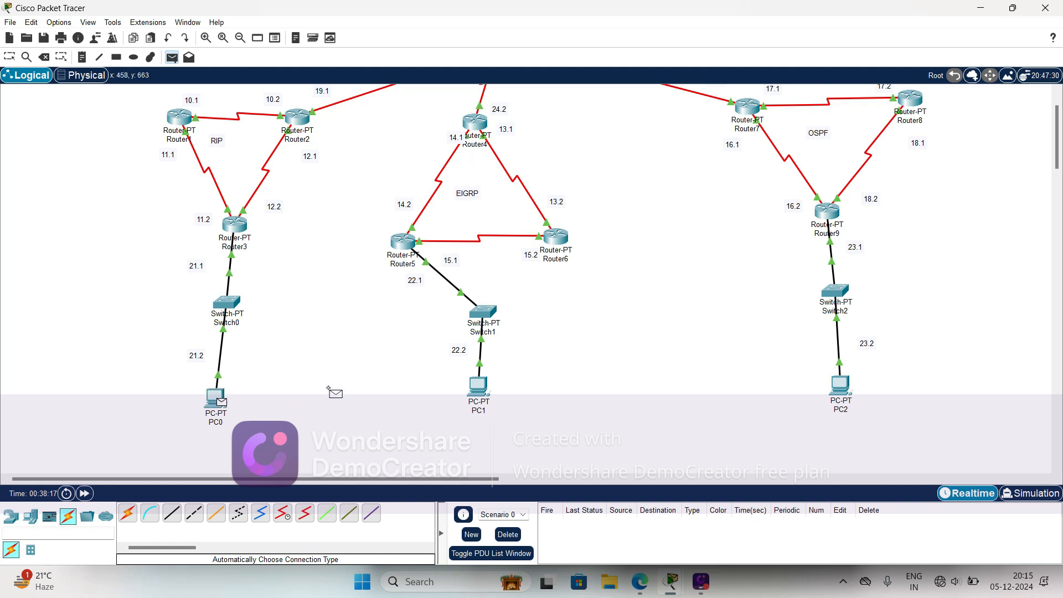
pyautogui.click(836, 385)
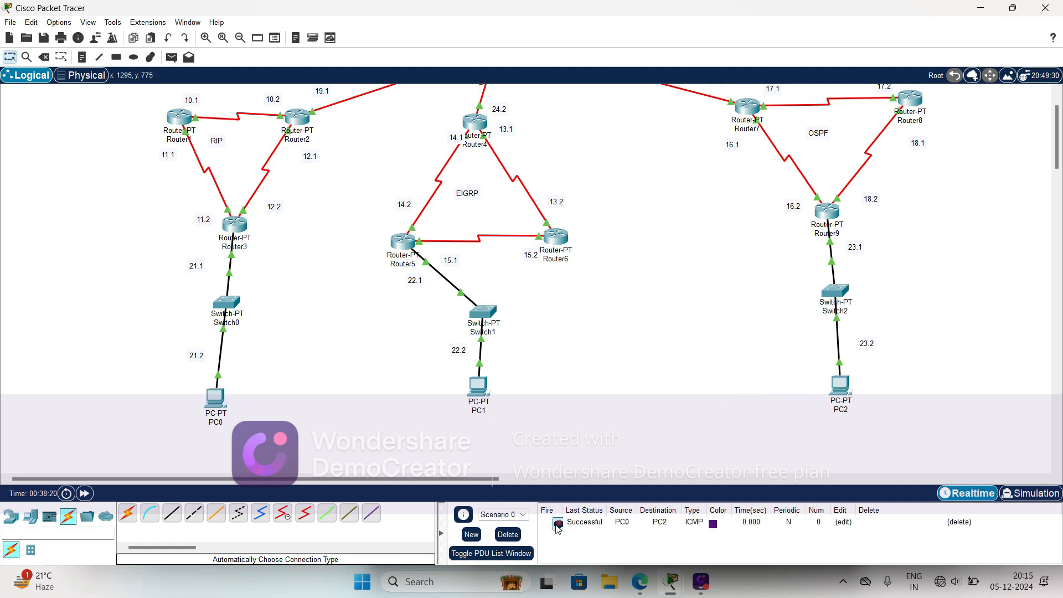
# - Send a simple PDU from PC1 to PC0 to test connectivity between the EIGRP and RIP areas
pyautogui.click(172, 57)
pyautogui.scroll(2, 235, 313)
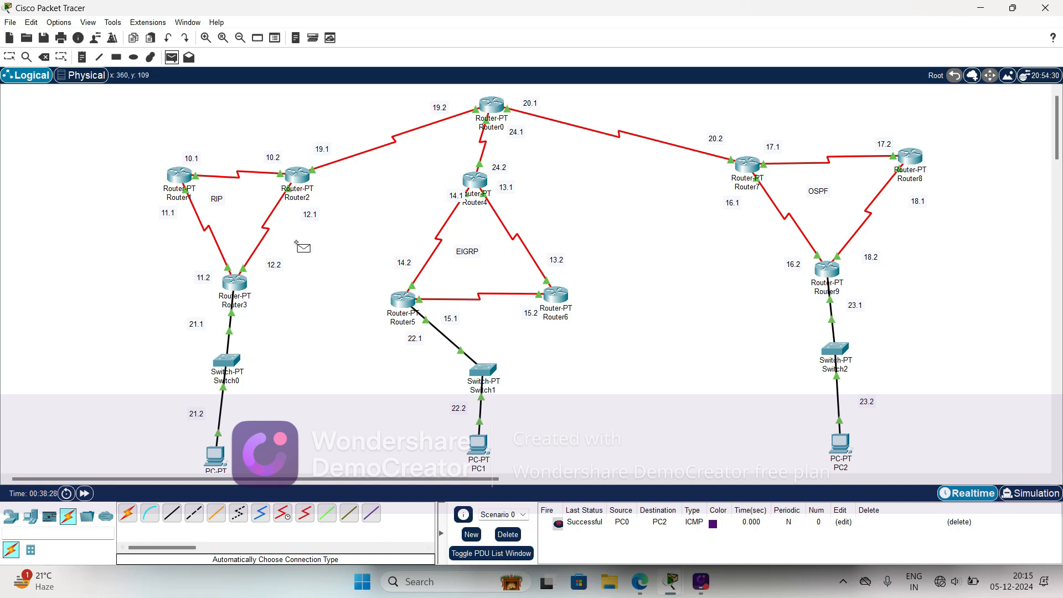
pyautogui.scroll(-3, 324, 304)
pyautogui.click(477, 327)
pyautogui.click(215, 339)
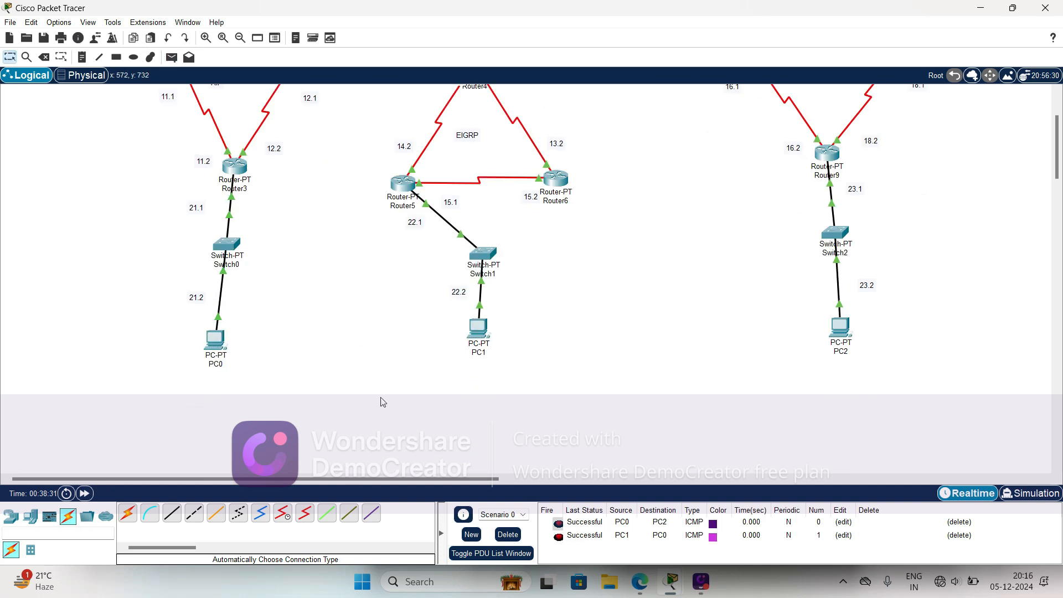
# - Send a simple PDU from PC2 back to PC0 to test the path from OSPF to RIP
pyautogui.click(171, 58)
pyautogui.click(837, 322)
pyautogui.click(216, 338)
# - Send a simple PDU from Router0 to PC2 to test the central router's path into the OSPF area
pyautogui.scroll(3, 359, 270)
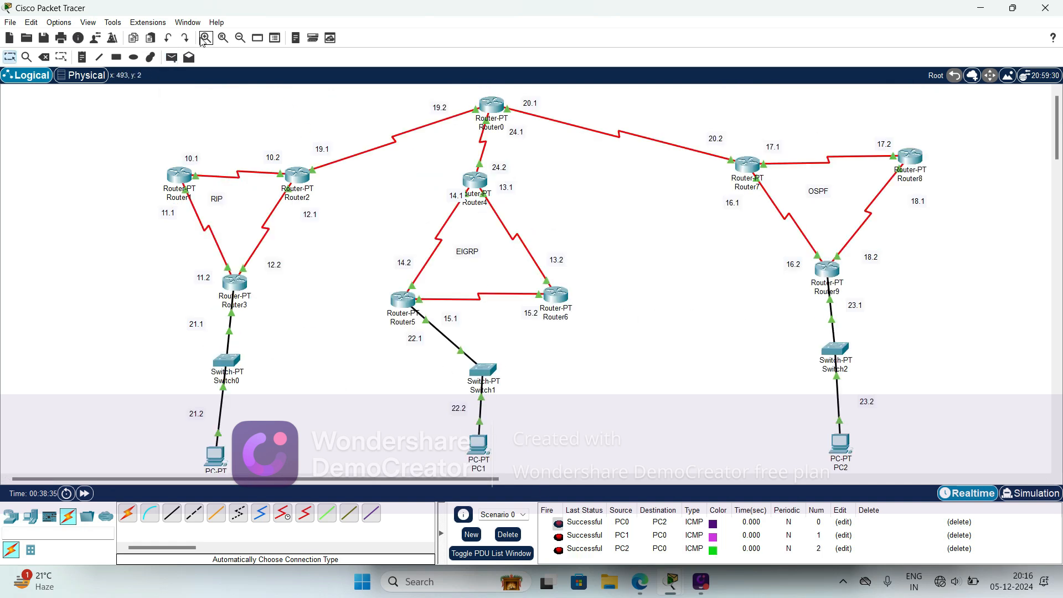
pyautogui.click(171, 58)
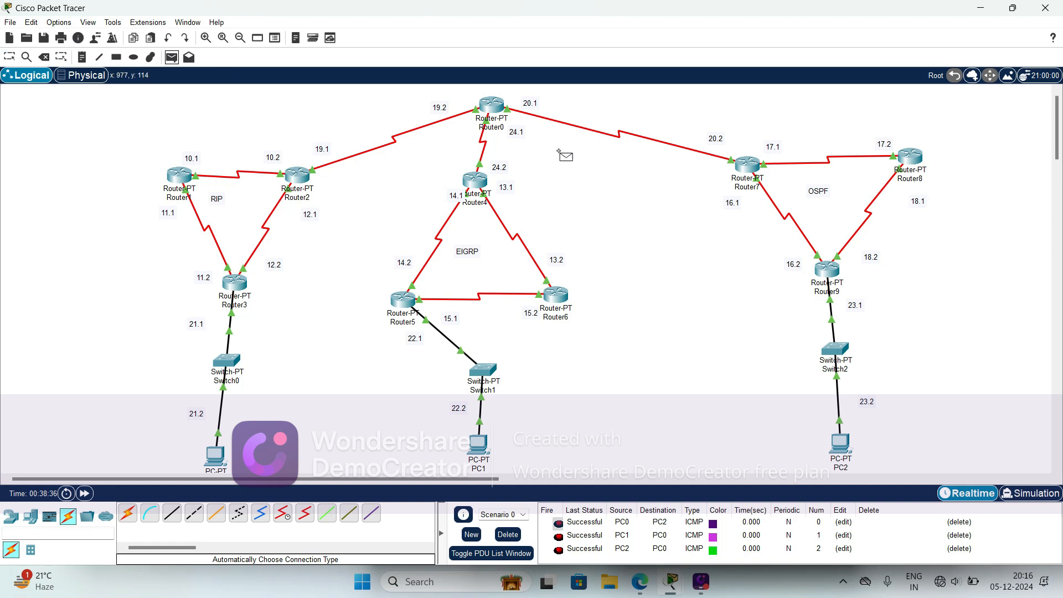
pyautogui.click(497, 108)
pyautogui.scroll(-7, 597, 221)
pyautogui.click(840, 152)
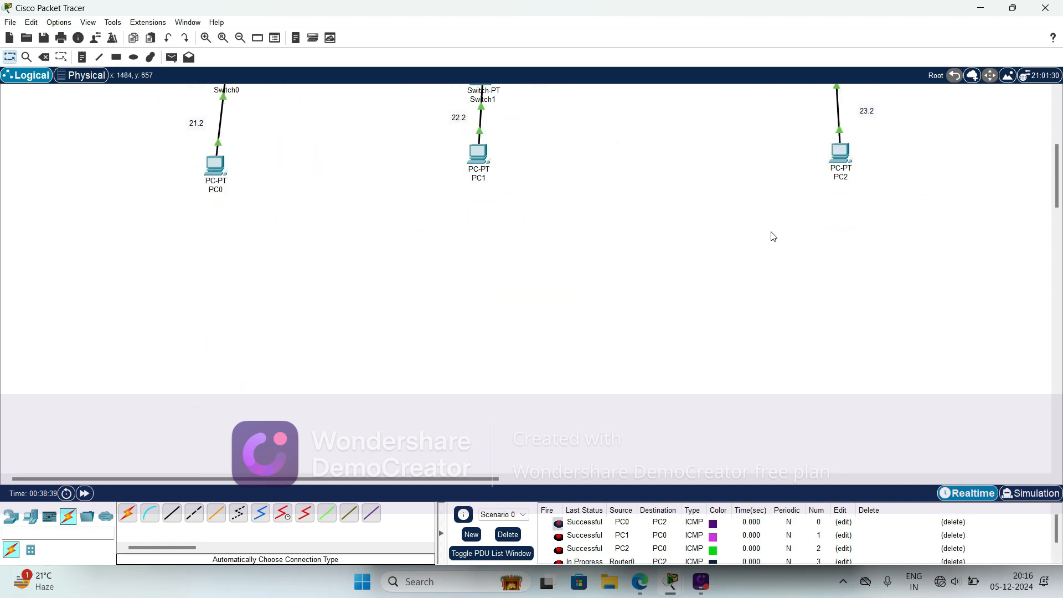
pyautogui.scroll(-5, 651, 408)
pyautogui.scroll(10, 558, 446)
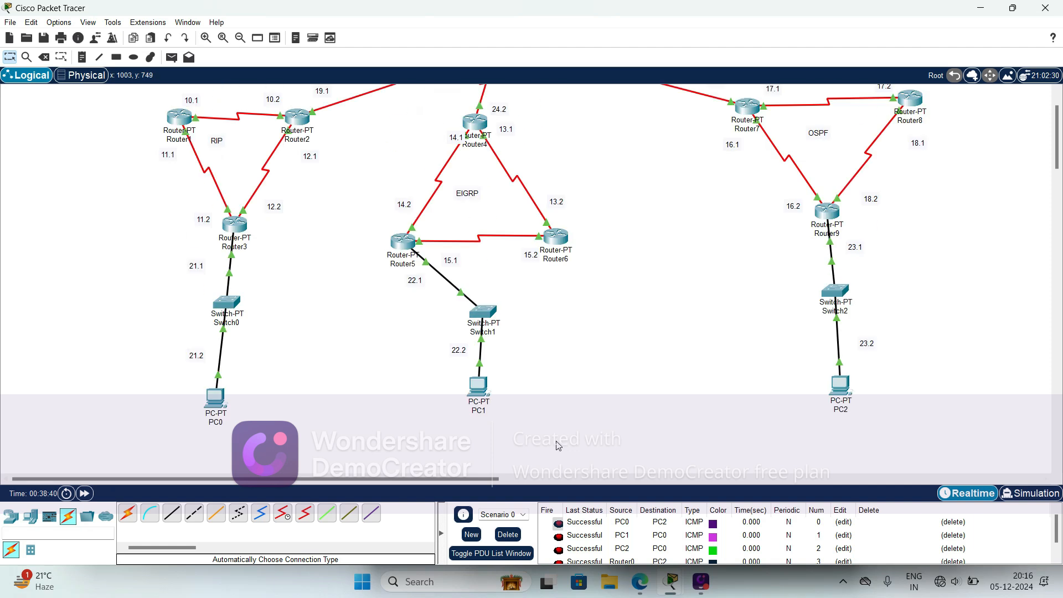
pyautogui.scroll(2, 518, 365)
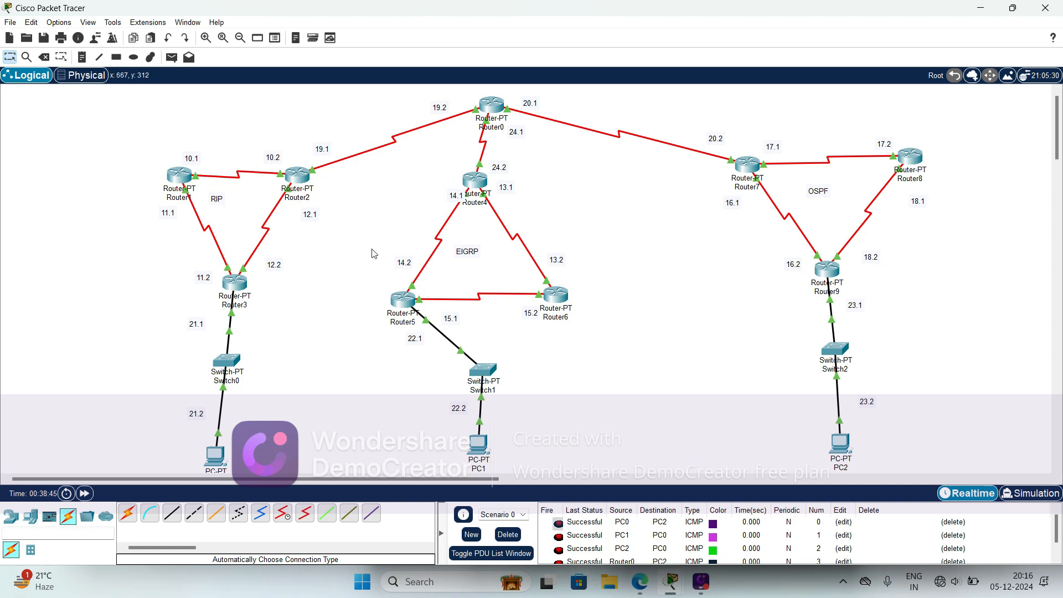
# - Switch to simulation mode, play the packet animation, and hide the event list so the whole topology can be watched
pyautogui.click(1011, 493)
pyautogui.click(973, 356)
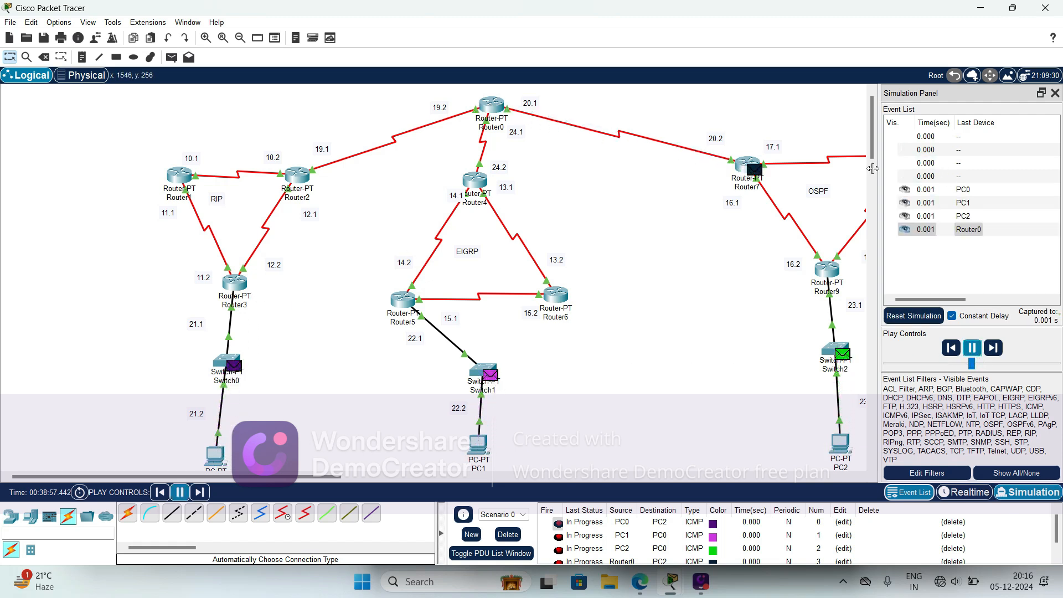
pyautogui.click(1055, 93)
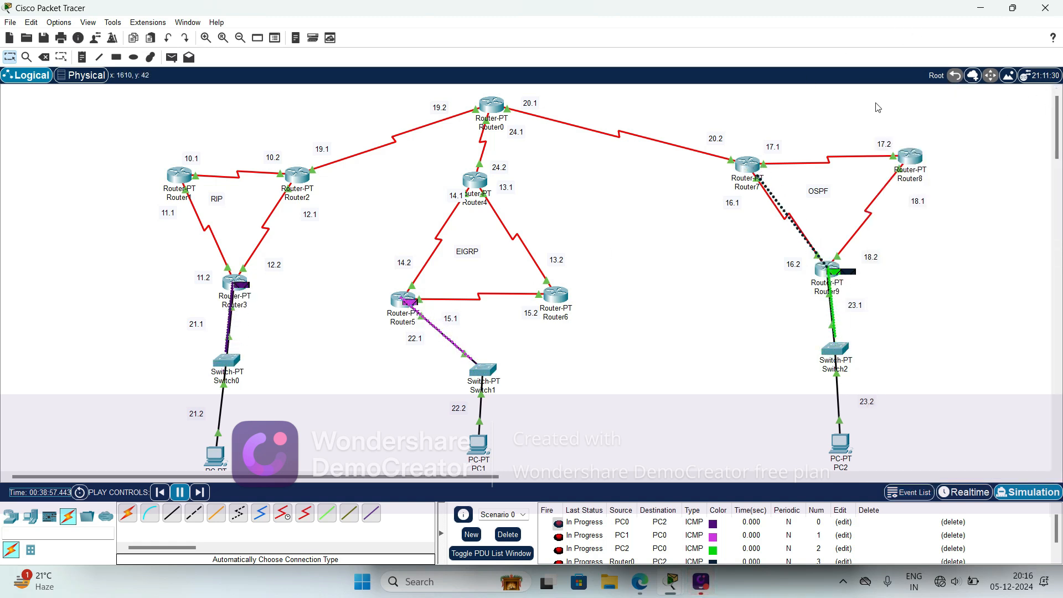